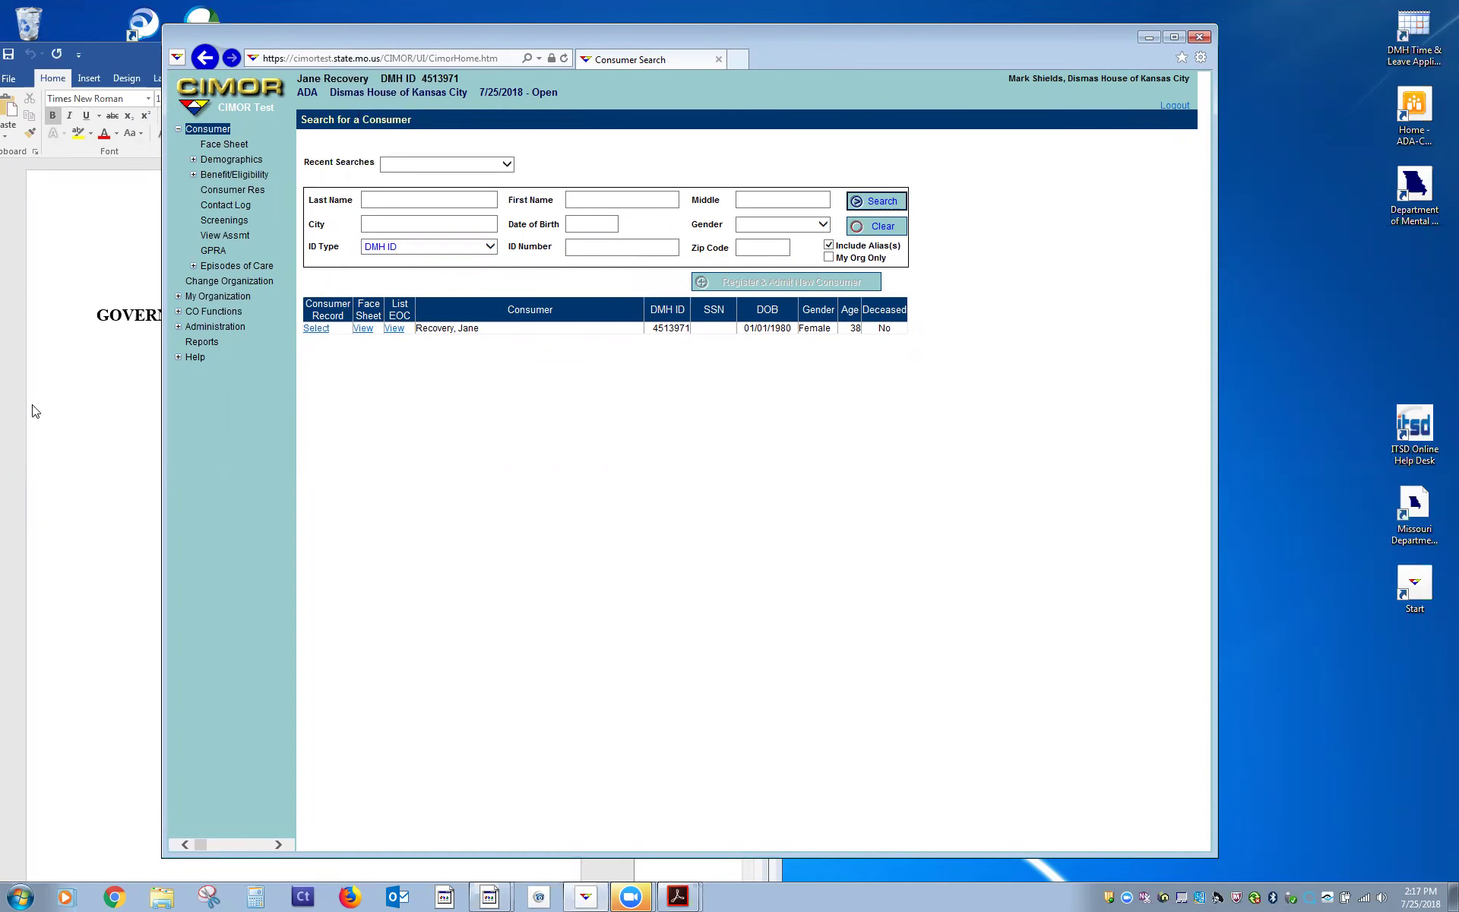
Step: Switch to the Word document SAIS_GPRA_Services_Tool_QxQ_final.doc, review the instruction guide through Section A: Record Management, and close it
click(107, 53)
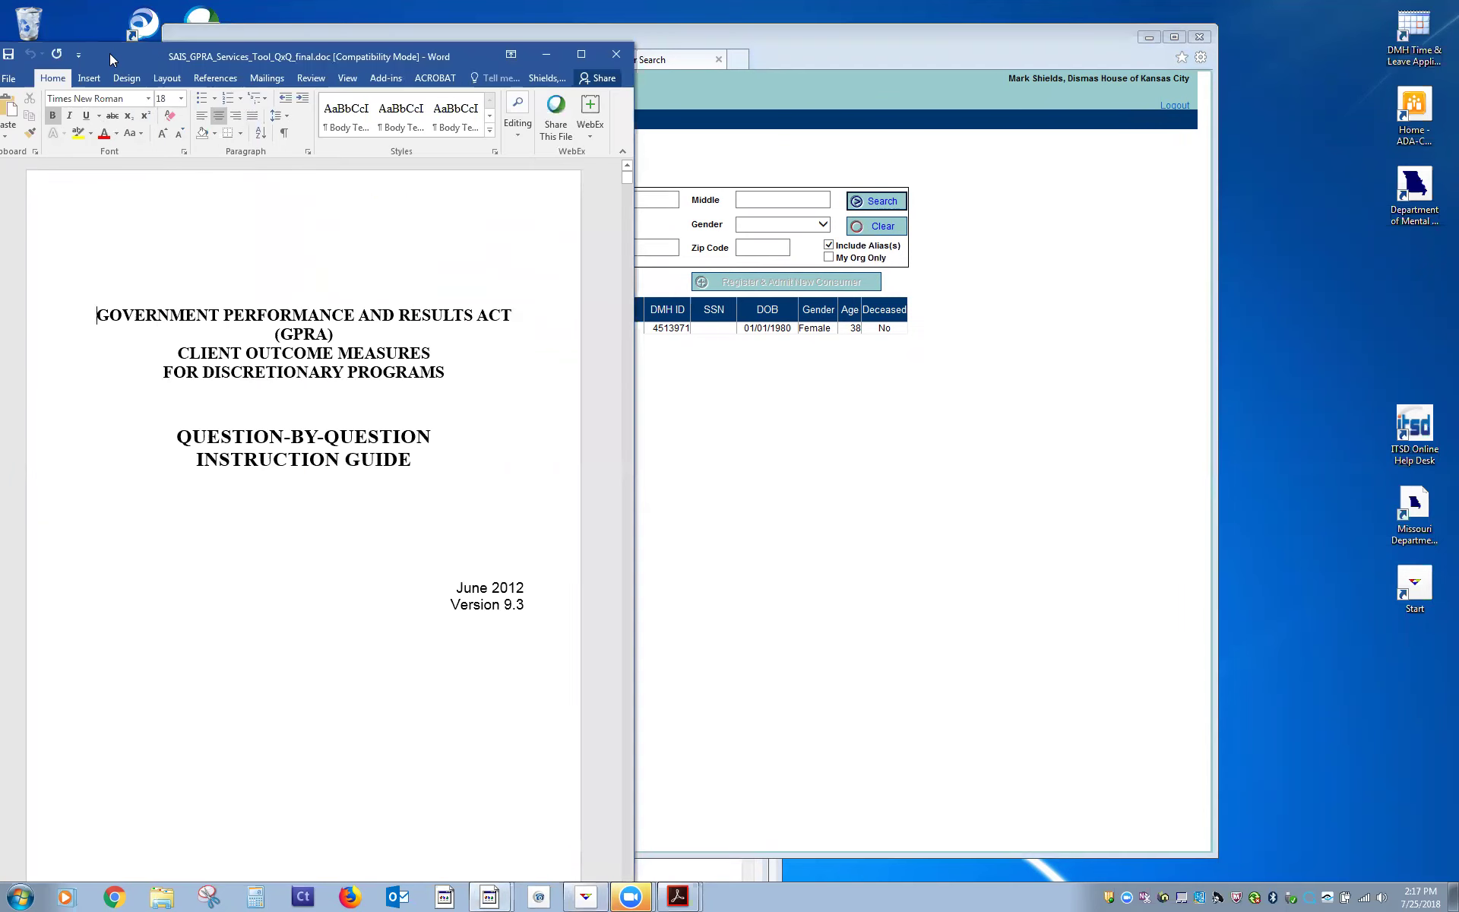
drag(109, 53, 312, 34)
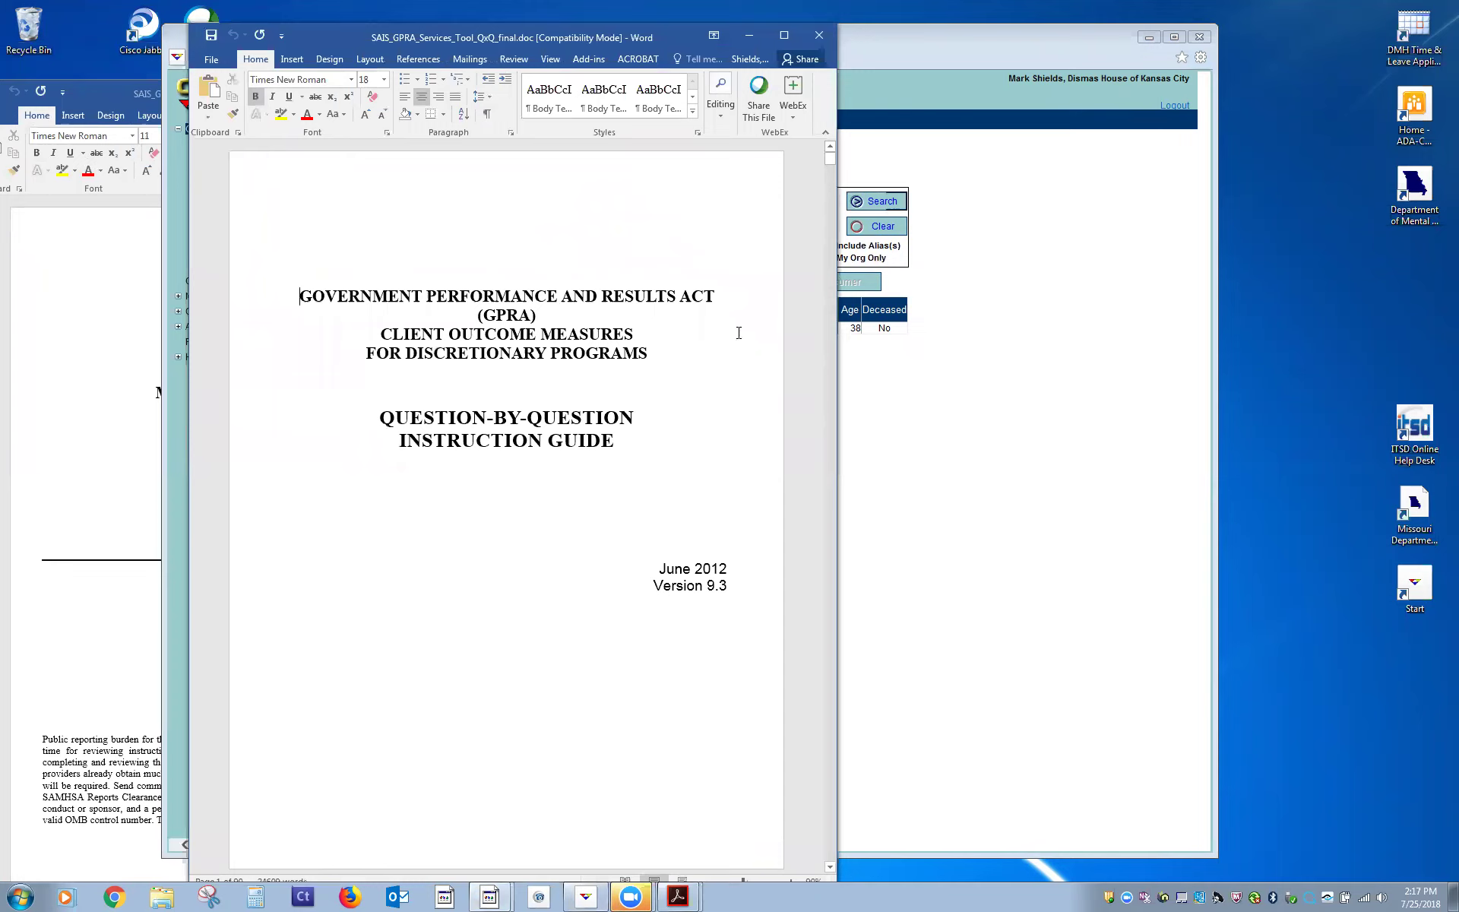
click(829, 158)
drag(829, 159, 834, 211)
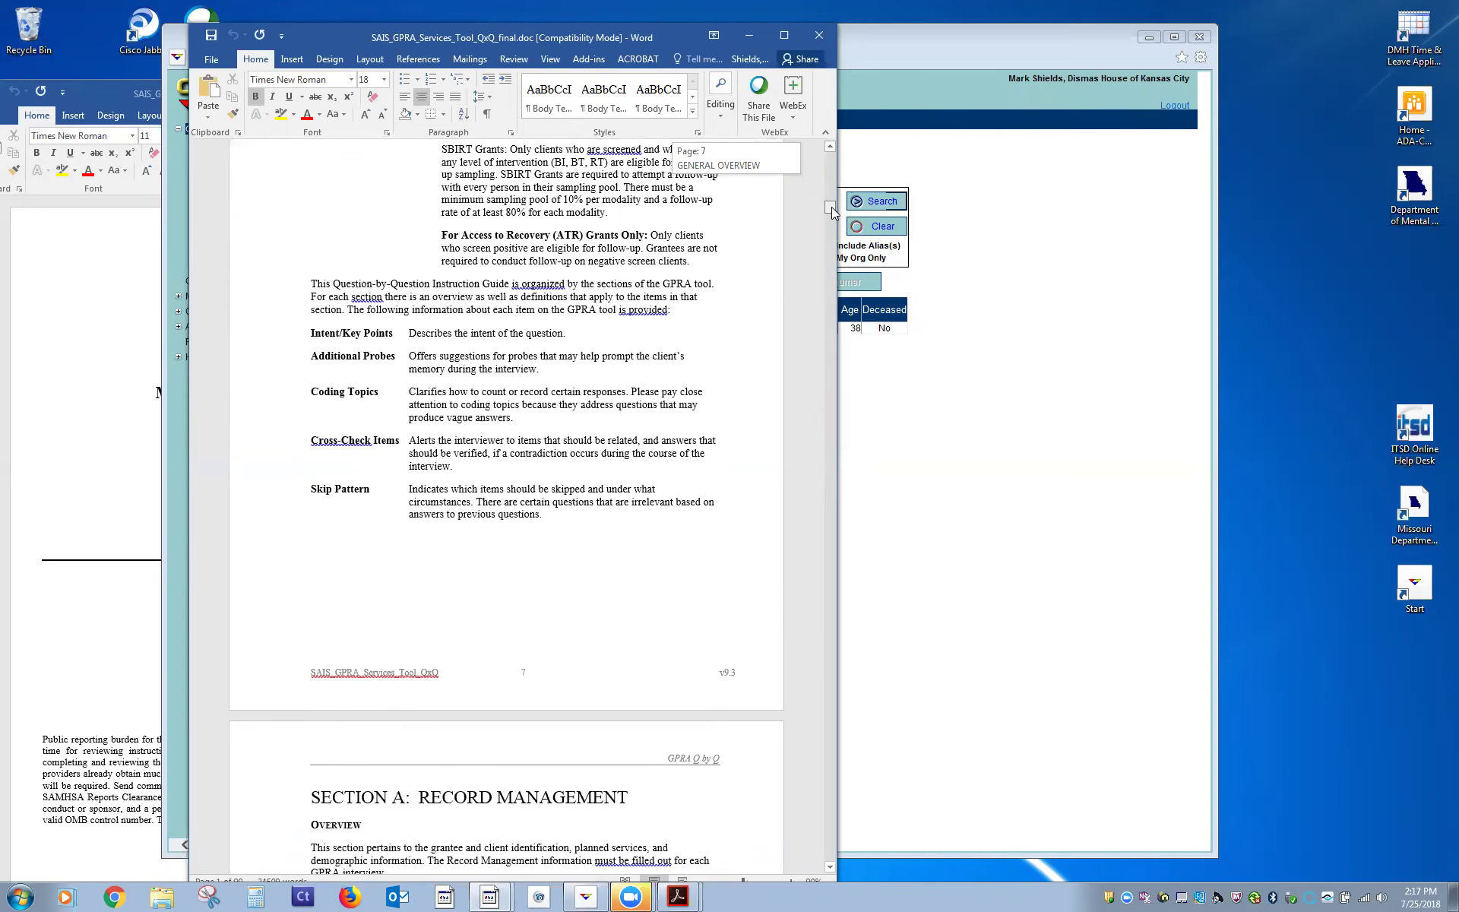
drag(831, 206, 831, 206)
scroll(609, 444, down, 6)
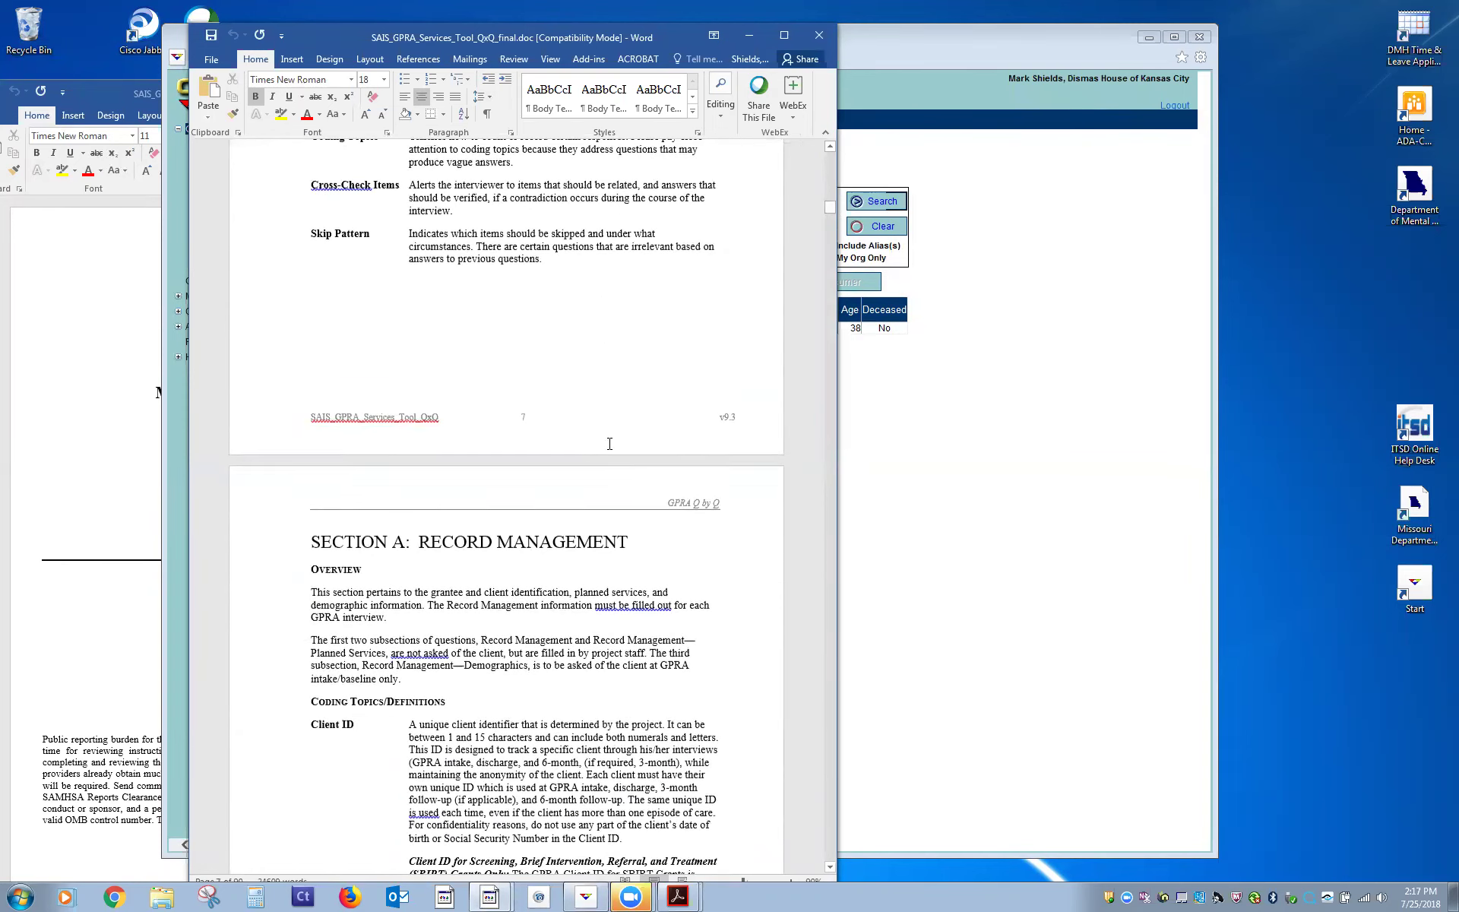
scroll(609, 443, down, 5)
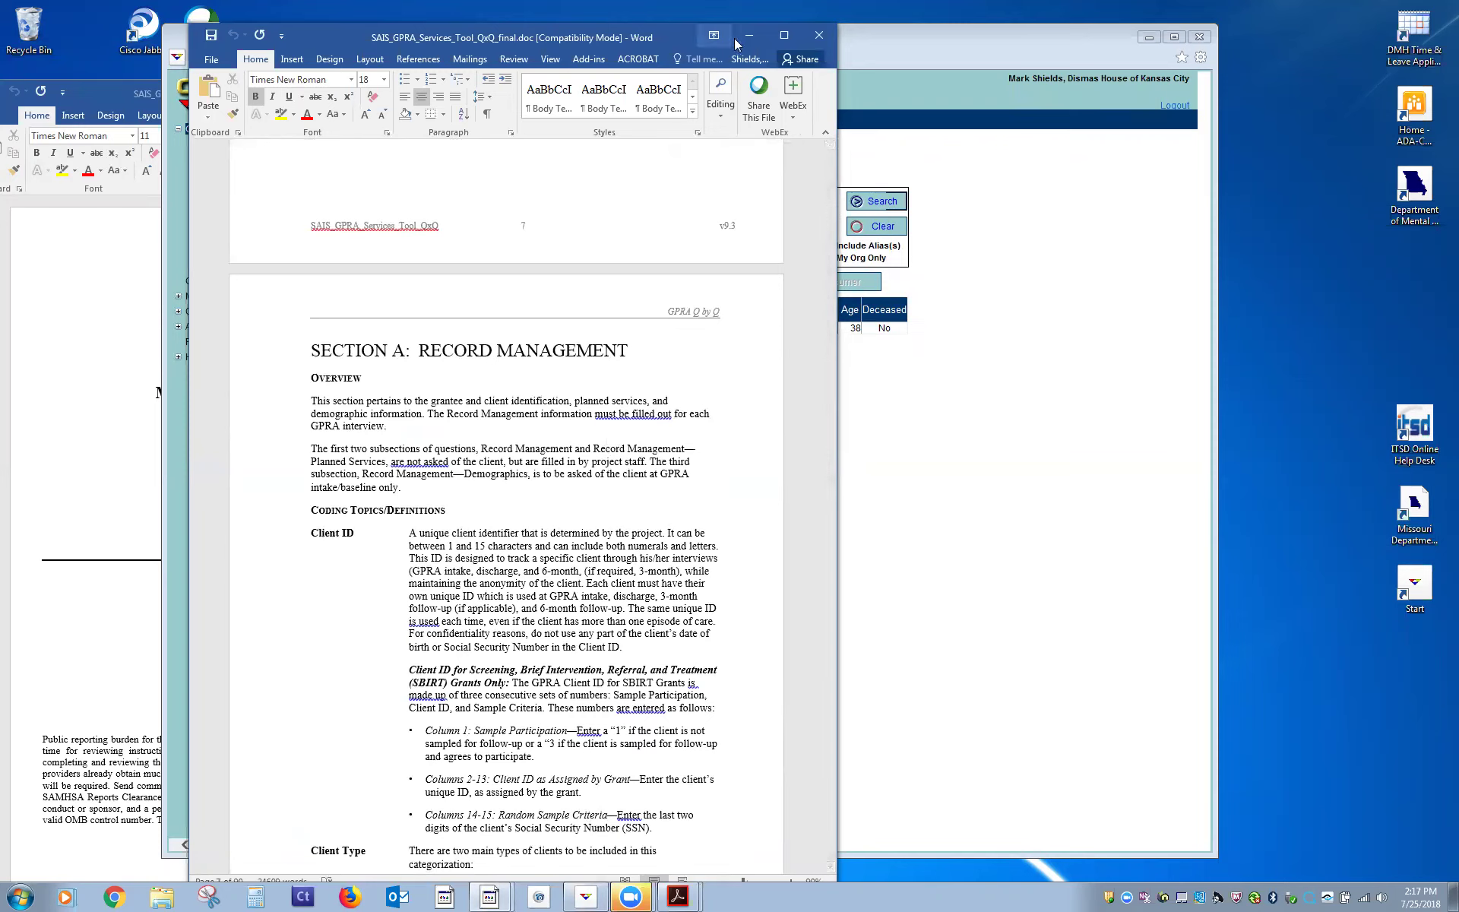
click(817, 38)
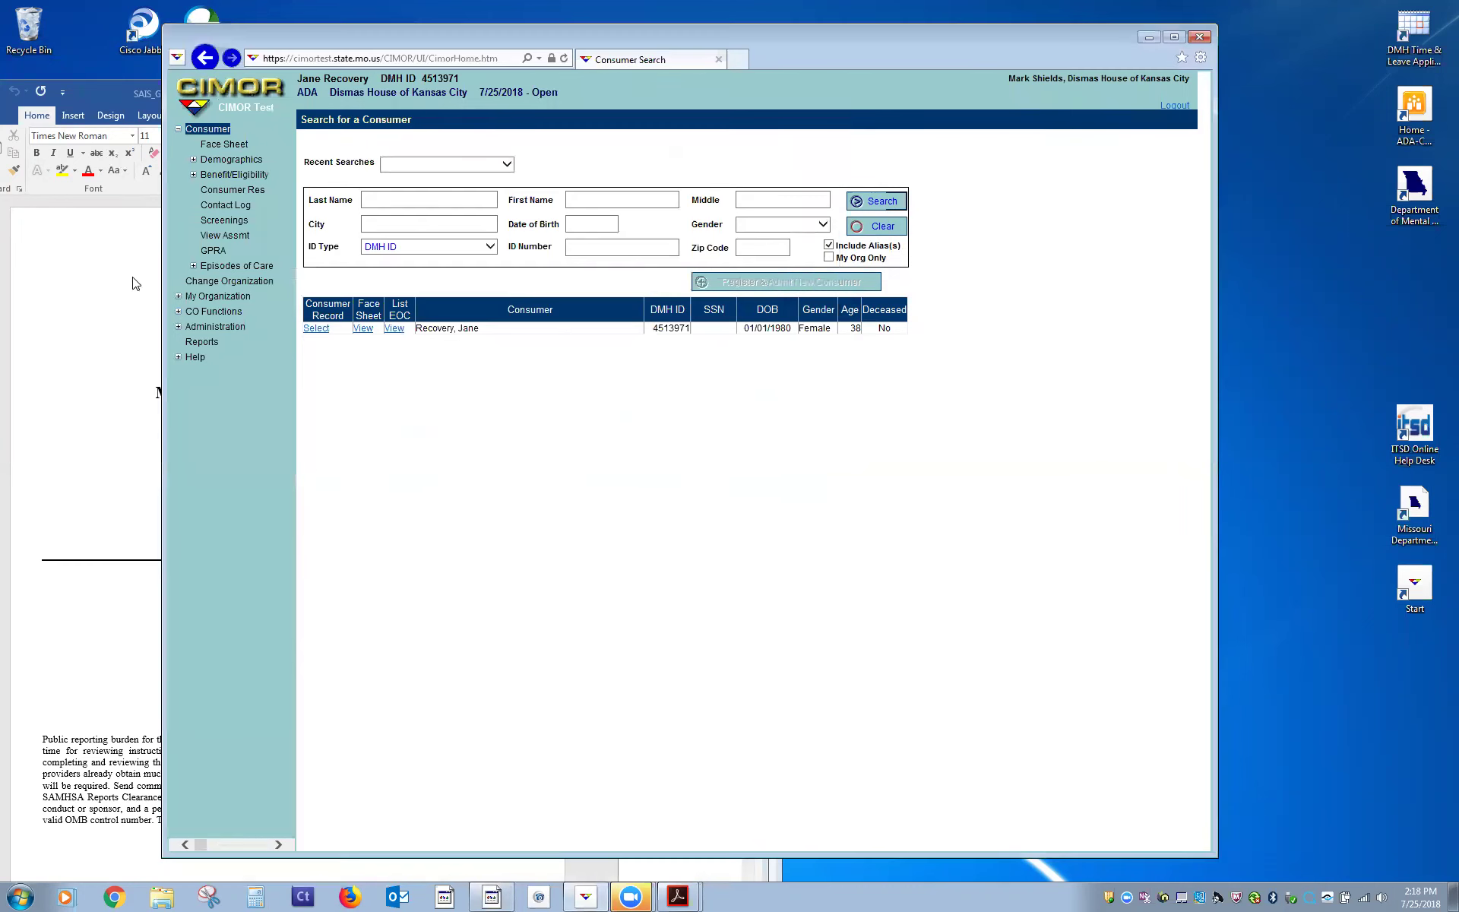
Step: Review the SAIS_GPRA_Client_Outcome_Instrument_final.doc questionnaire from the cover through the Military Family and Deployment questions and close it
click(135, 286)
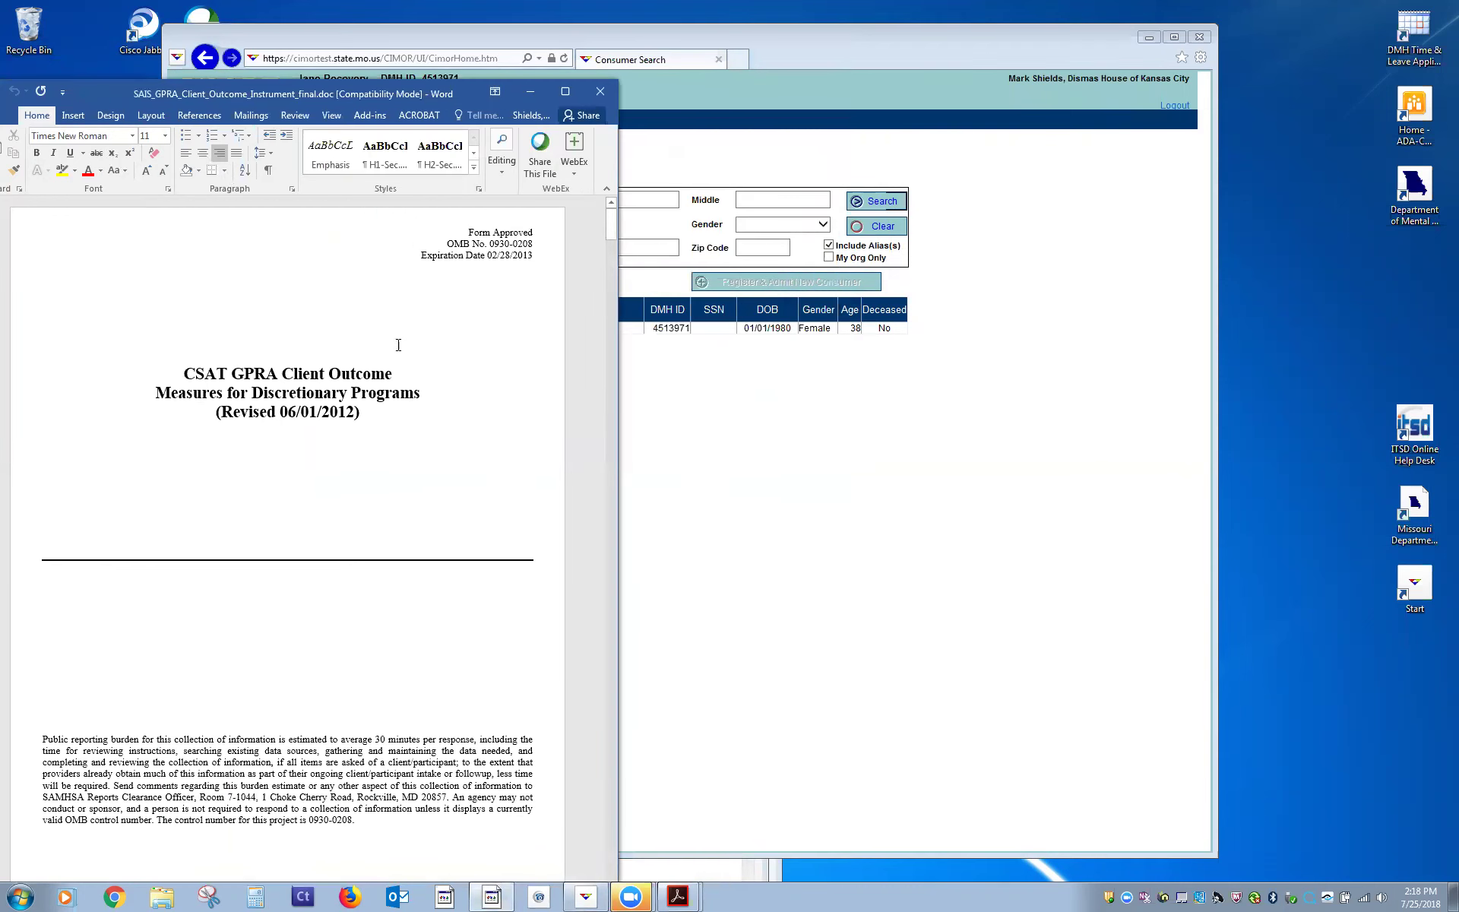
scroll(461, 304, down, 2)
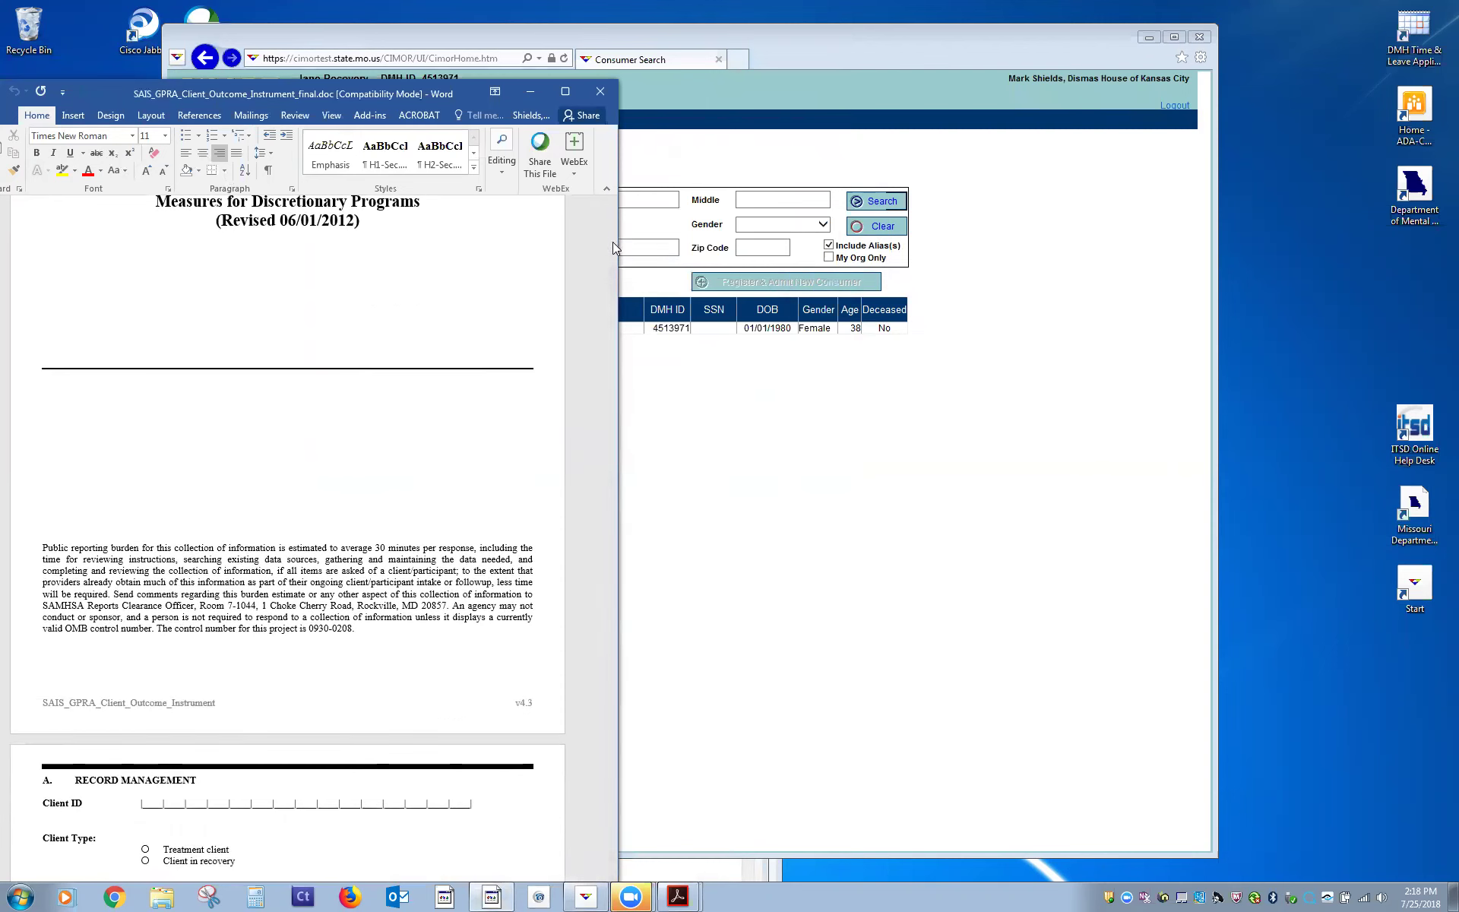
drag(613, 237, 622, 333)
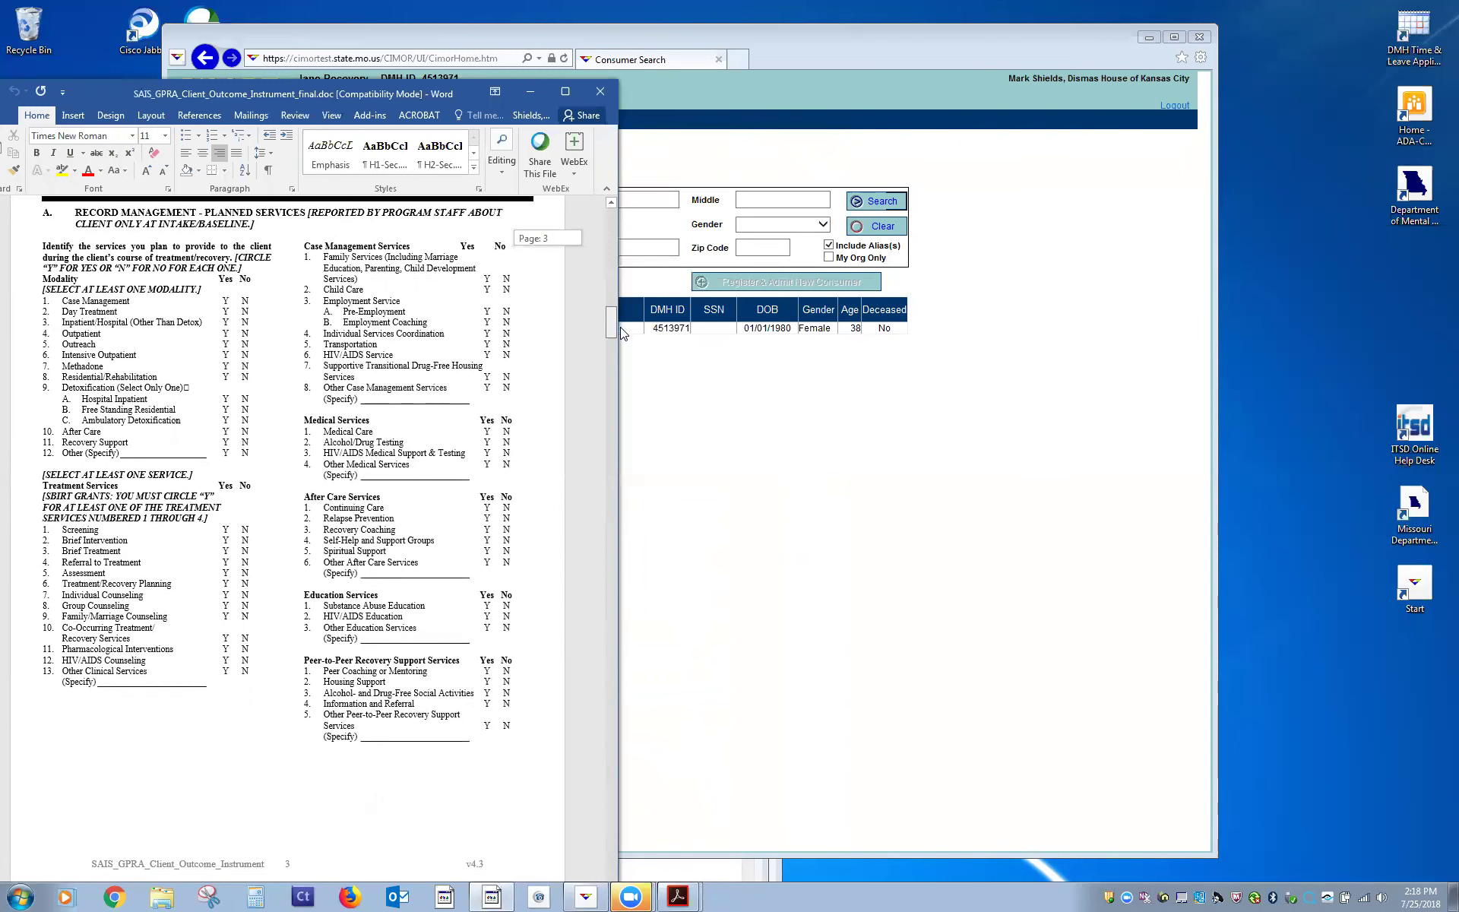
drag(619, 334, 621, 396)
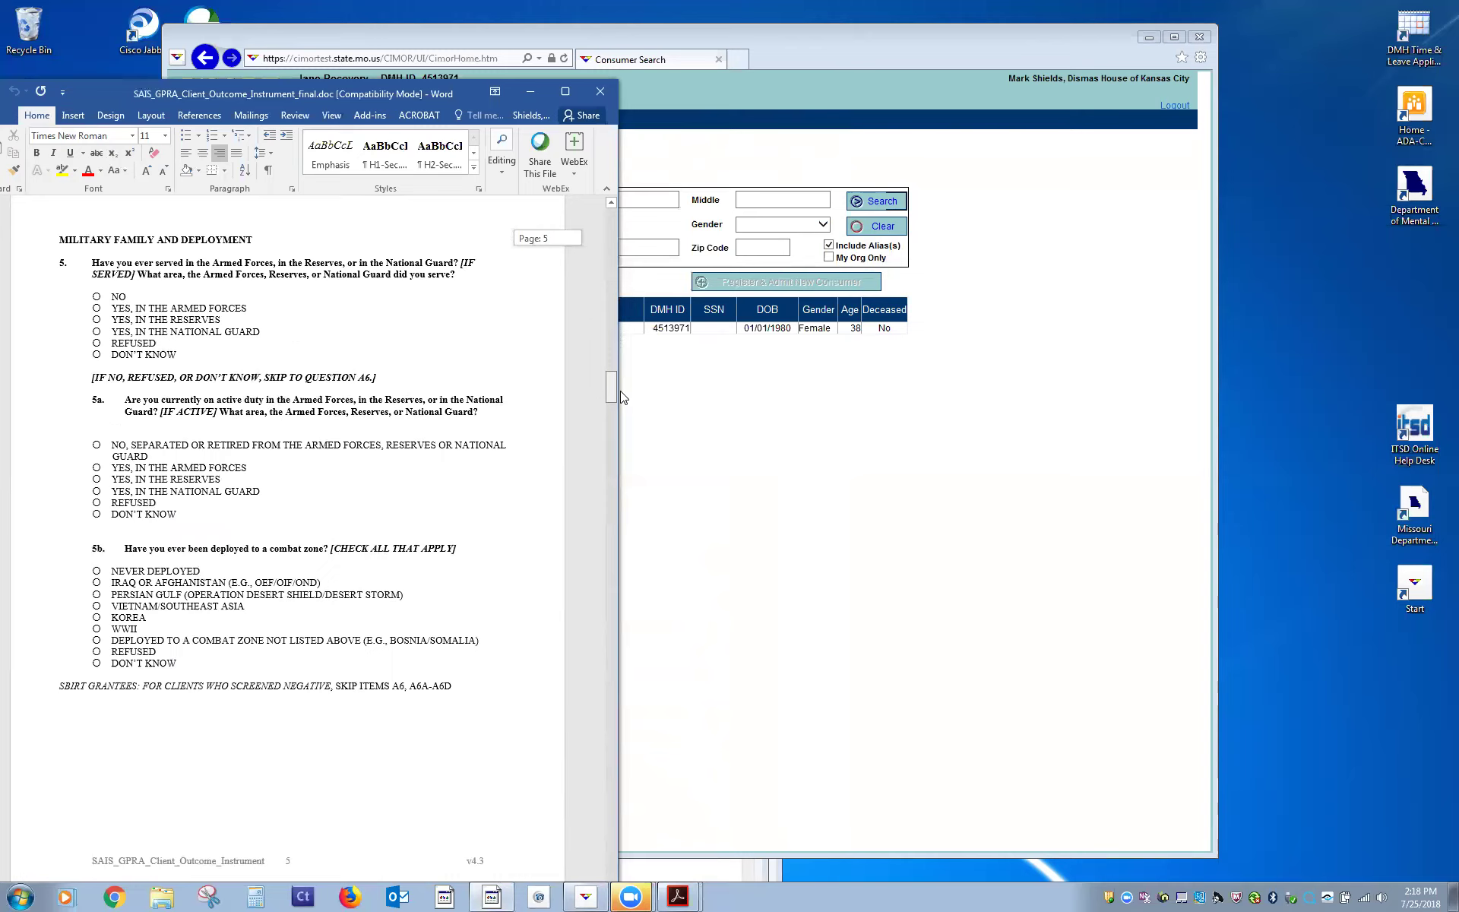
drag(621, 396, 600, 129)
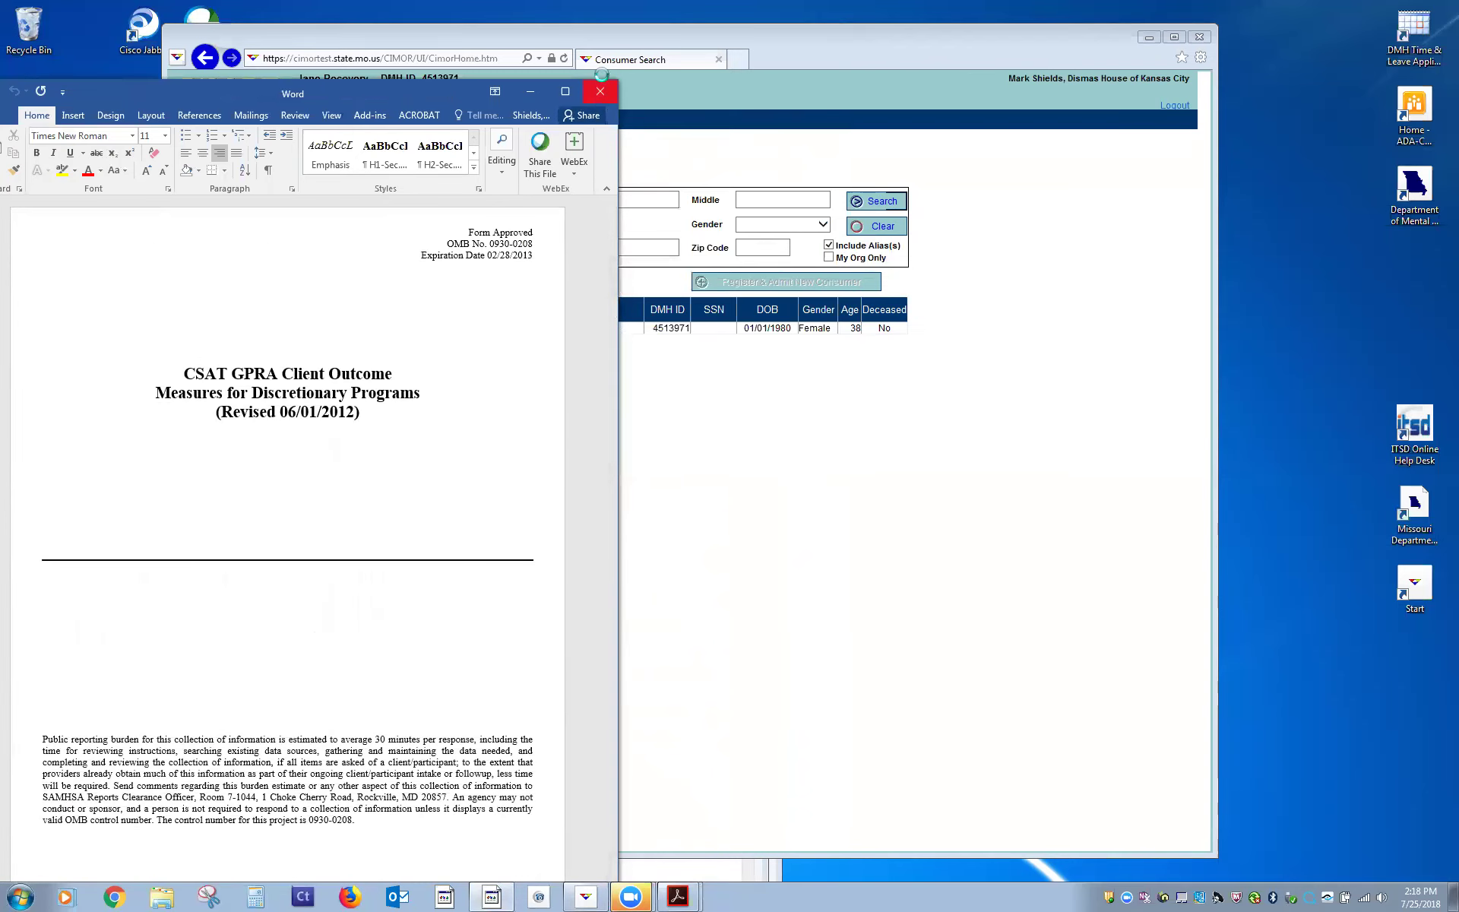
click(600, 92)
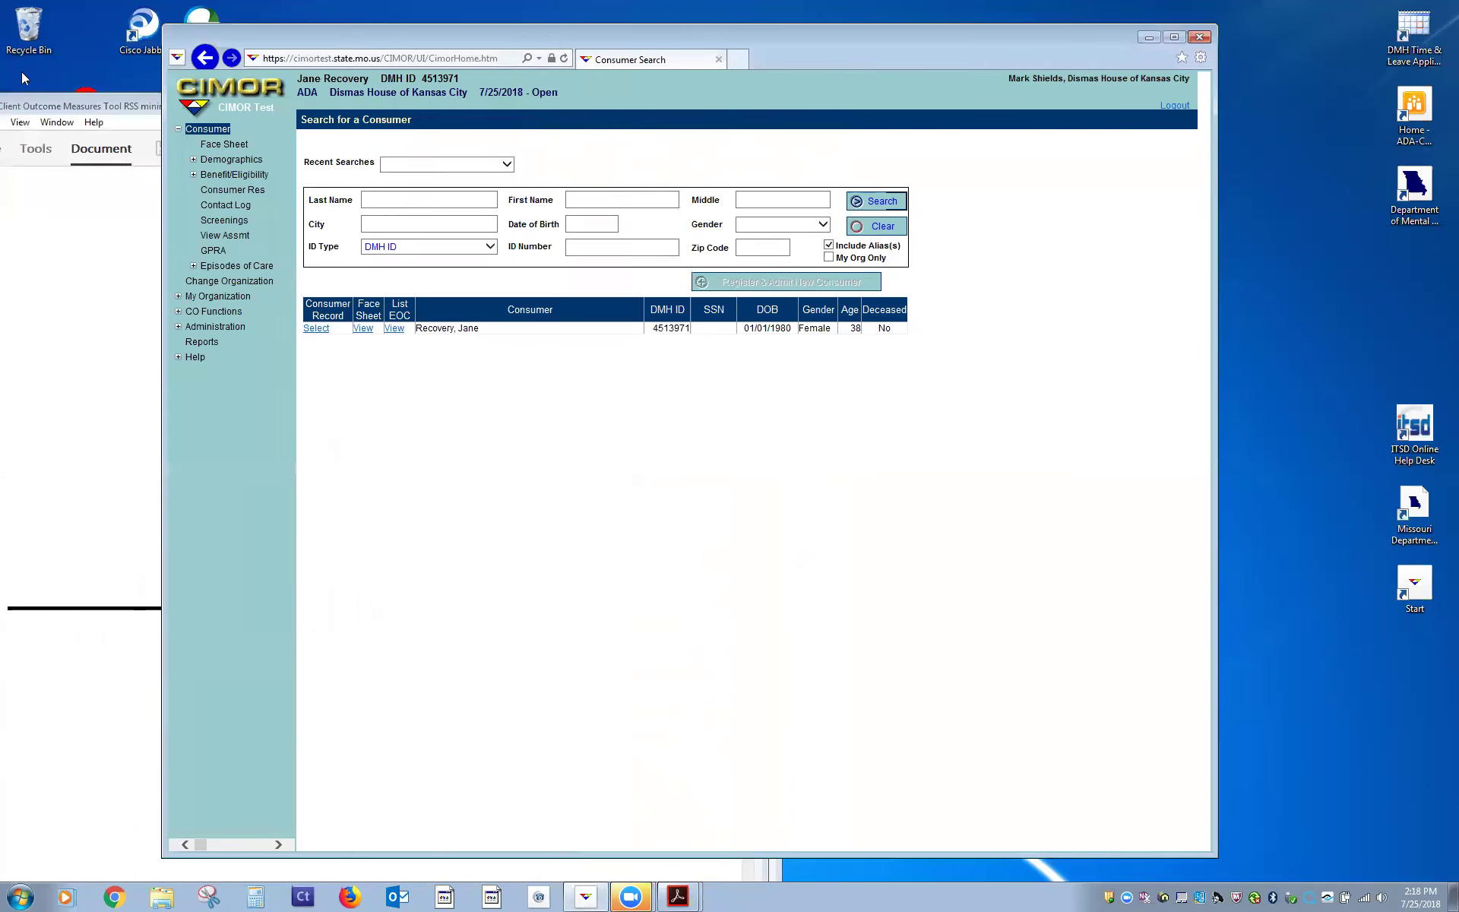
Step: In the maximized CIMOR window, select the found consumer's record and add an RSS intake from the consumer's GPRA list
click(1173, 37)
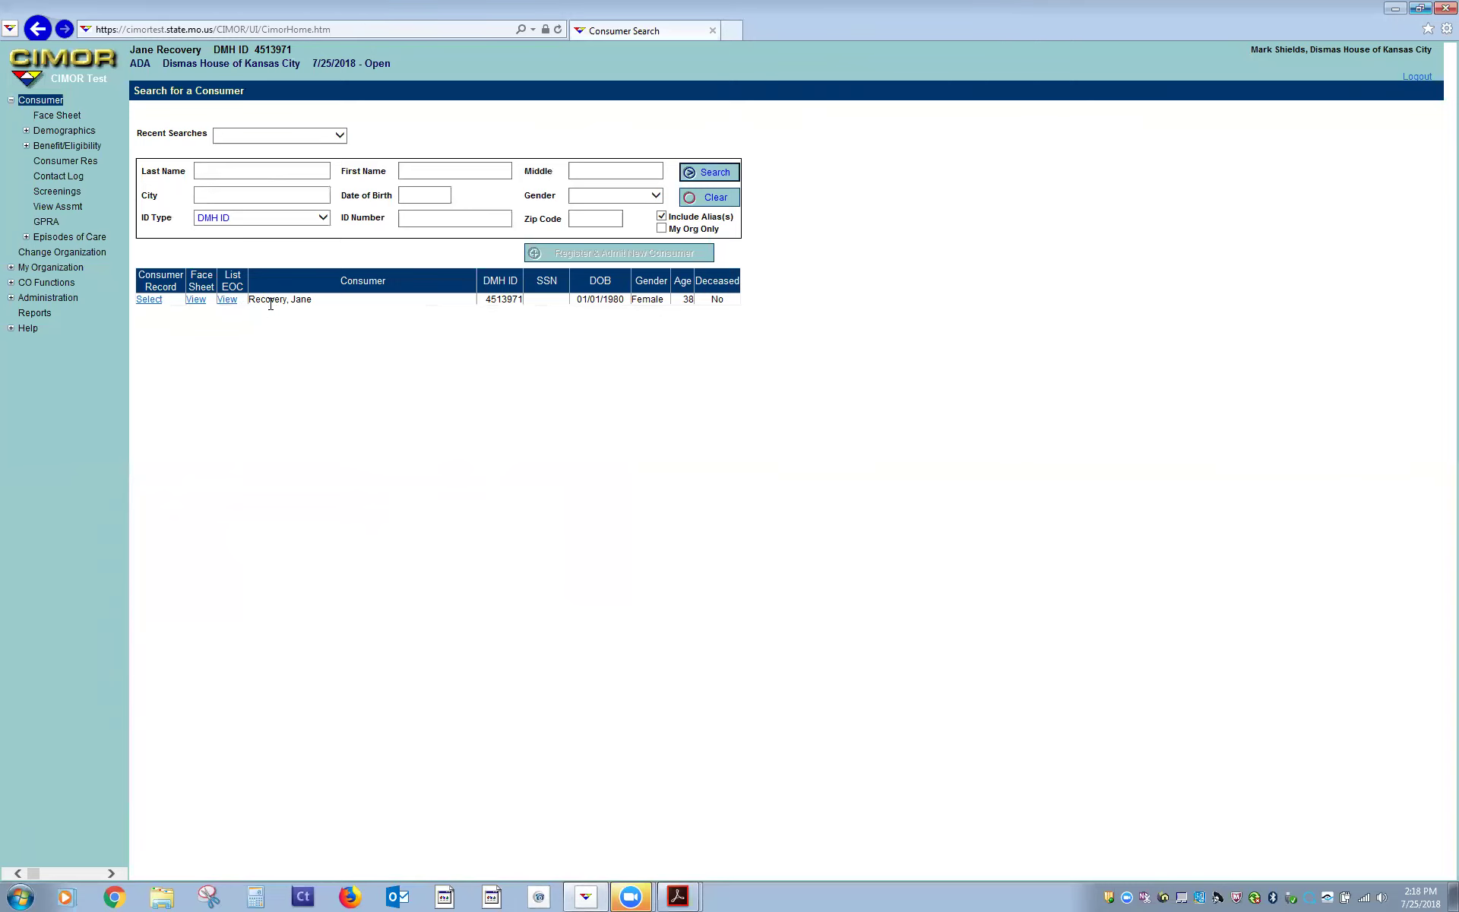
click(151, 301)
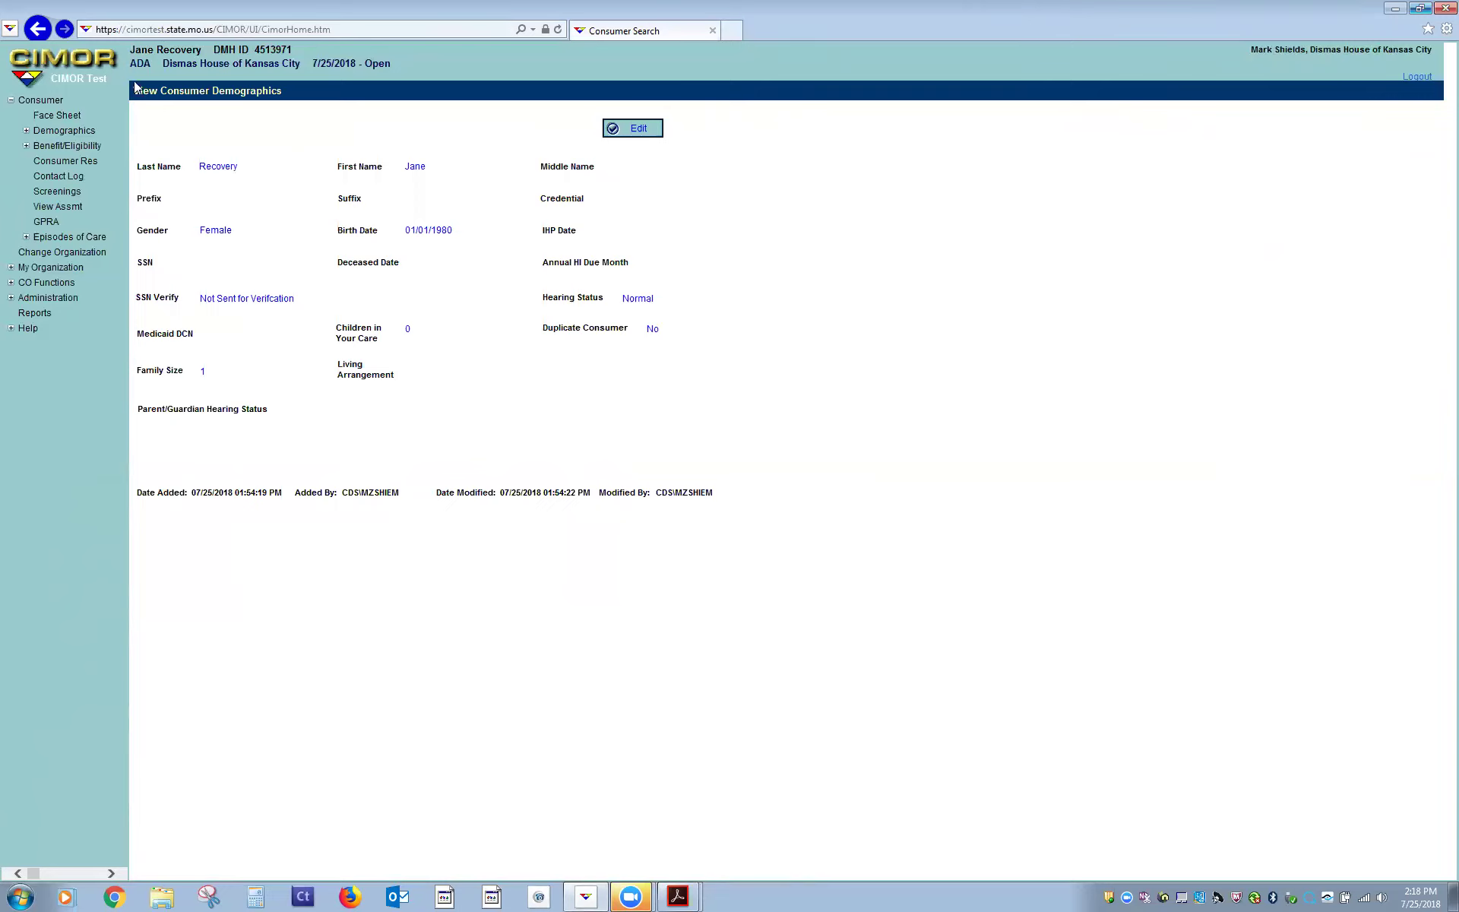
click(46, 223)
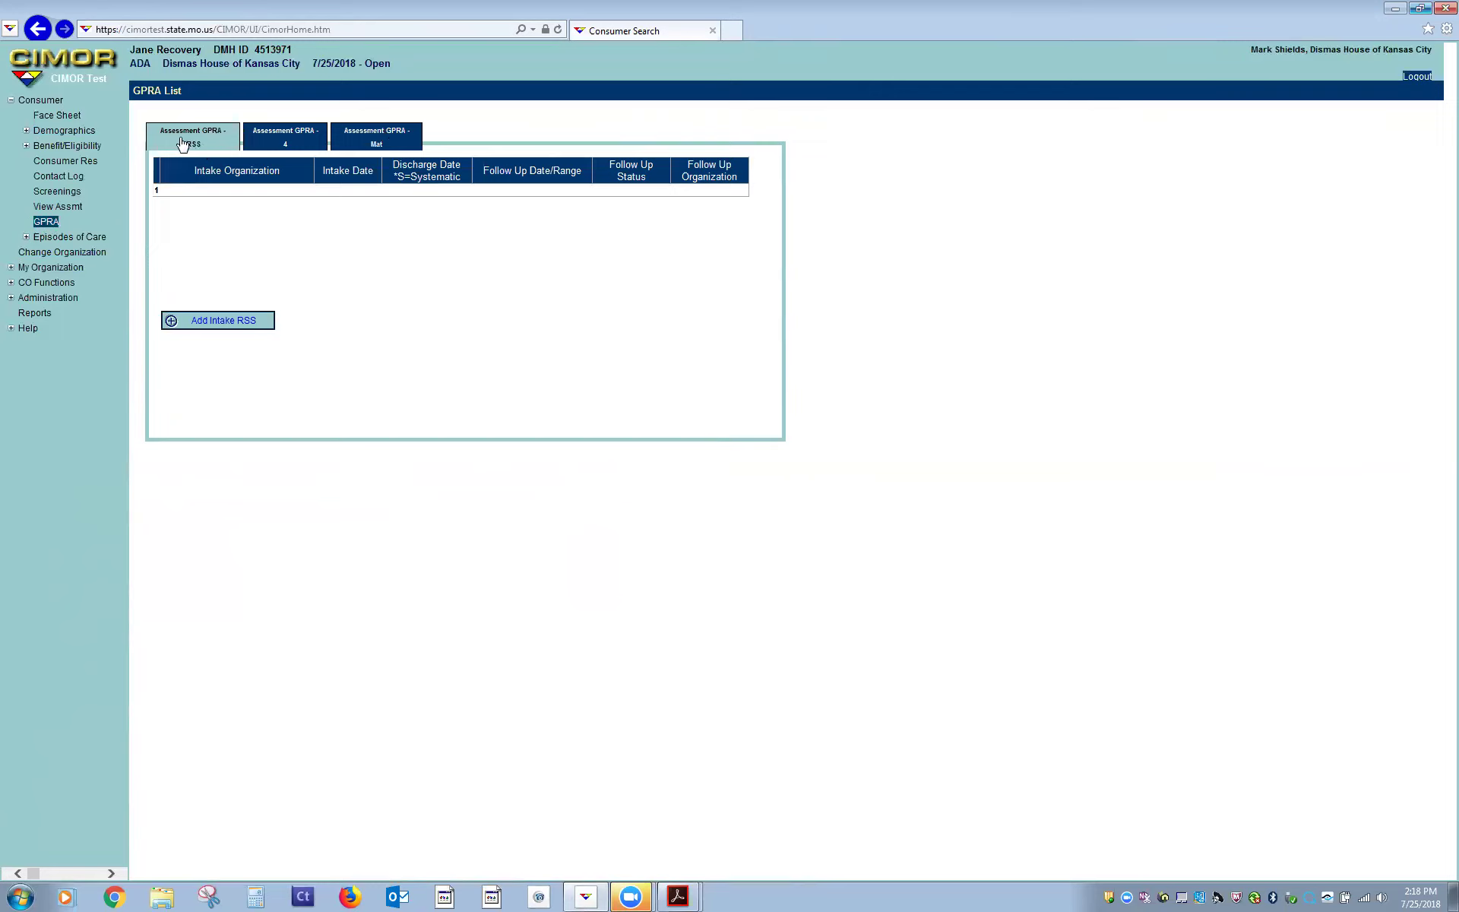
click(207, 322)
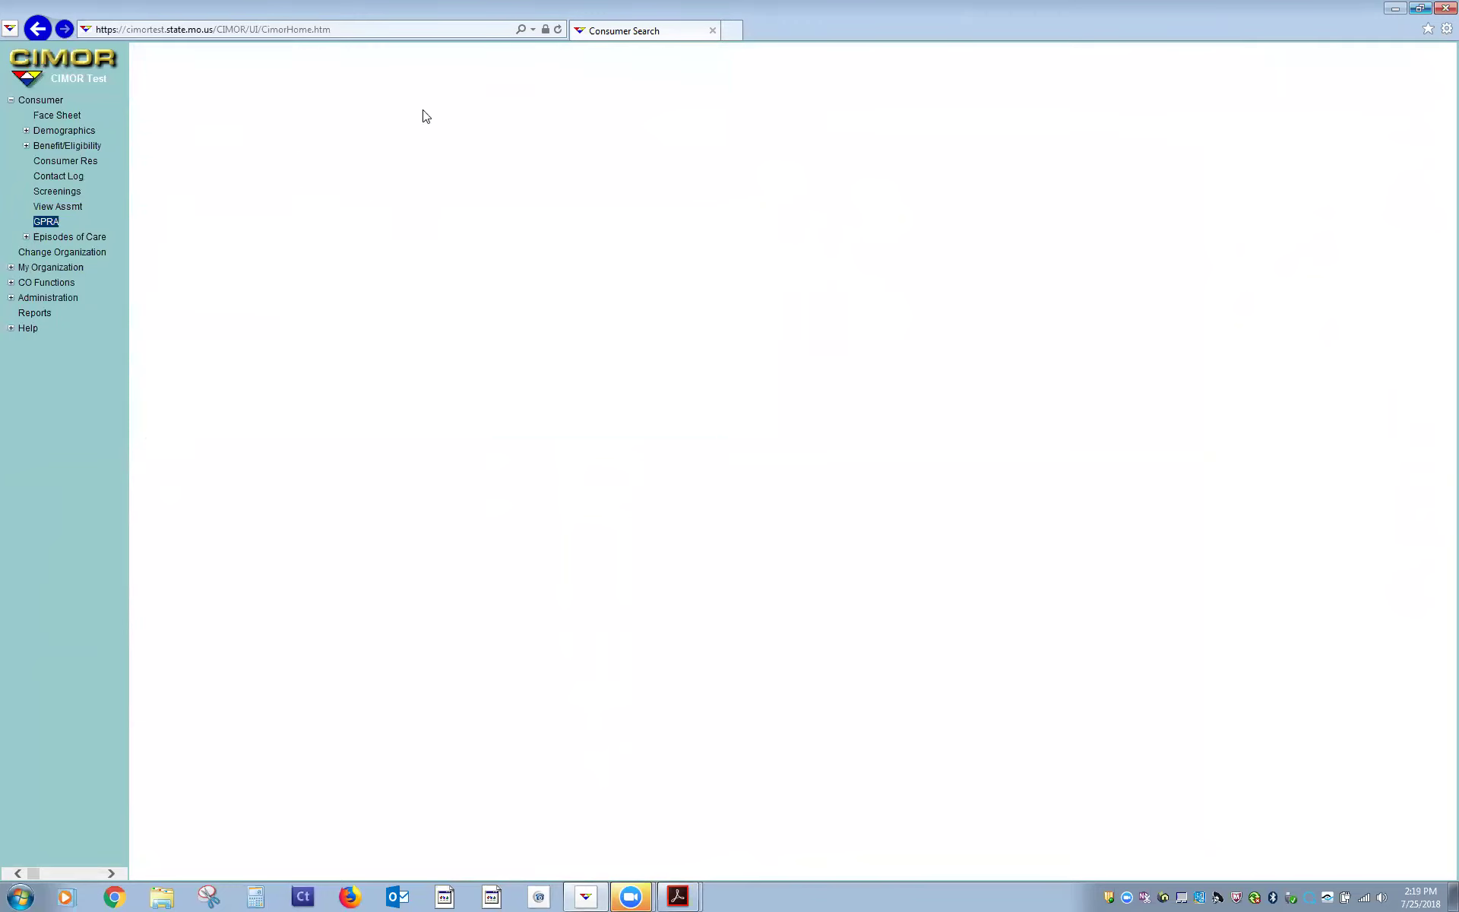
Step: Enter 7-25-2018 as the interview date of the GPRA RSS intake
click(231, 117)
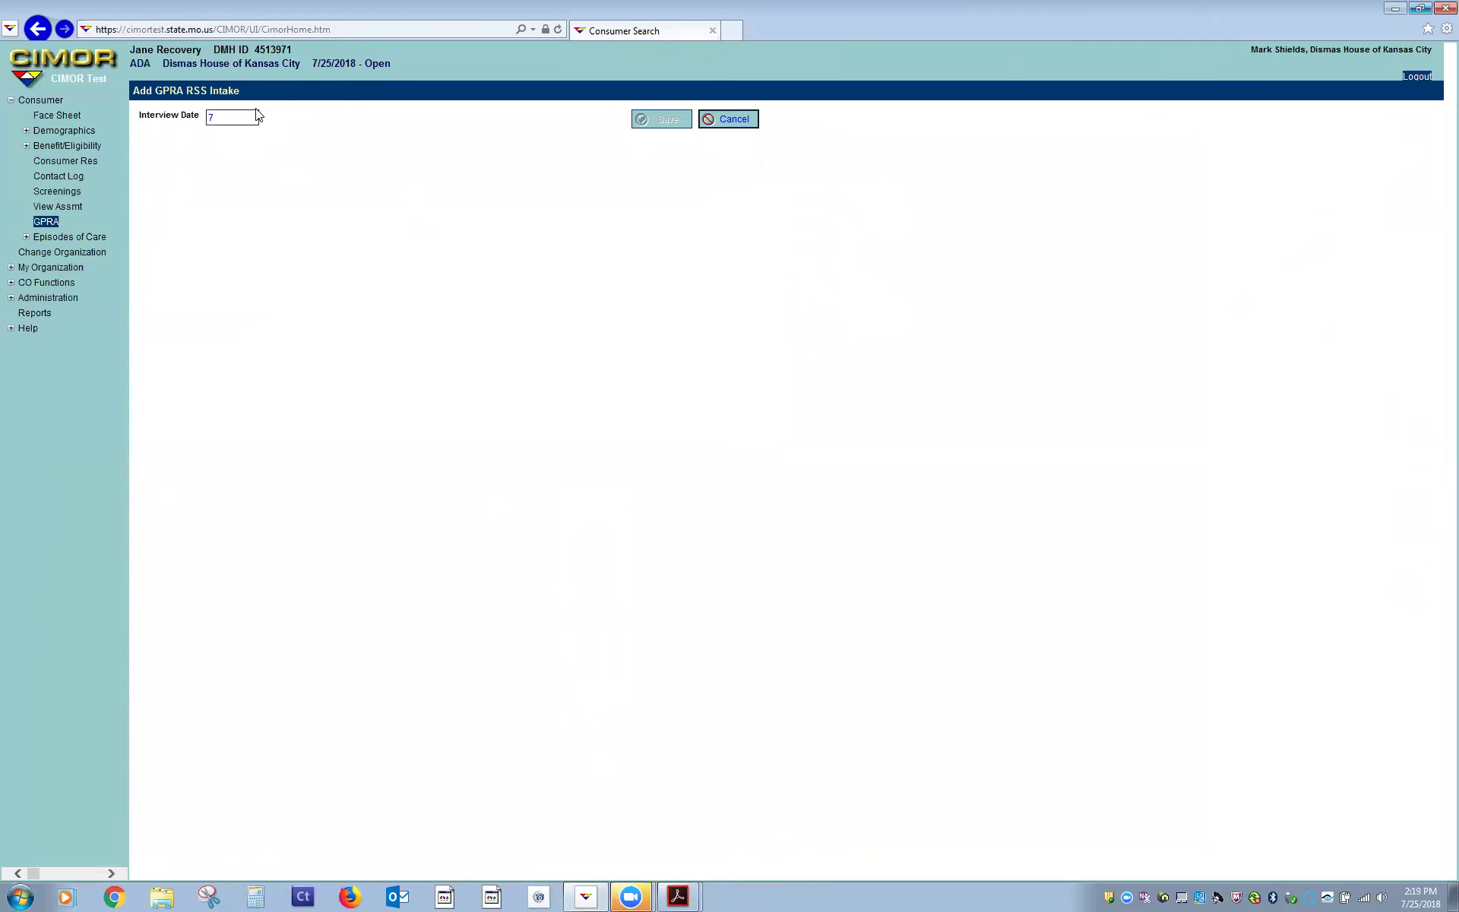
text(-25-2018)
key(Tab)
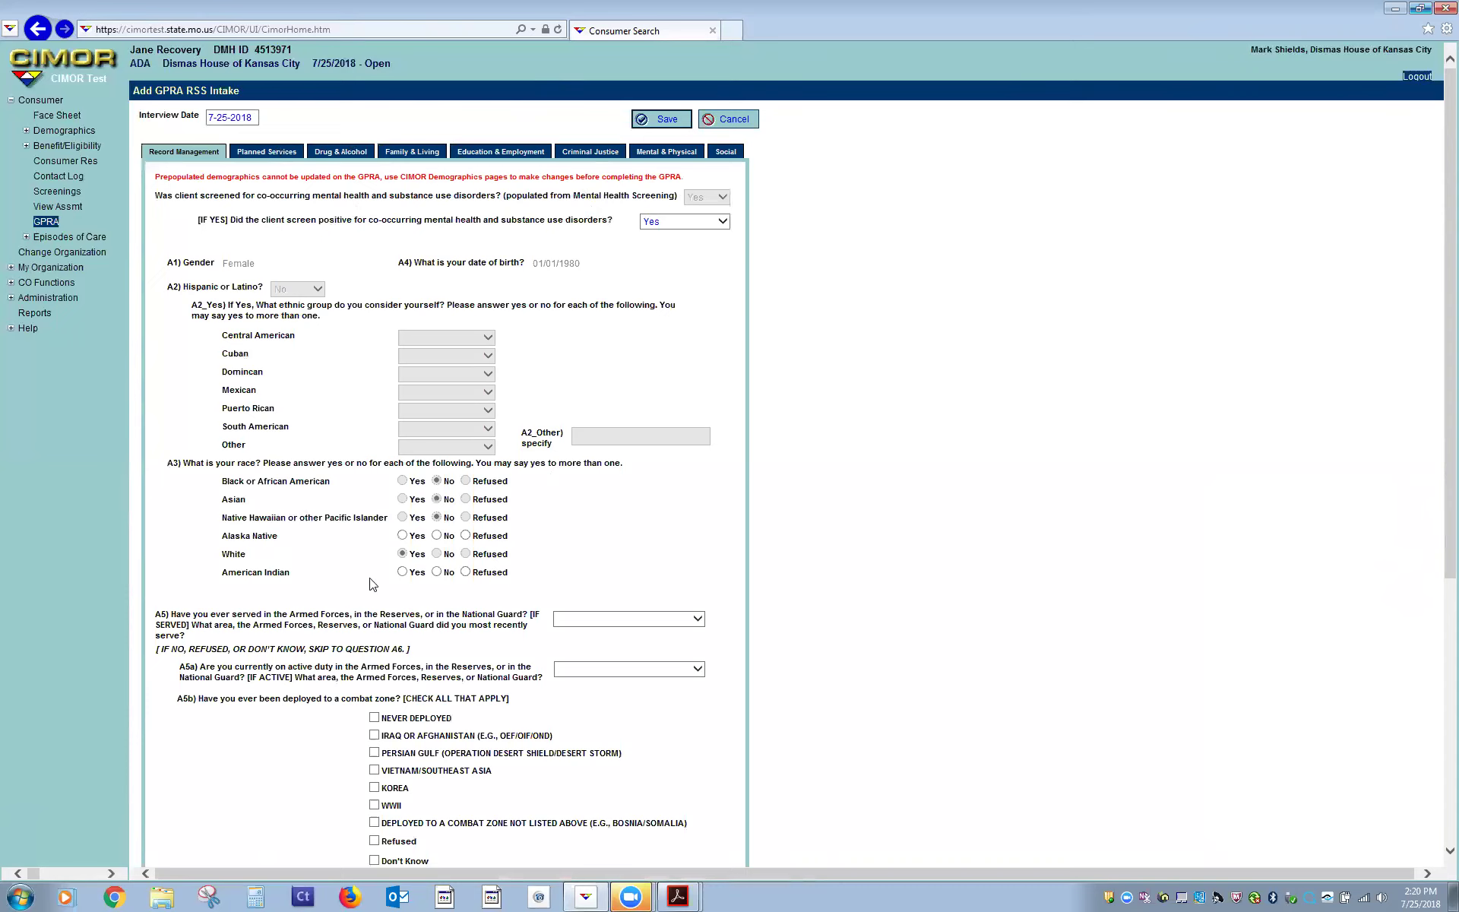
Step: Answer No for Alaska Native and American Indian under race, and No to question A5 about military service
click(437, 535)
click(436, 572)
scroll(726, 528, down, 3)
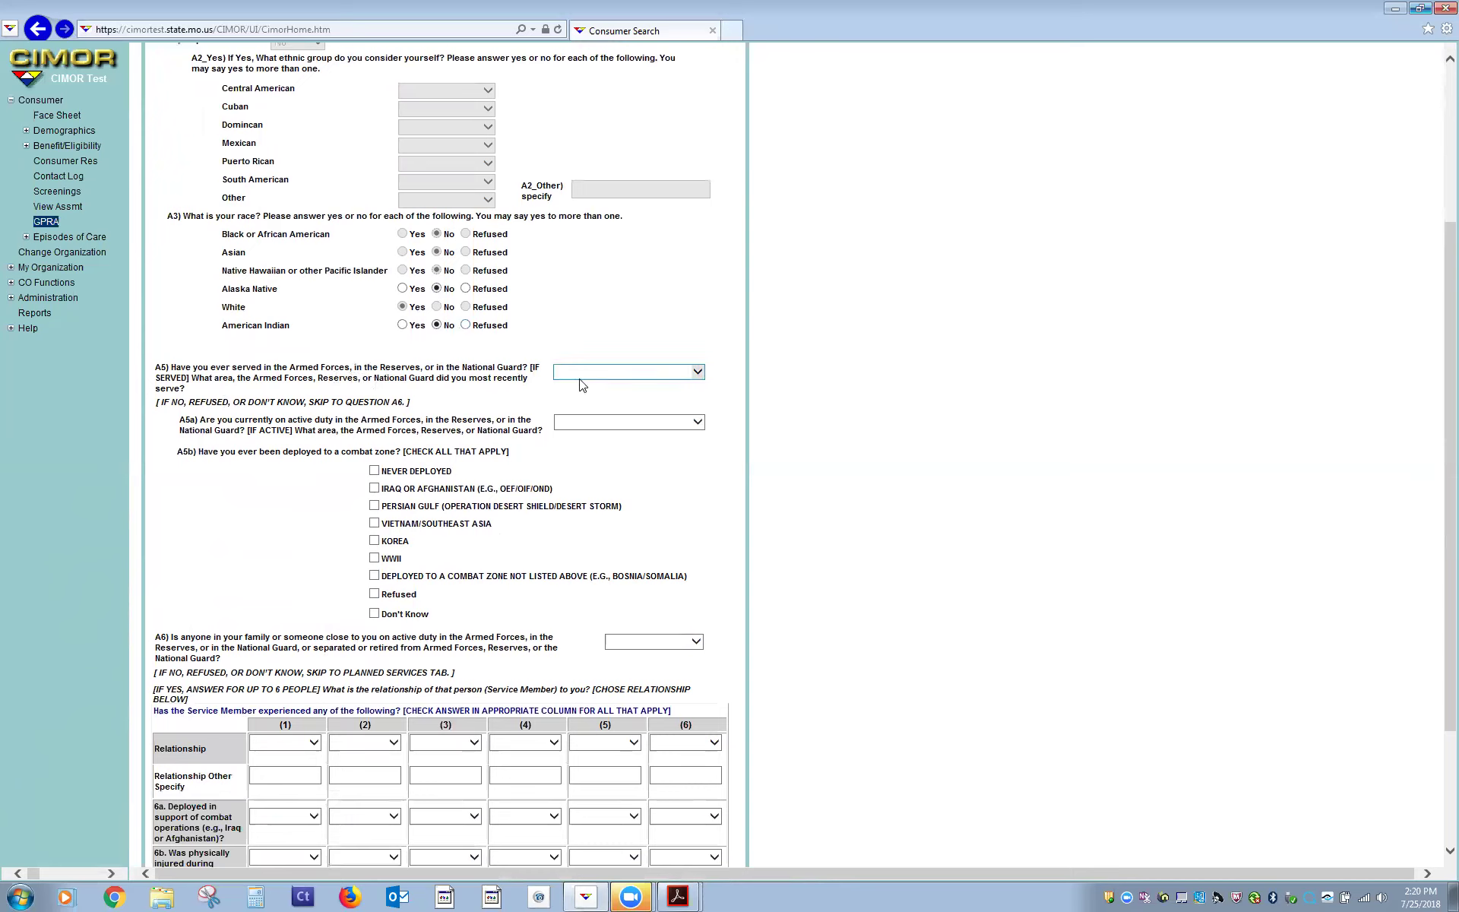
click(668, 380)
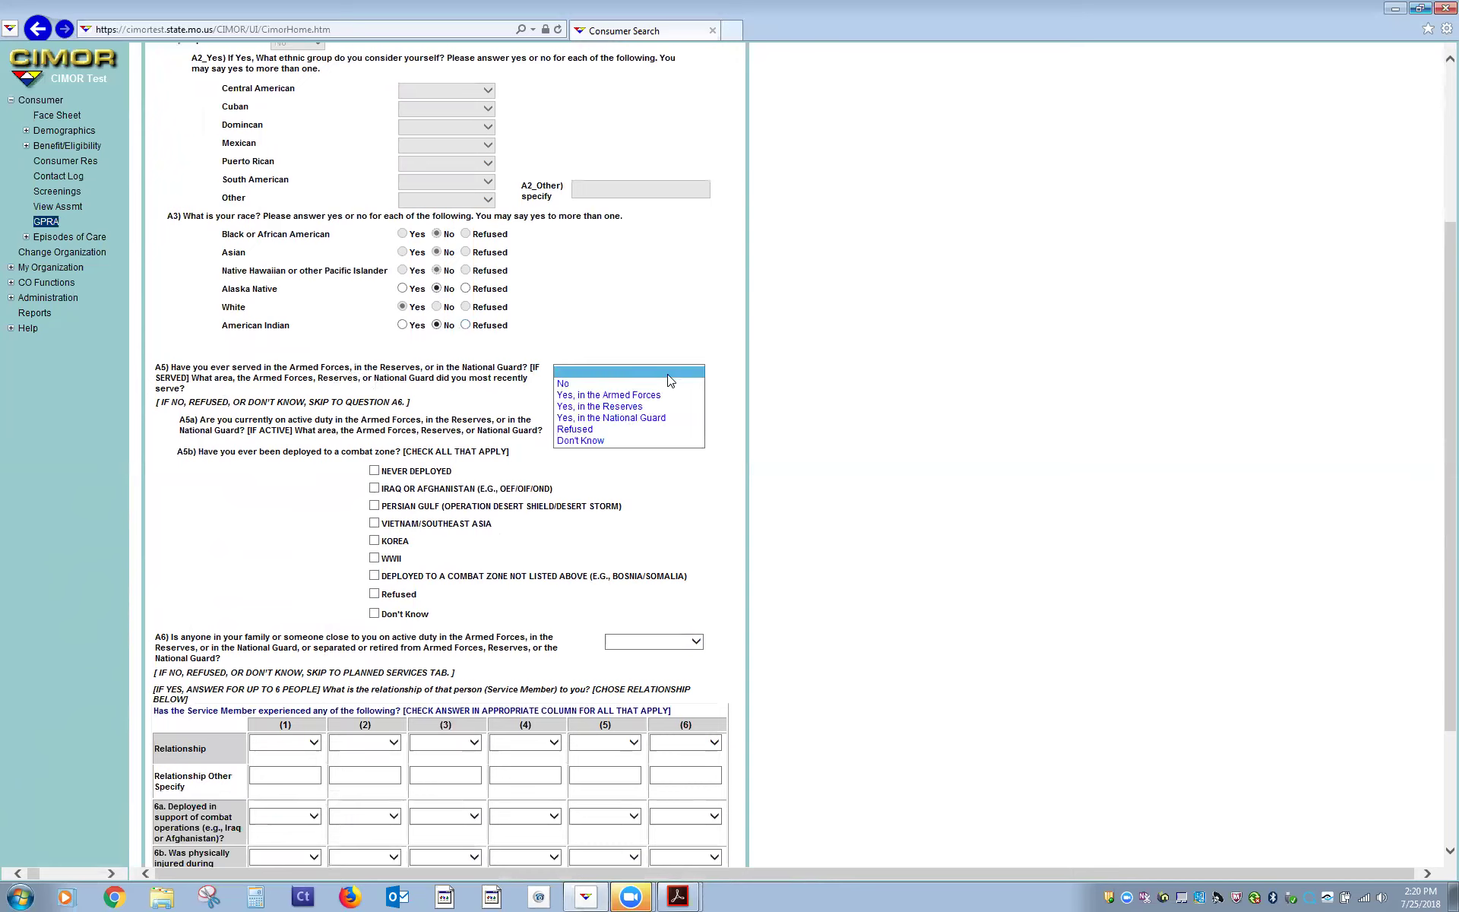
click(663, 383)
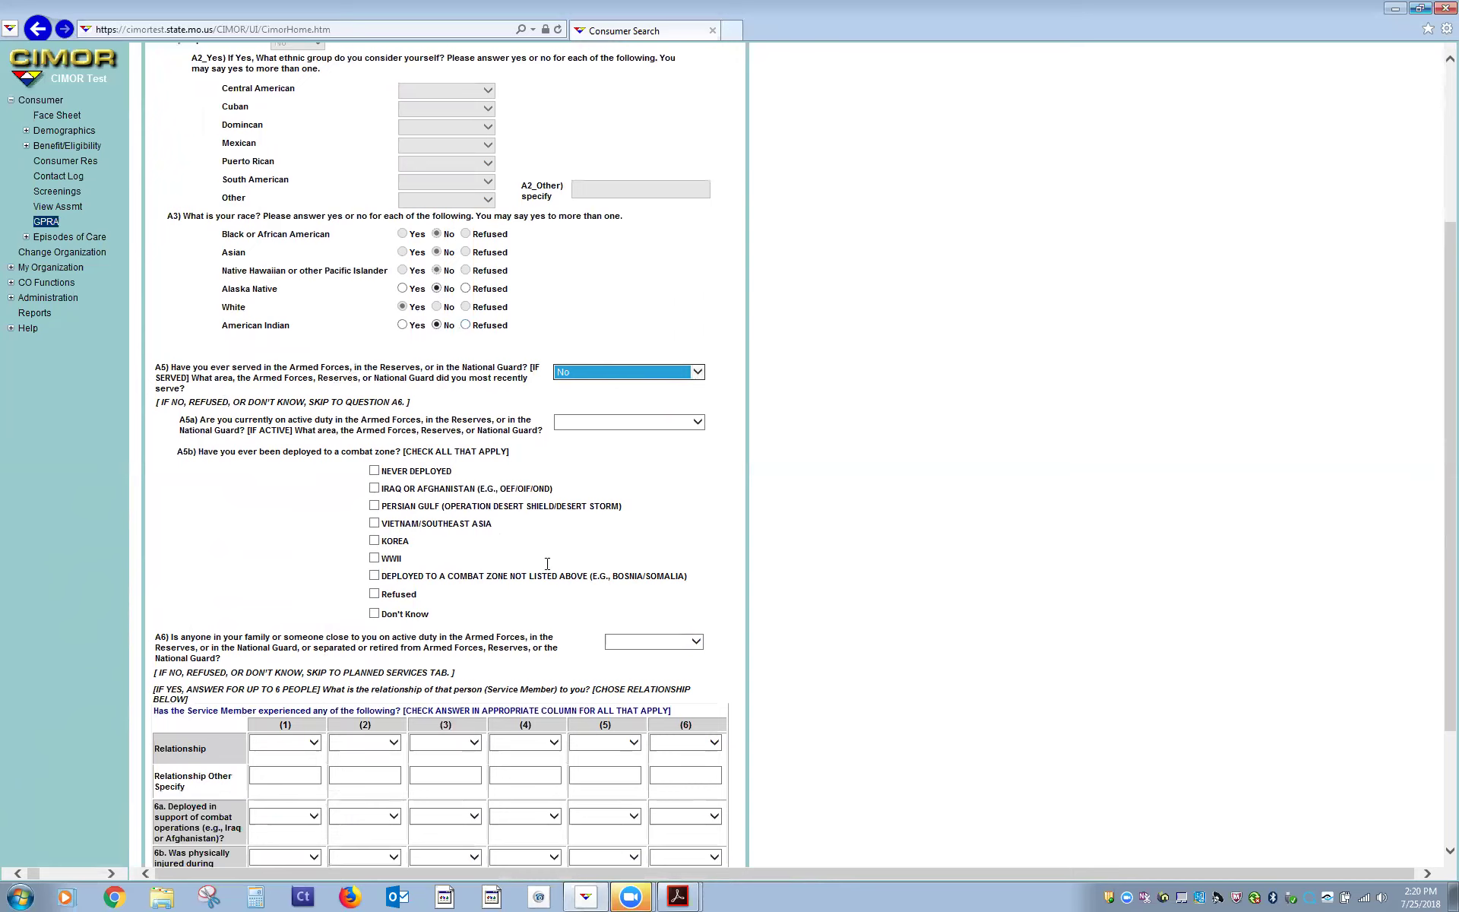
Step: Answer No to question A6 about family or close persons in the military, leaving the service member relationships blank
scroll(619, 521, down, 3)
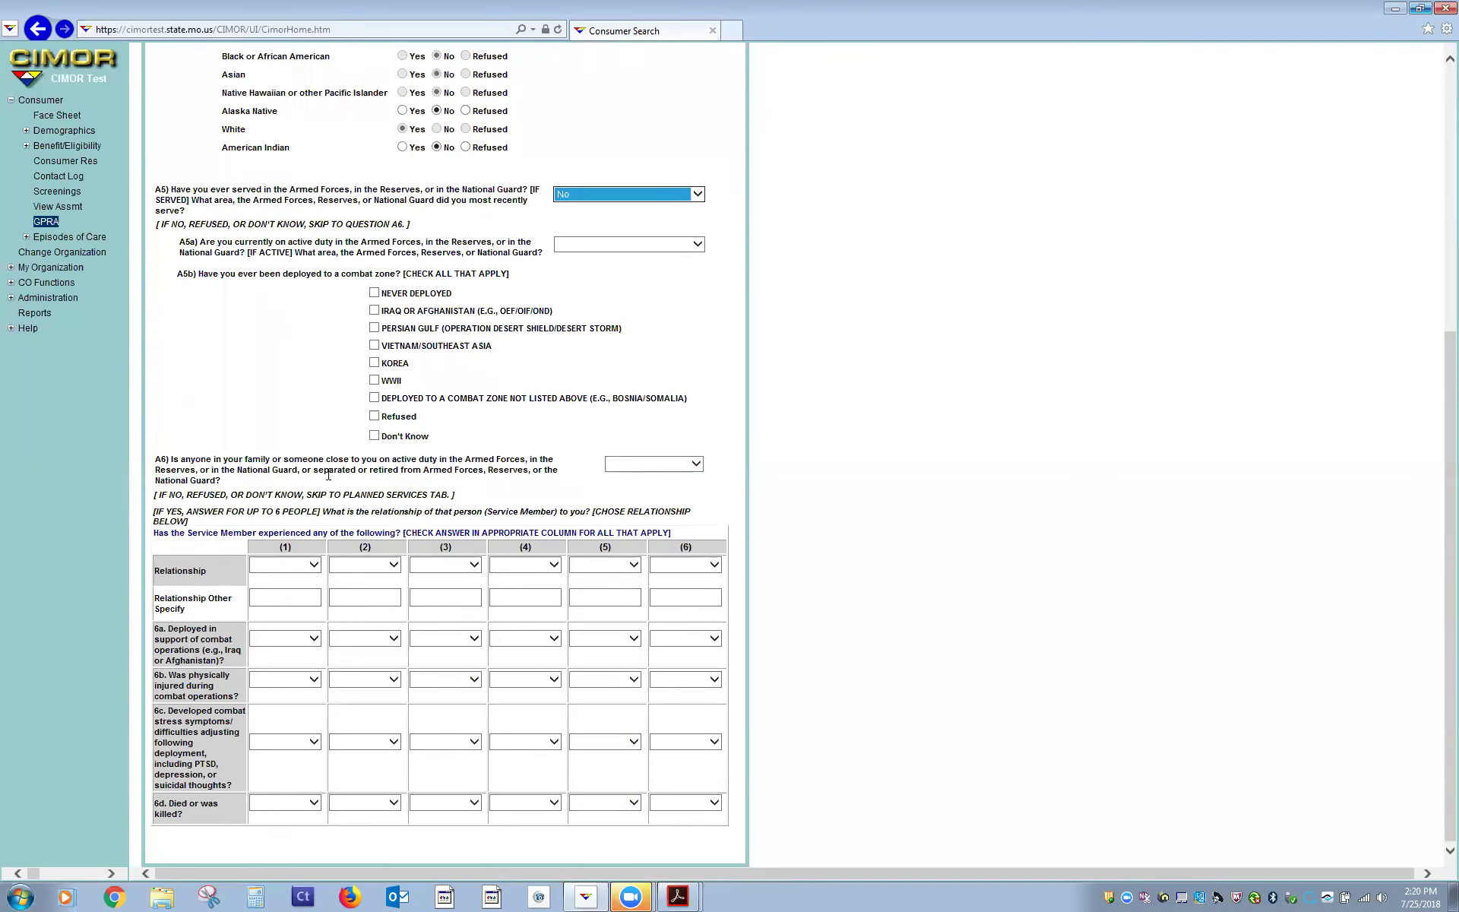
click(670, 468)
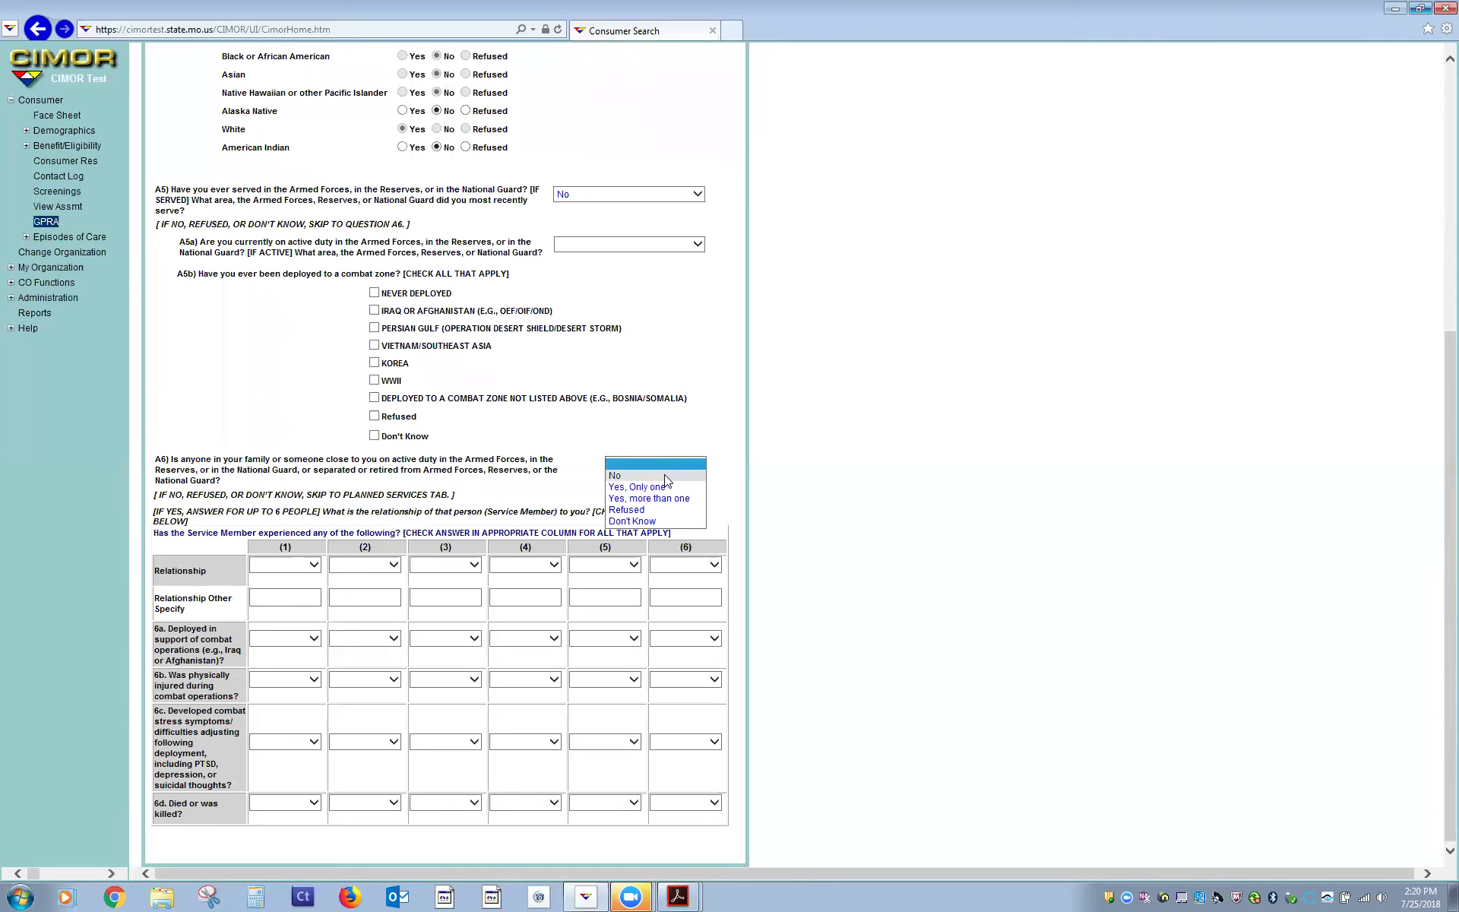
click(666, 476)
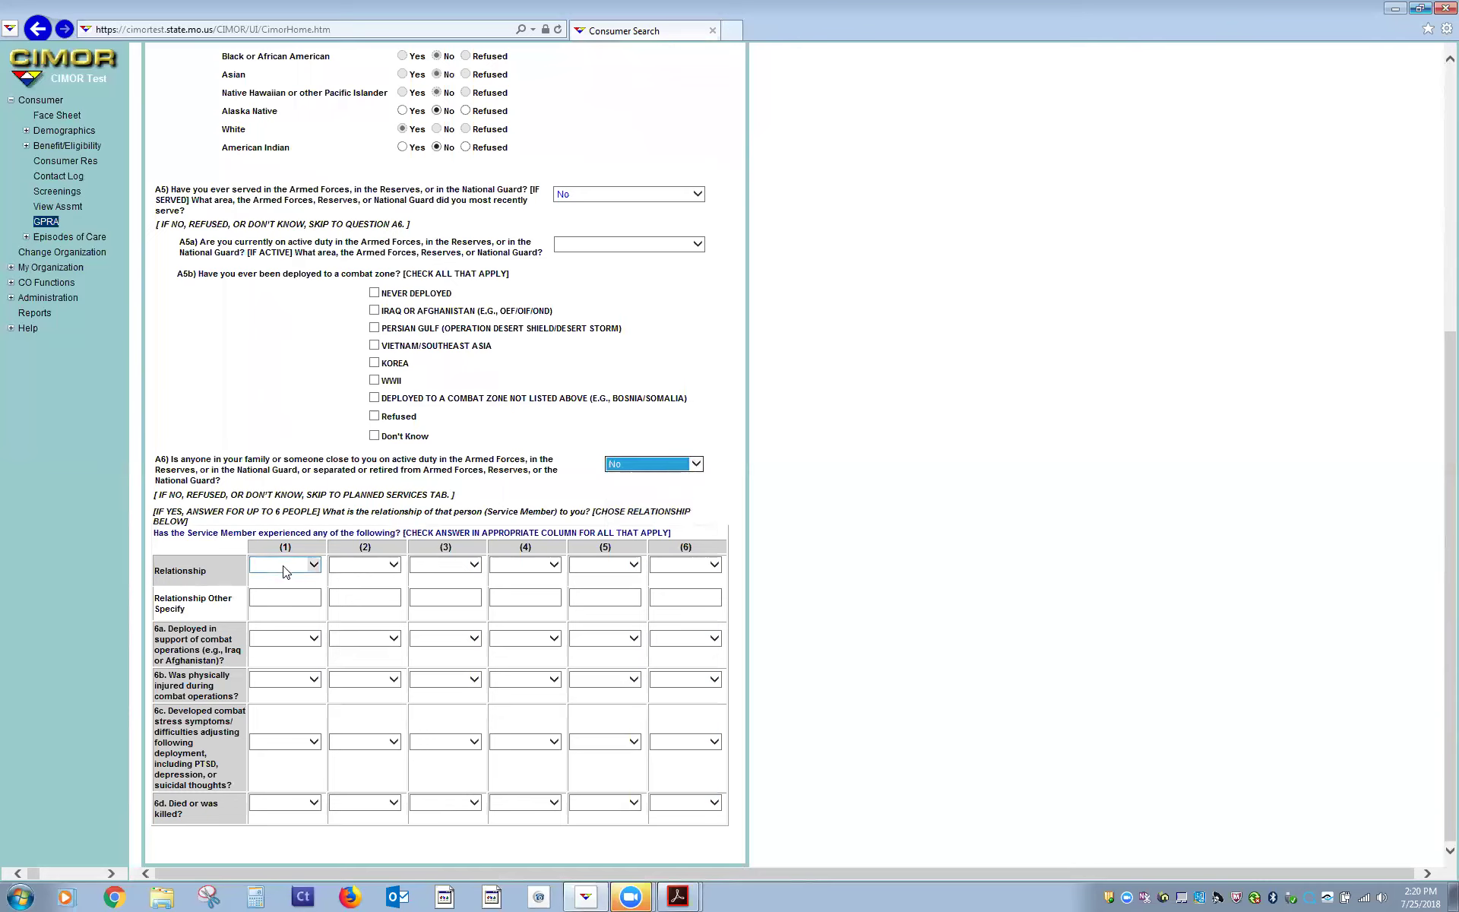
click(304, 570)
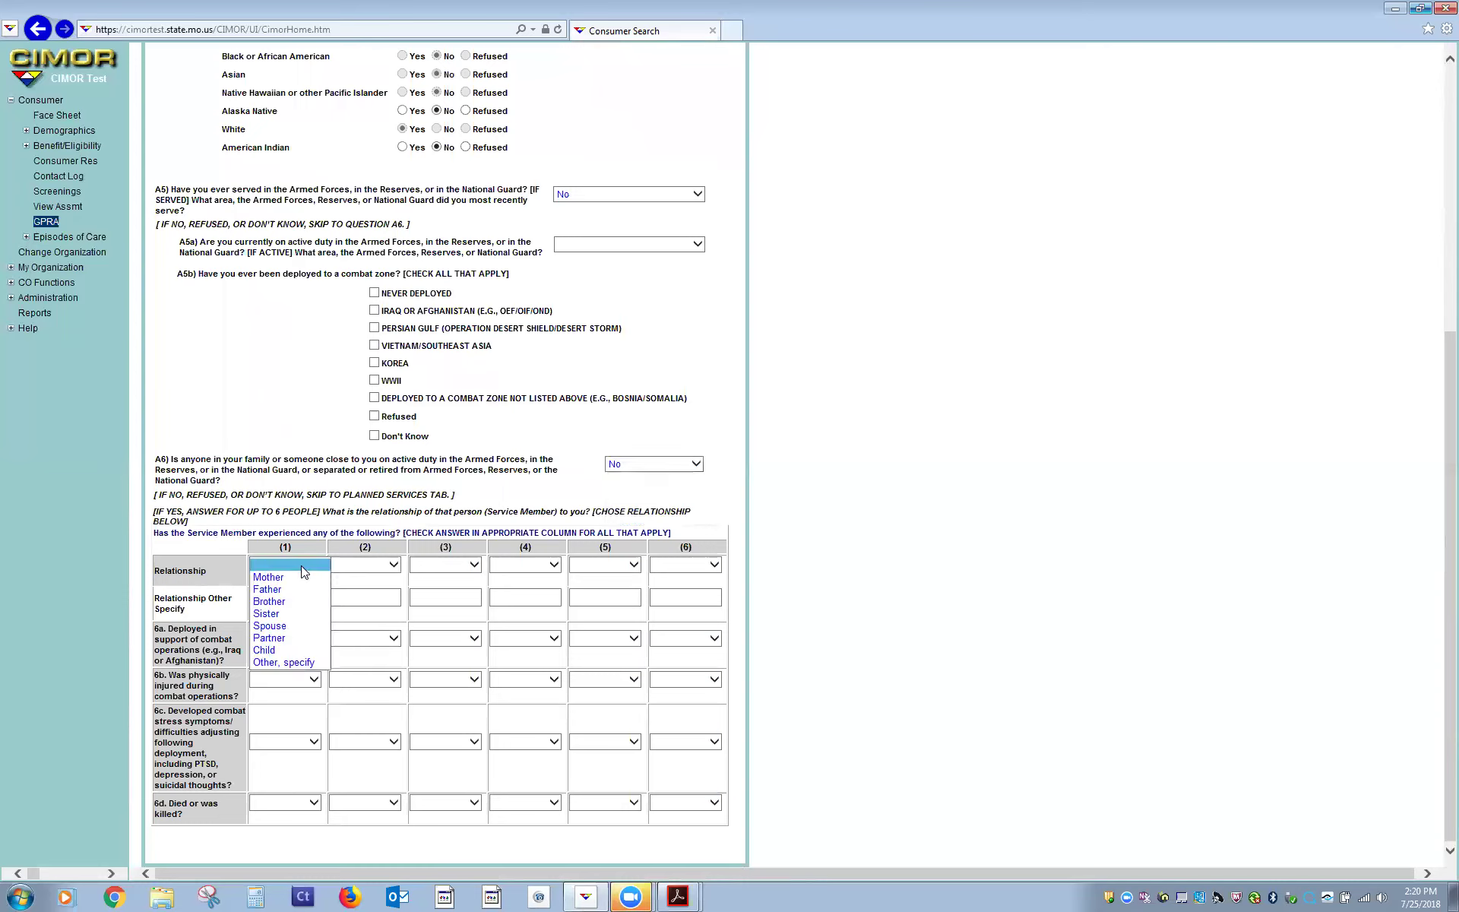
click(216, 533)
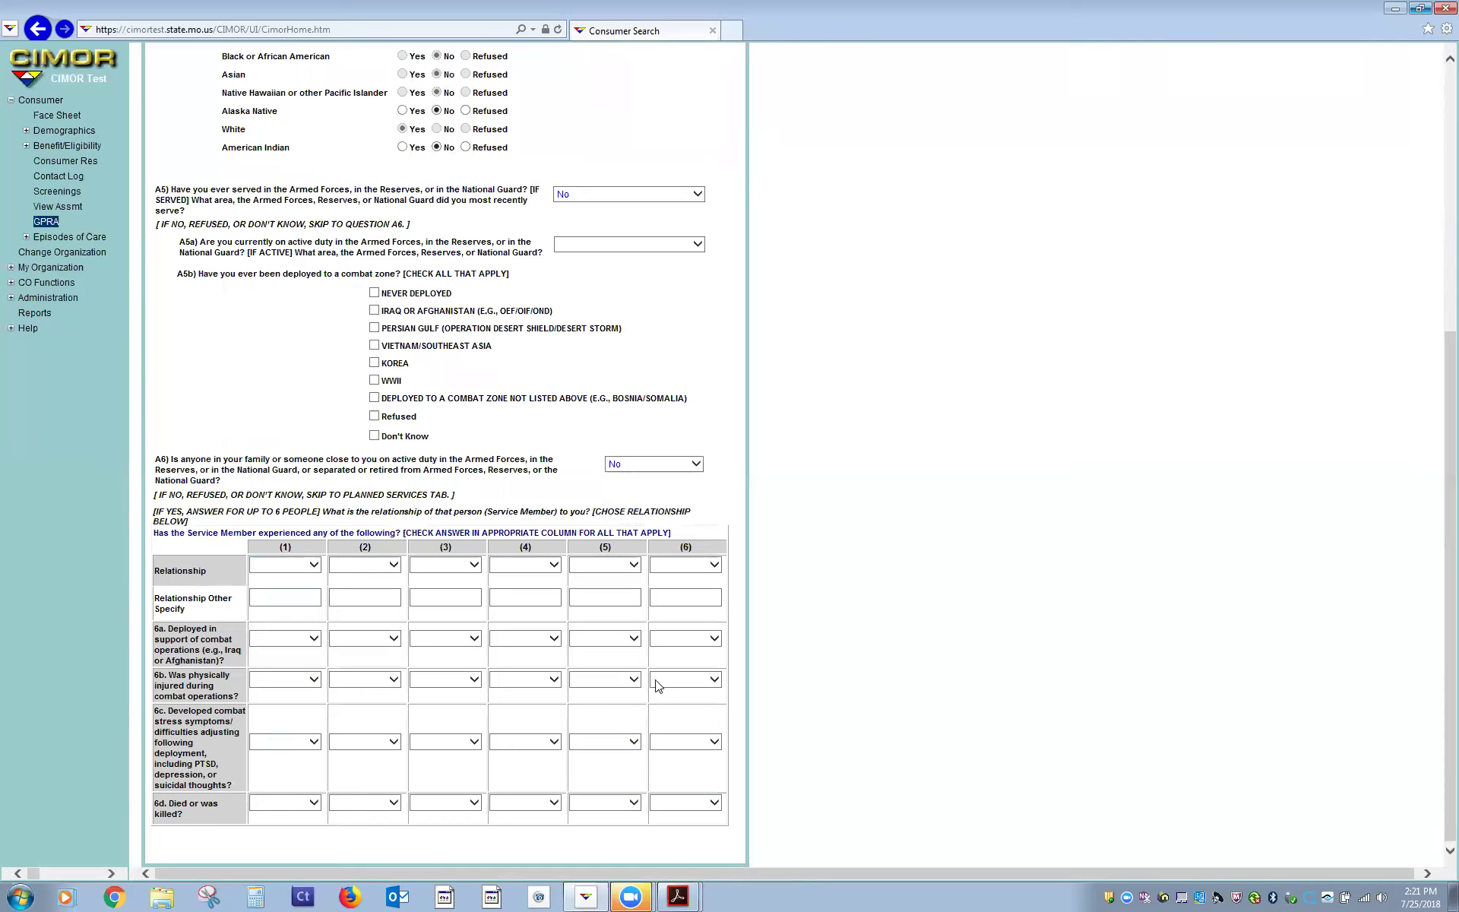
Step: In Planned Services, answer Yes for the after care services Recovery Coaching, Self-Help and Support Groups, and Spiritual Support
scroll(806, 478, up, 5)
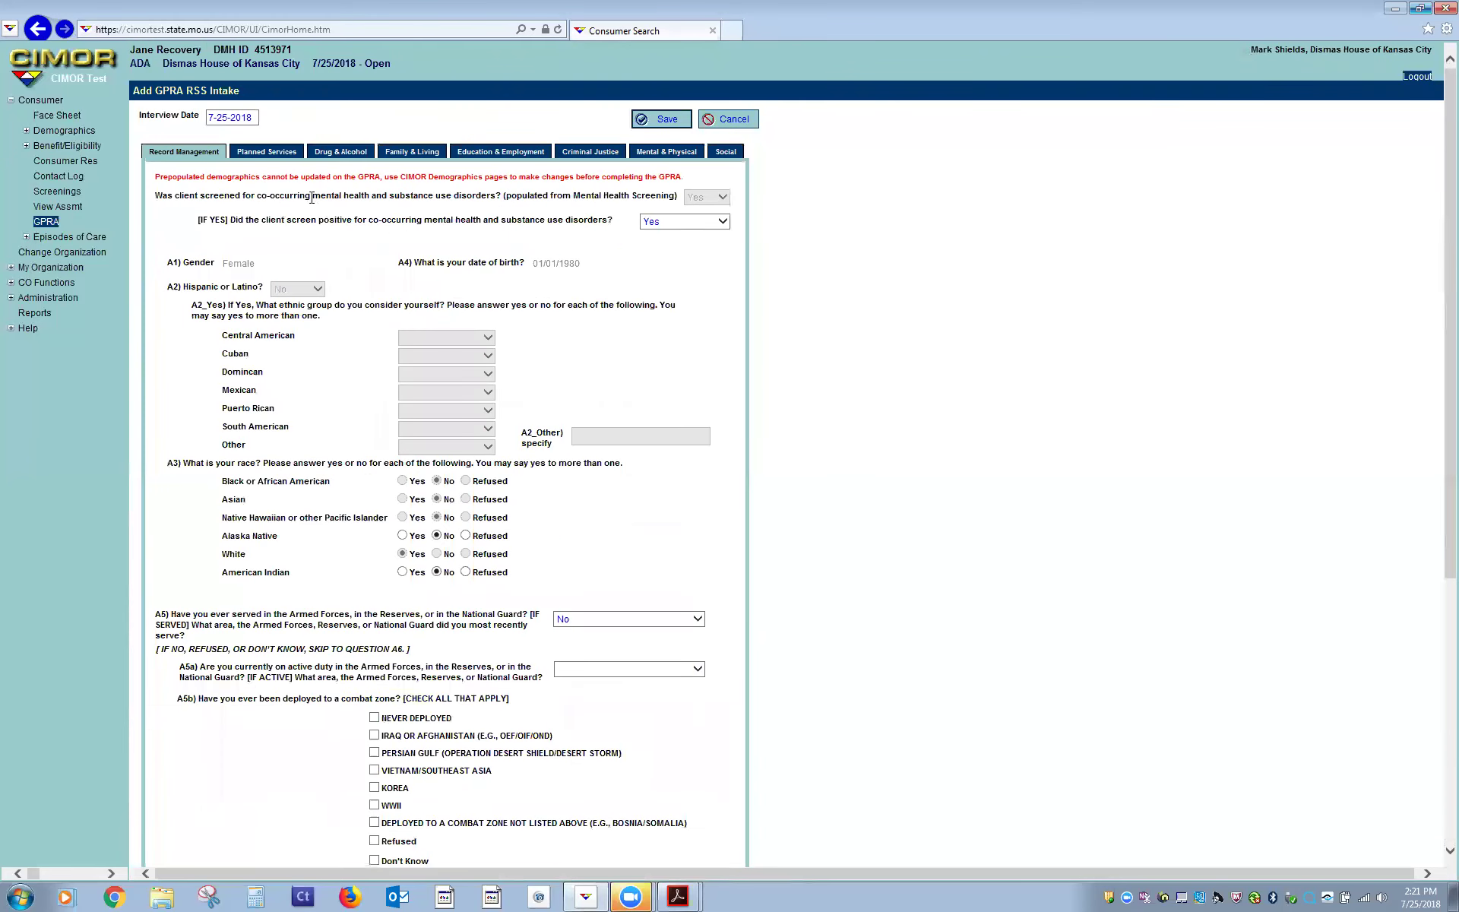
click(253, 154)
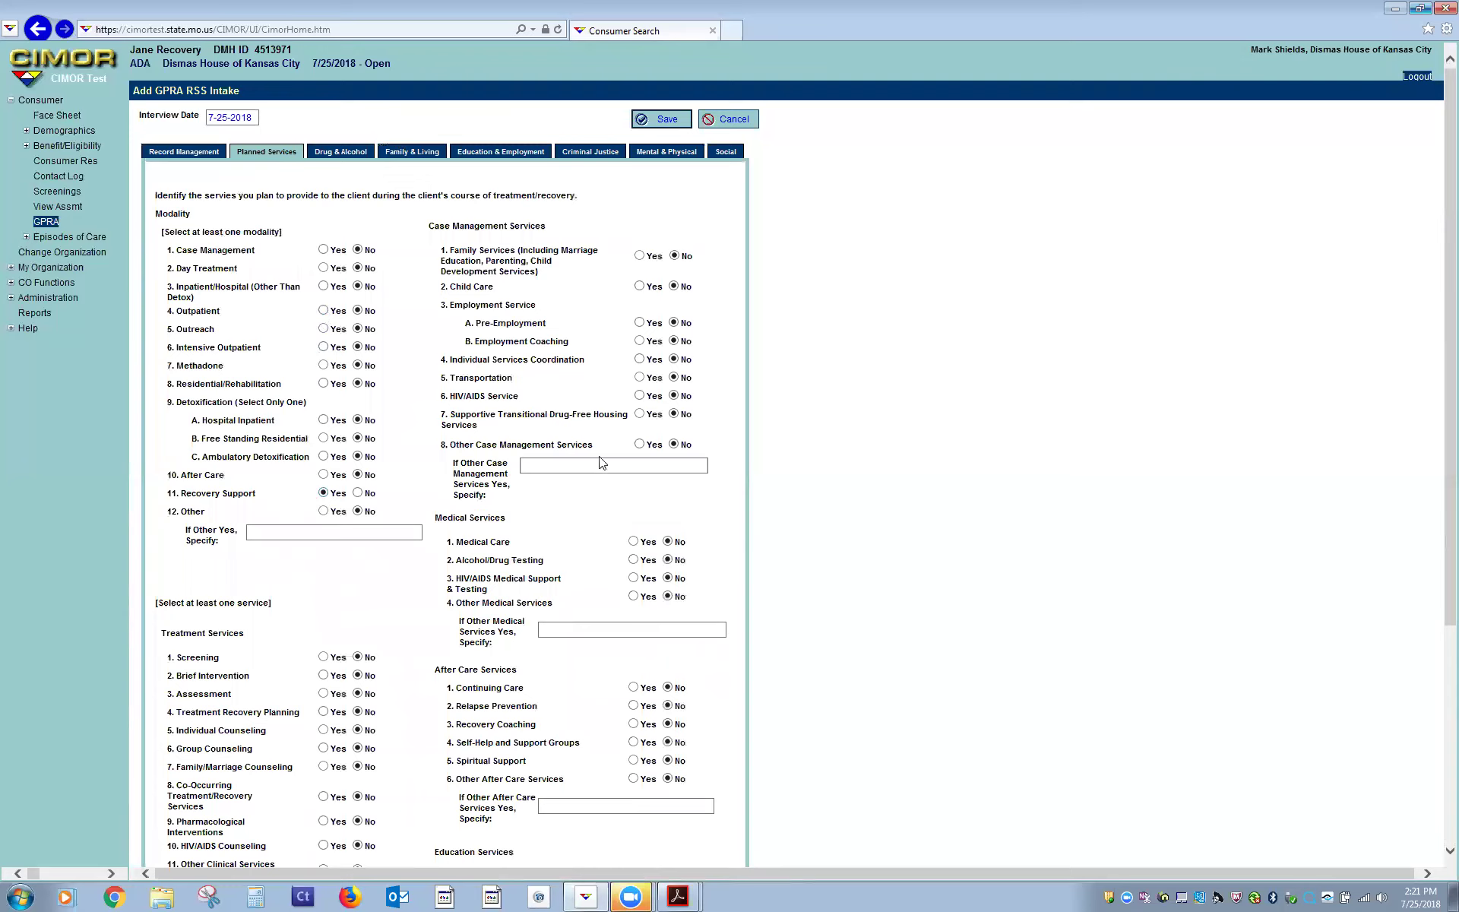
click(633, 724)
click(632, 742)
click(633, 761)
Step: In the Drug & Alcohol section, set the number of days for B1_A Any alcohol to 0
click(350, 151)
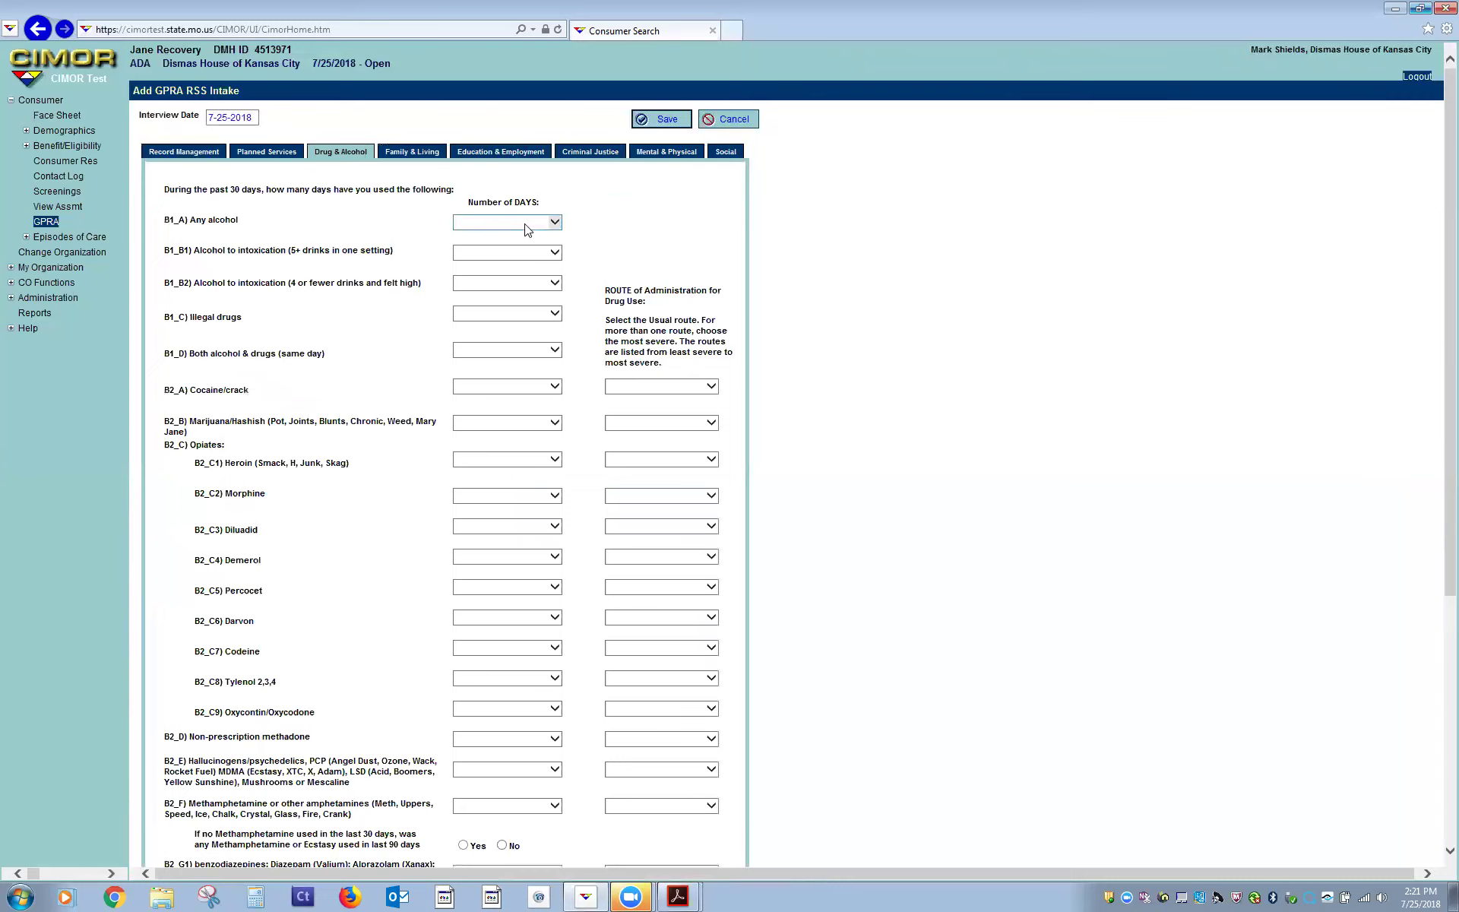
click(527, 230)
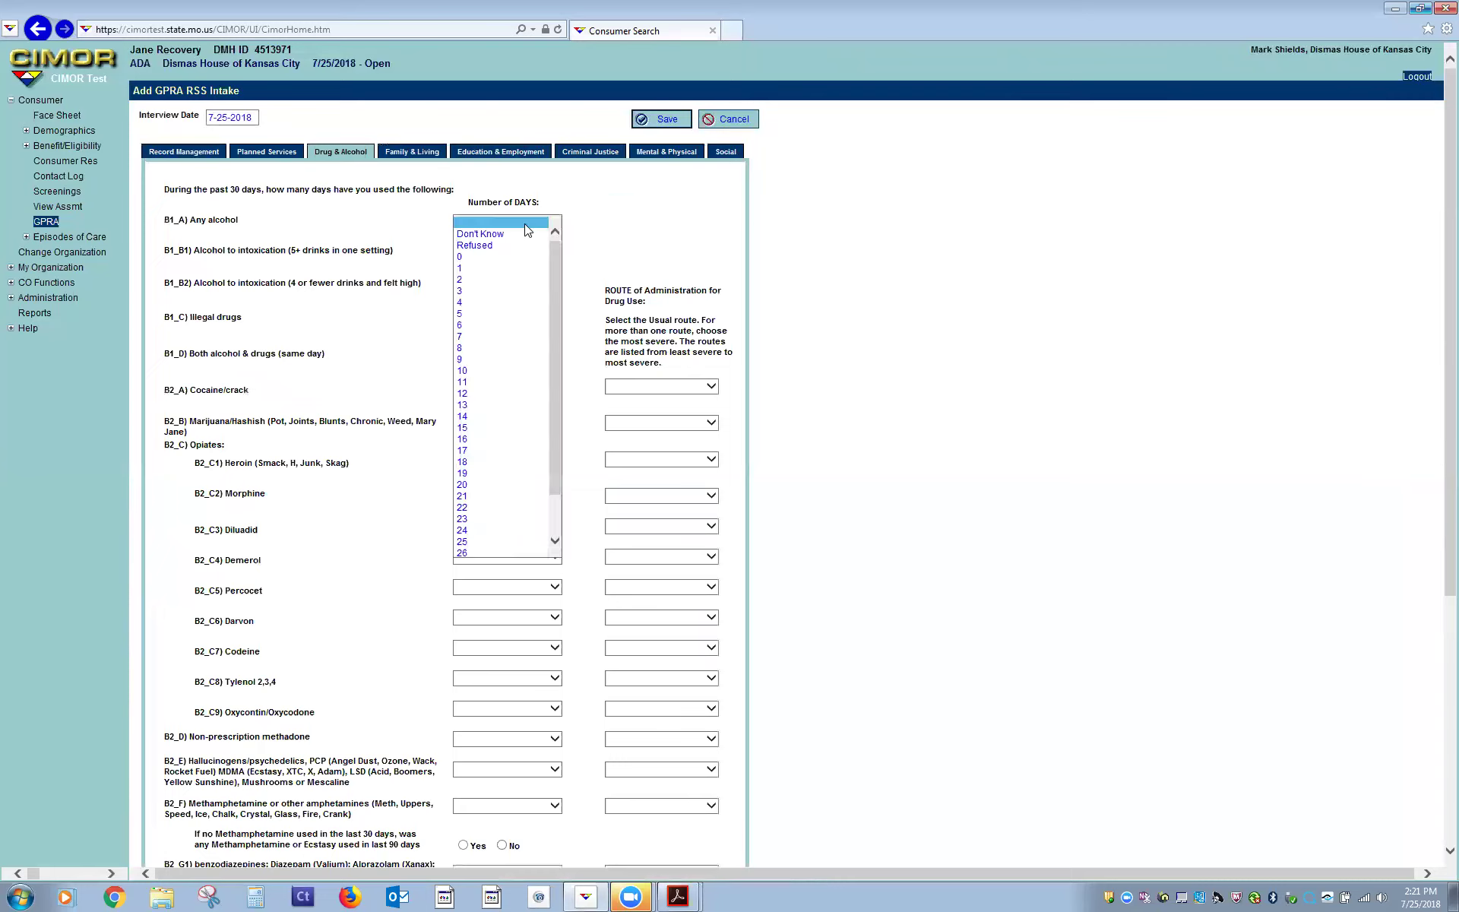
key(0)
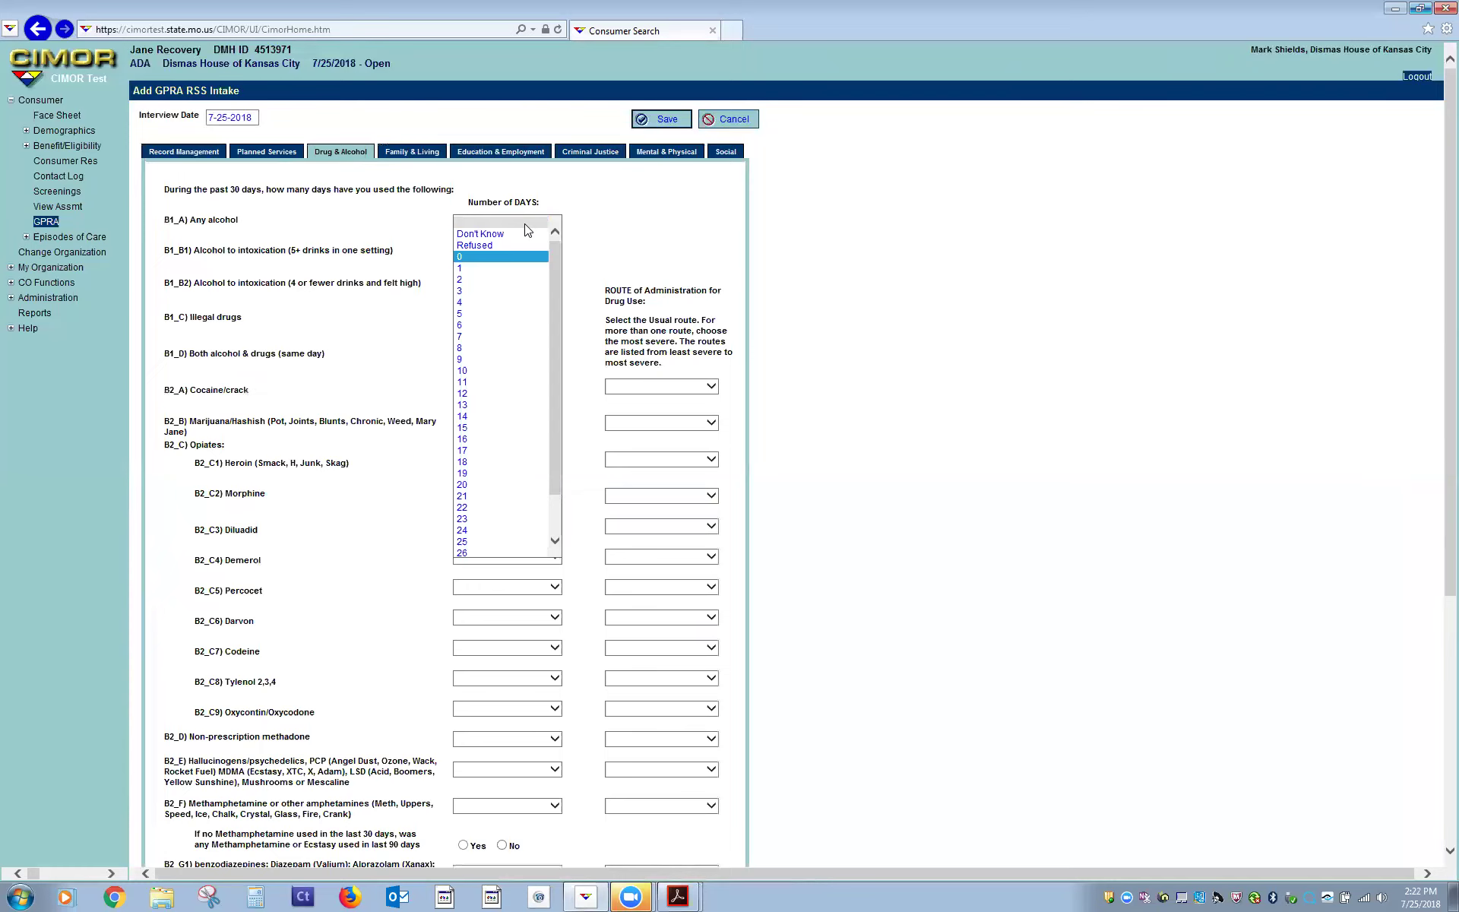
key(Tab)
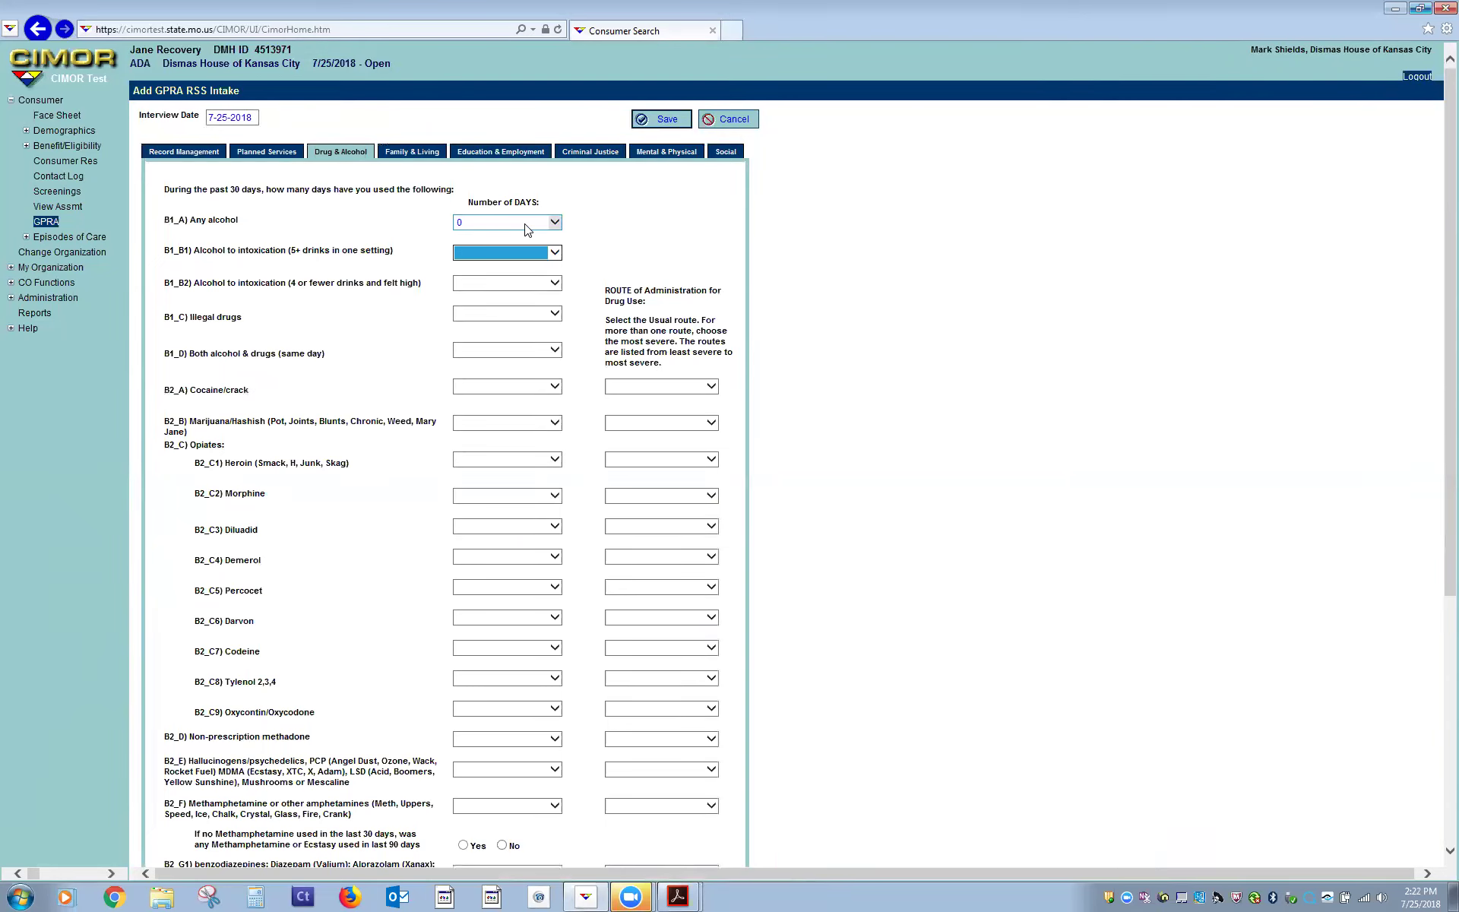
key(0)
key(Tab)
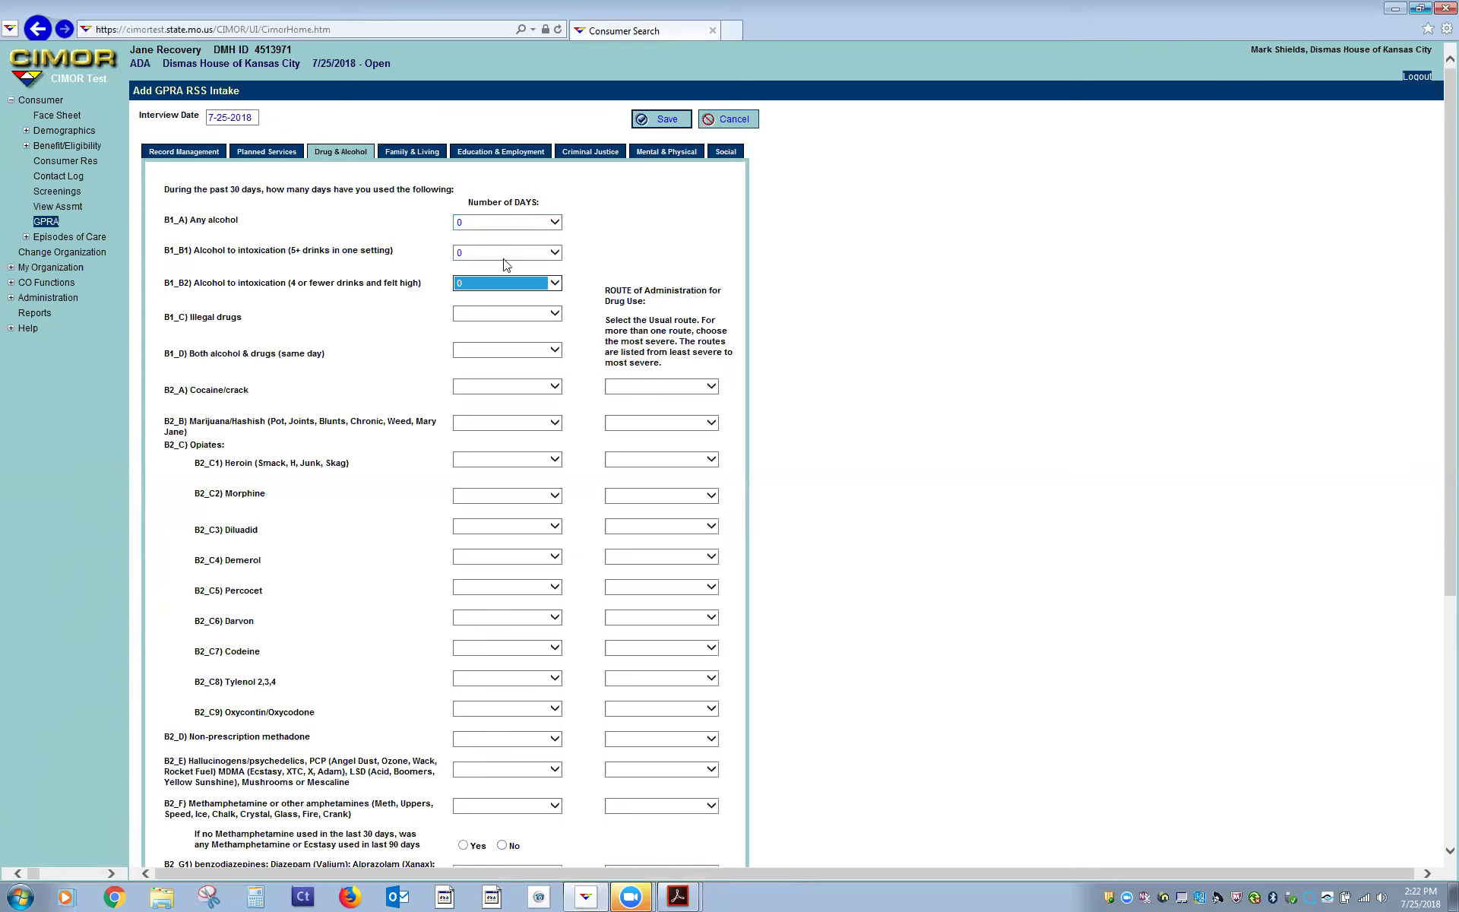
click(497, 256)
click(496, 207)
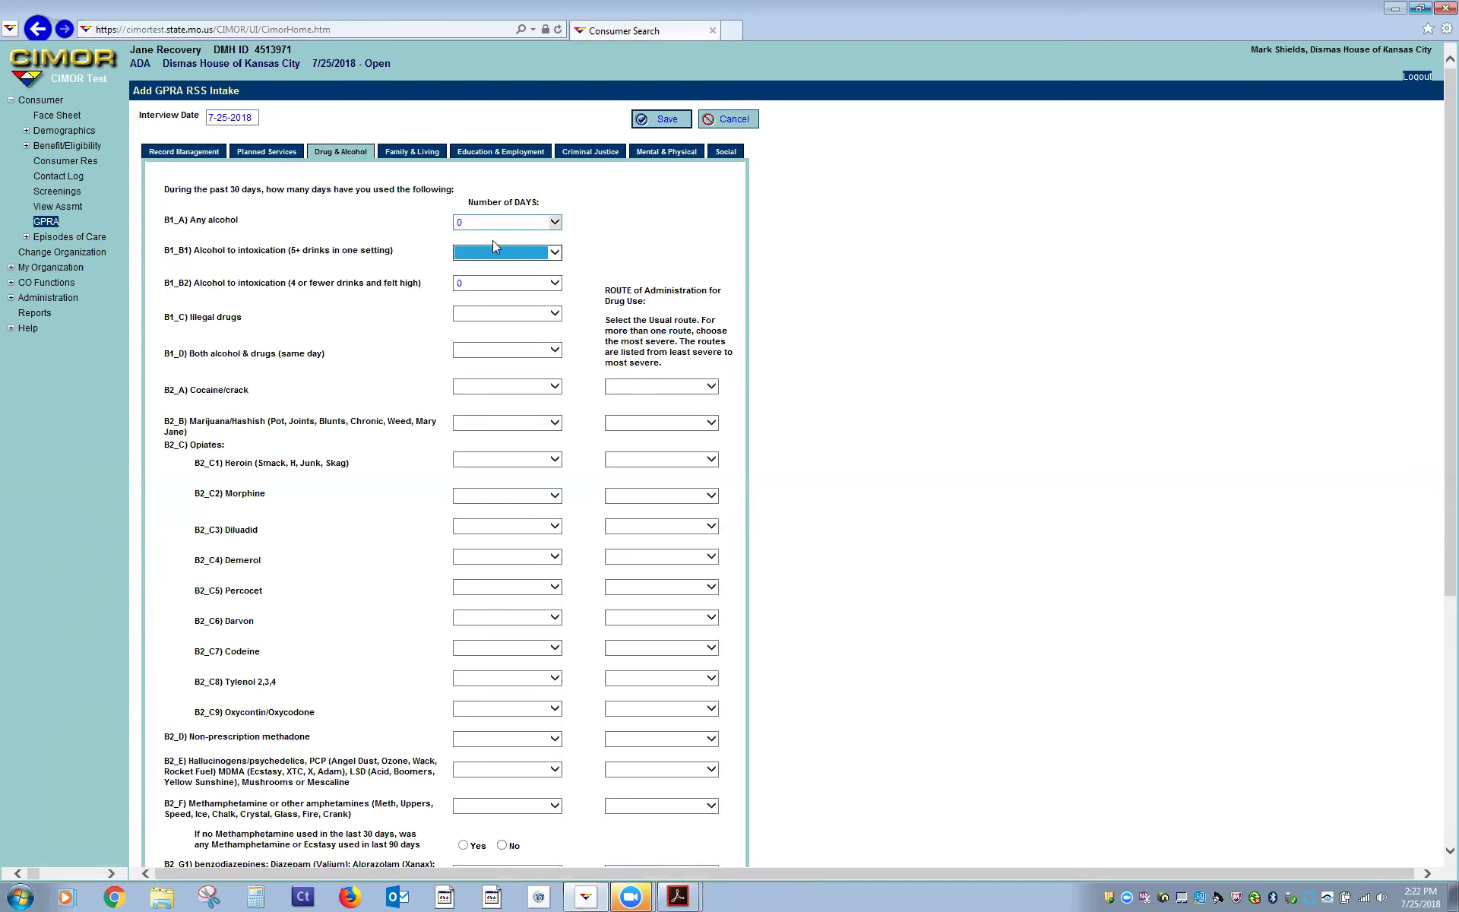
click(493, 286)
click(489, 238)
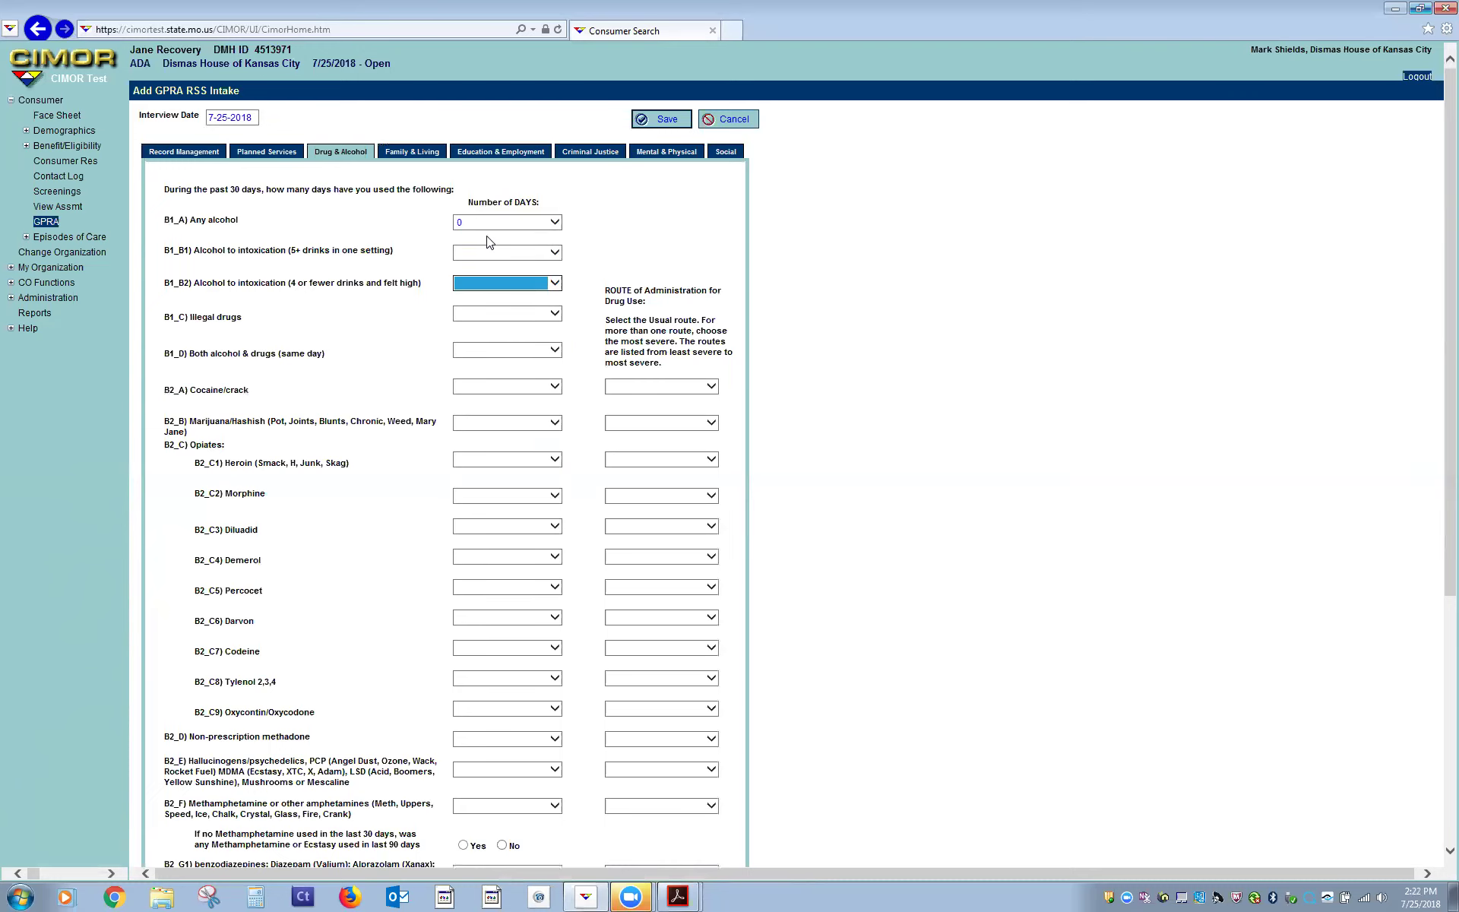
Step: Set the number of days to 0 for B1_C Illegal drugs and B1_D Both alcohol & drugs
click(493, 316)
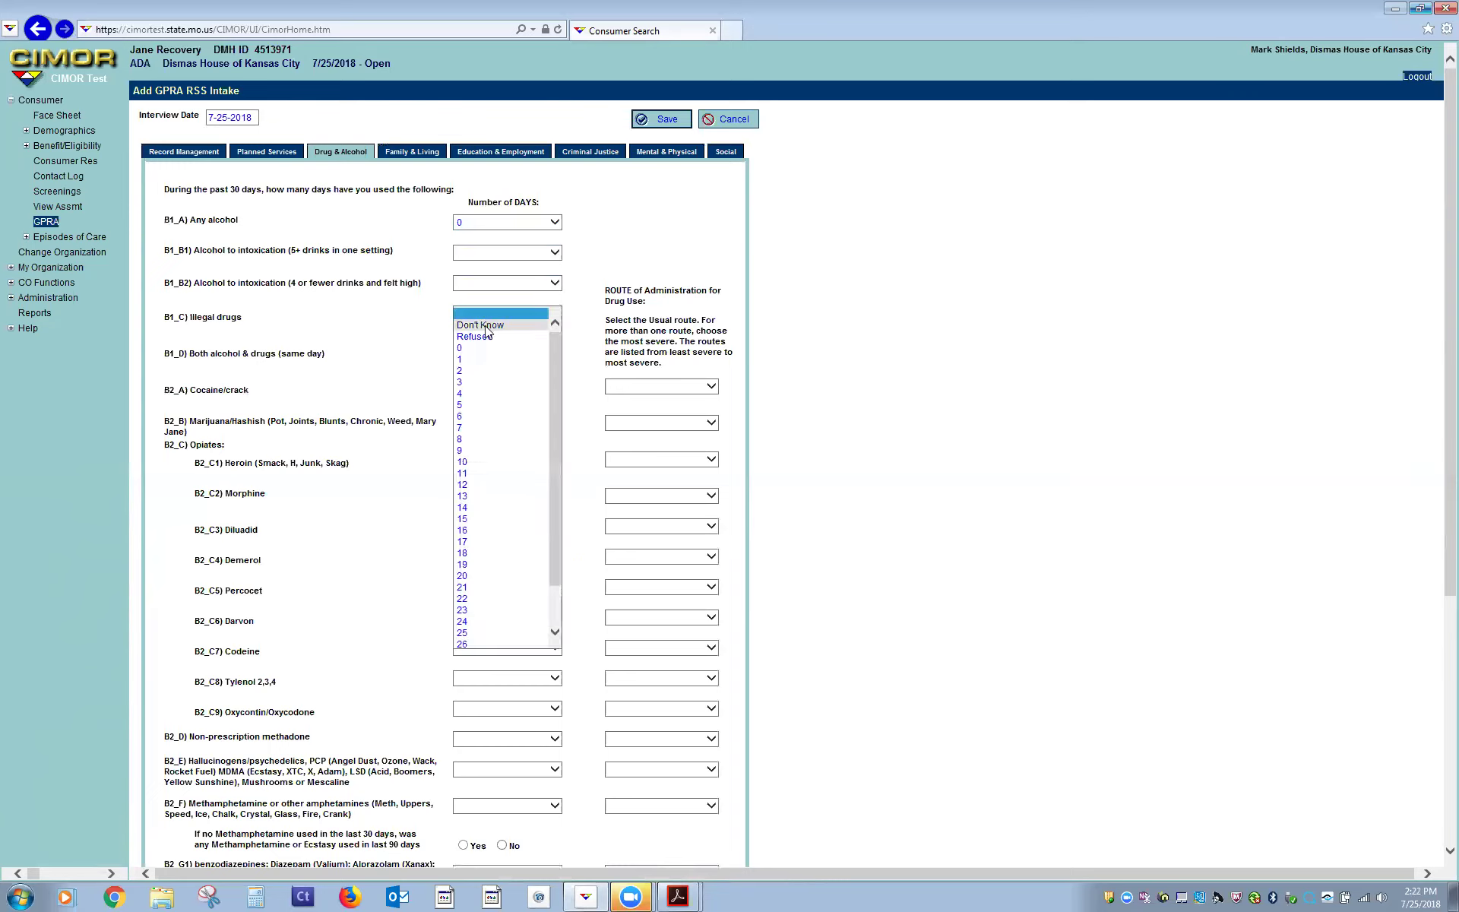
click(482, 349)
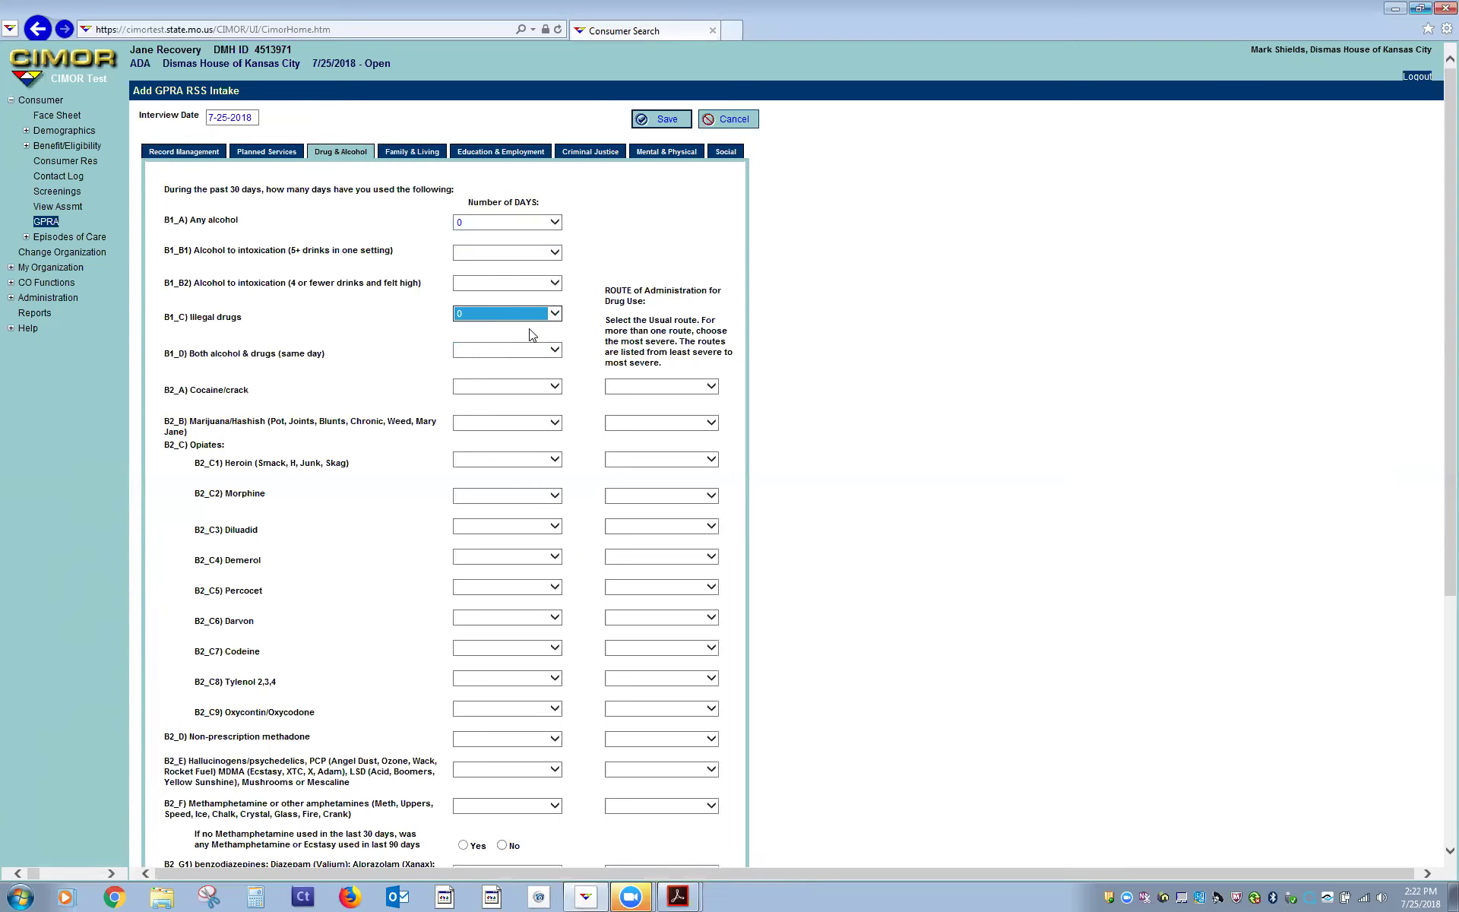
key(Tab)
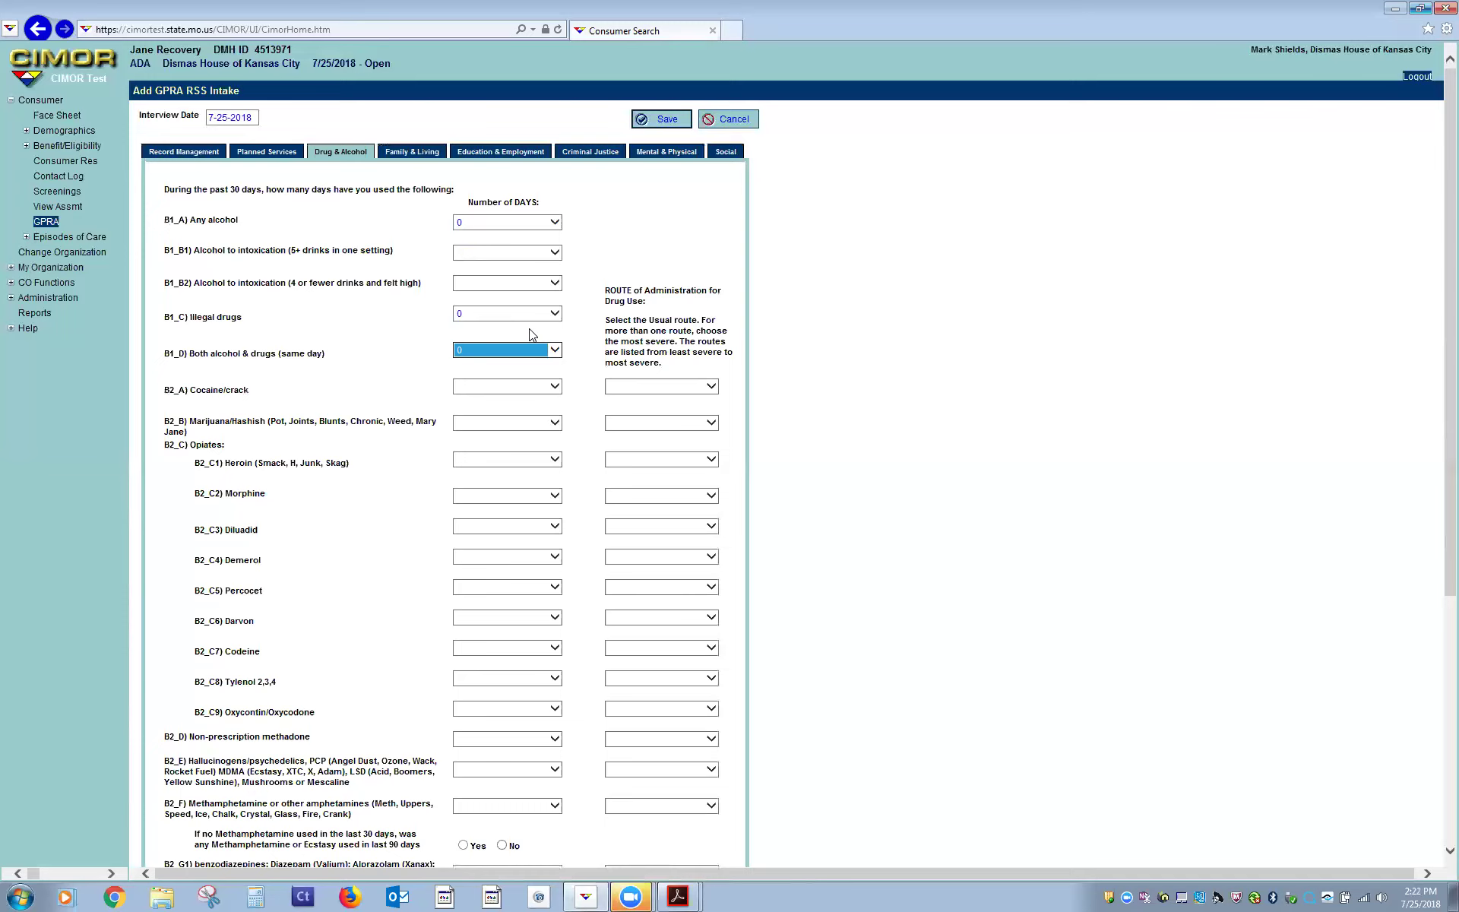
key(Tab)
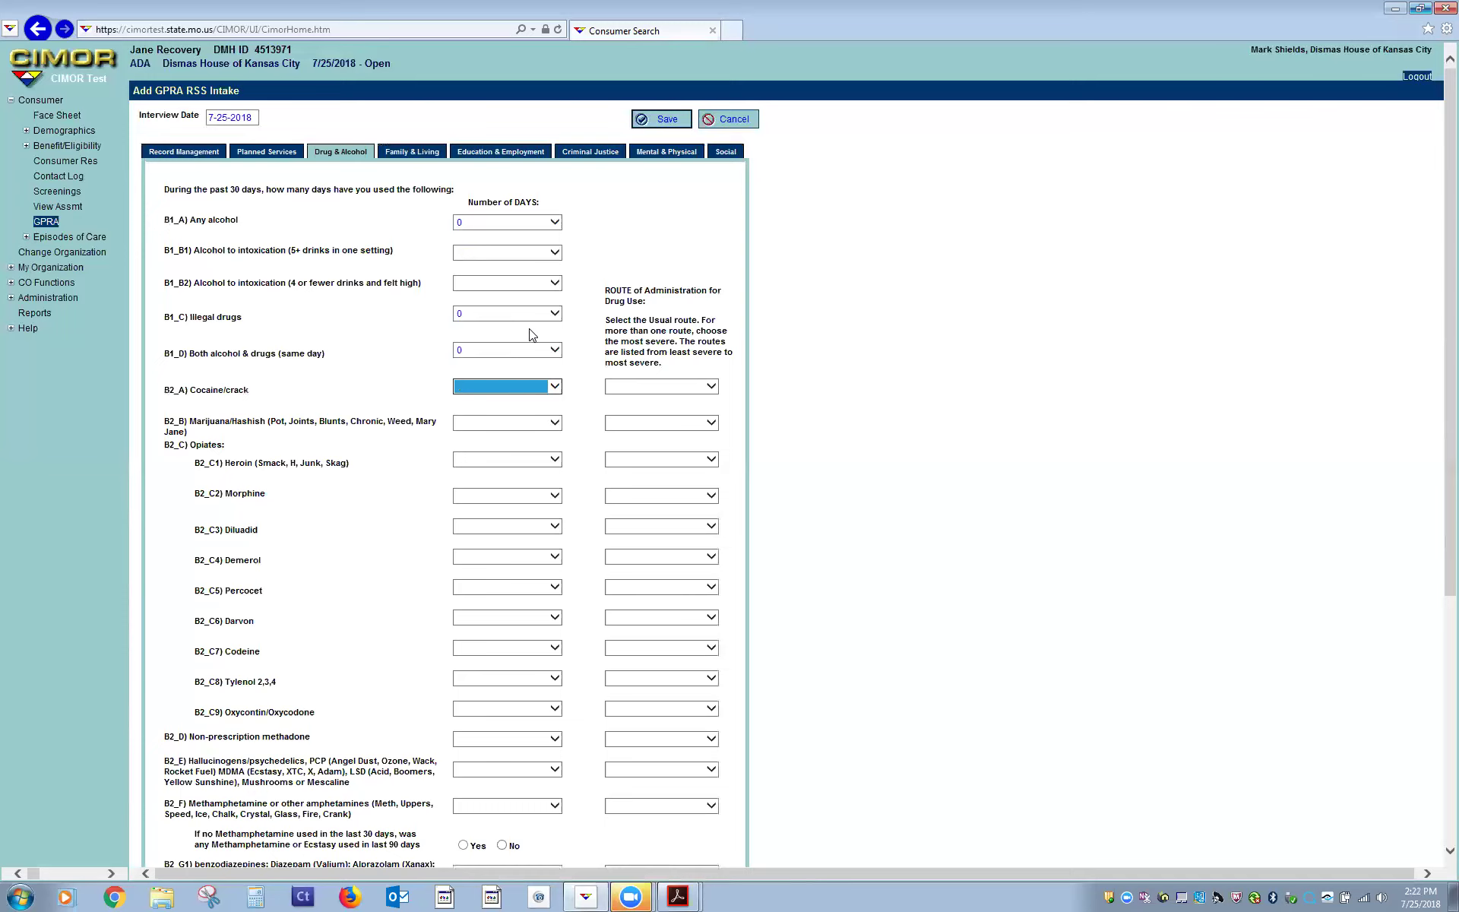
Step: Set the B2_A Cocaine/crack days to 1 and view the route of administration choices without picking one
key(0)
click(525, 389)
click(503, 399)
click(686, 393)
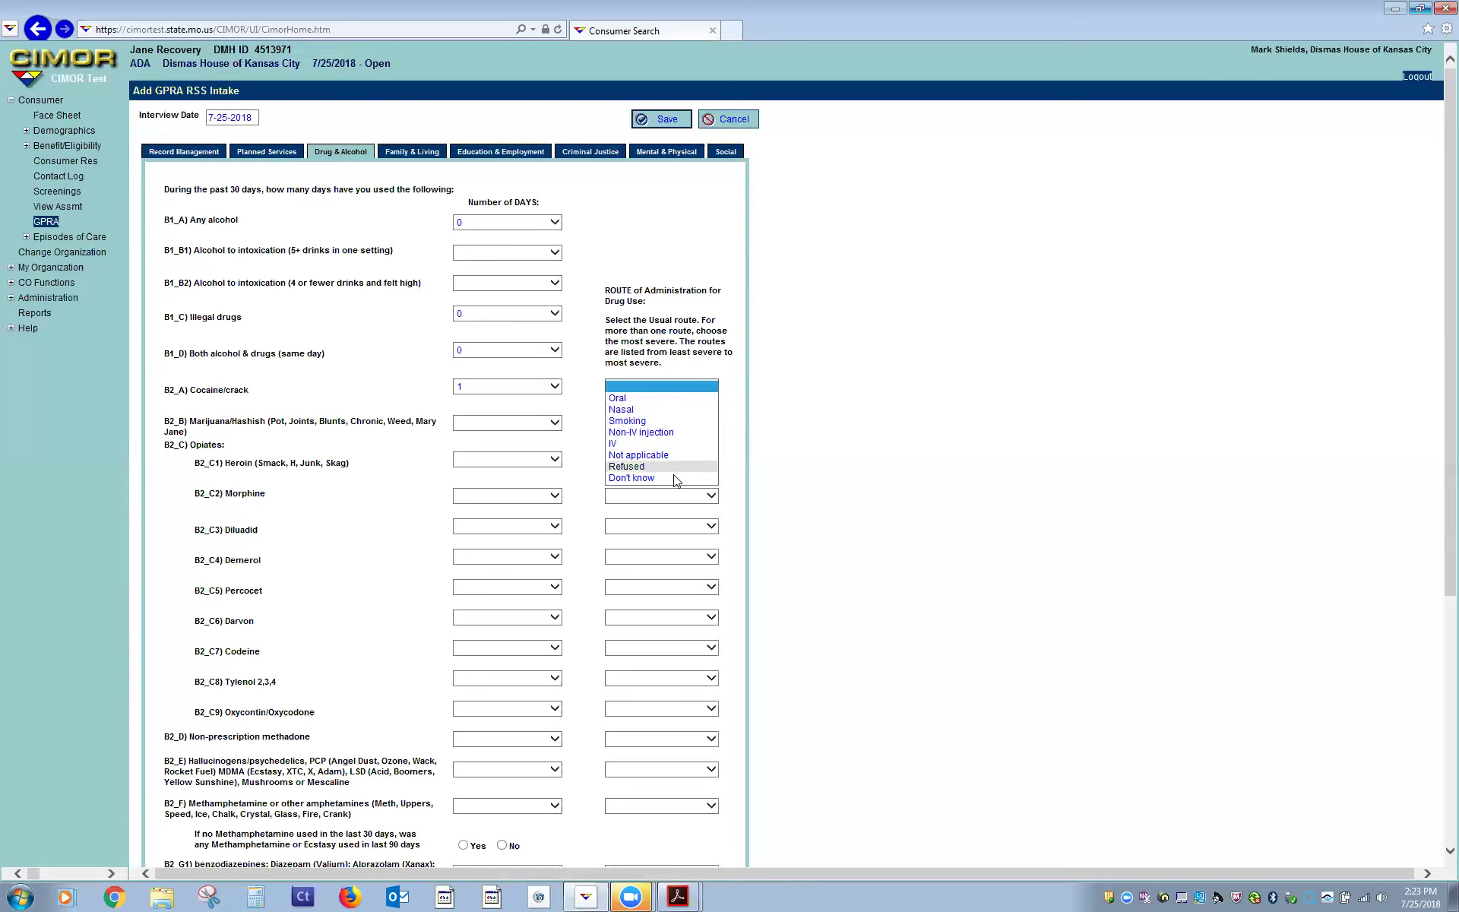
click(667, 386)
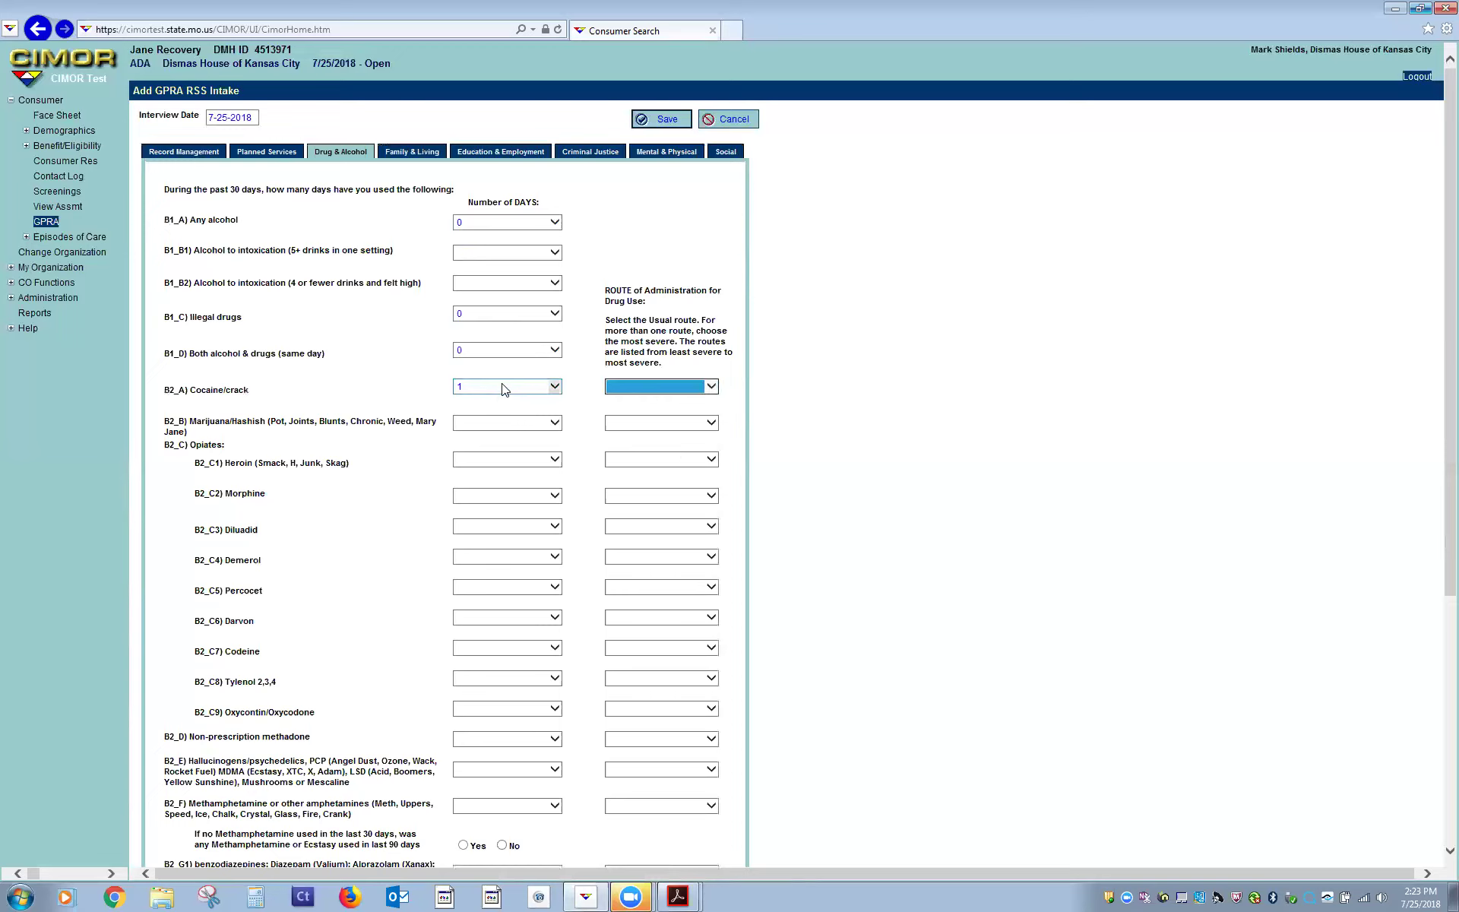
Step: Set the number of days to 0 for B2_A Cocaine/crack and B2_B Marijuana/Hashish, leaving their routes blank
click(504, 386)
click(534, 377)
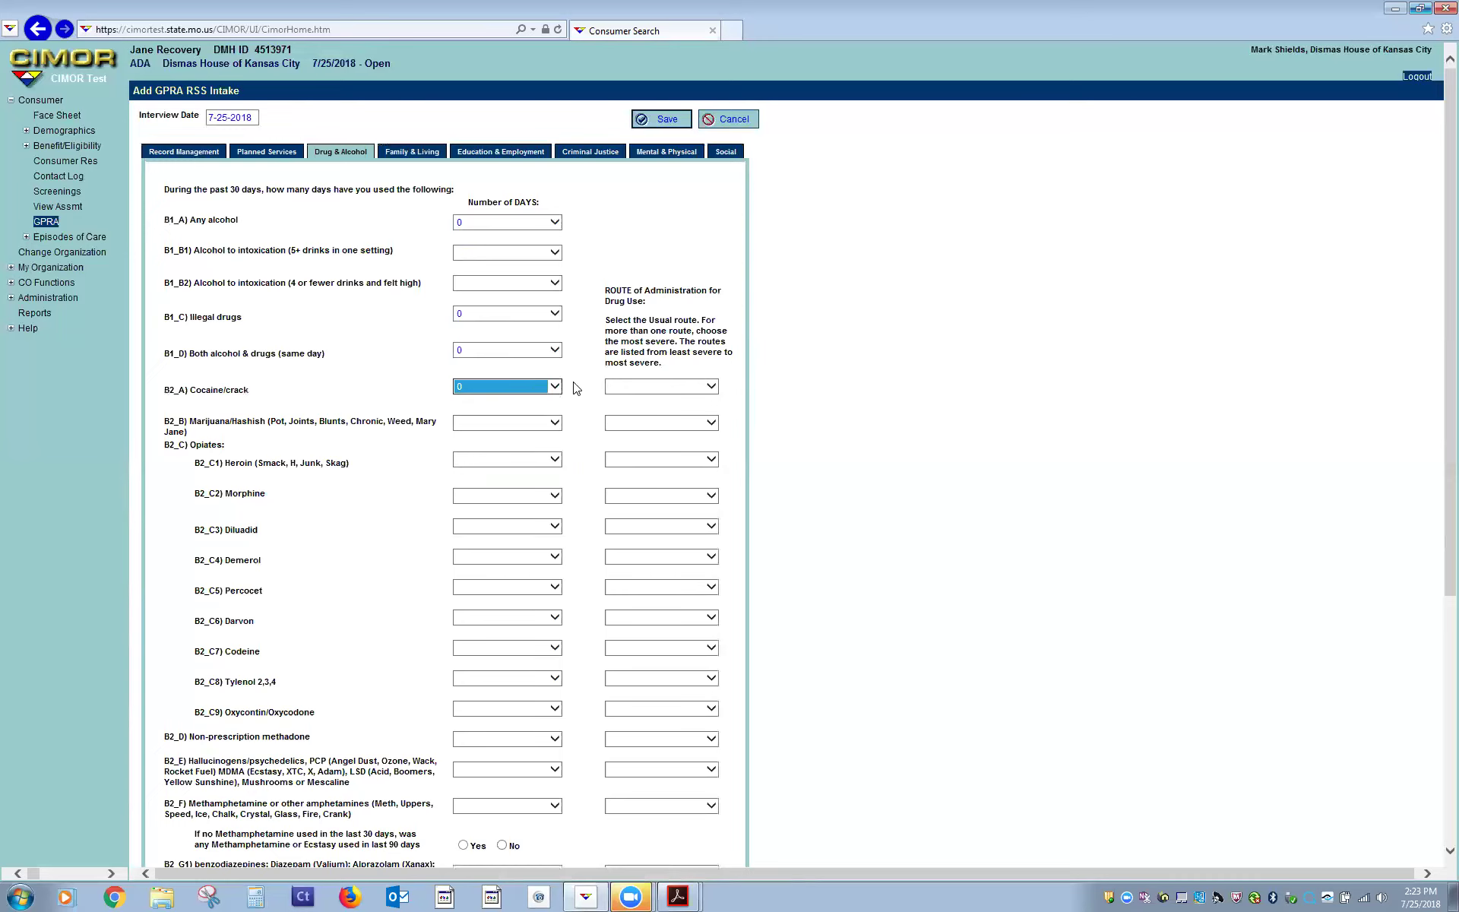
key(Tab)
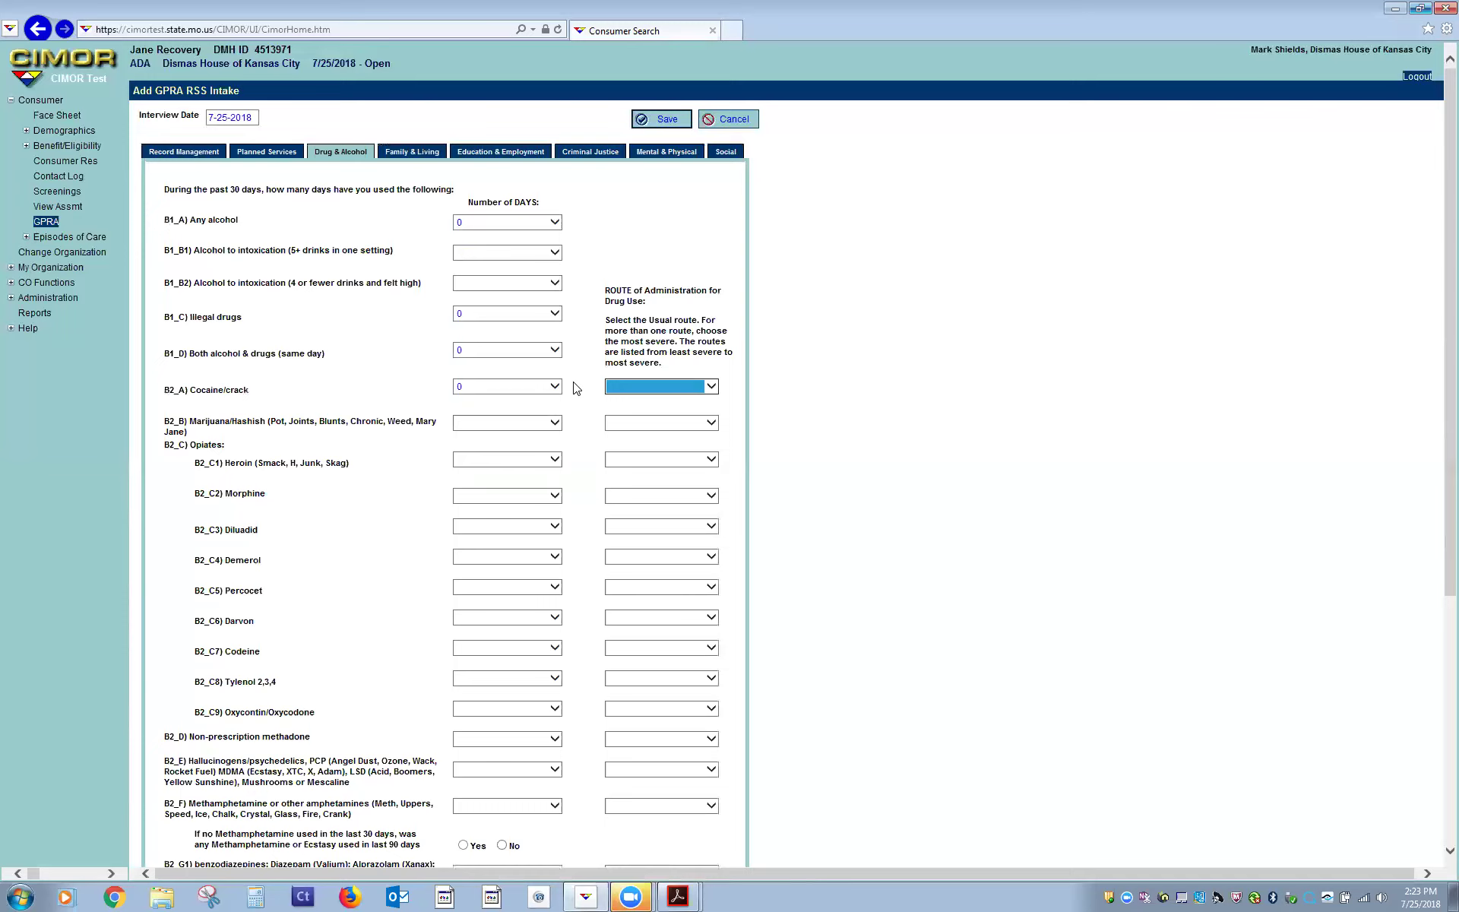
key(Tab)
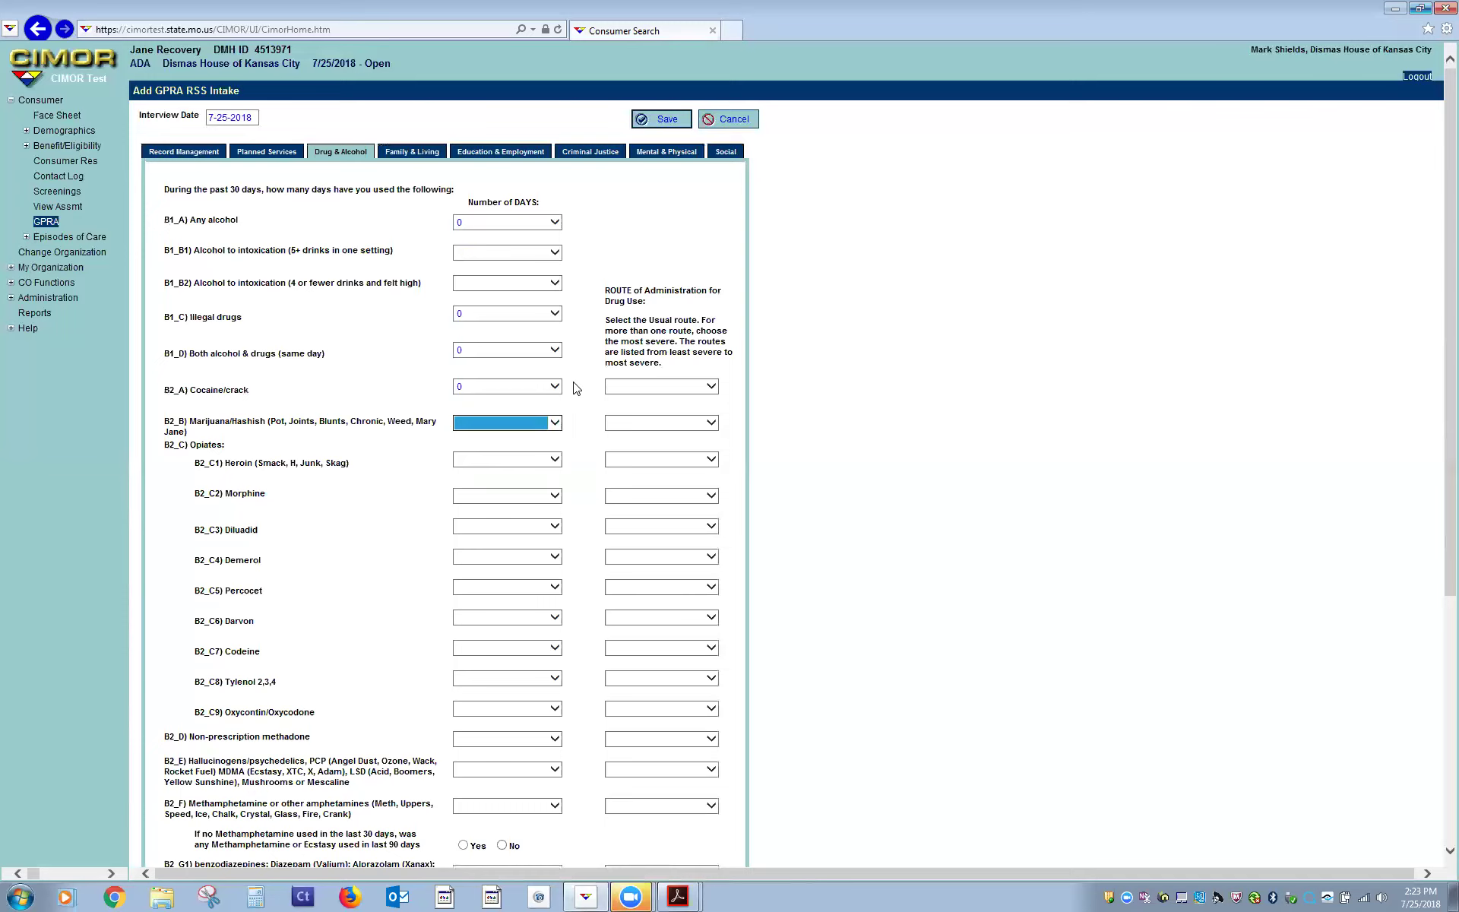
key(Tab)
key(Tab)
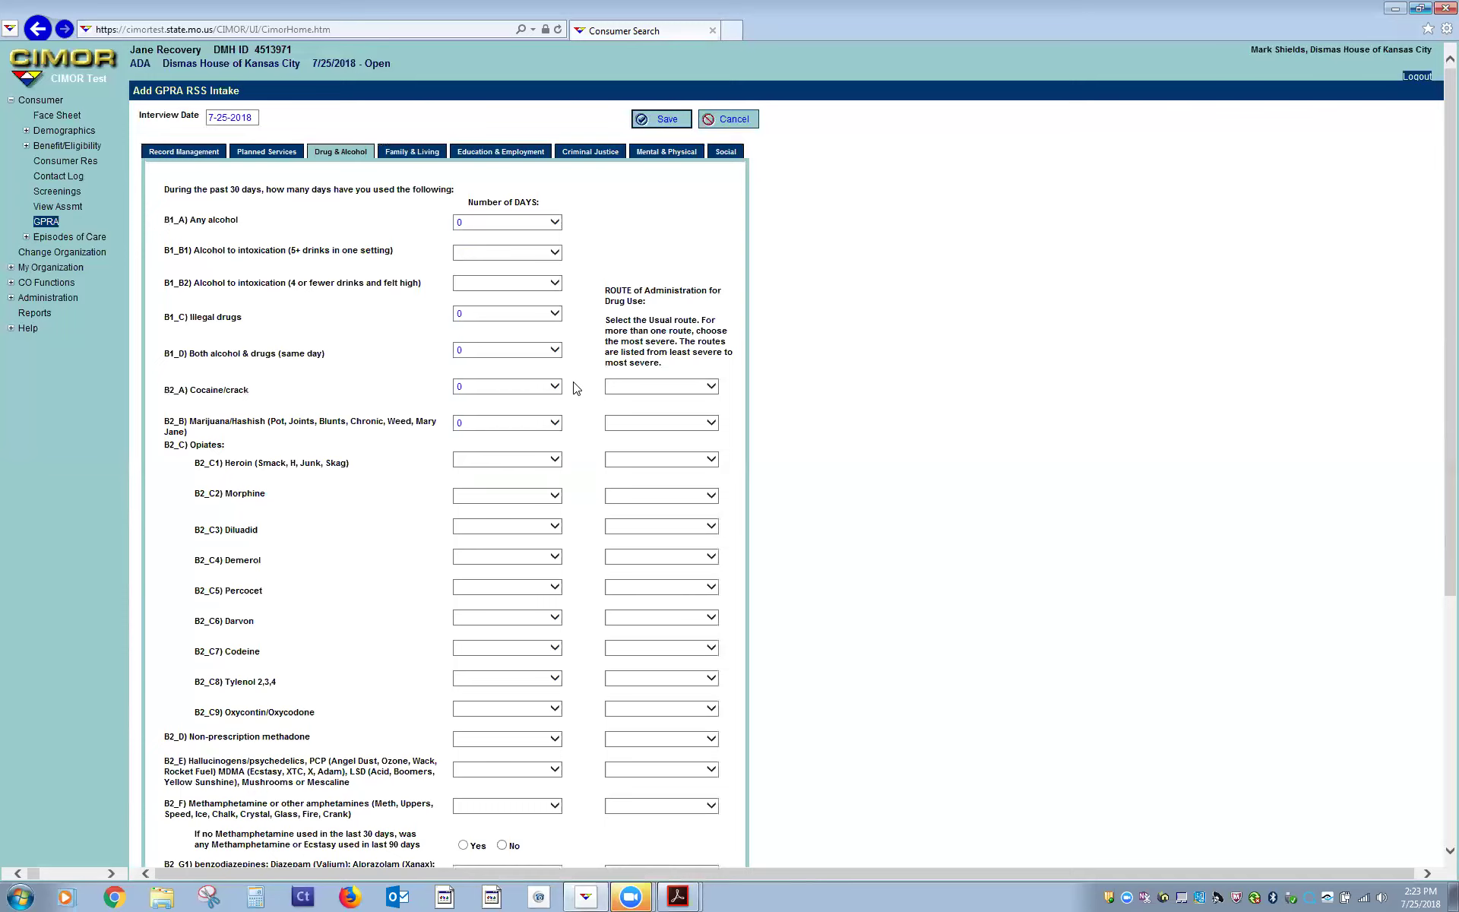
Step: Set the number of days to 0 for the opiates Heroin, Morphine and Diluadid, leaving their routes blank
key(0)
key(Tab)
key(Tab)
key(0)
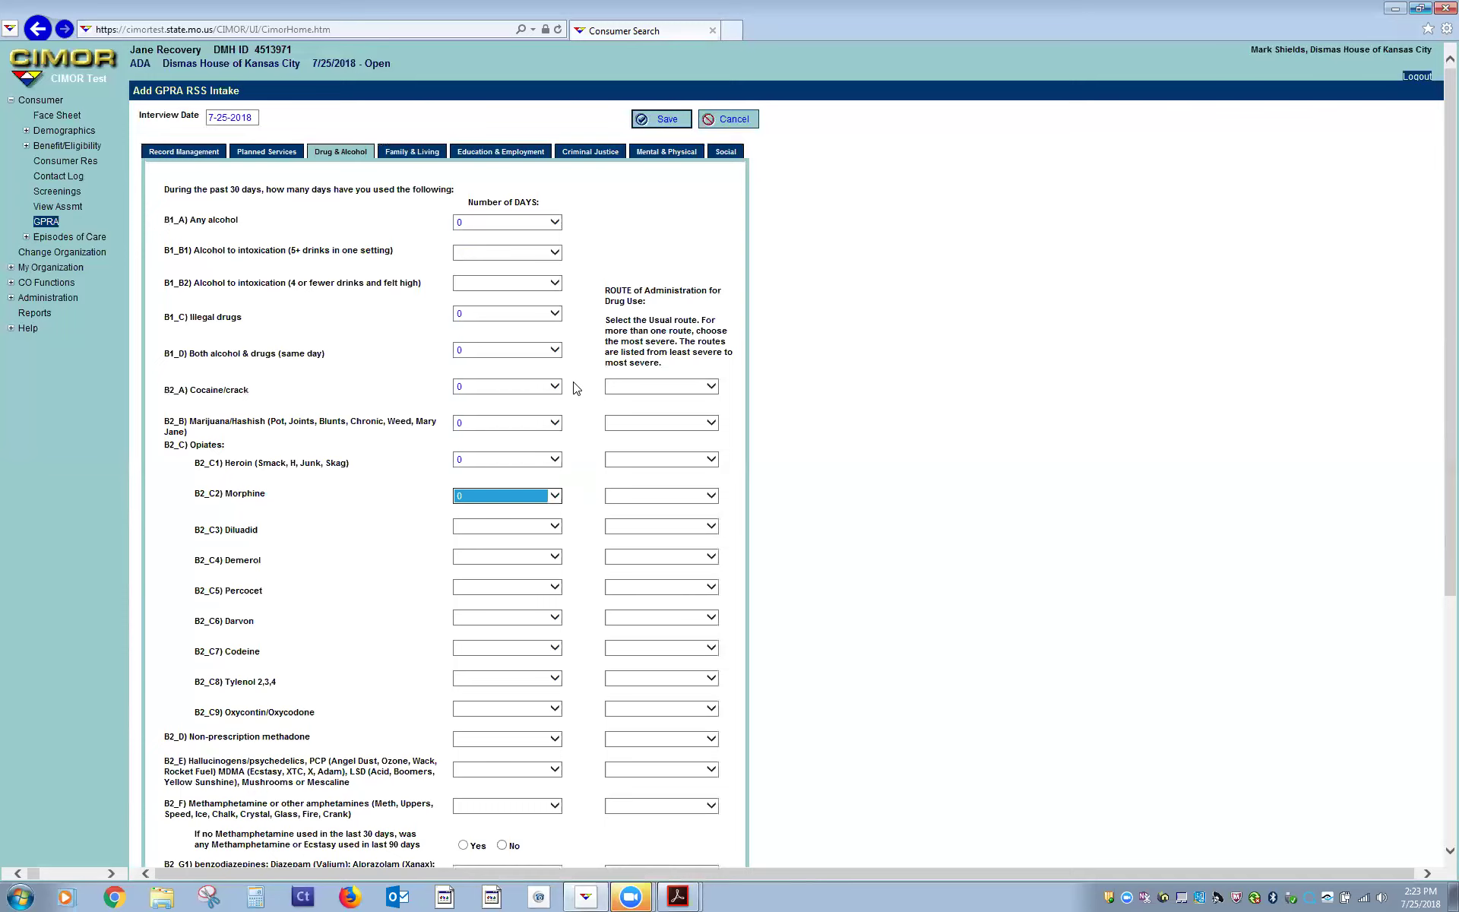
key(Tab)
key(Tab)
key(0)
key(Tab)
key(Tab)
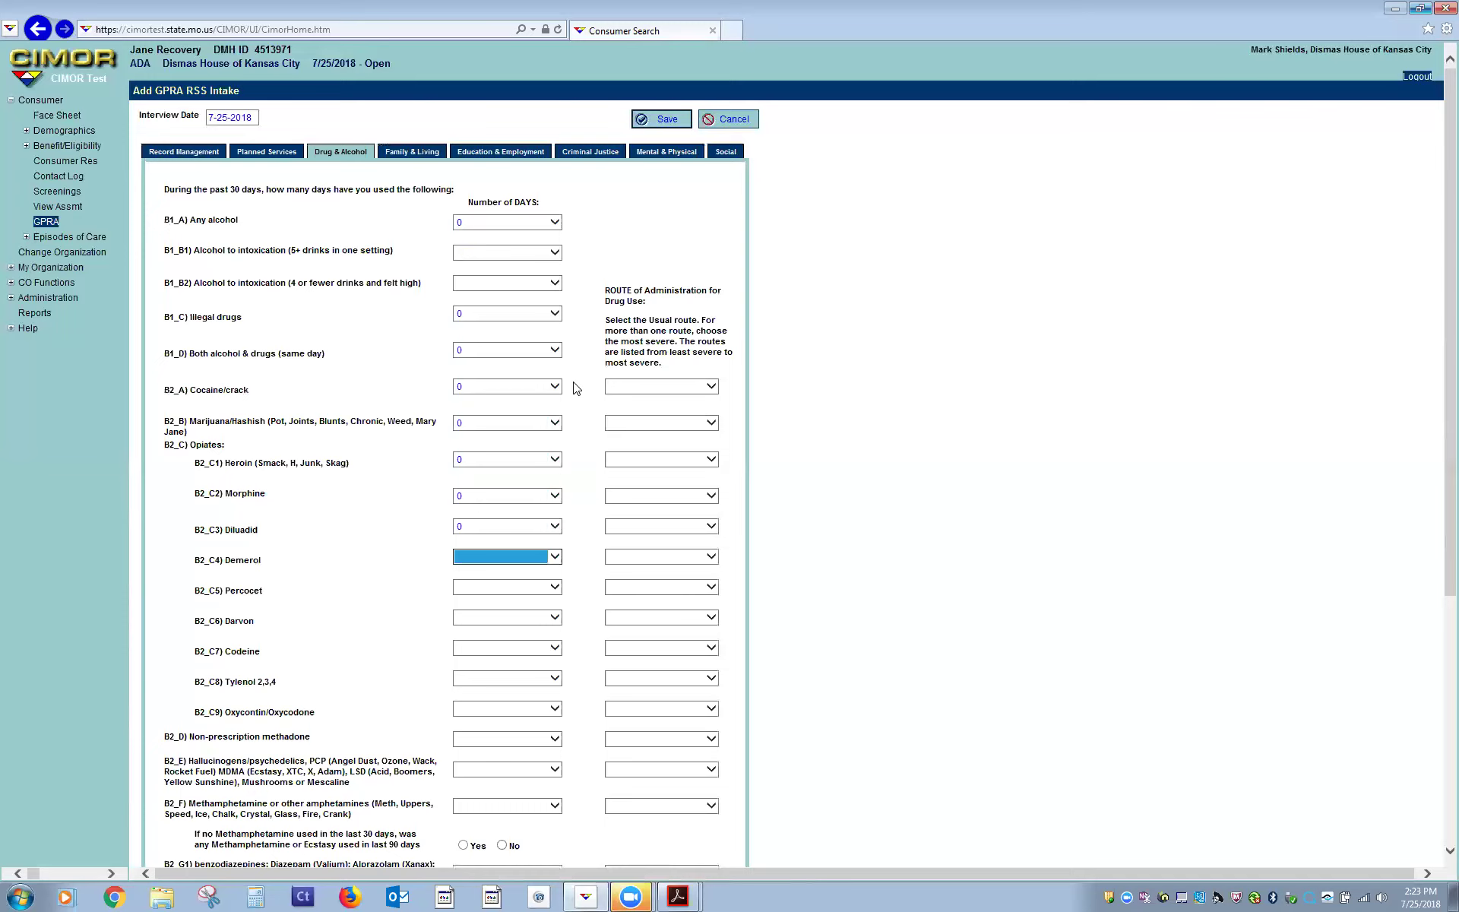
Step: Set the number of days to 0 for Demerol, Percocet and Darvon, leaving their routes blank
key(0)
key(Tab)
key(Tab)
key(0)
key(Tab)
key(Tab)
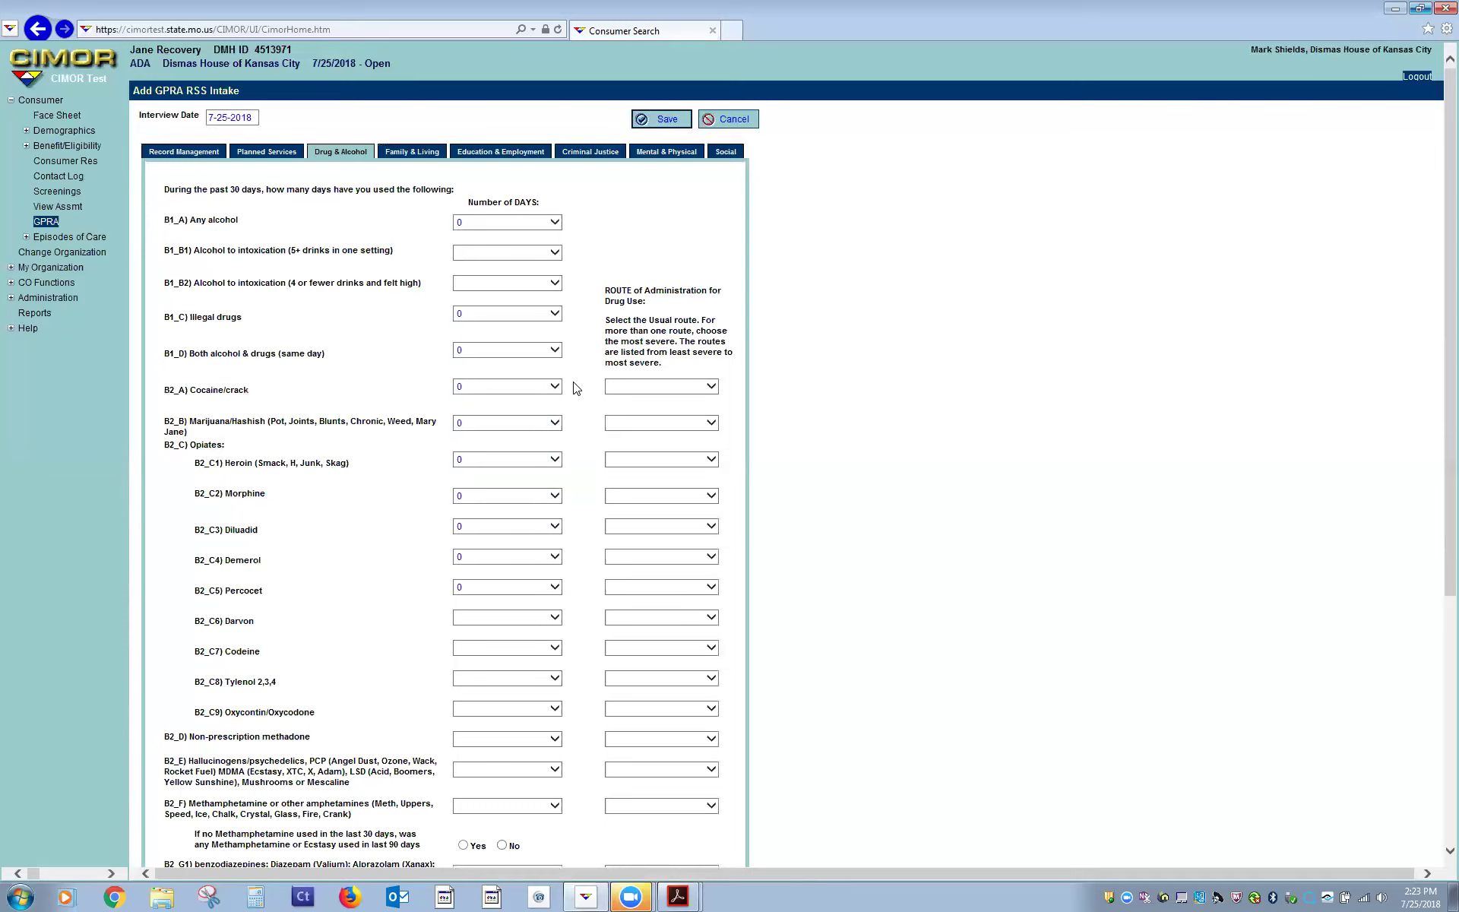
key(0)
key(Tab)
key(Tab)
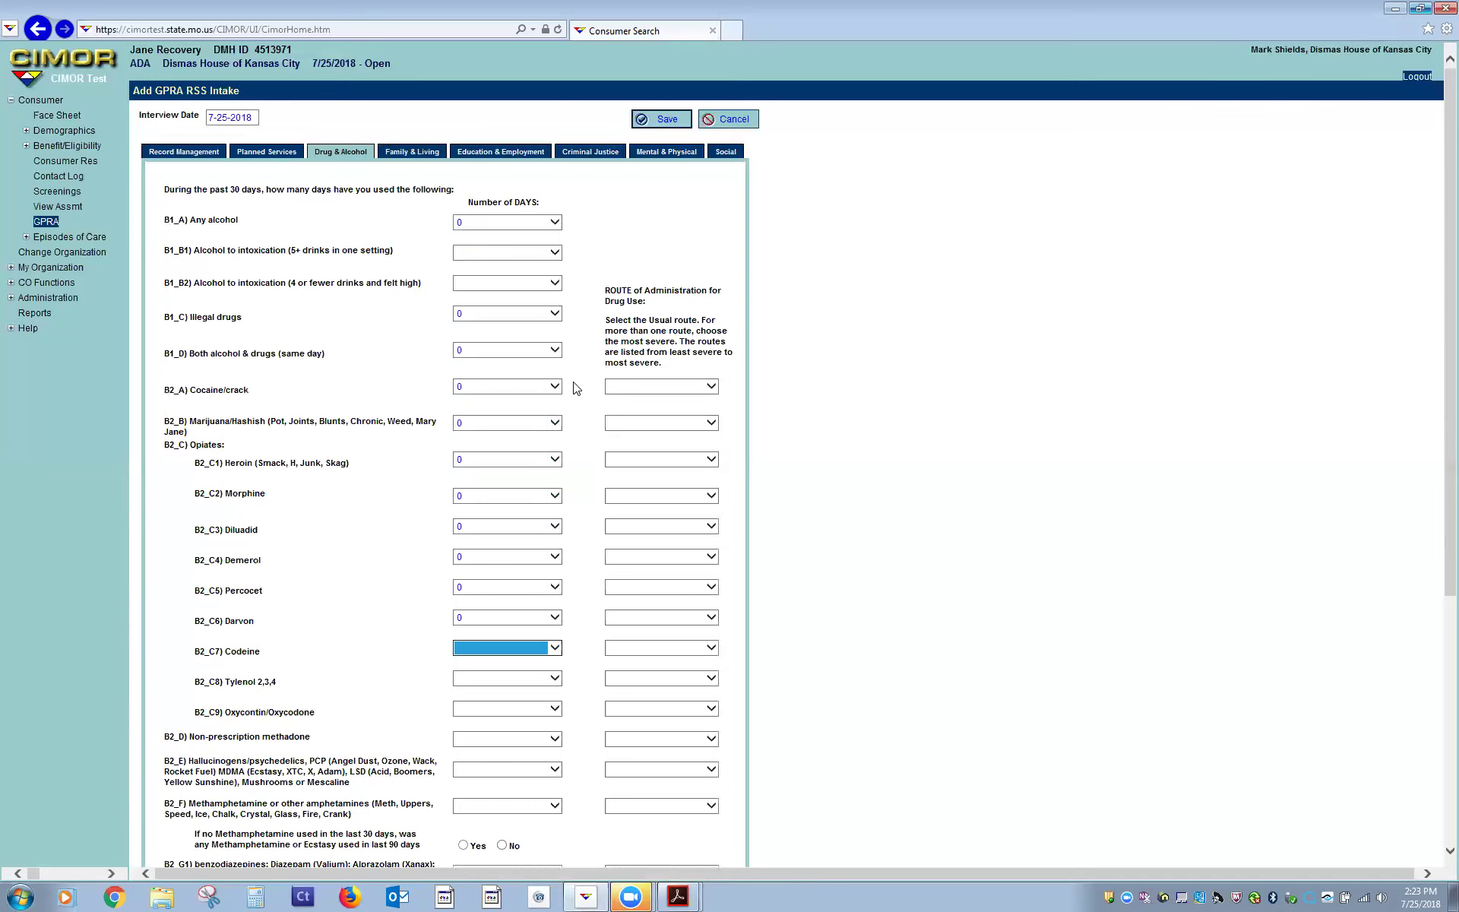
Step: Set the number of days to 0 for Codeine, Tylenol 2,3,4 and Oxycontin/Oxycodone, leaving their routes blank
key(0)
key(Tab)
key(Tab)
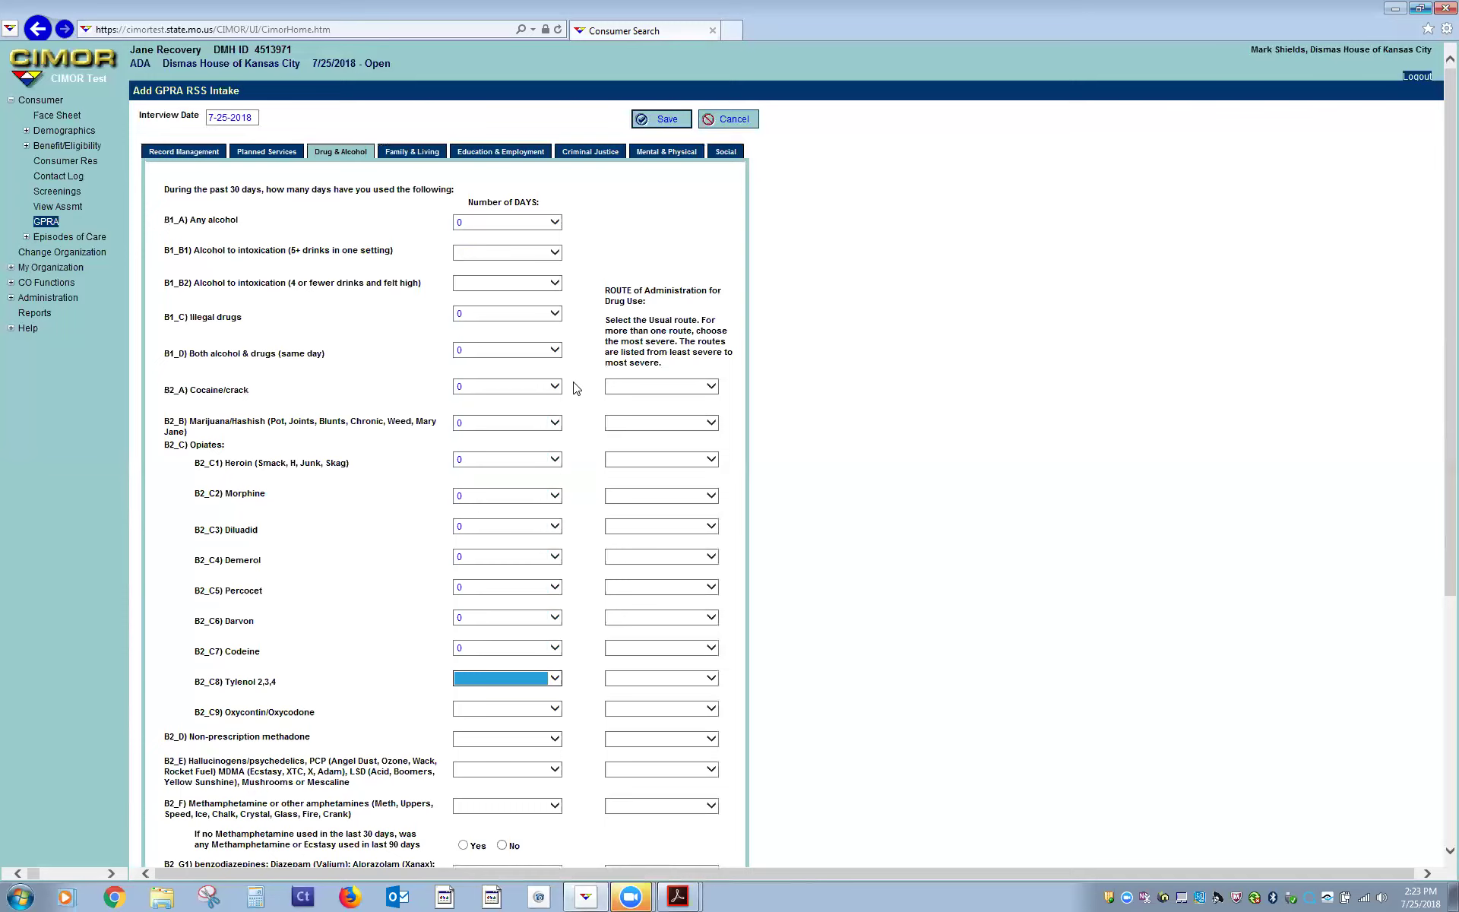
key(0)
key(Tab)
key(Tab)
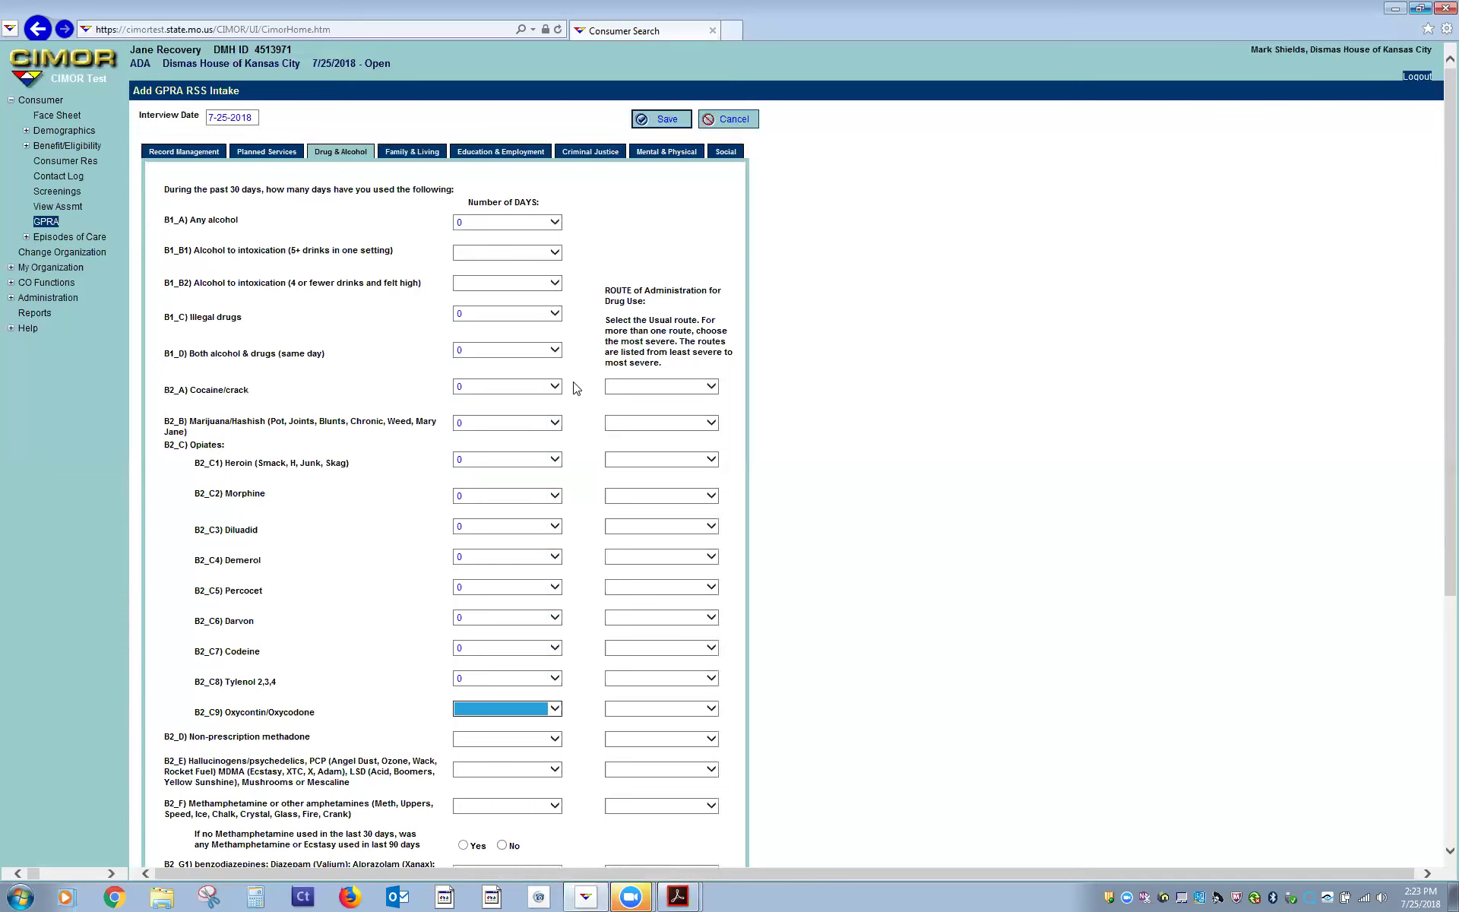
key(0)
key(Tab)
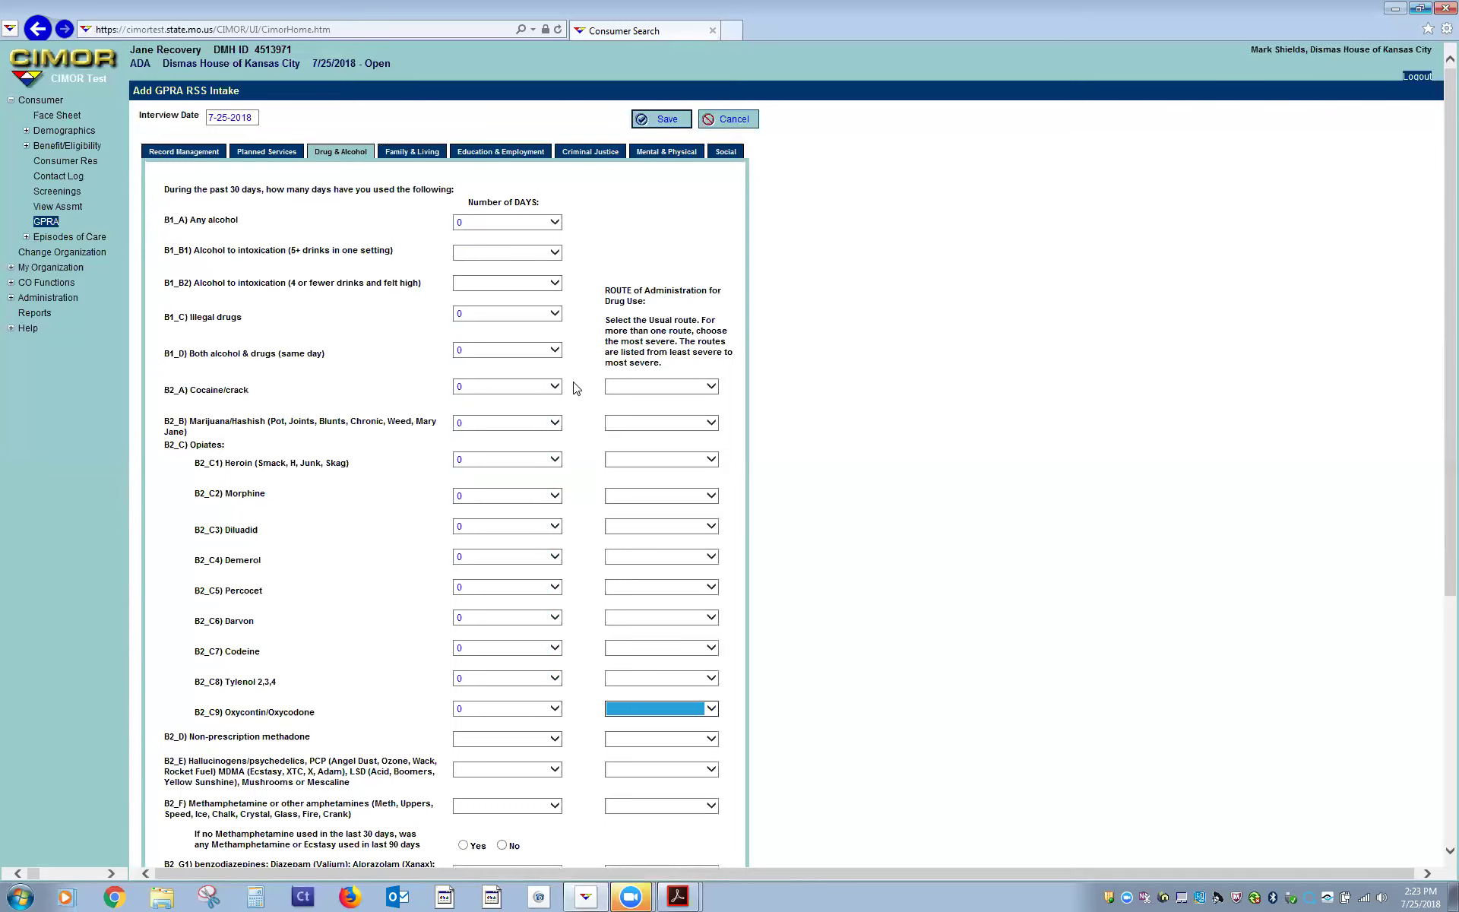
Step: Set the number of days to 0 for B2_D Non-prescription methadone and B2_E Hallucinogens/psychedelics, leaving their routes blank
key(Tab)
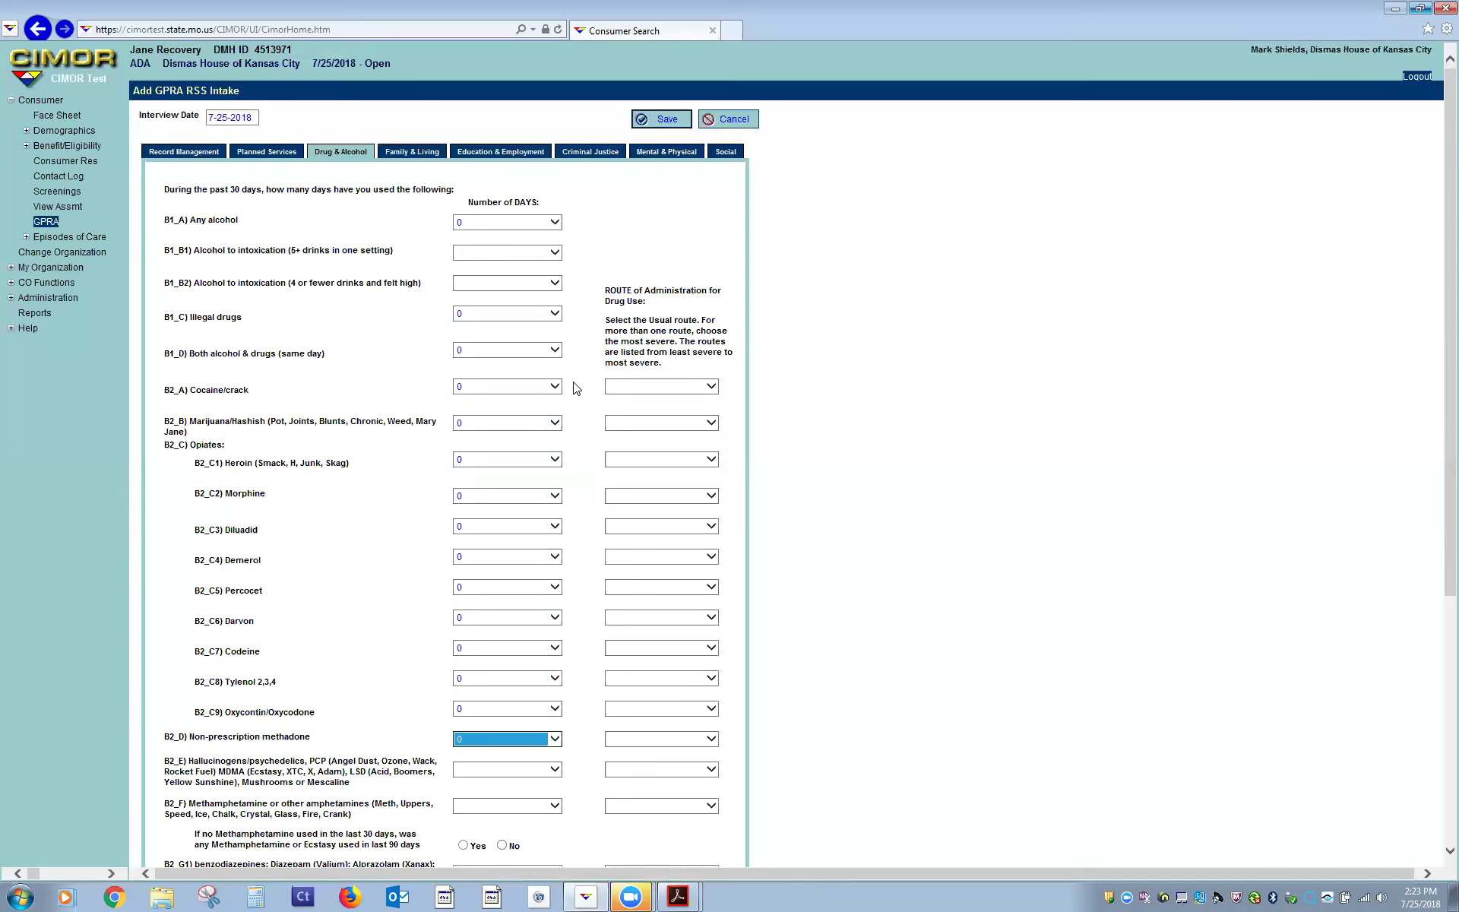
key(Tab)
key(Tab)
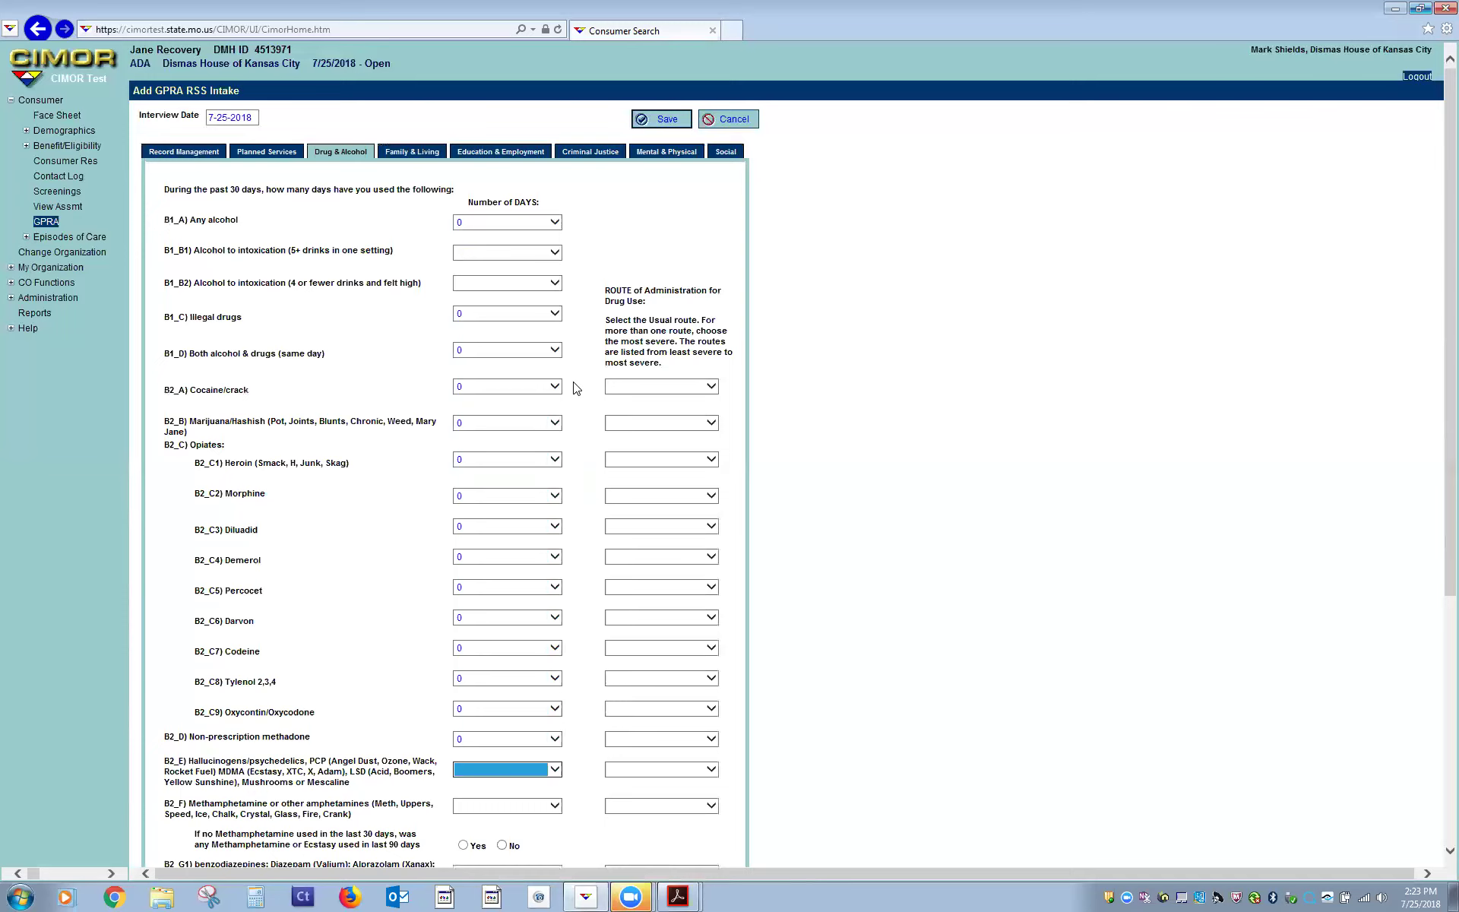
key(0)
key(Tab)
key(Tab)
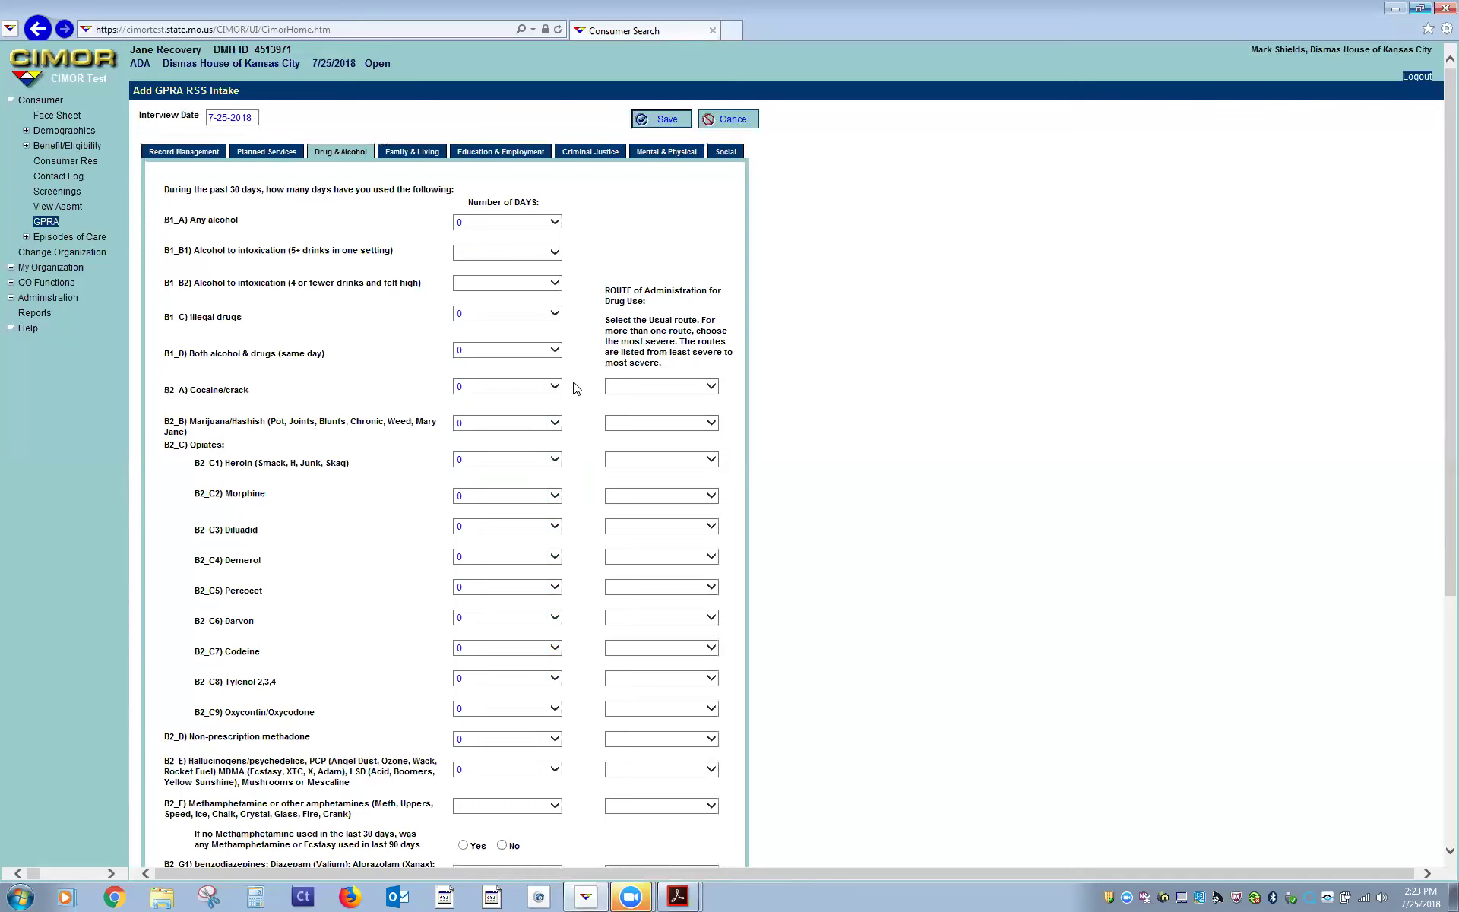
key(Tab)
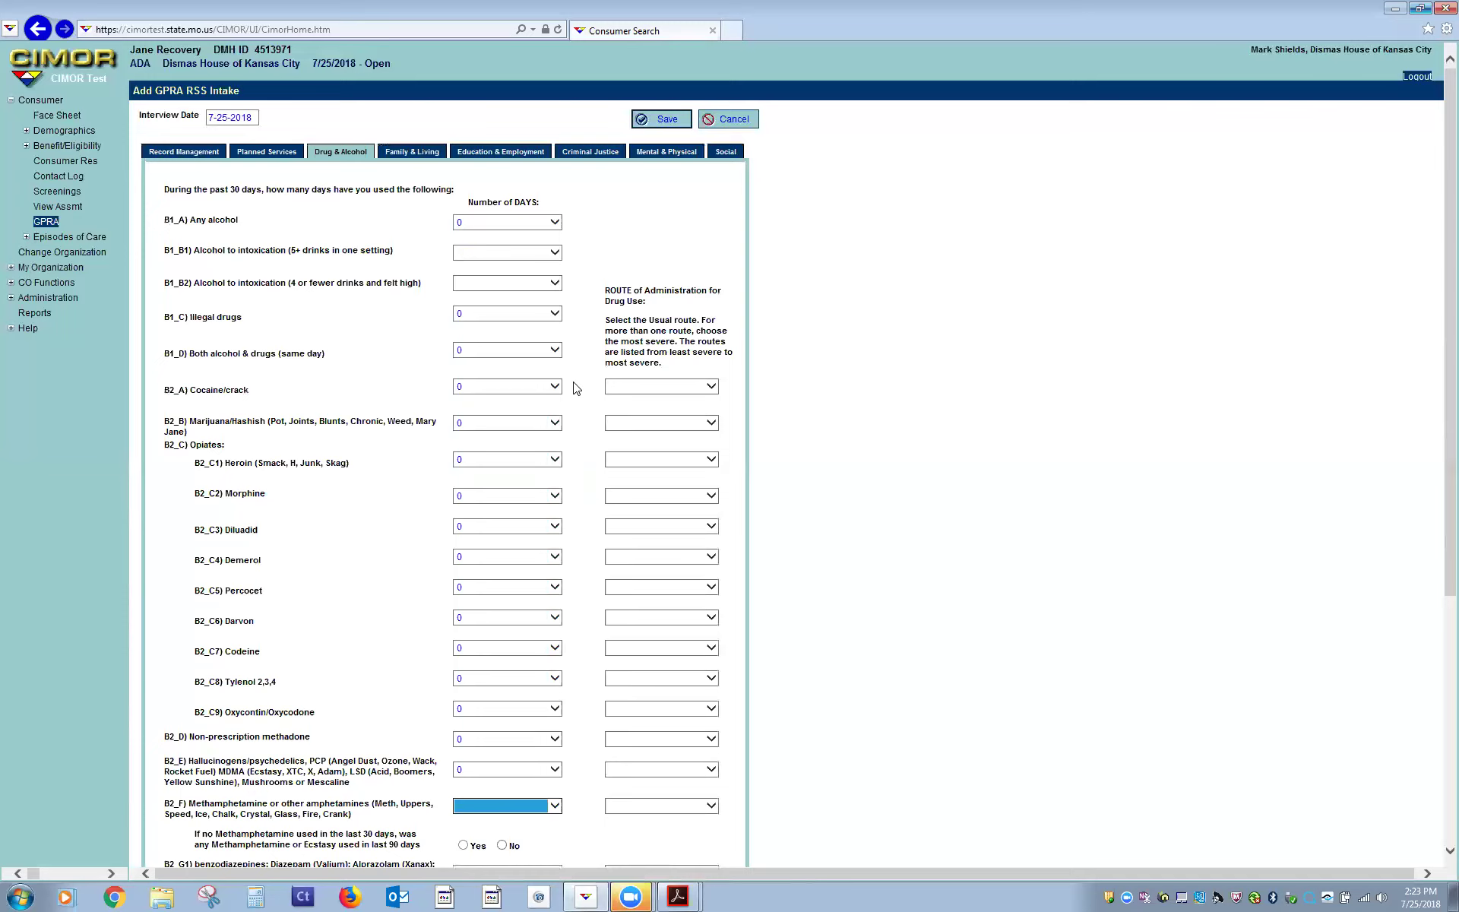
Step: Set the B2_F Methamphetamine days to 1 and answer No to Methamphetamine or Ecstasy use in the last 90 days
key(1)
scroll(516, 687, down, 5)
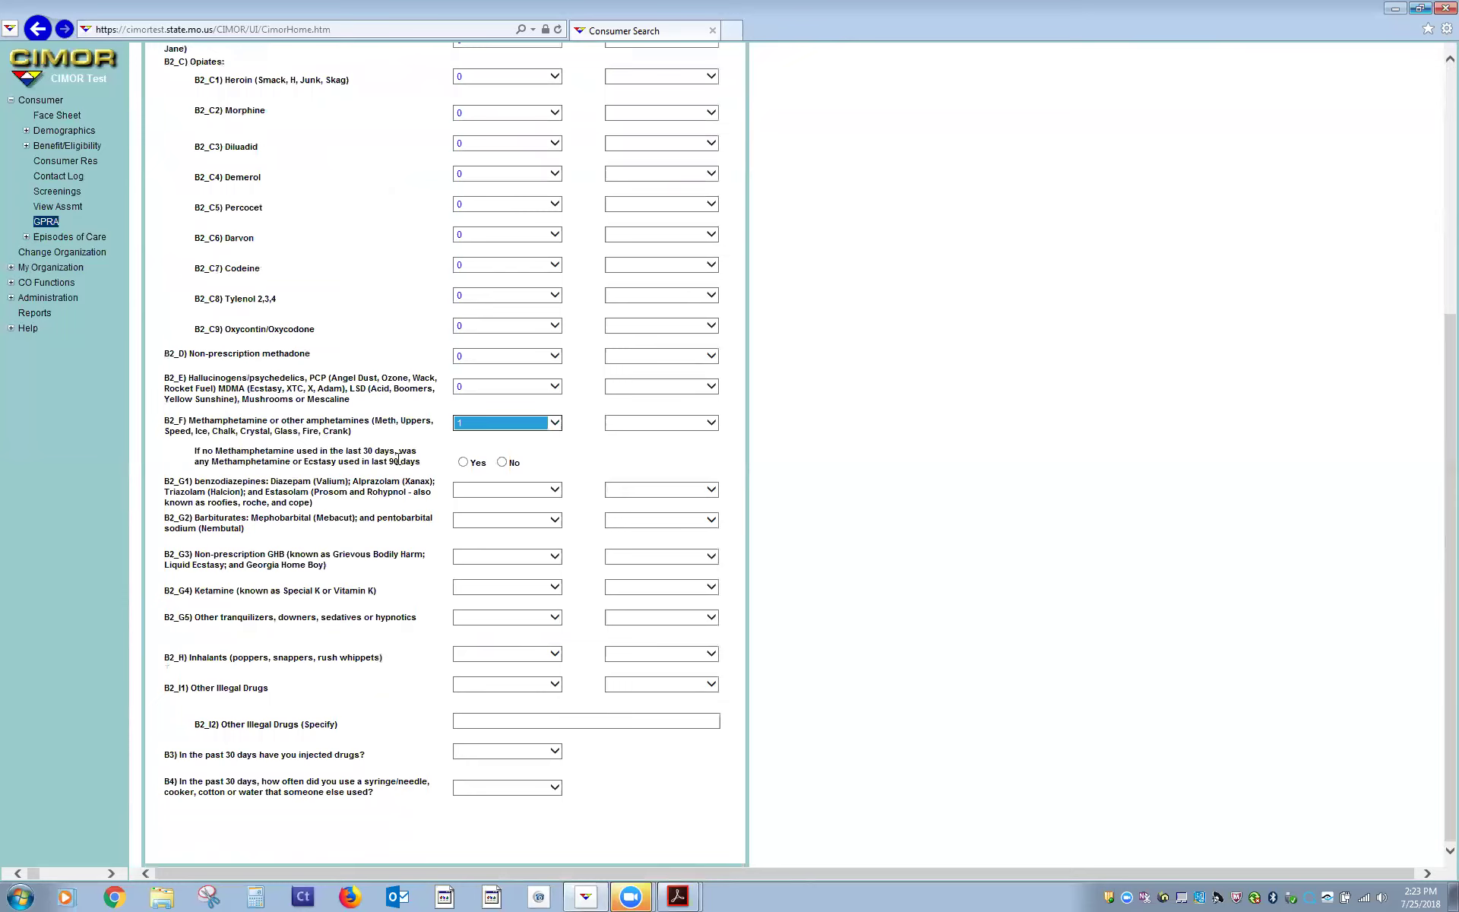
click(501, 462)
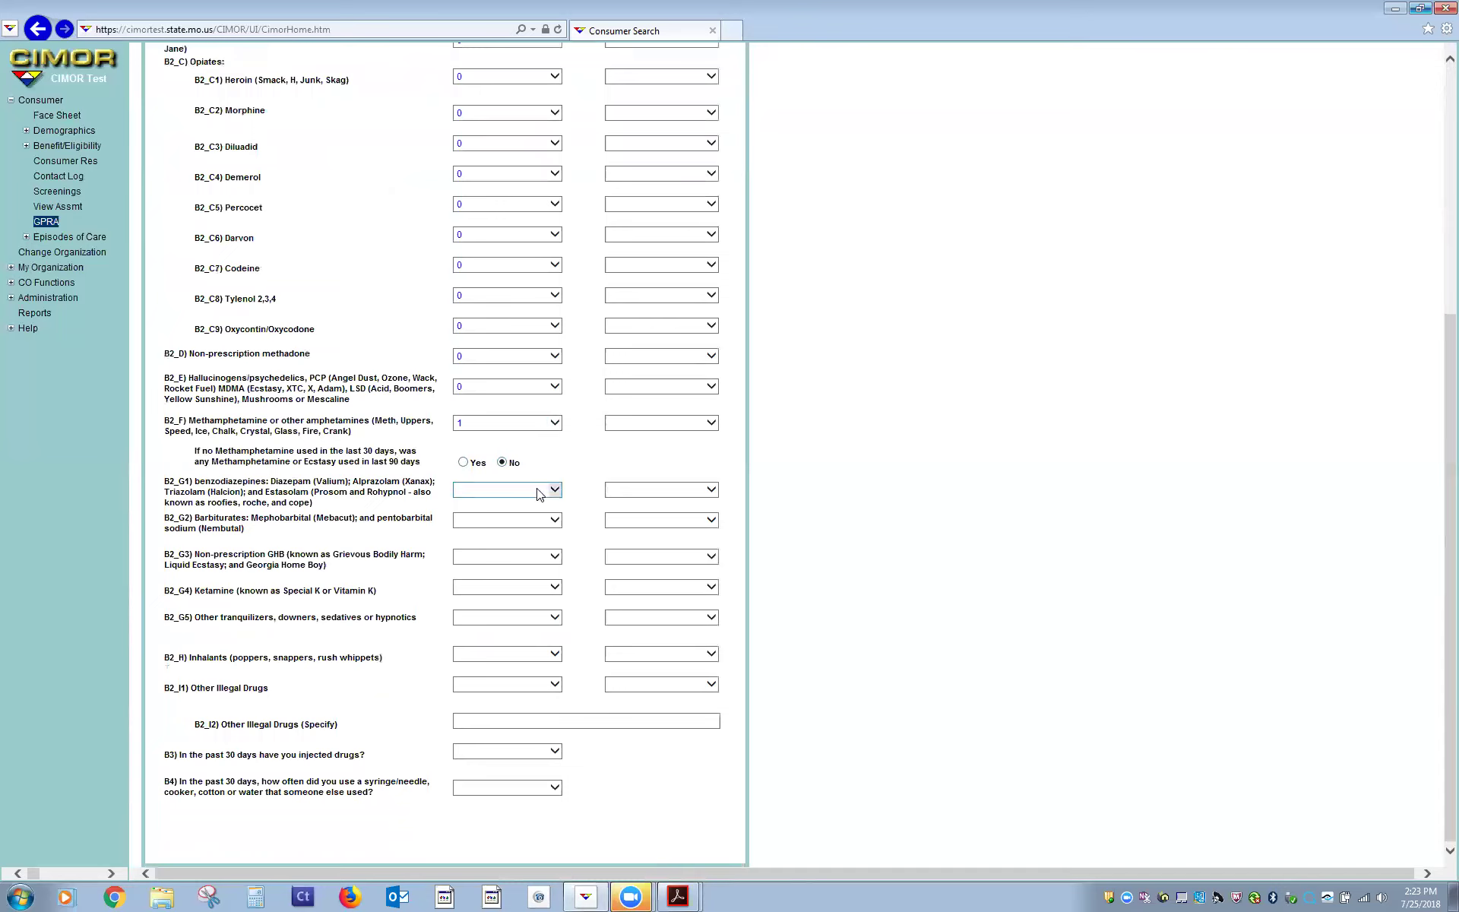
Step: Set the number of days to 0 for B2_G1 benzodiazepines and B2_G2 Barbiturates, leaving their routes blank
click(539, 491)
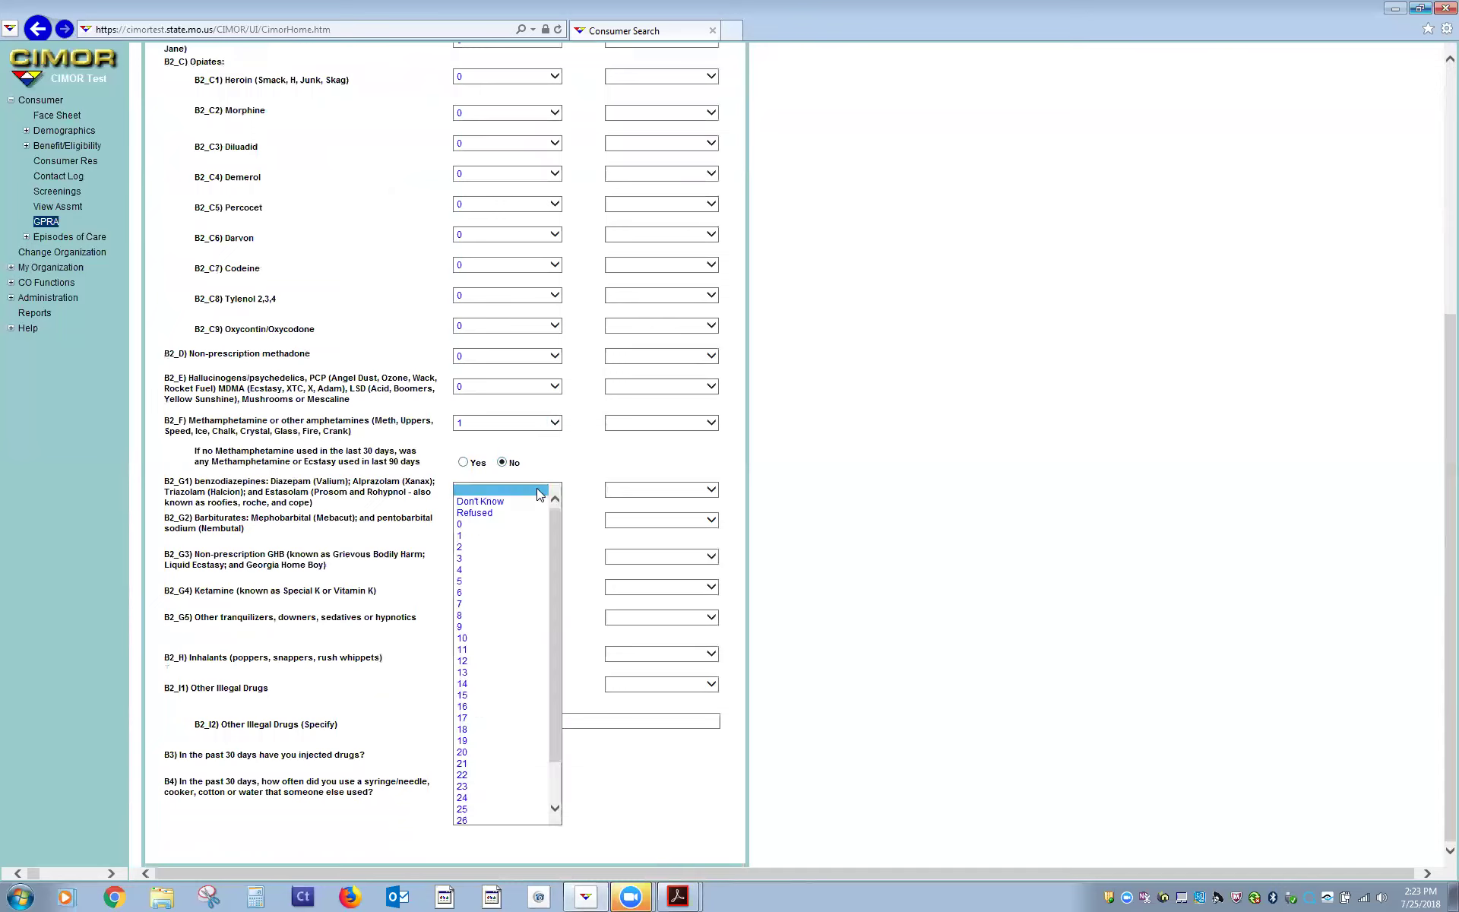
key(0)
key(Tab)
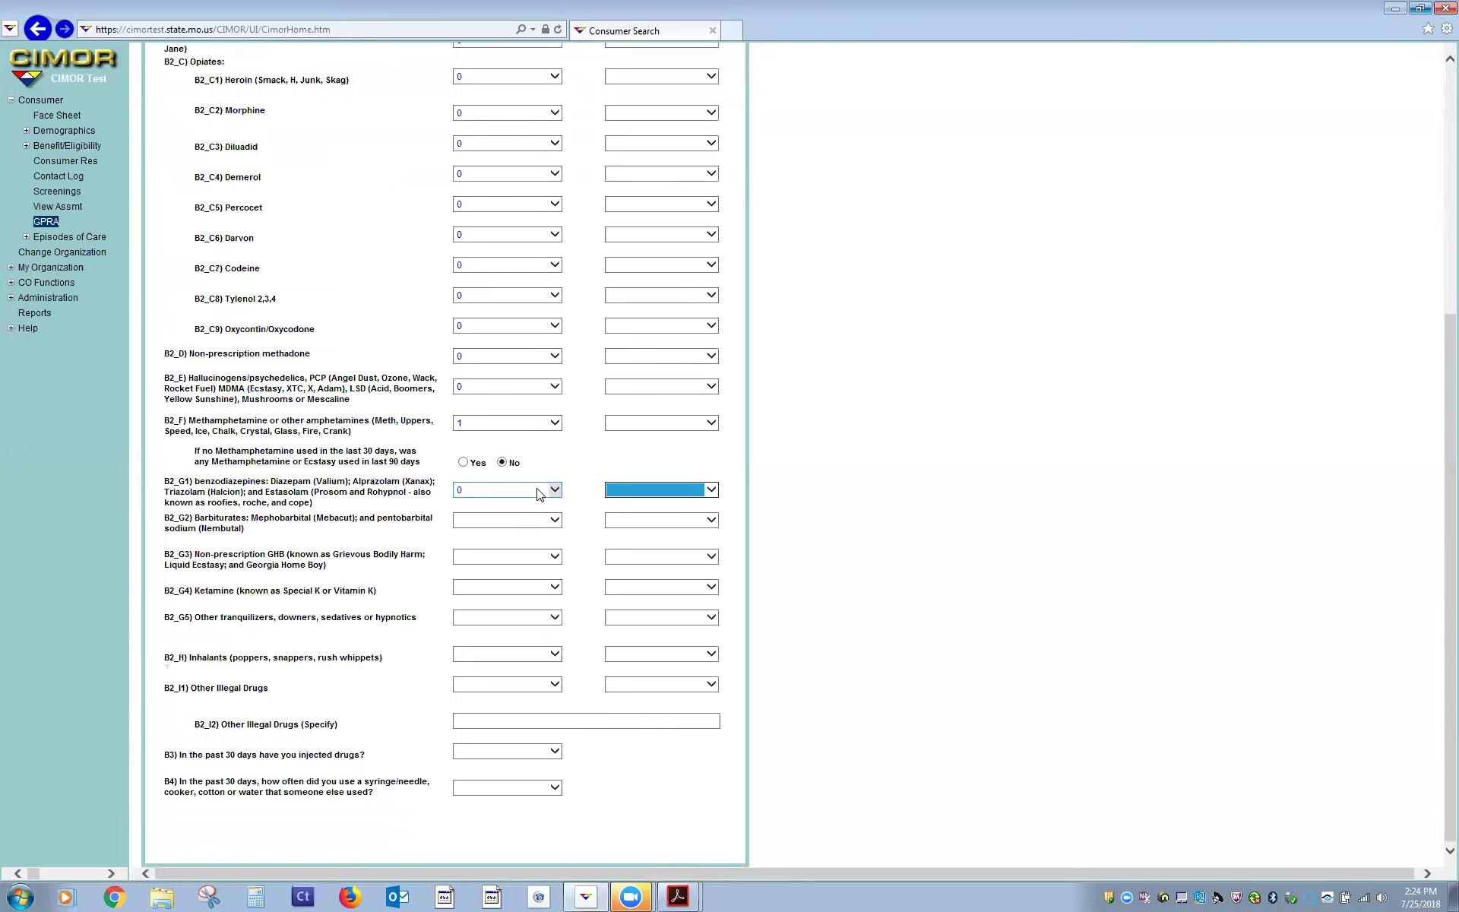
key(Tab)
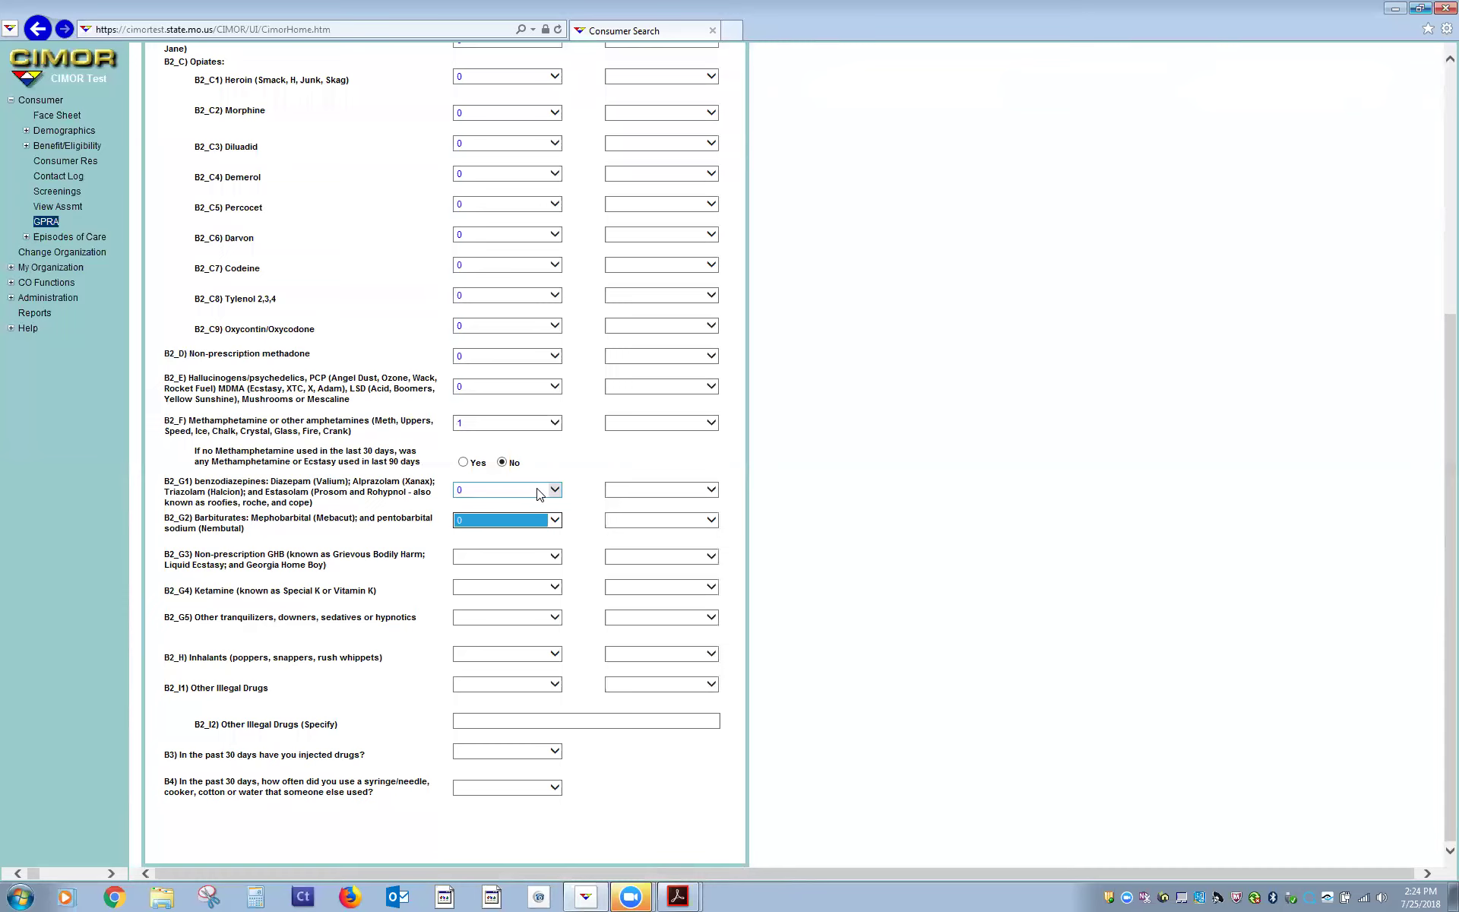
key(Tab)
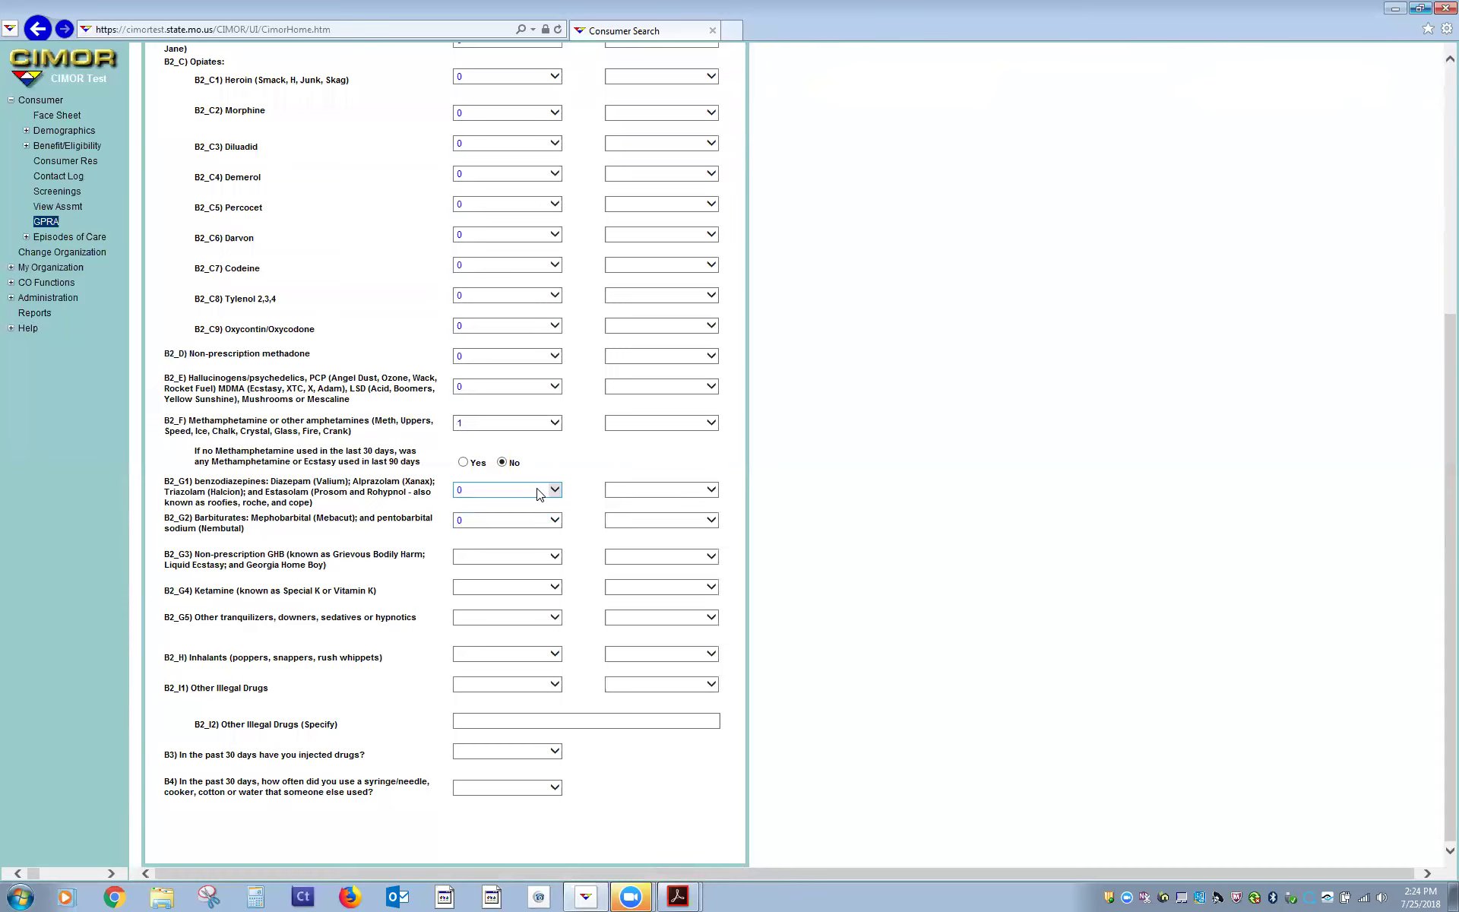
key(Tab)
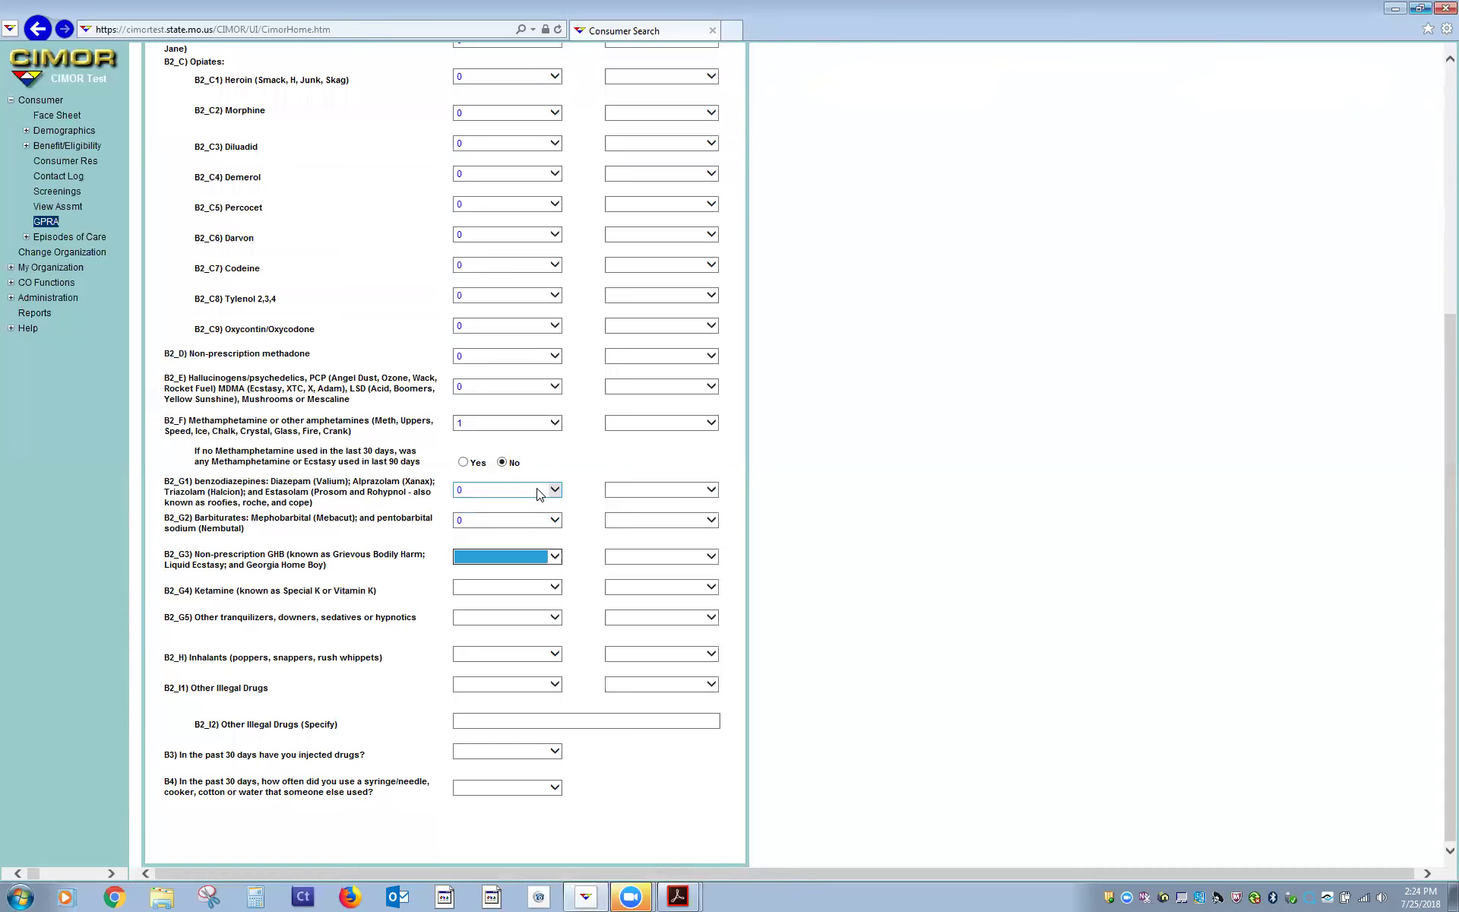
Step: Set the number of days to 0 for B2_G3 Non-prescription GHB and B2_G4 Ketamine, leaving their routes blank
key(0)
key(Tab)
key(Tab)
key(0)
key(Tab)
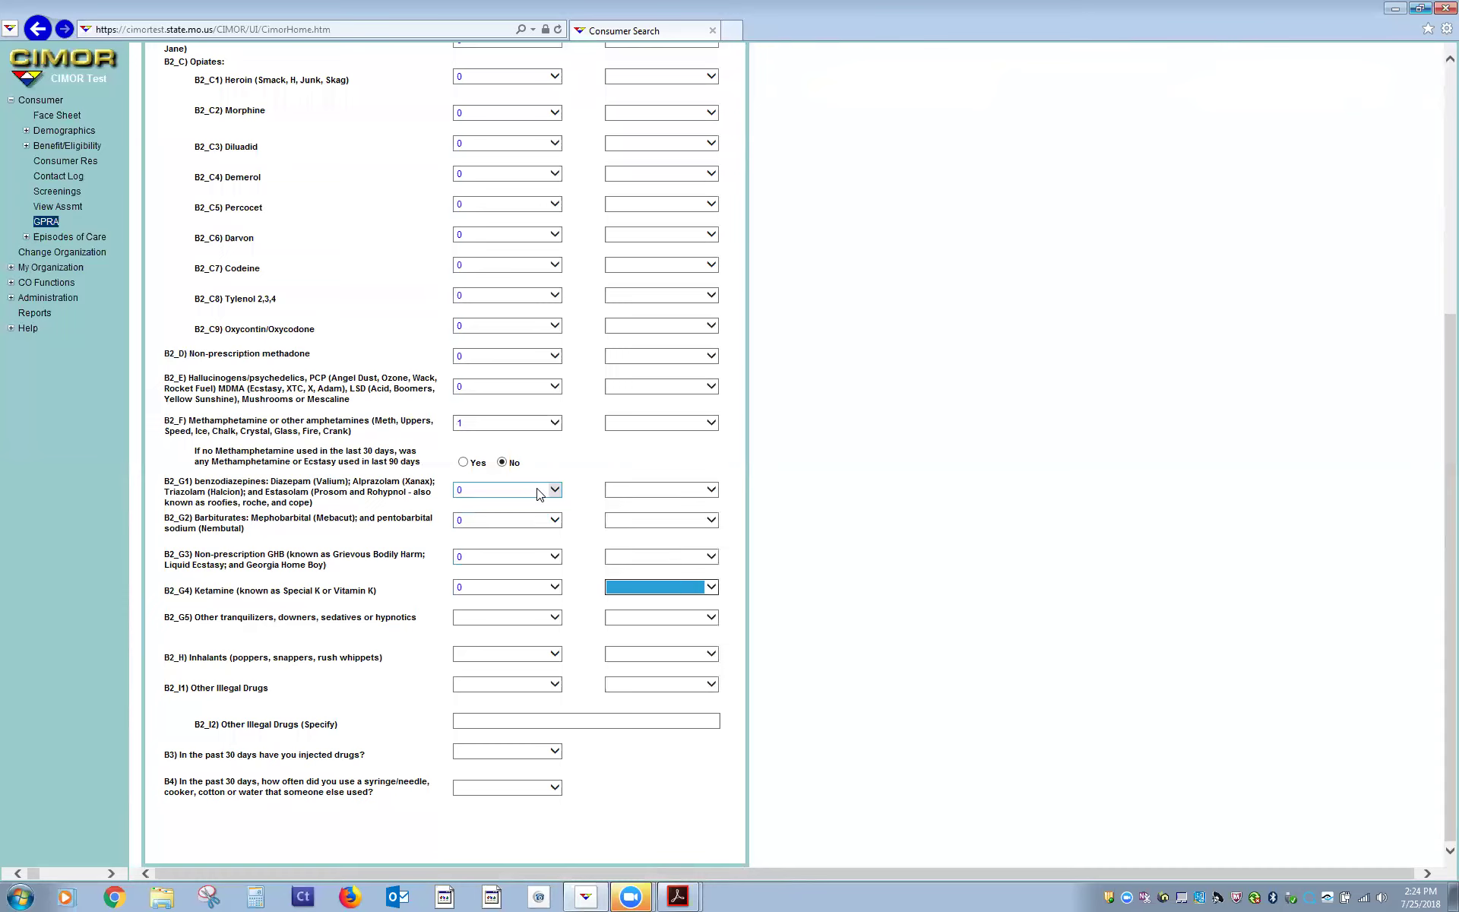
key(Tab)
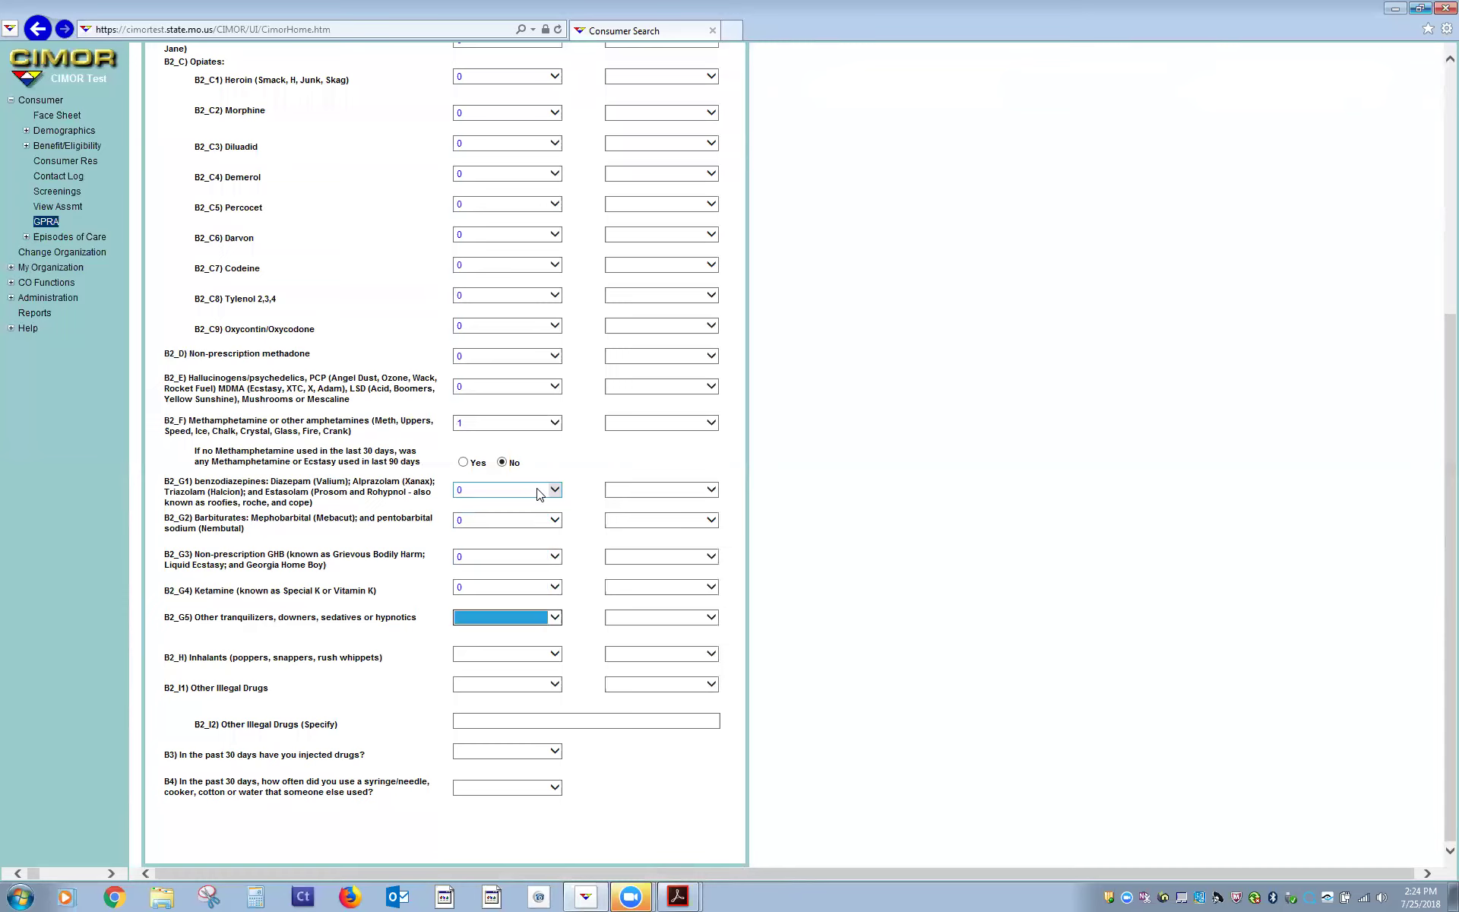
Step: Set the number of days to 0 for B2_G5 Other tranquilizers and B2_H Inhalants, leaving their routes blank
key(0)
key(Tab)
key(Tab)
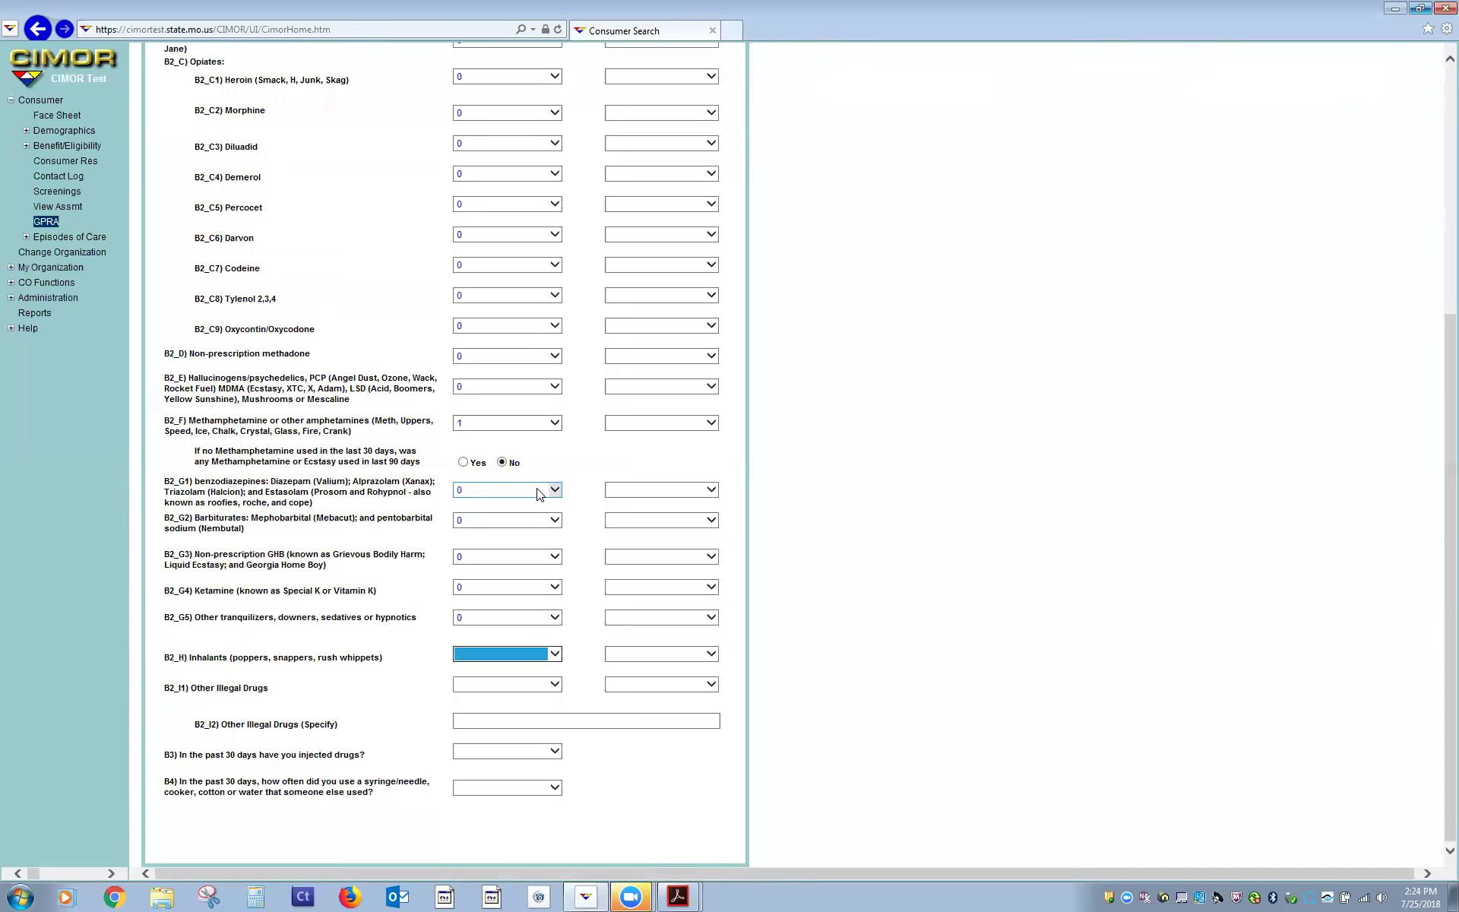
key(0)
key(Tab)
key(Tab)
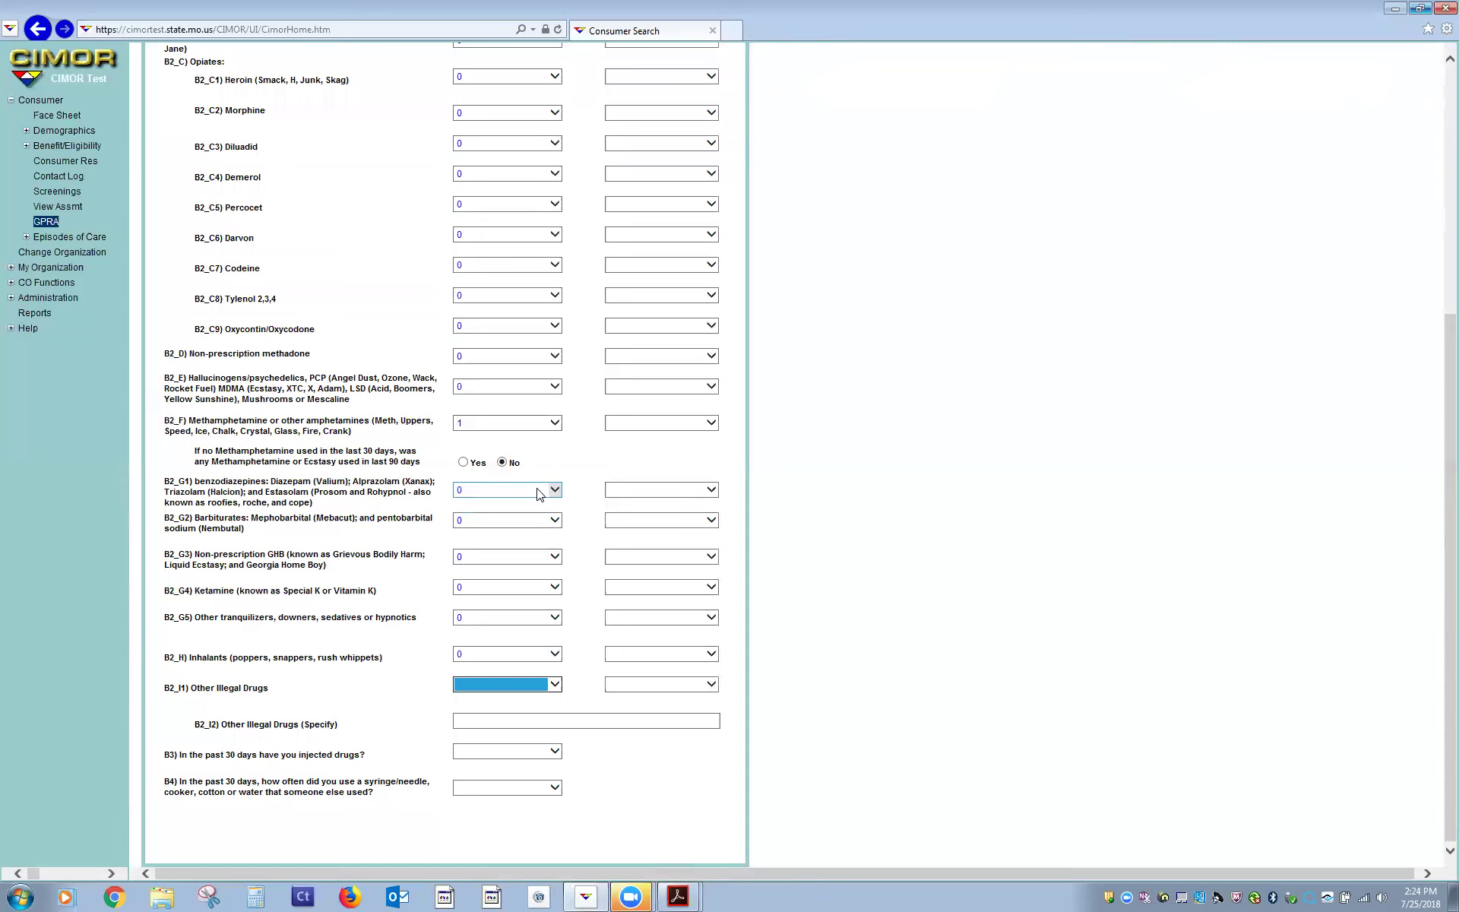
Step: Set the B2_I1 Other Illegal Drugs days to 0 and answer No to B3 about injected drugs, leaving B4 blank
key(0)
key(Tab)
key(Tab)
key(Tab)
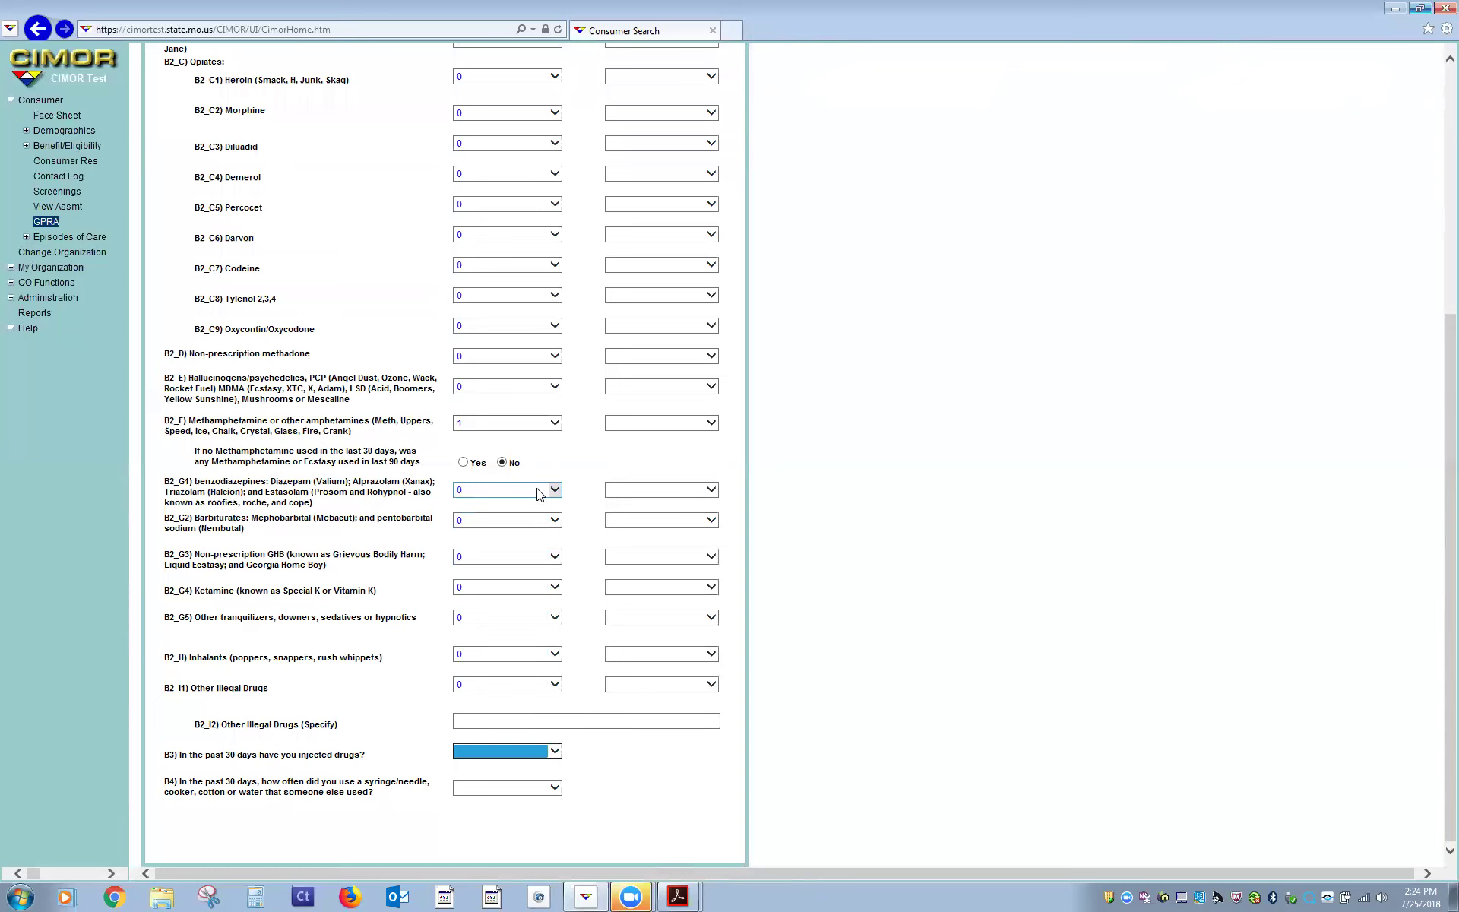
key(n)
key(Tab)
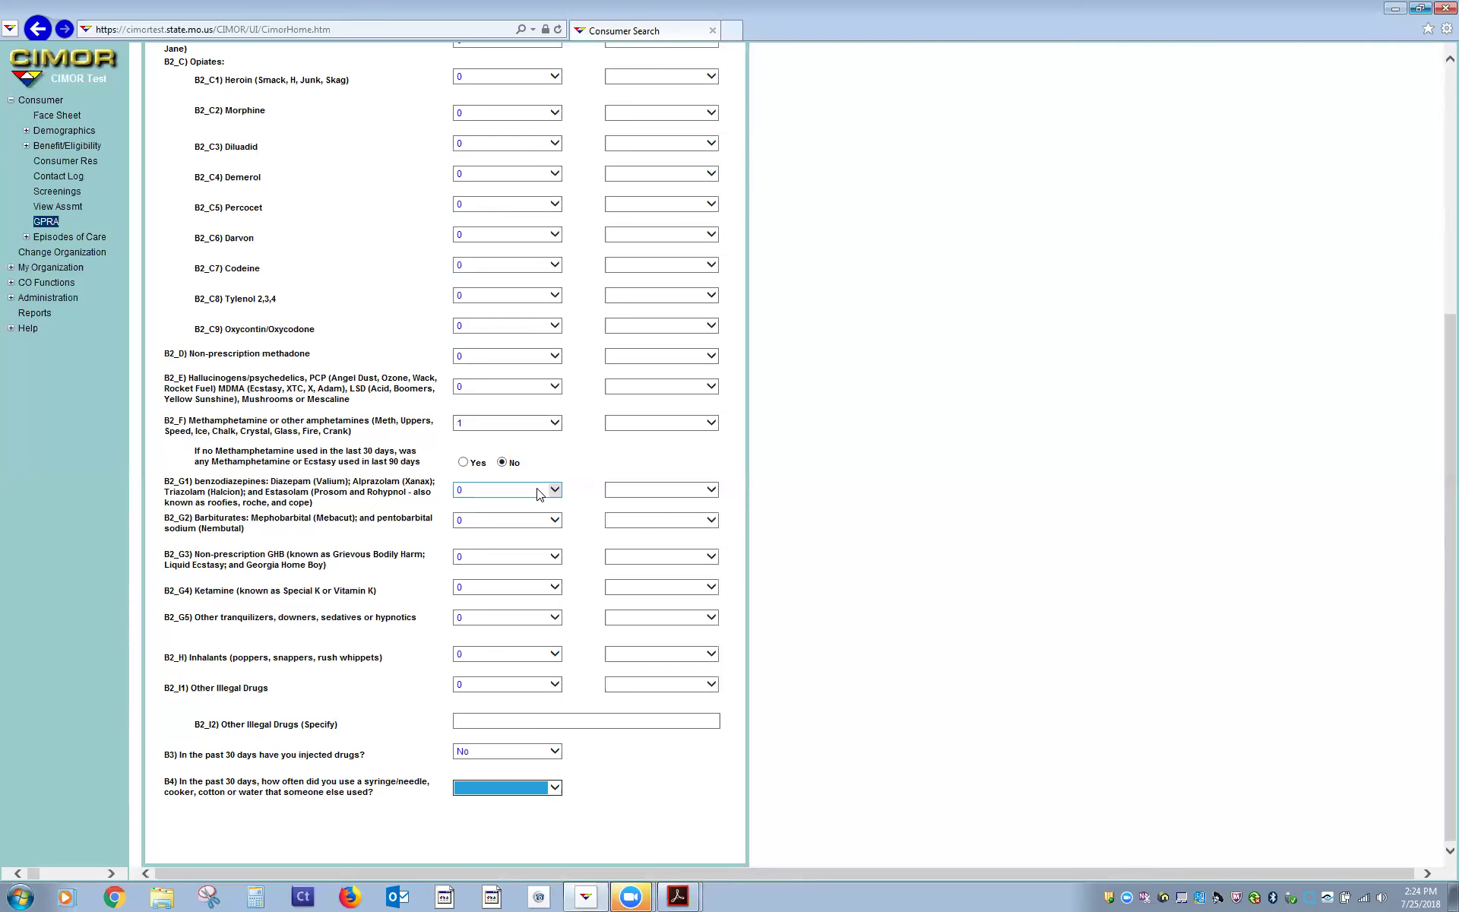
scroll(538, 494, up, 5)
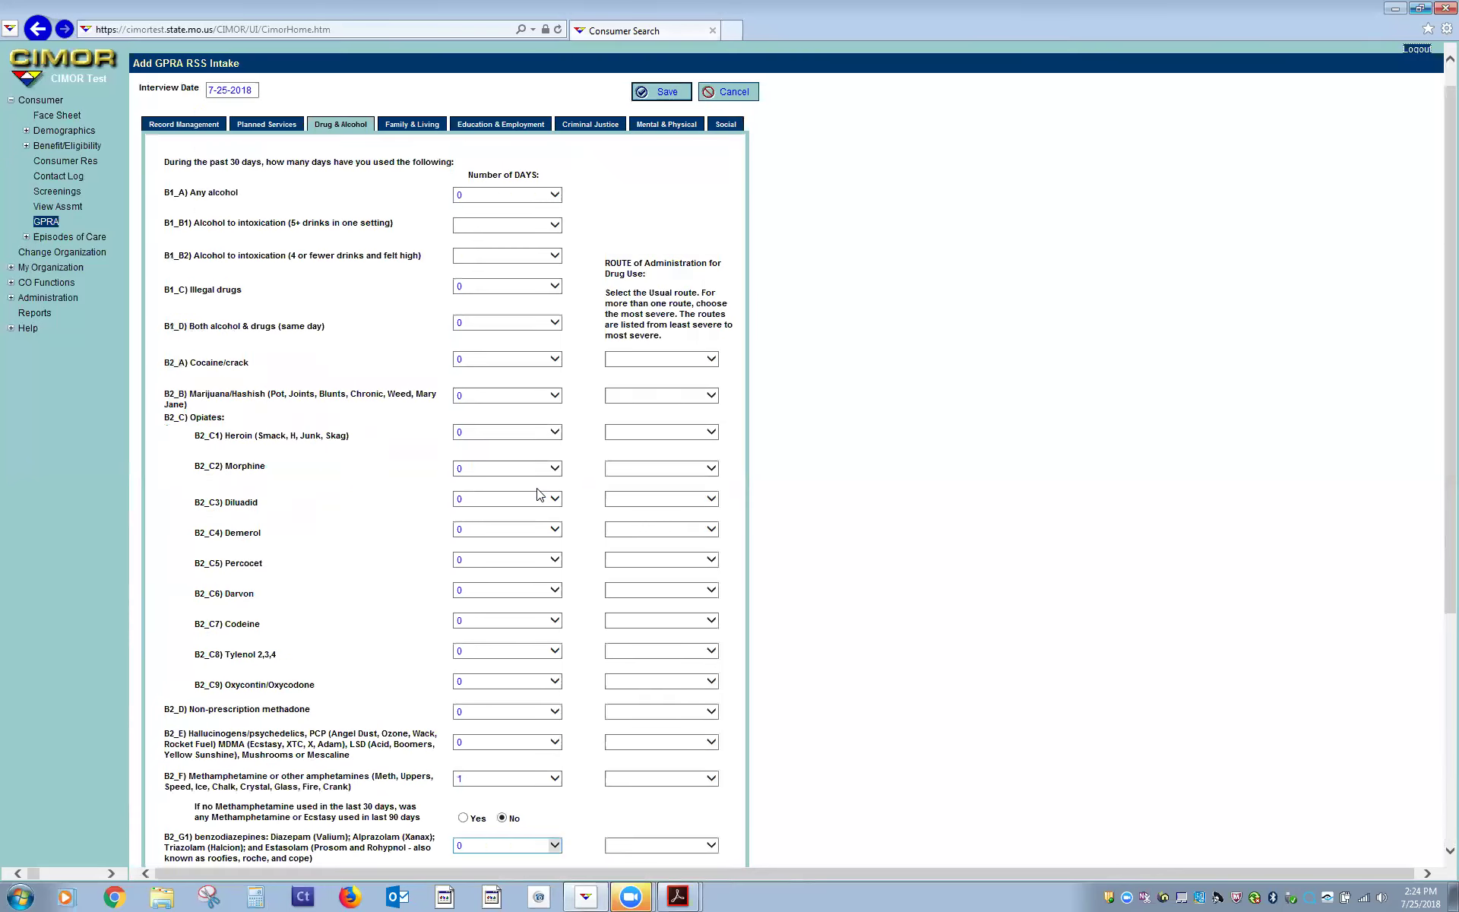
Step: In the Family & Living section, set C1 to Housed and the C1_Housed subcategory to Own/rent apartment, room or house
click(412, 126)
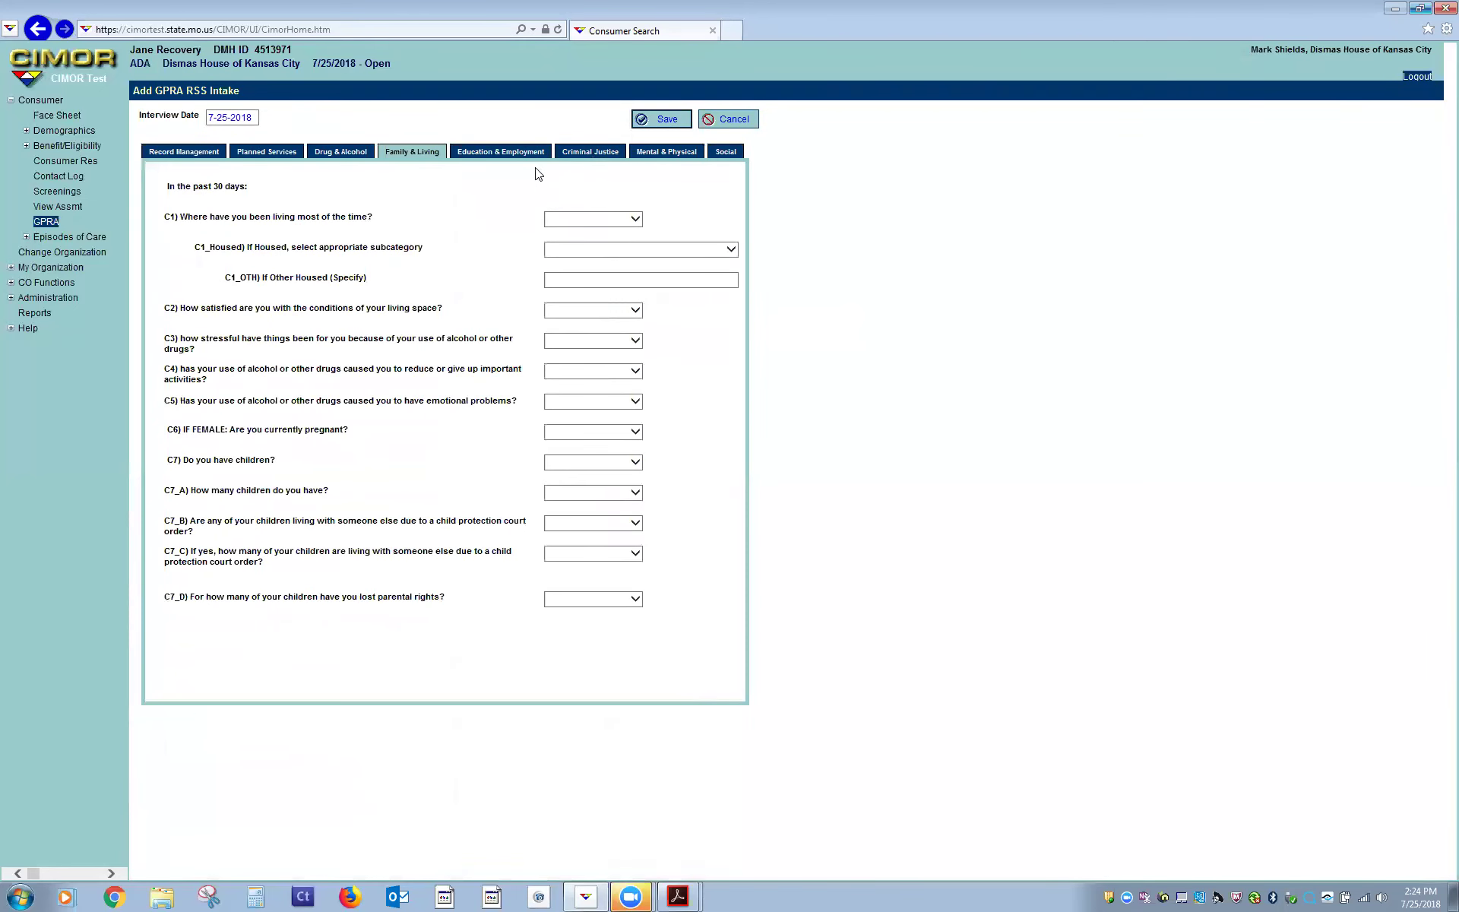
click(616, 228)
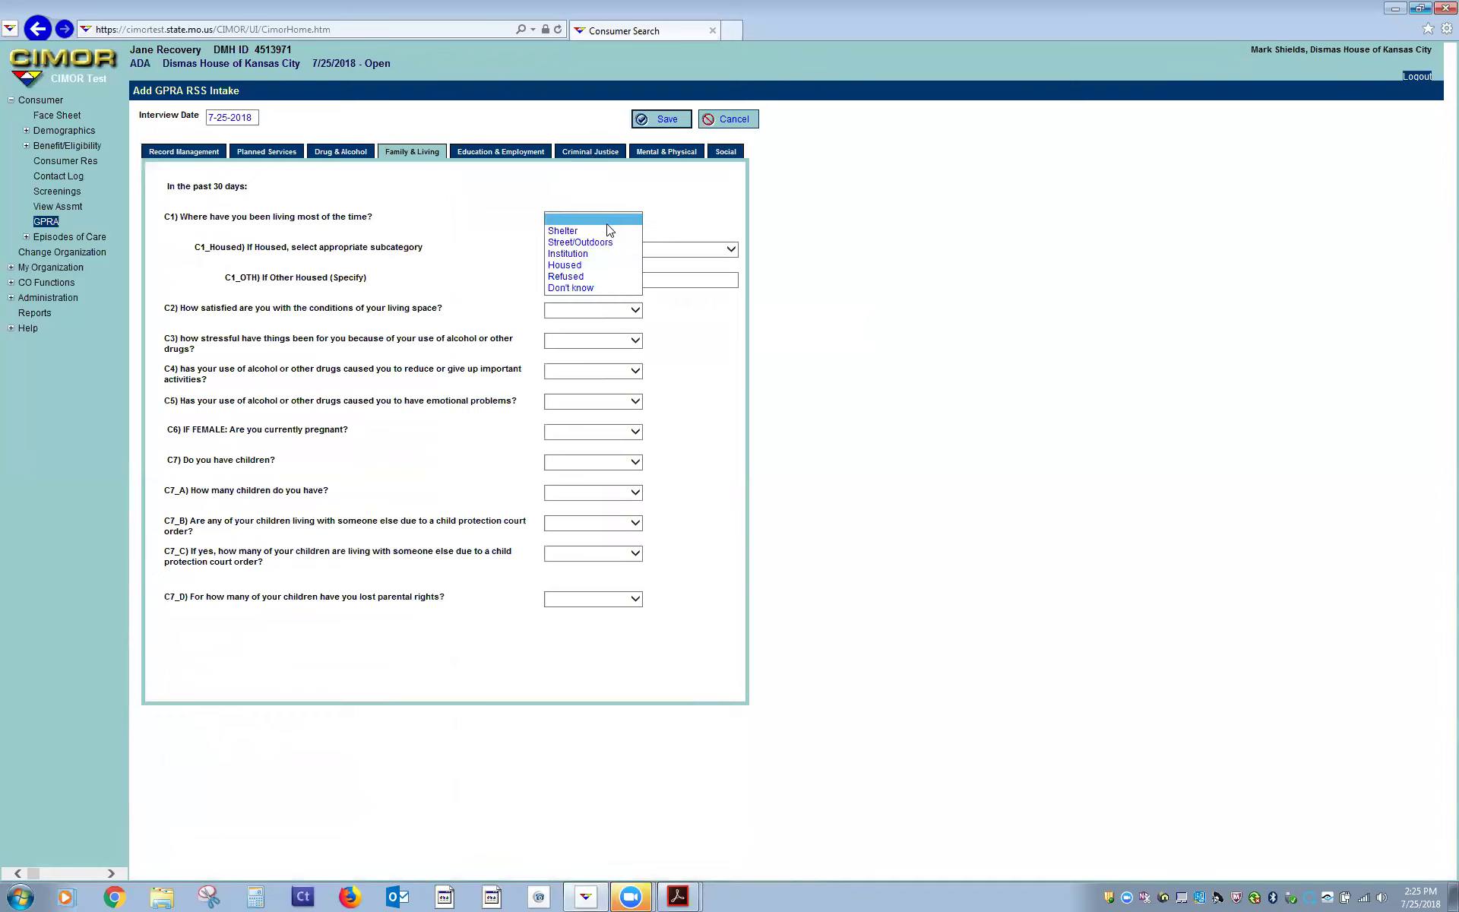
click(594, 266)
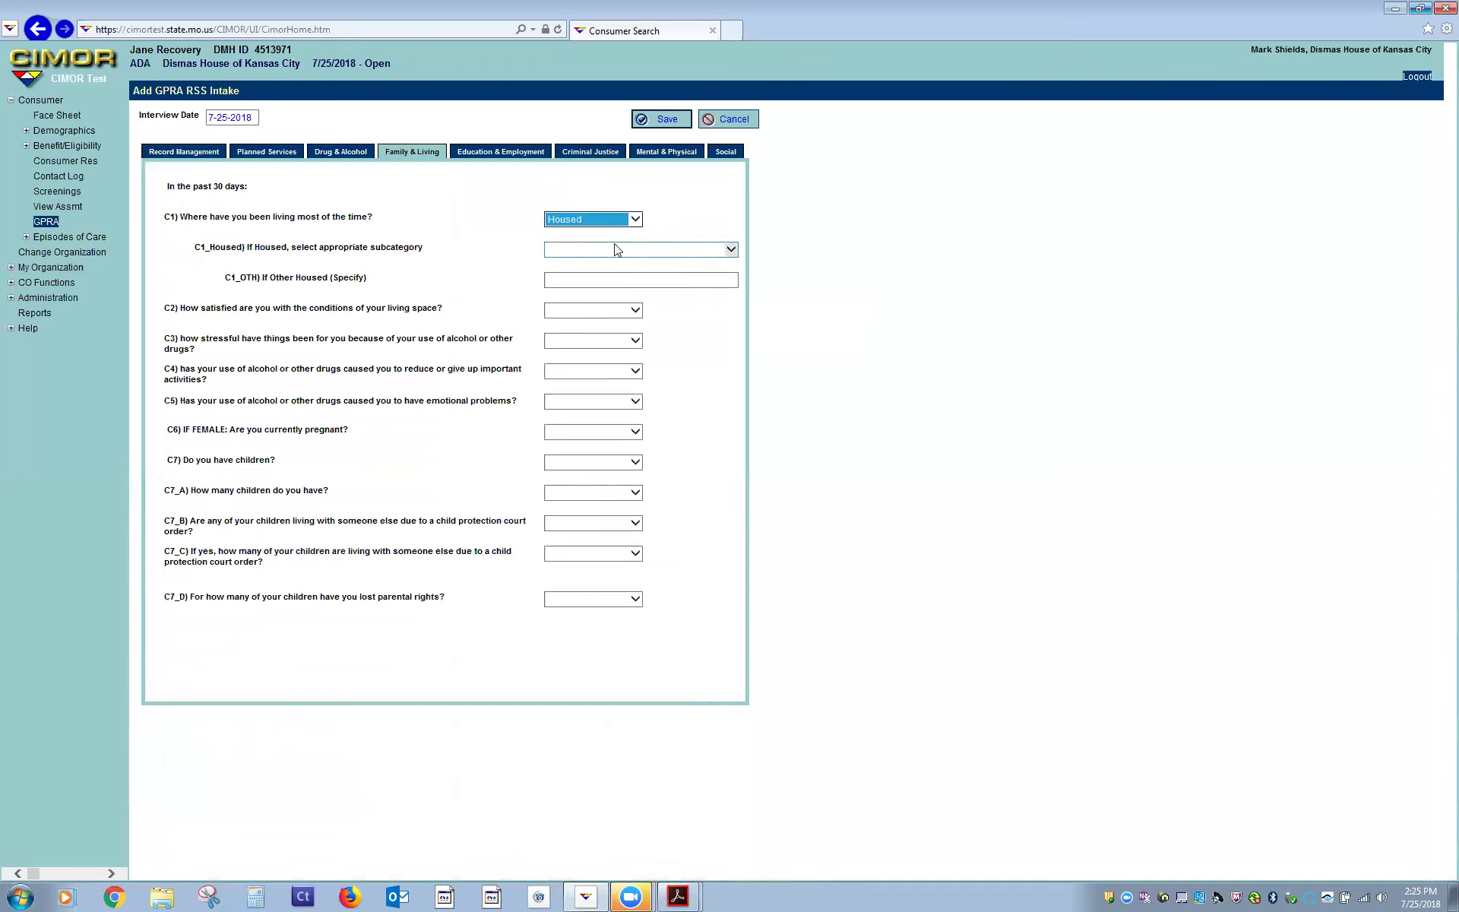
click(619, 253)
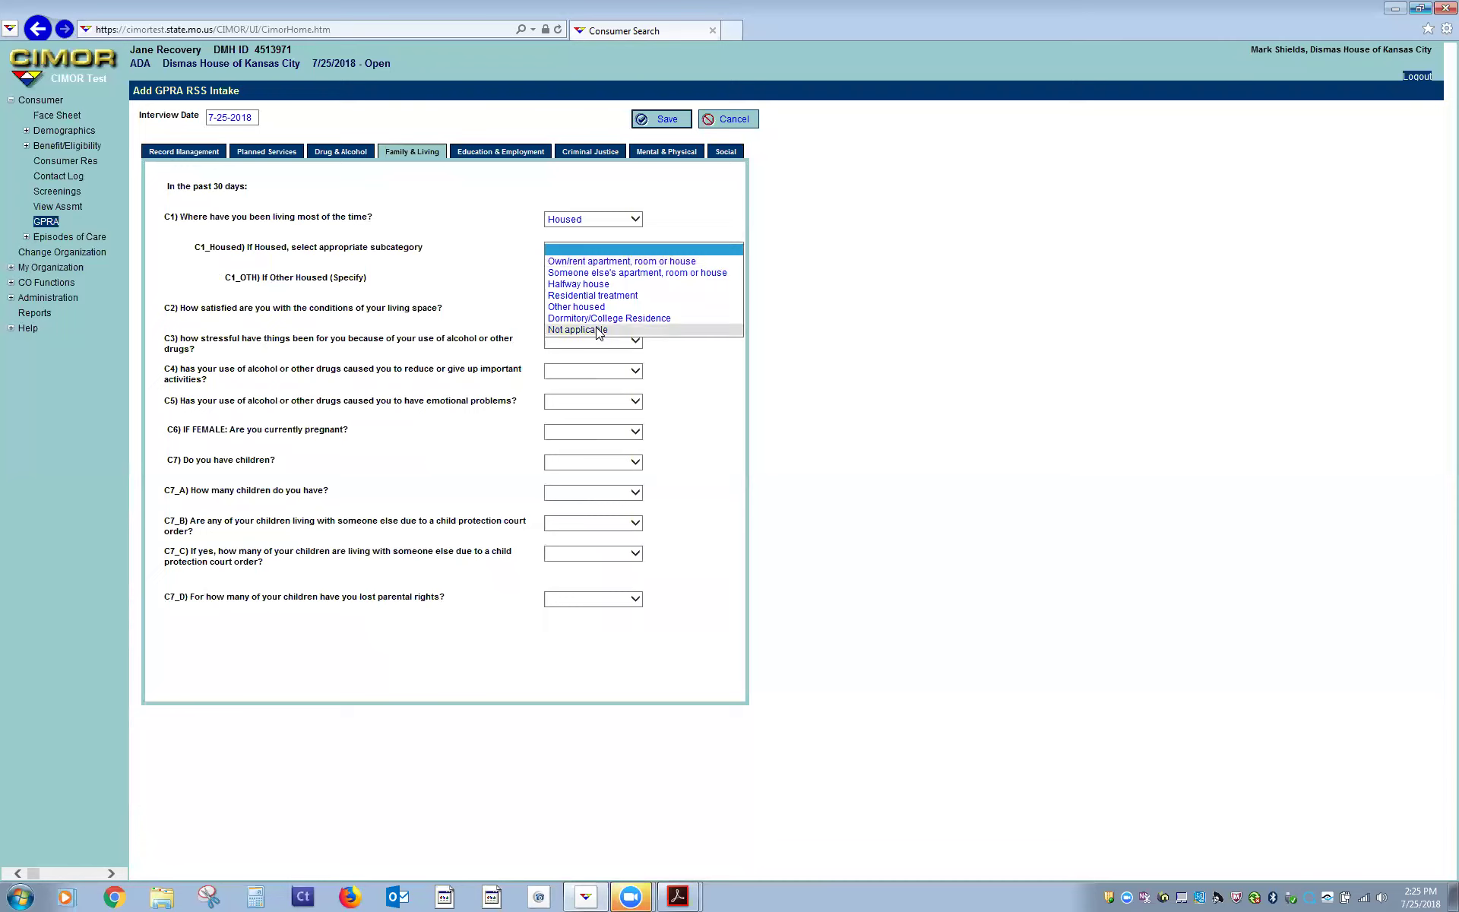
click(639, 262)
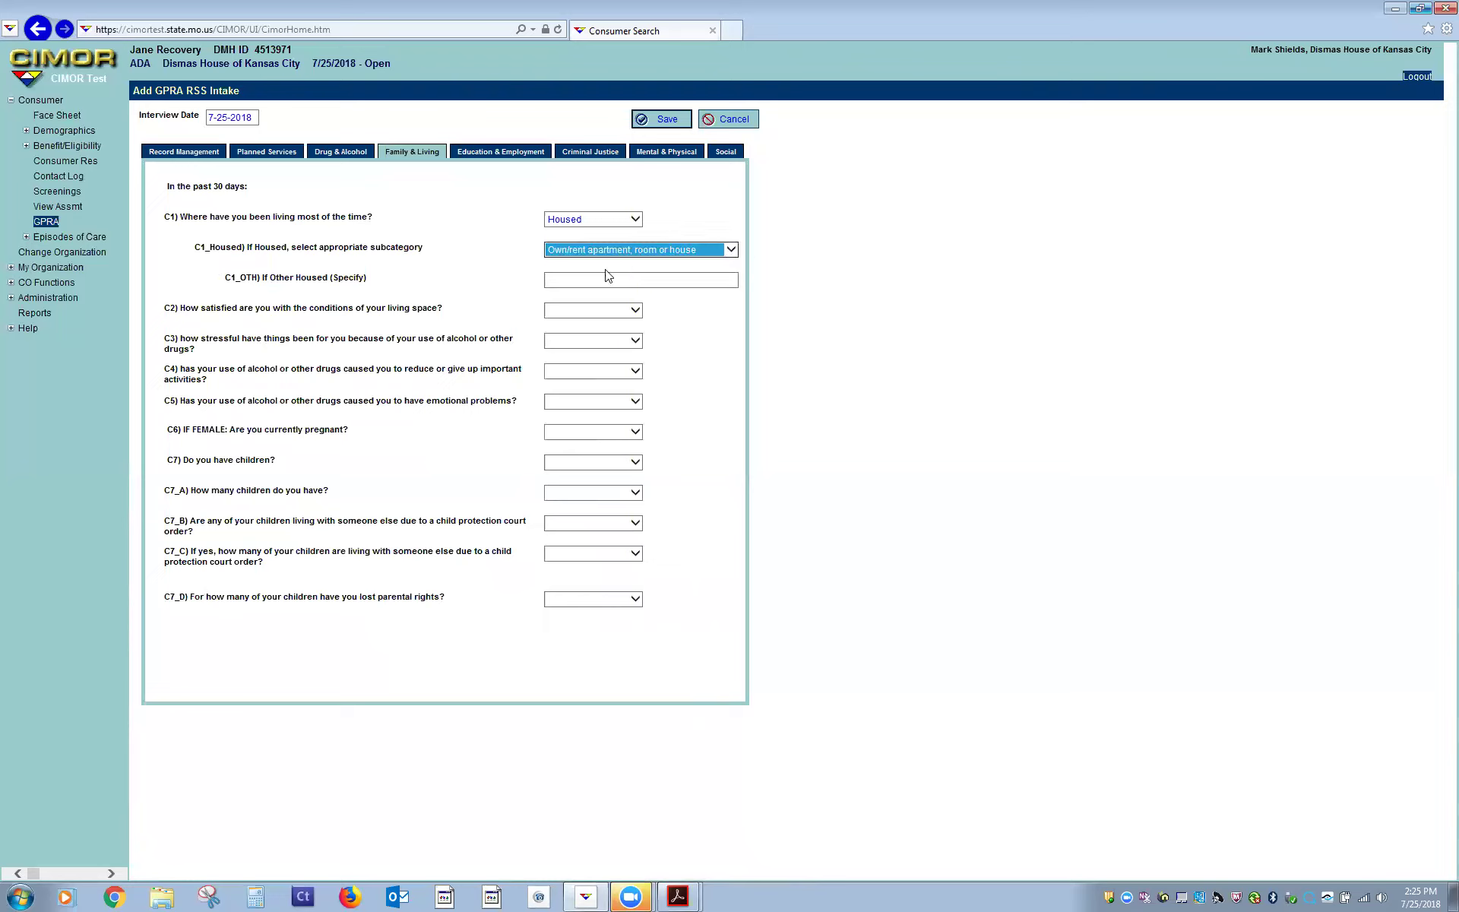
Step: Answer C2 about the conditions of the living space with Satisfied
click(579, 311)
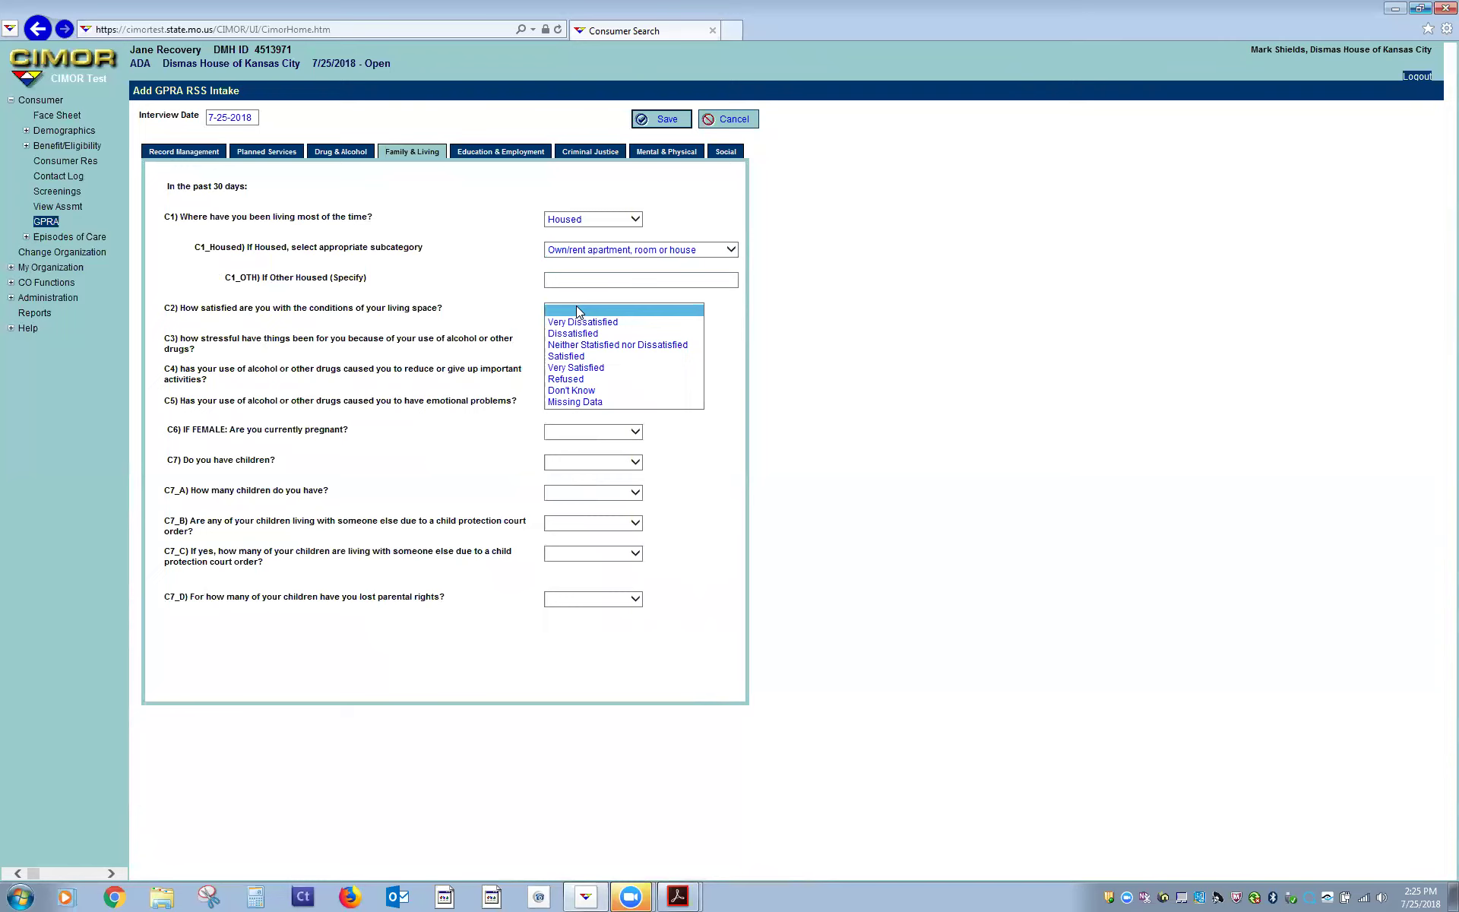
key(s)
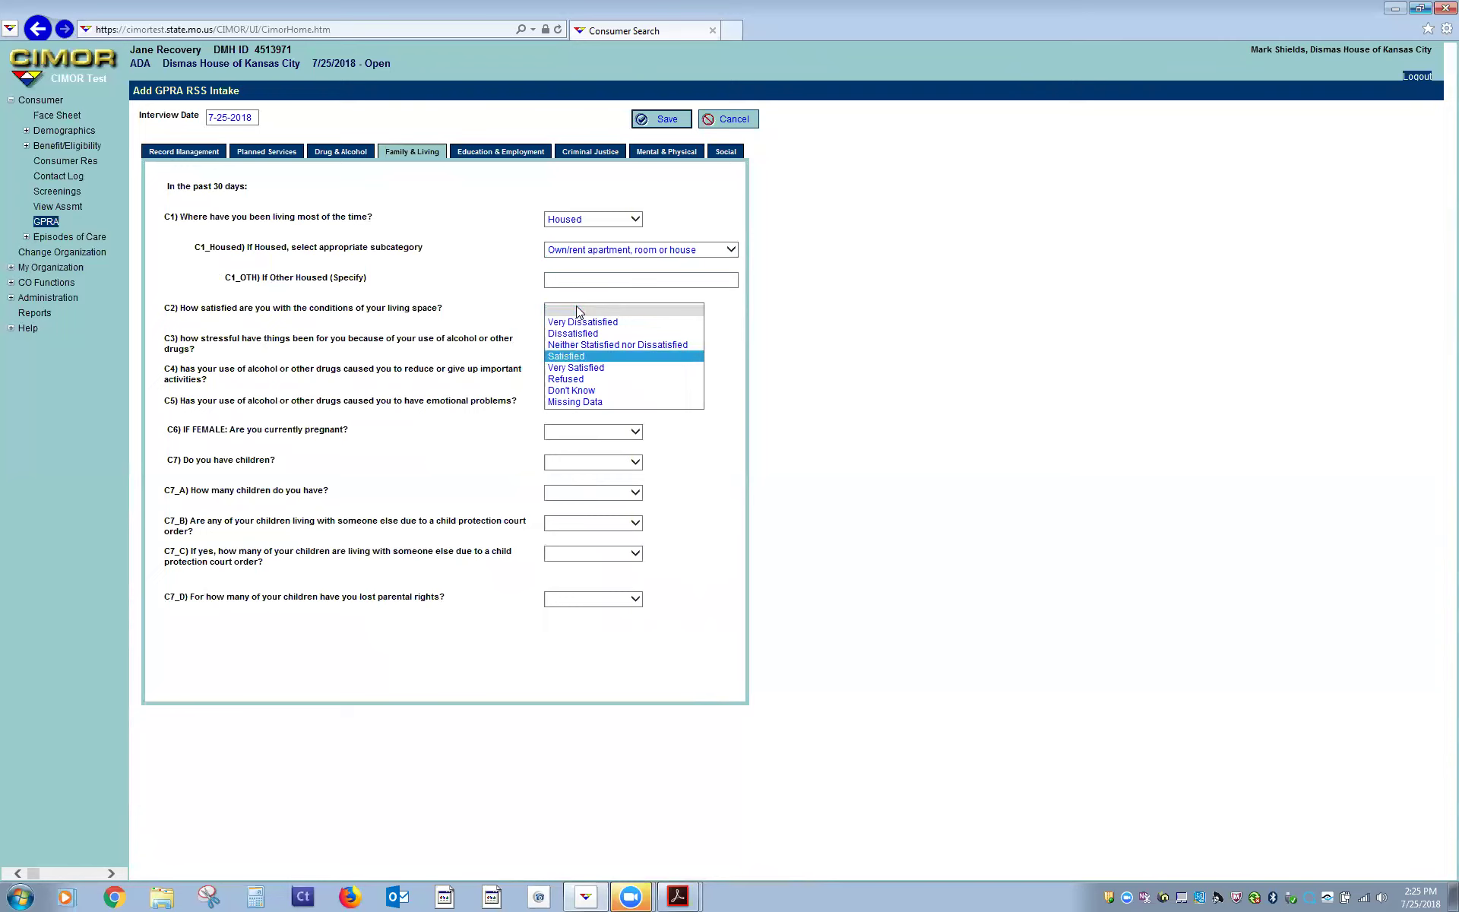
key(Tab)
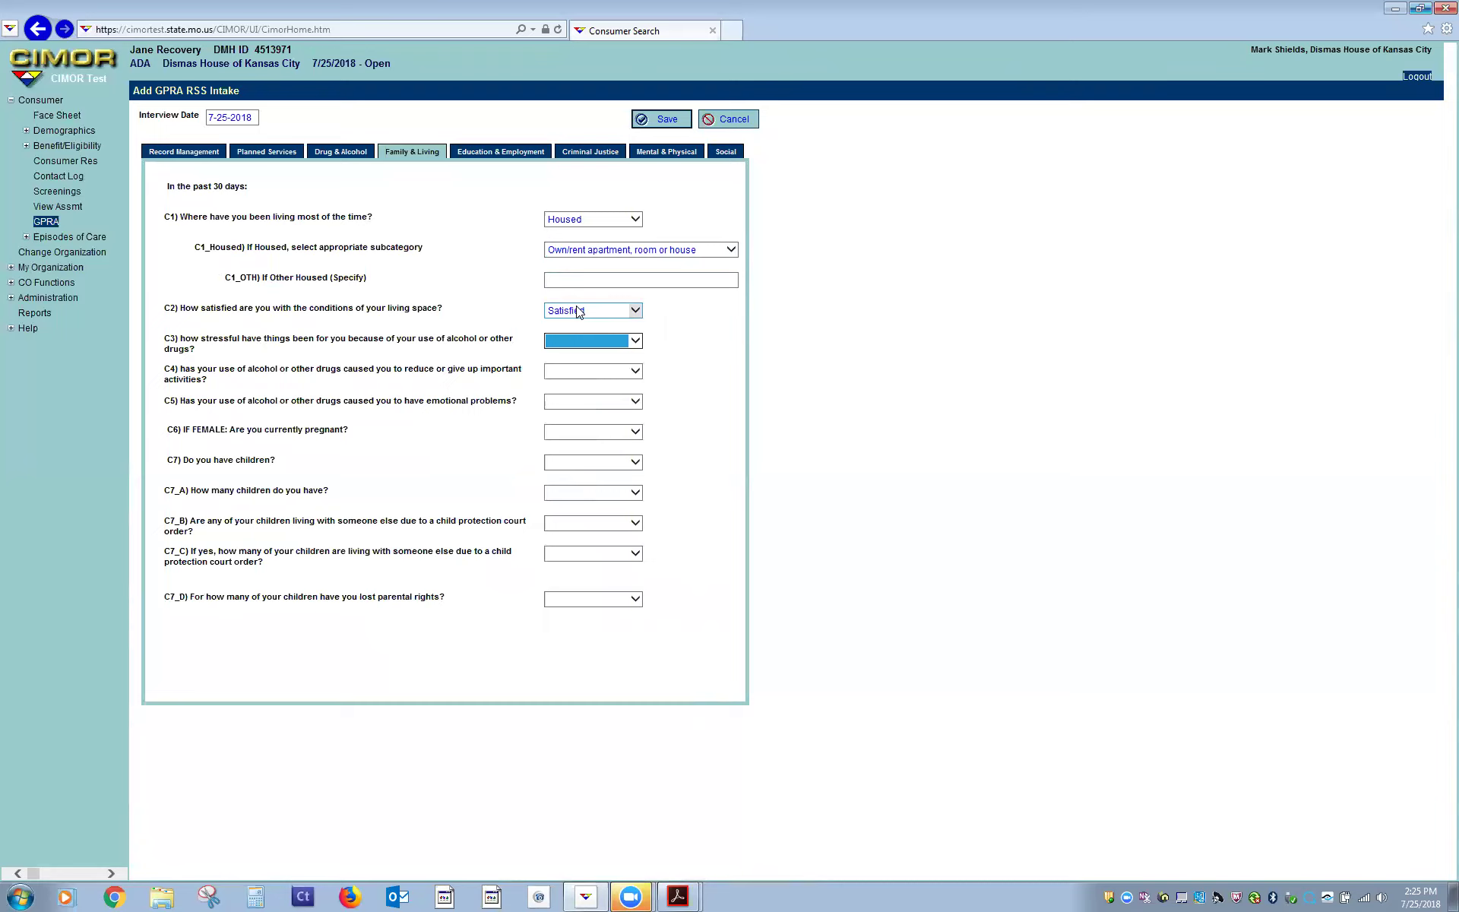
Step: Answer Not at all to C3, C4 and C5 about stress, reduced activities and emotional problems from alcohol or drugs
key(Down)
key(Tab)
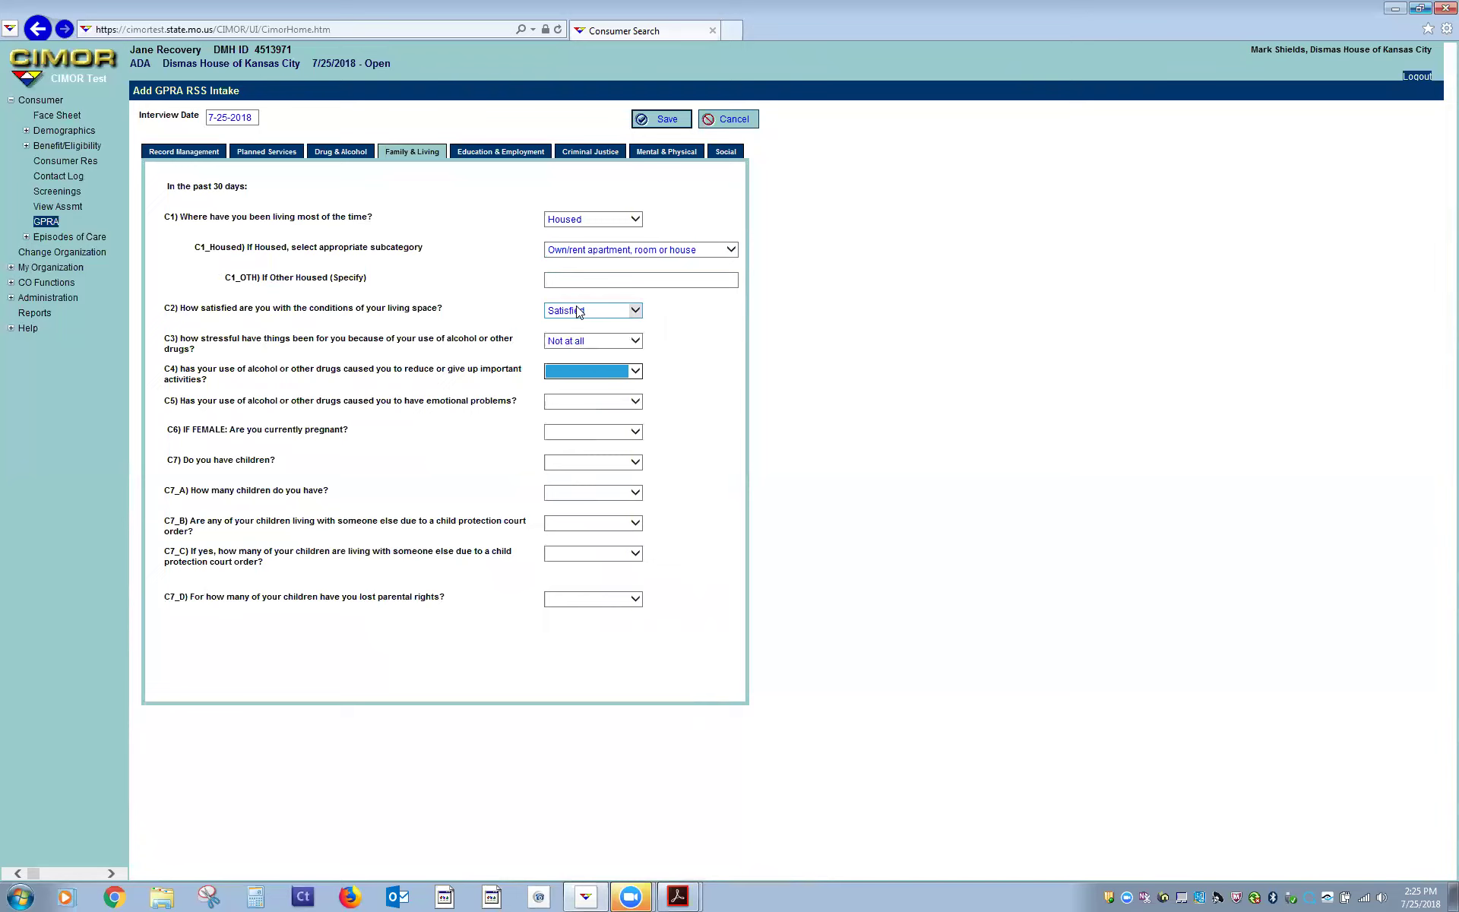
key(Down)
key(Tab)
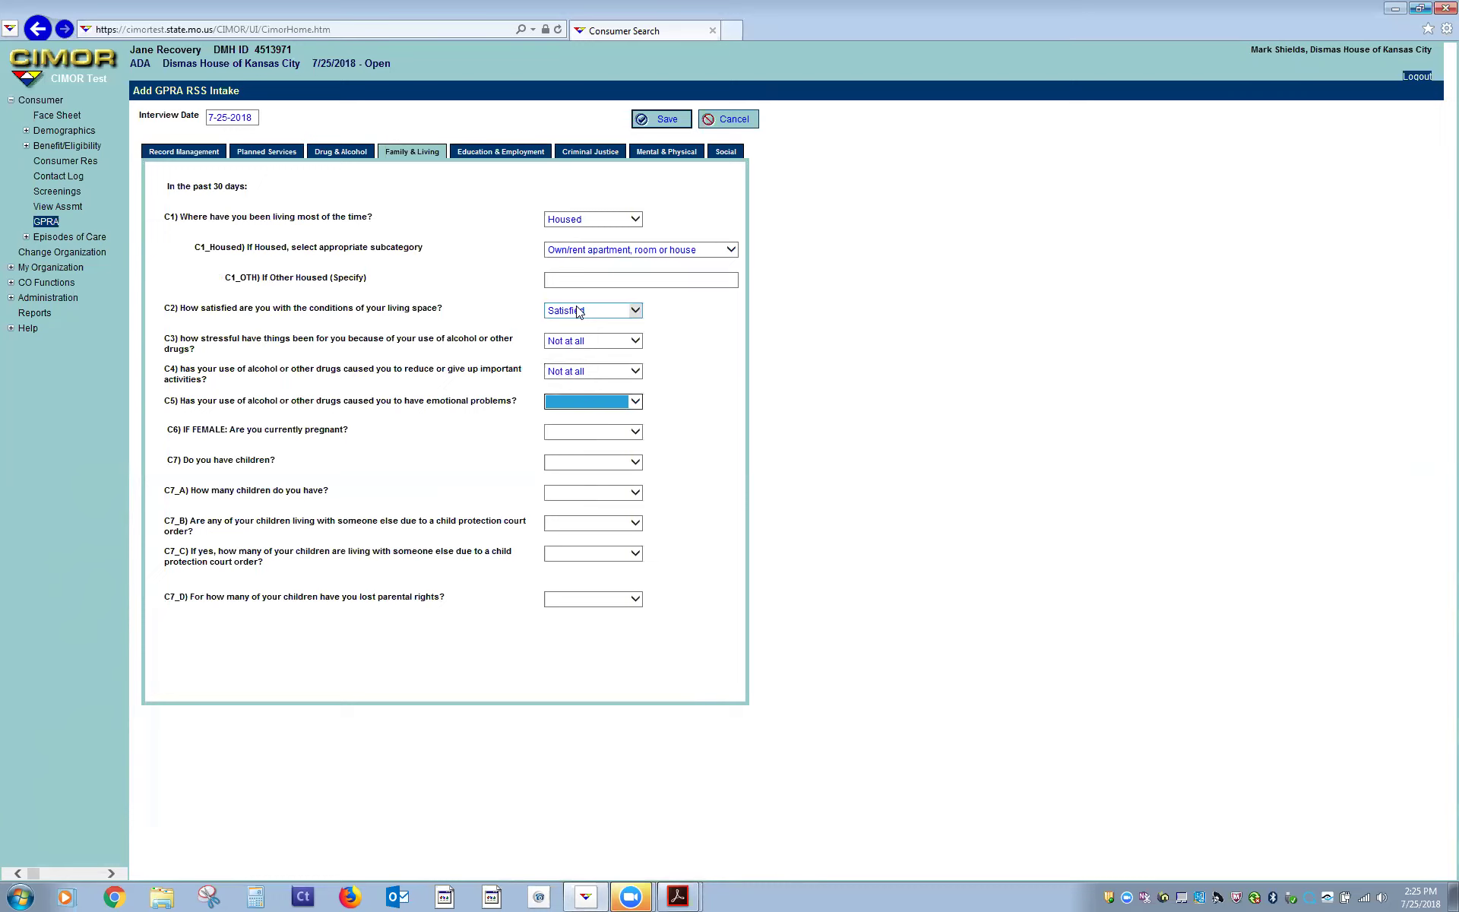
key(Down)
key(Tab)
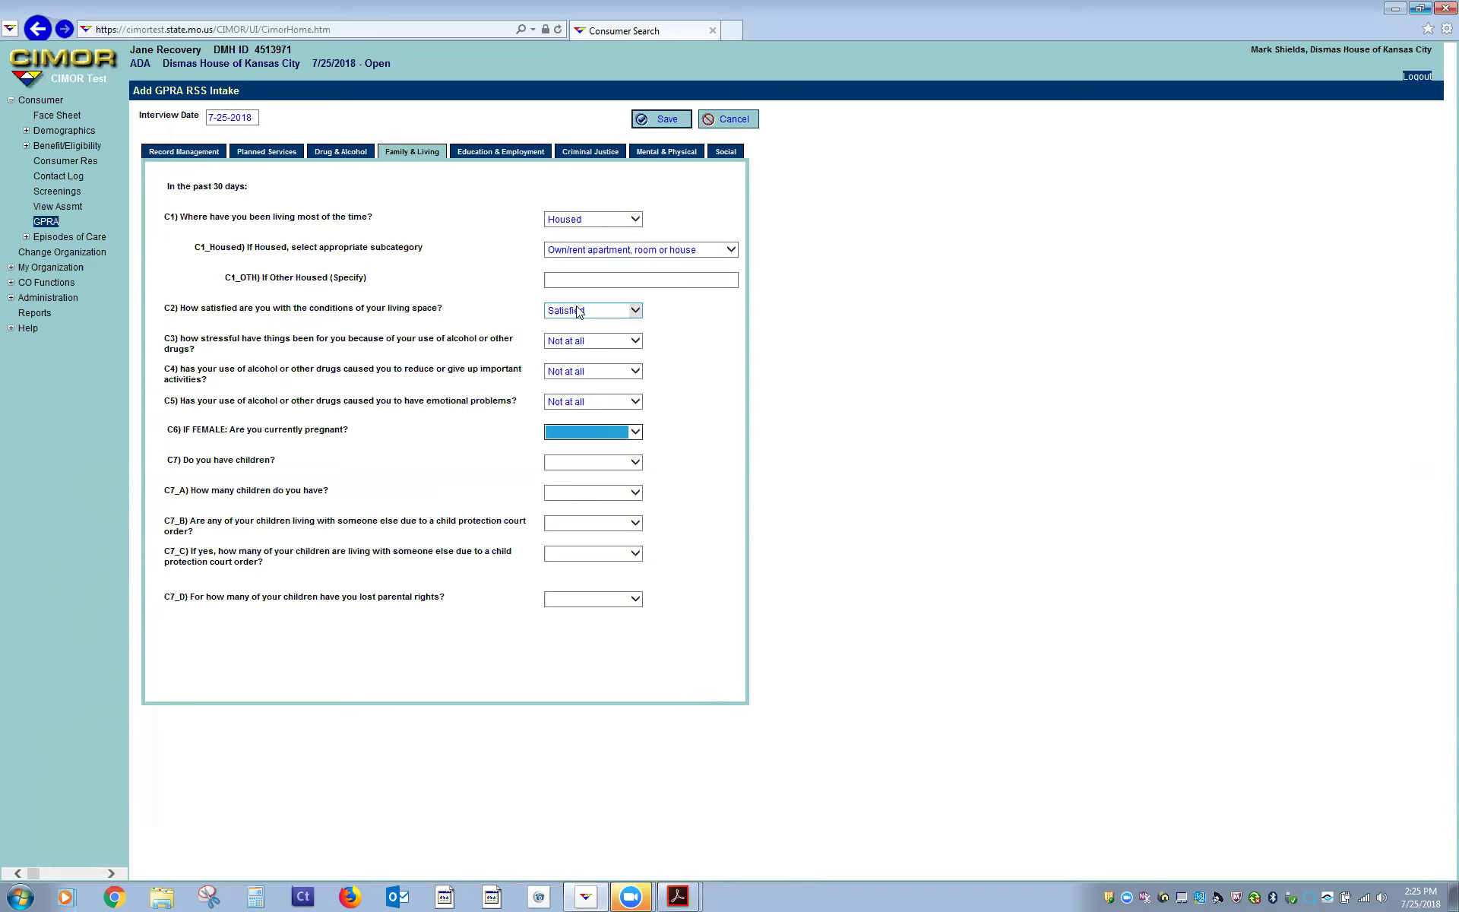
Step: Answer No to C6 about pregnancy and No to C7 about having children
key(Down)
key(Tab)
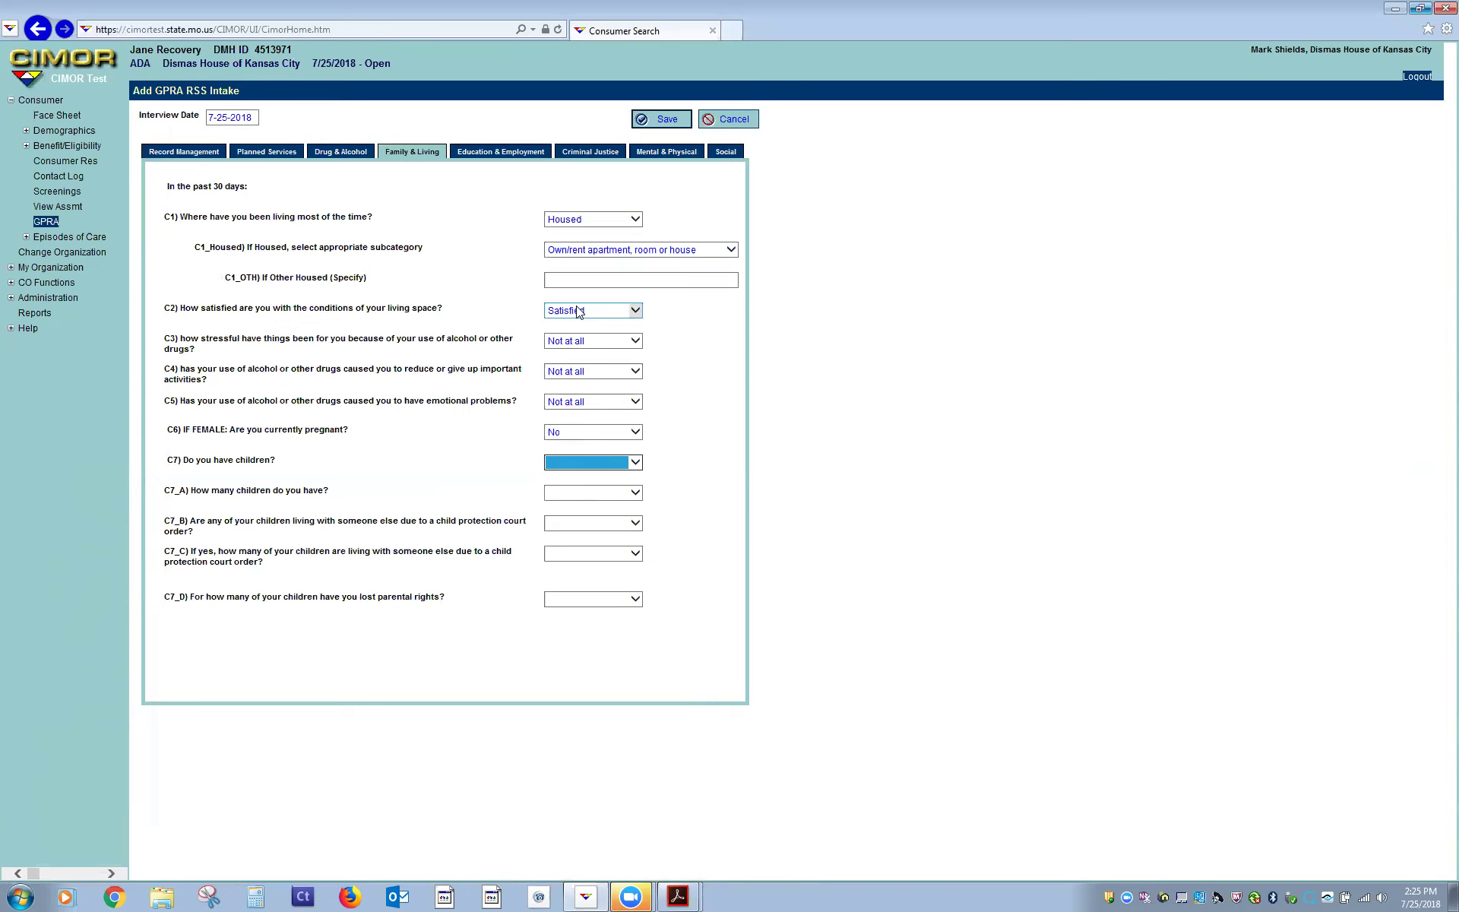
key(Down)
key(Tab)
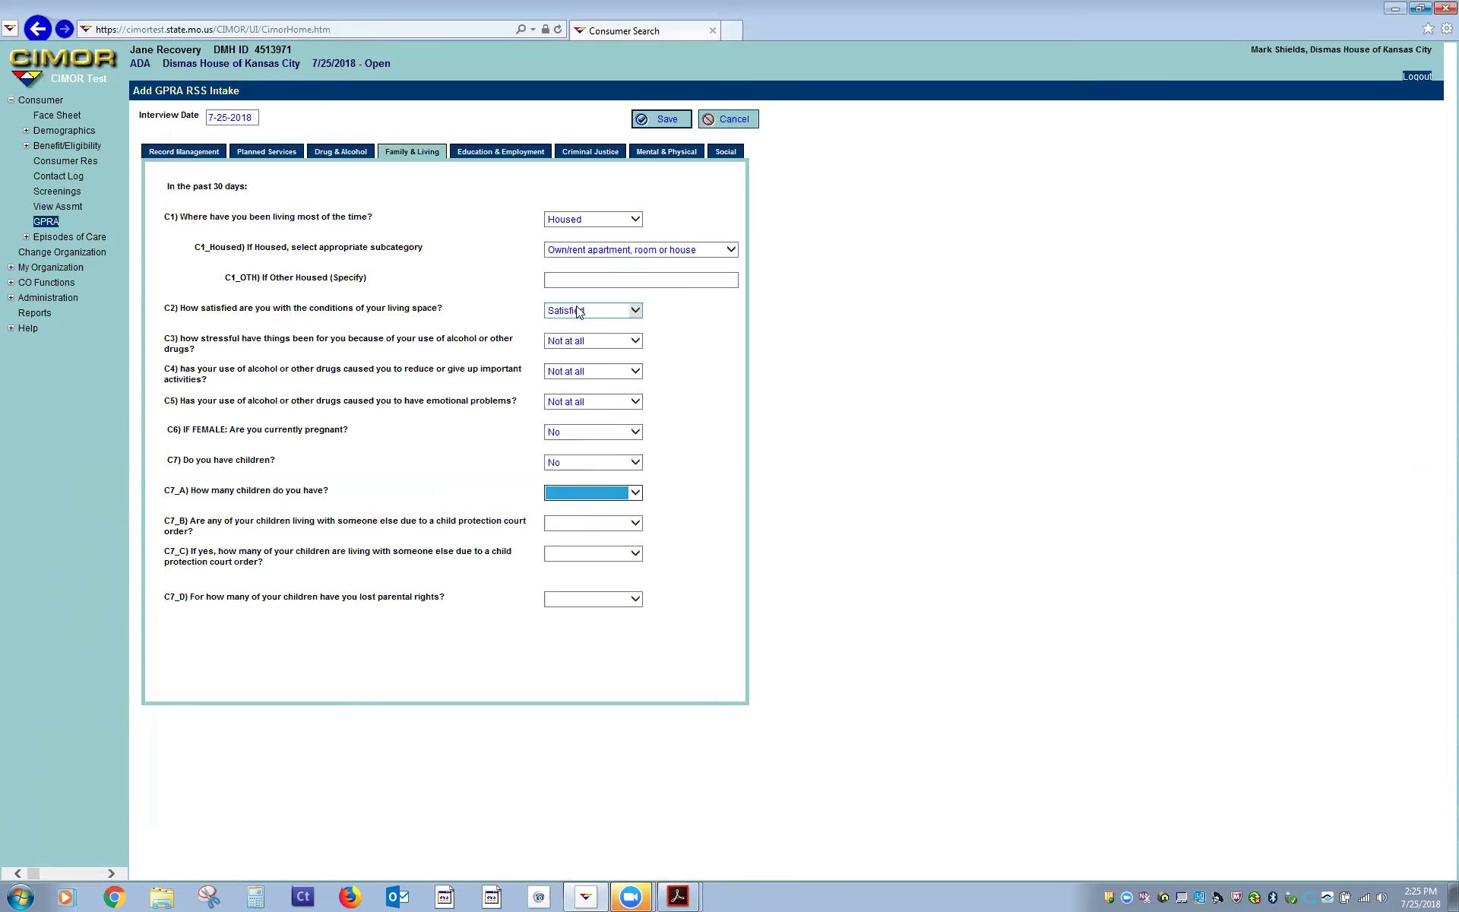
key(Tab)
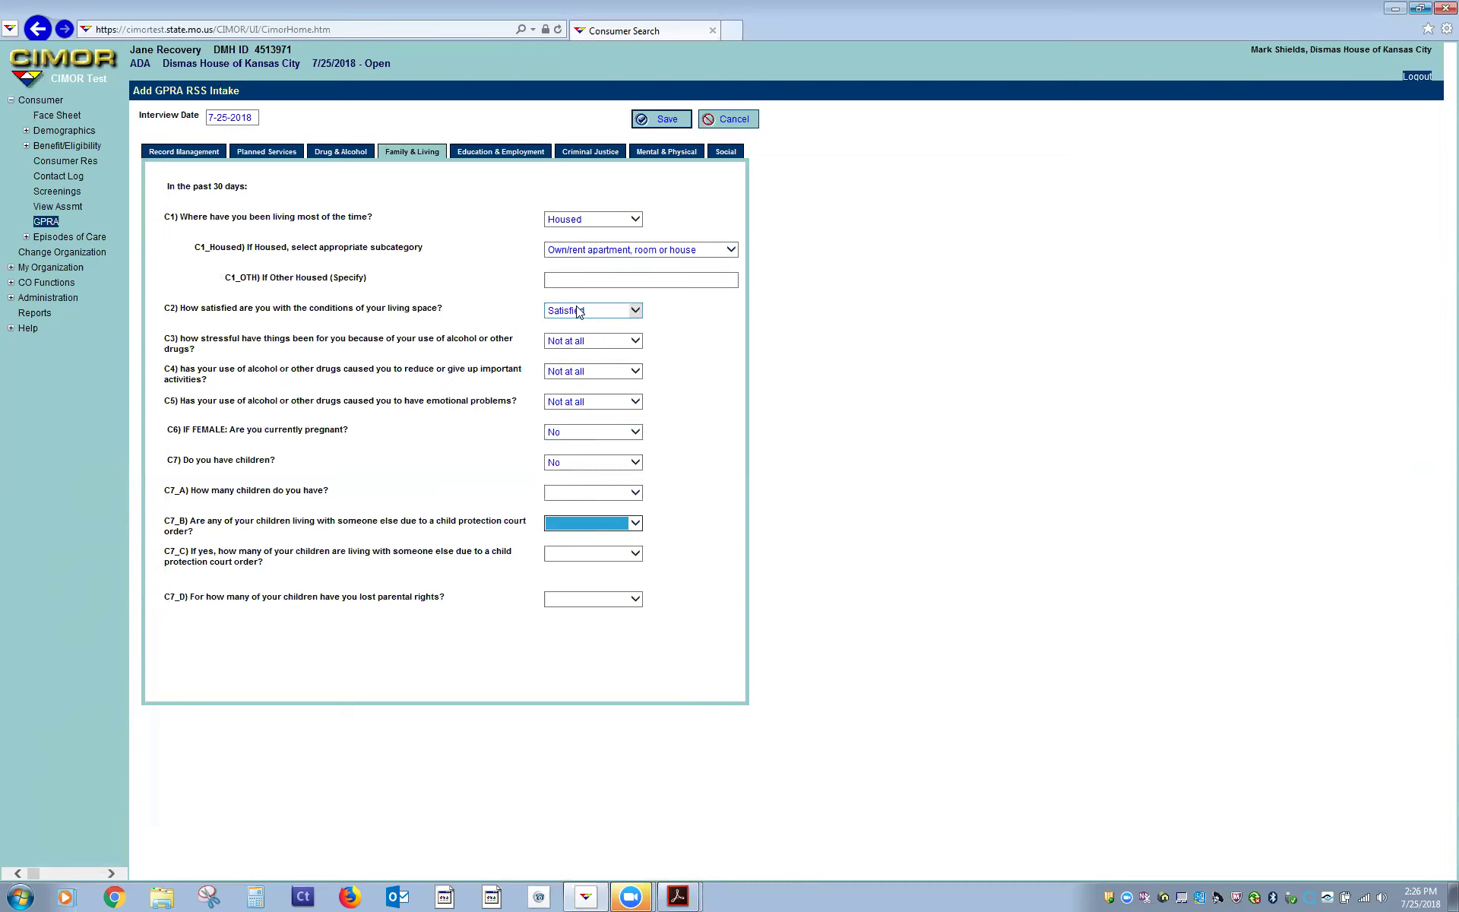
Step: Set C7_A number of children and C7_B children living with someone else to Not applicable
click(563, 492)
click(571, 505)
click(577, 524)
click(575, 569)
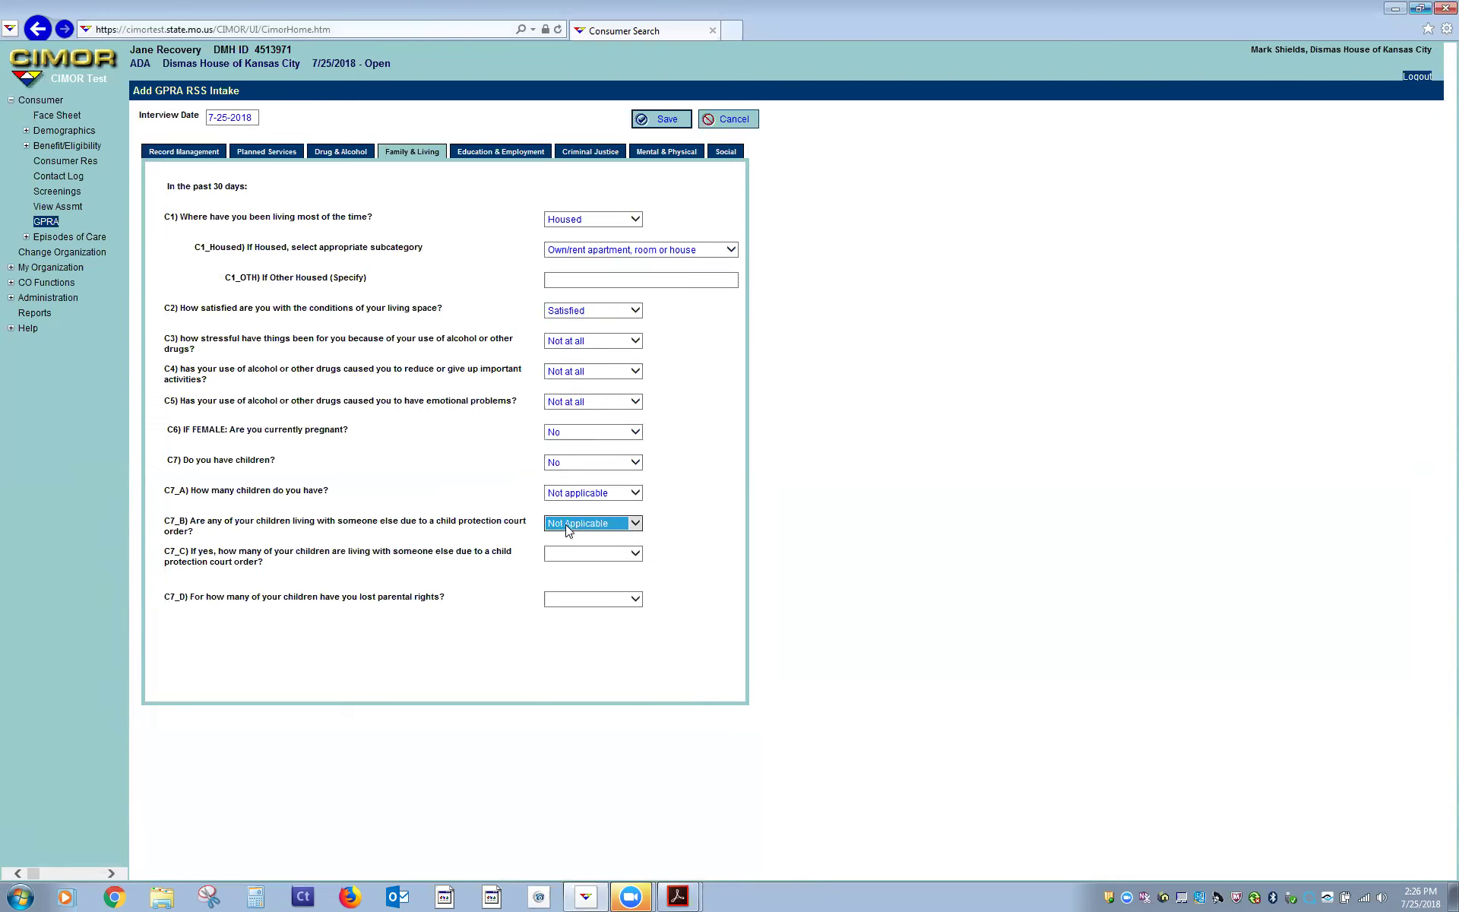
Step: Set C7_C number of children living elsewhere and C7_D lost parental rights to Not applicable
click(578, 557)
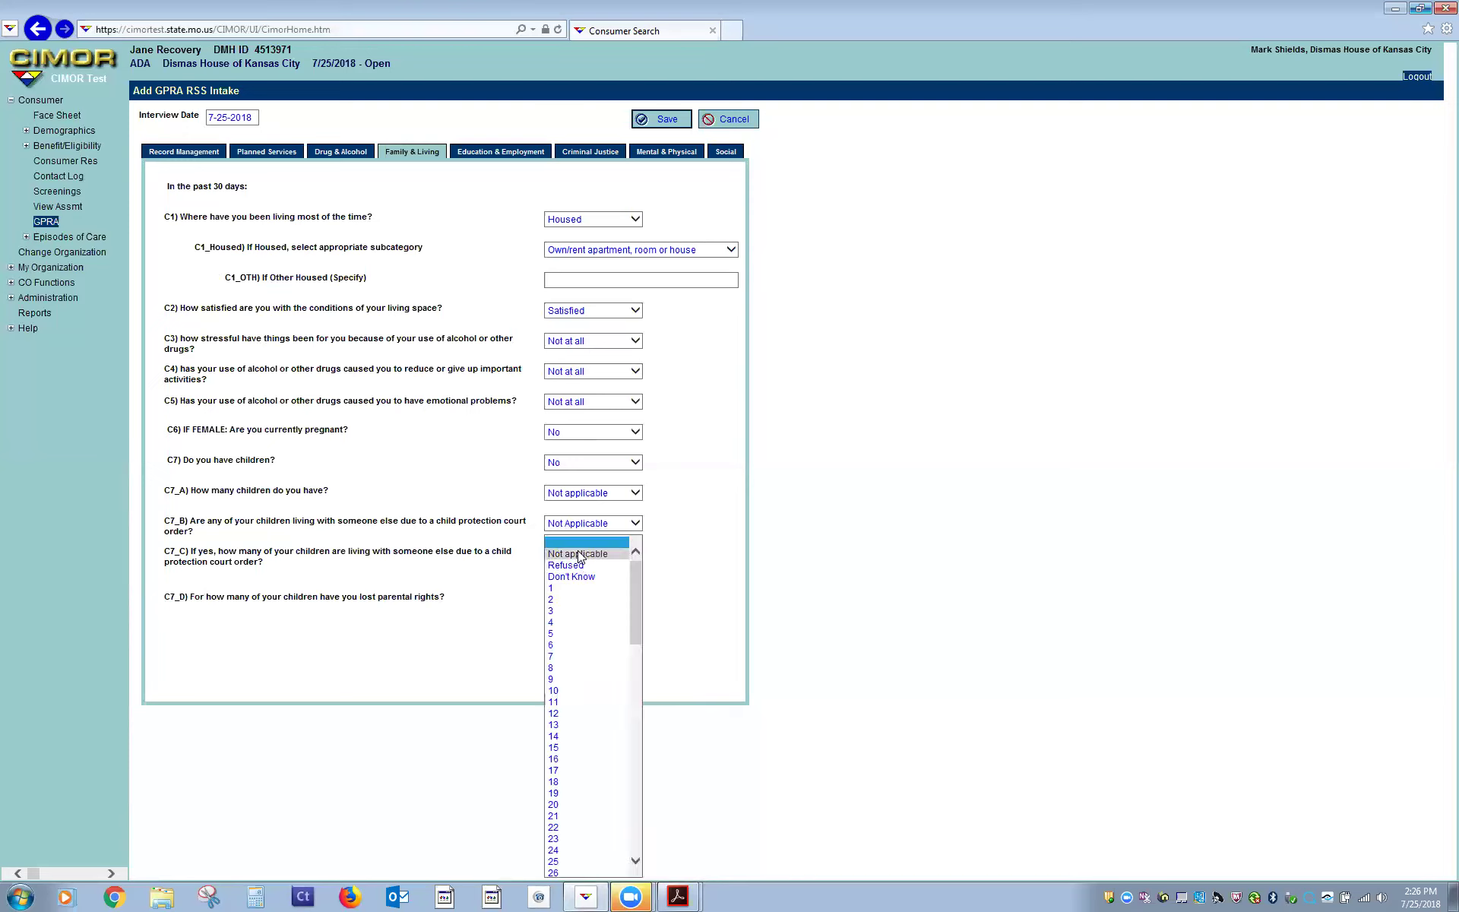
click(580, 553)
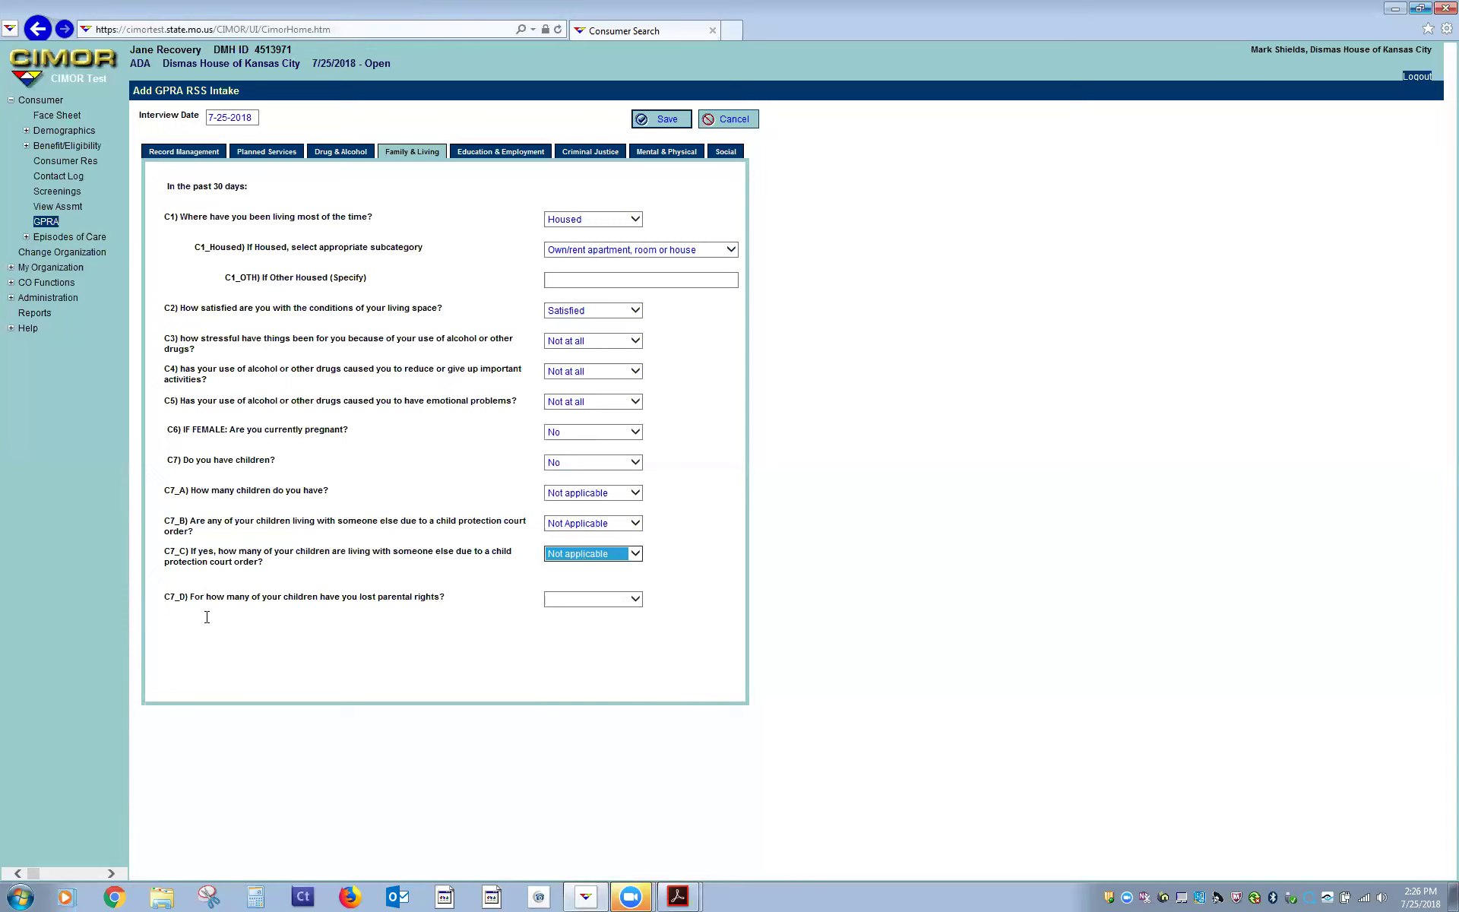
click(586, 600)
click(581, 559)
click(580, 555)
click(586, 560)
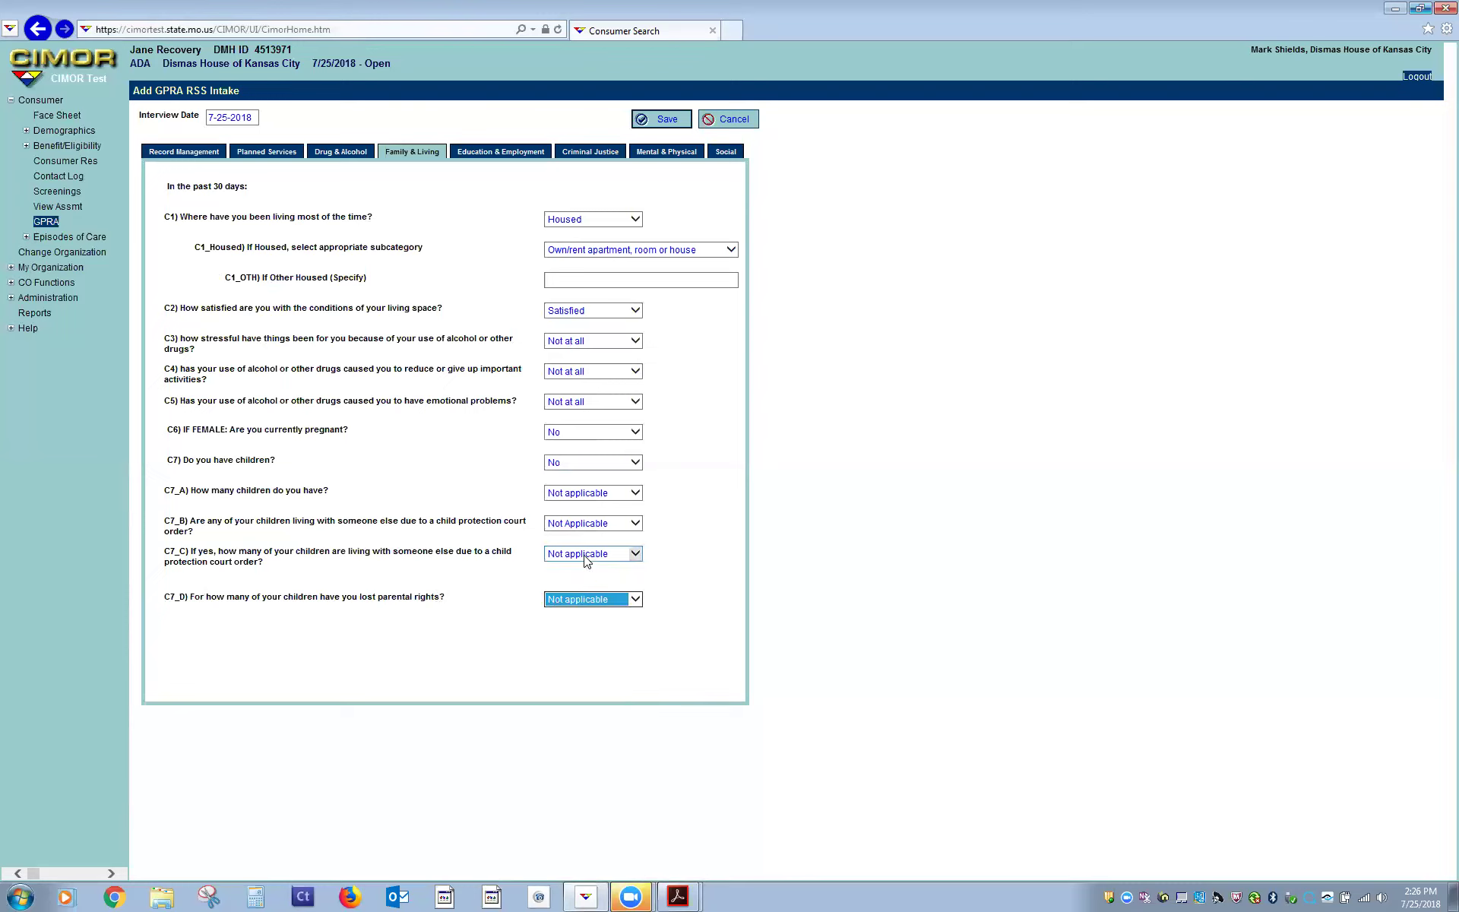
click(505, 592)
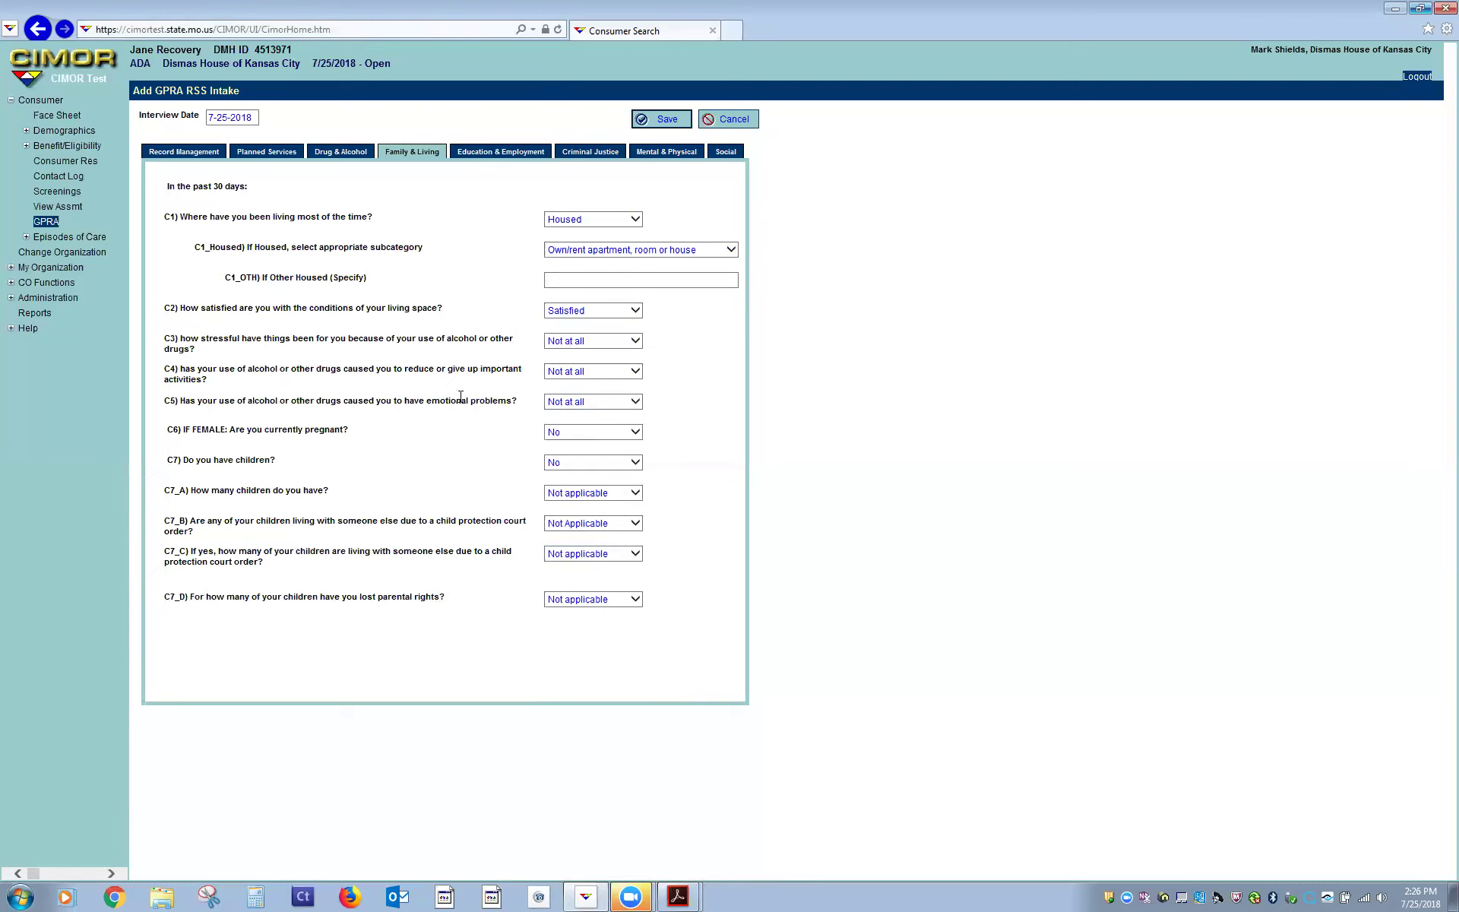
Step: In the Education & Employment section, set D1 to Not enrolled and D2 to 12th Grade/High School Diploma/Equivalent
click(501, 152)
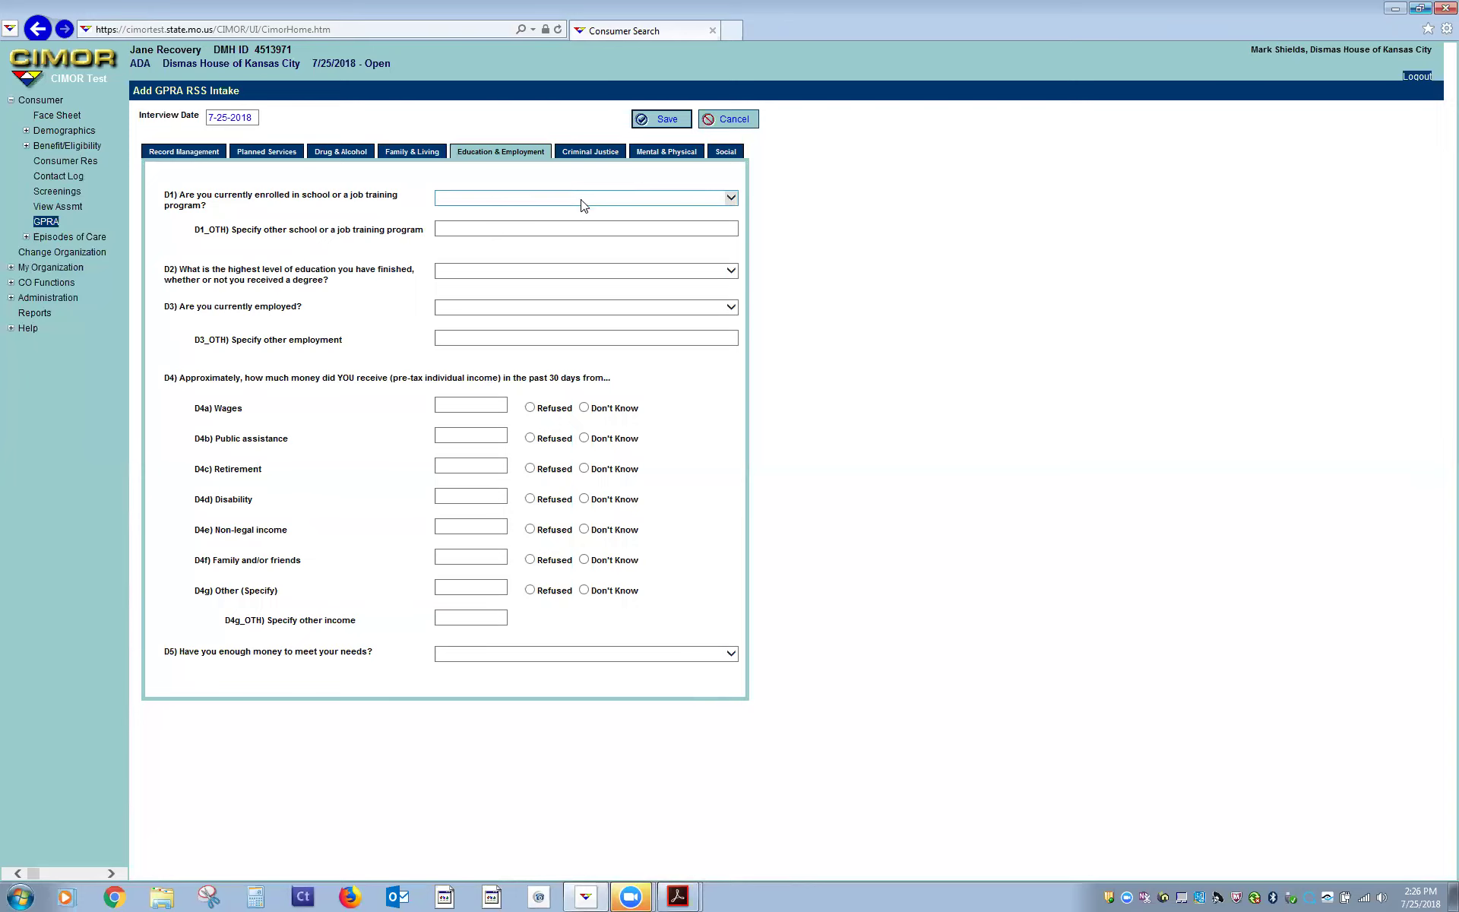
click(582, 204)
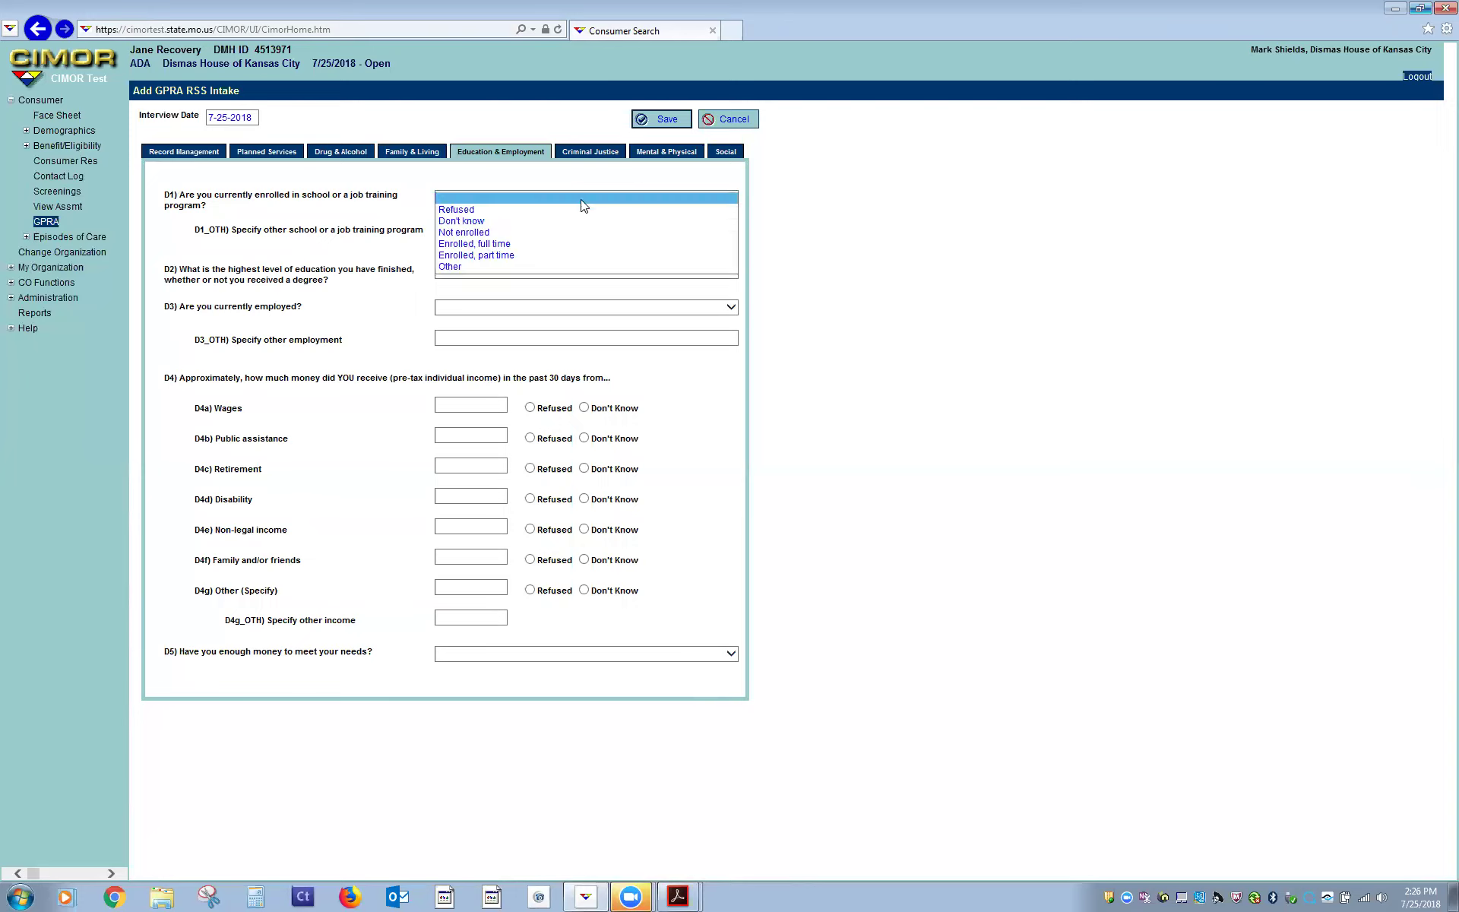
click(504, 233)
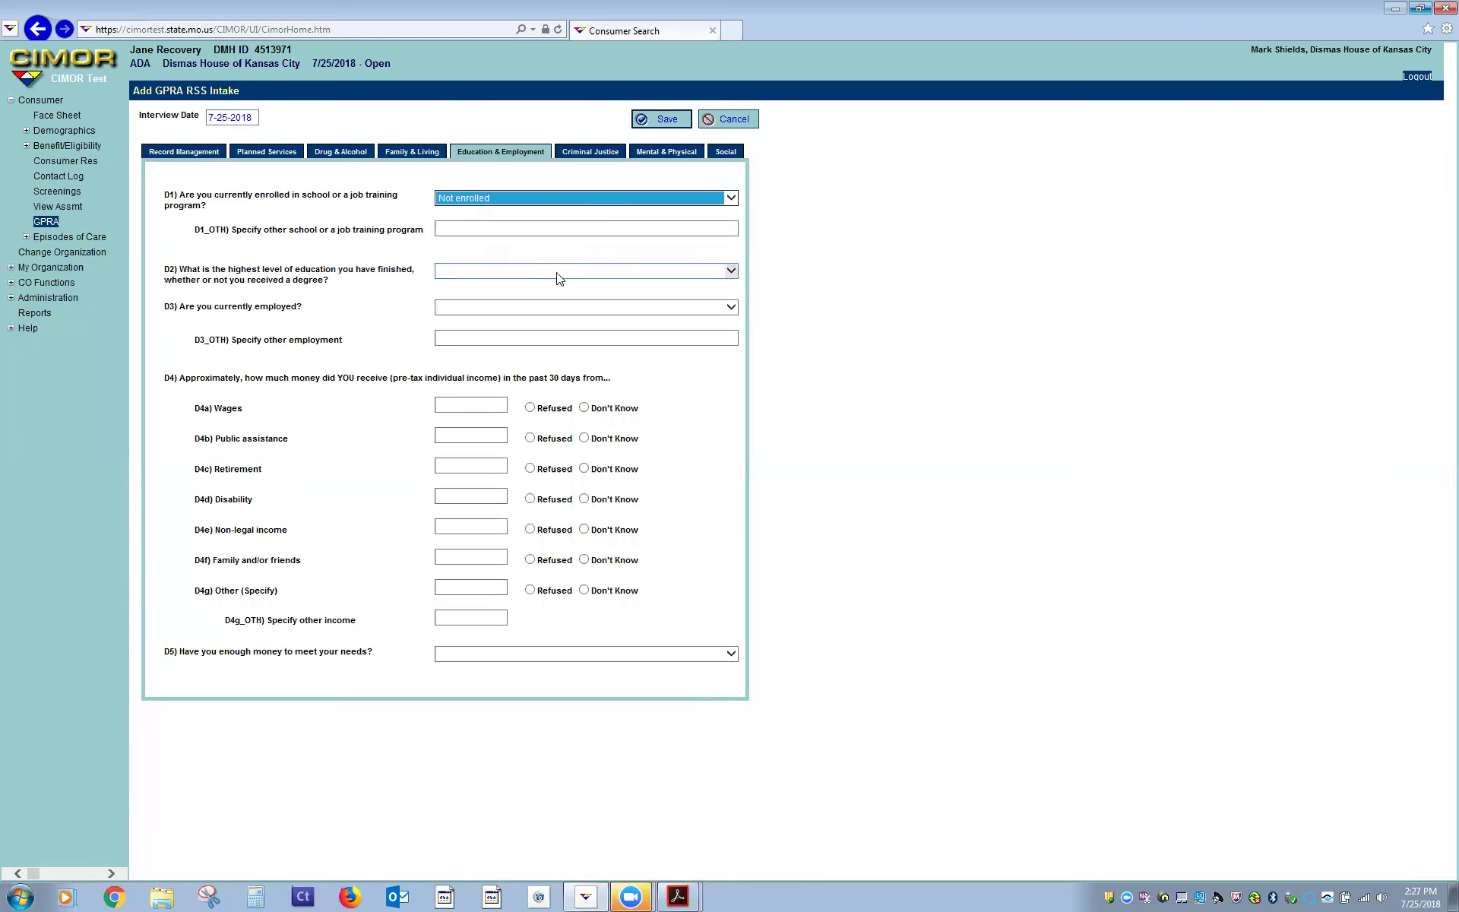
click(559, 275)
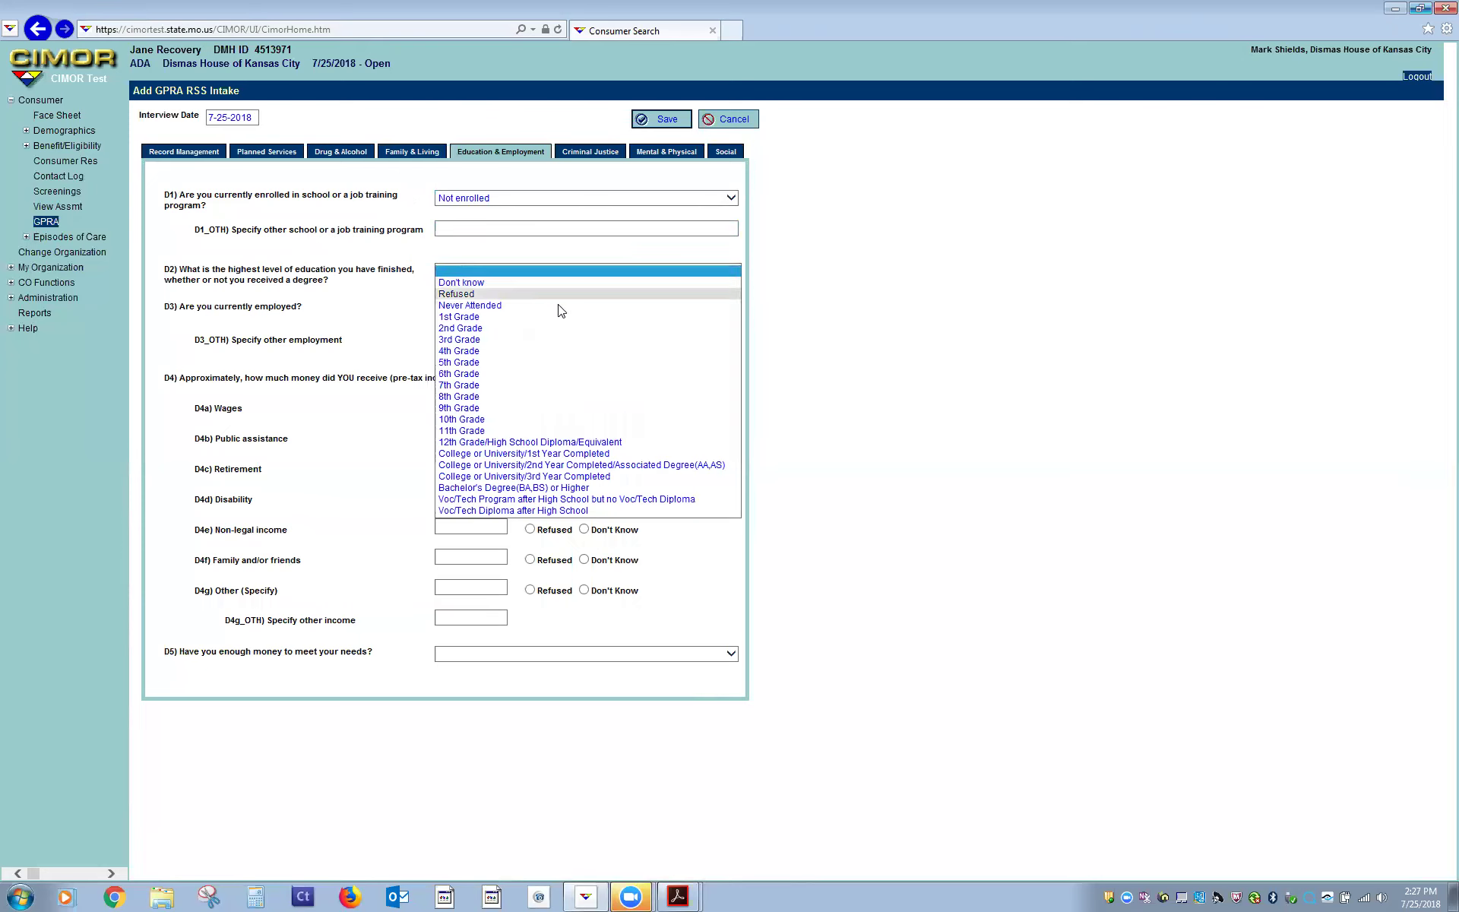
click(521, 445)
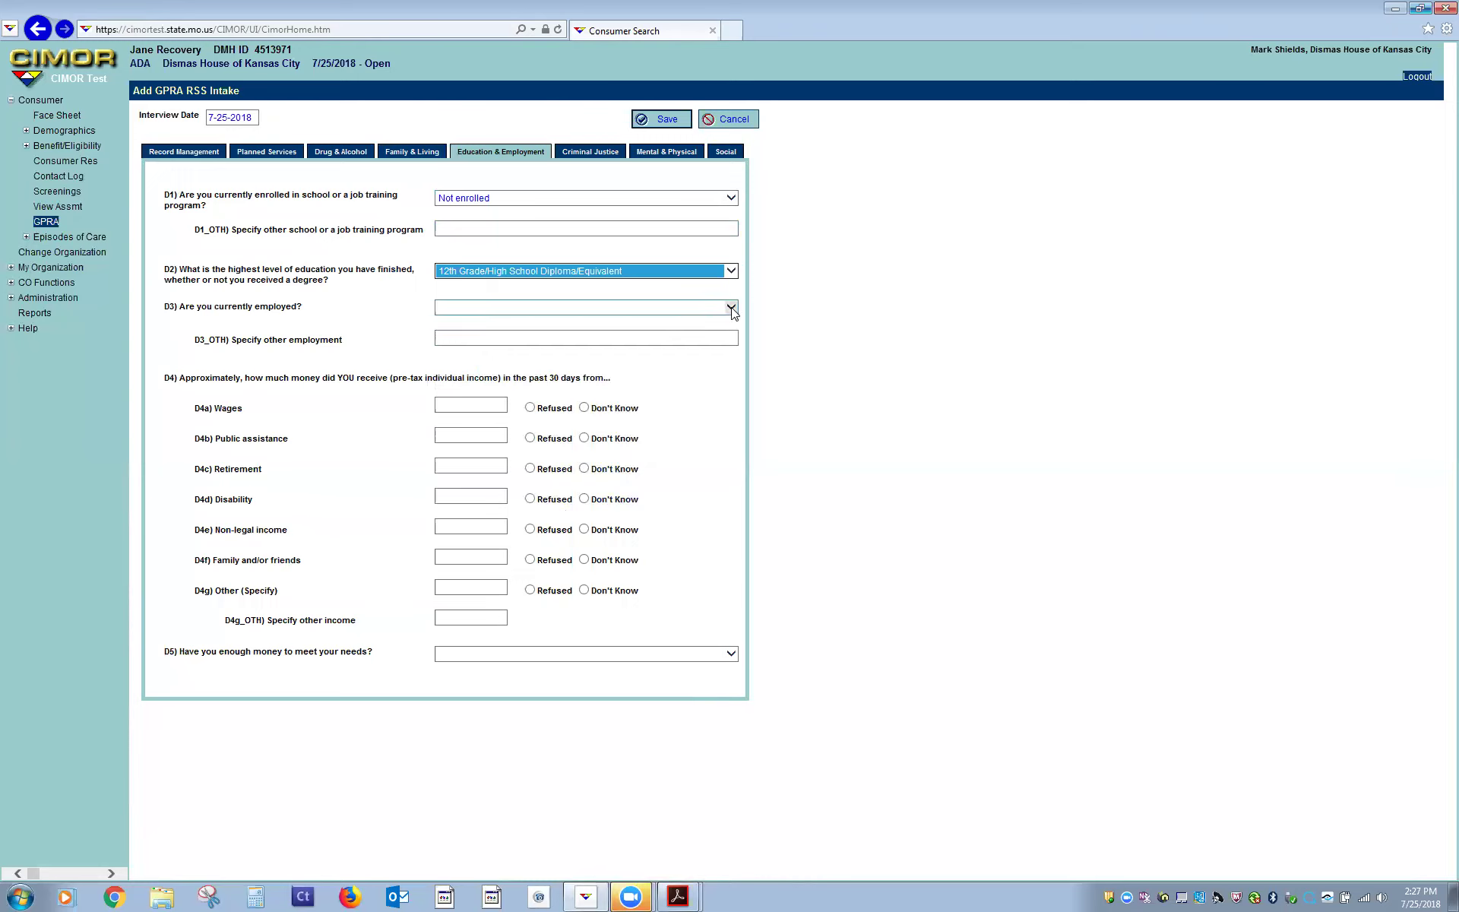
Step: Switch the D2 education level to 11th Grade and back to 12th Grade/High School Diploma/Equivalent
click(684, 278)
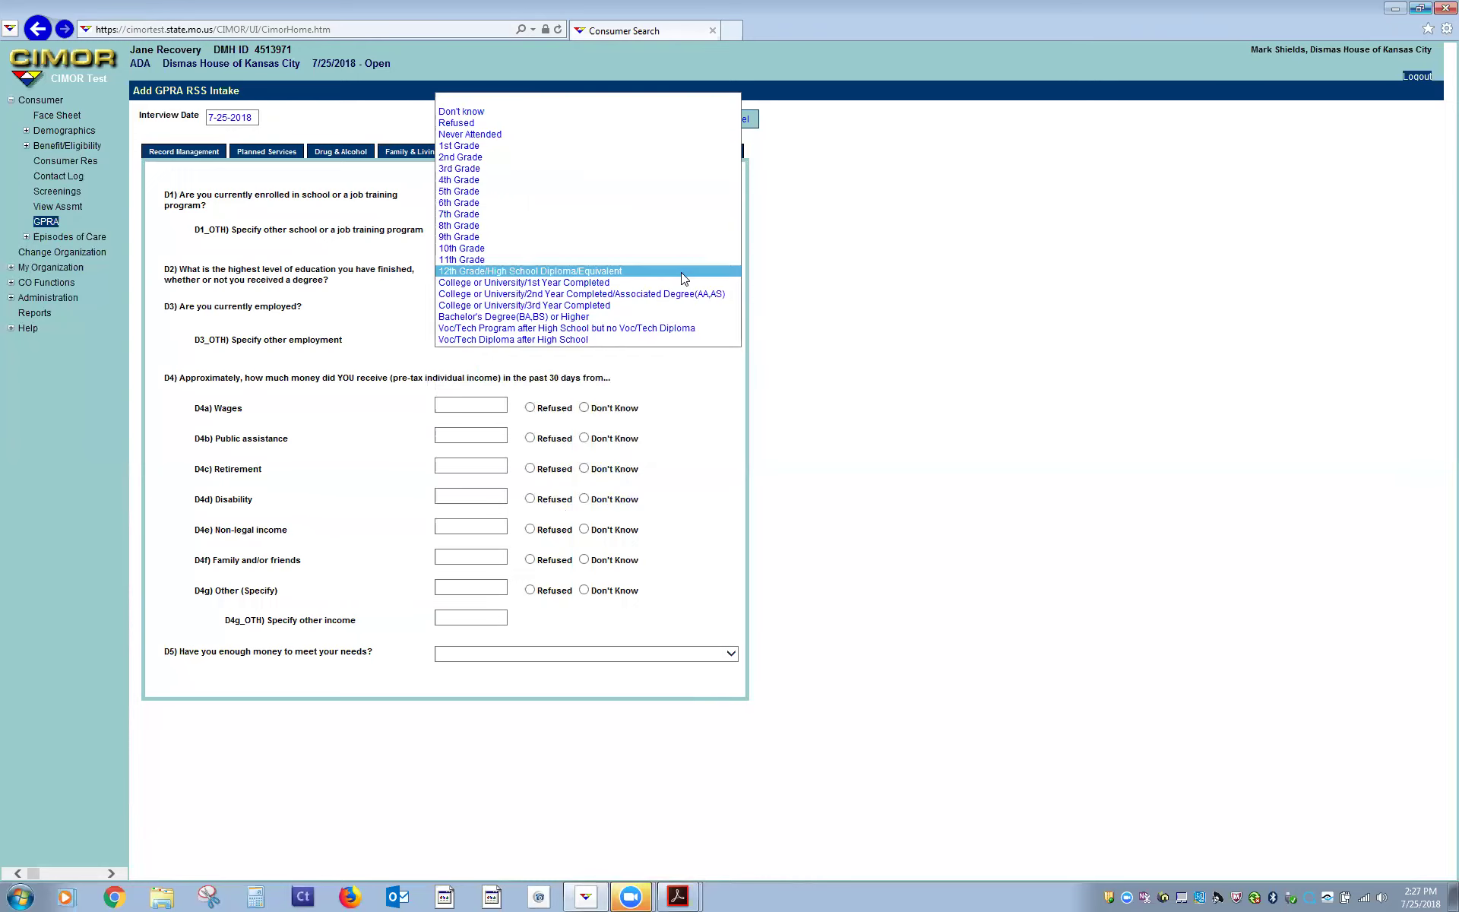
click(524, 263)
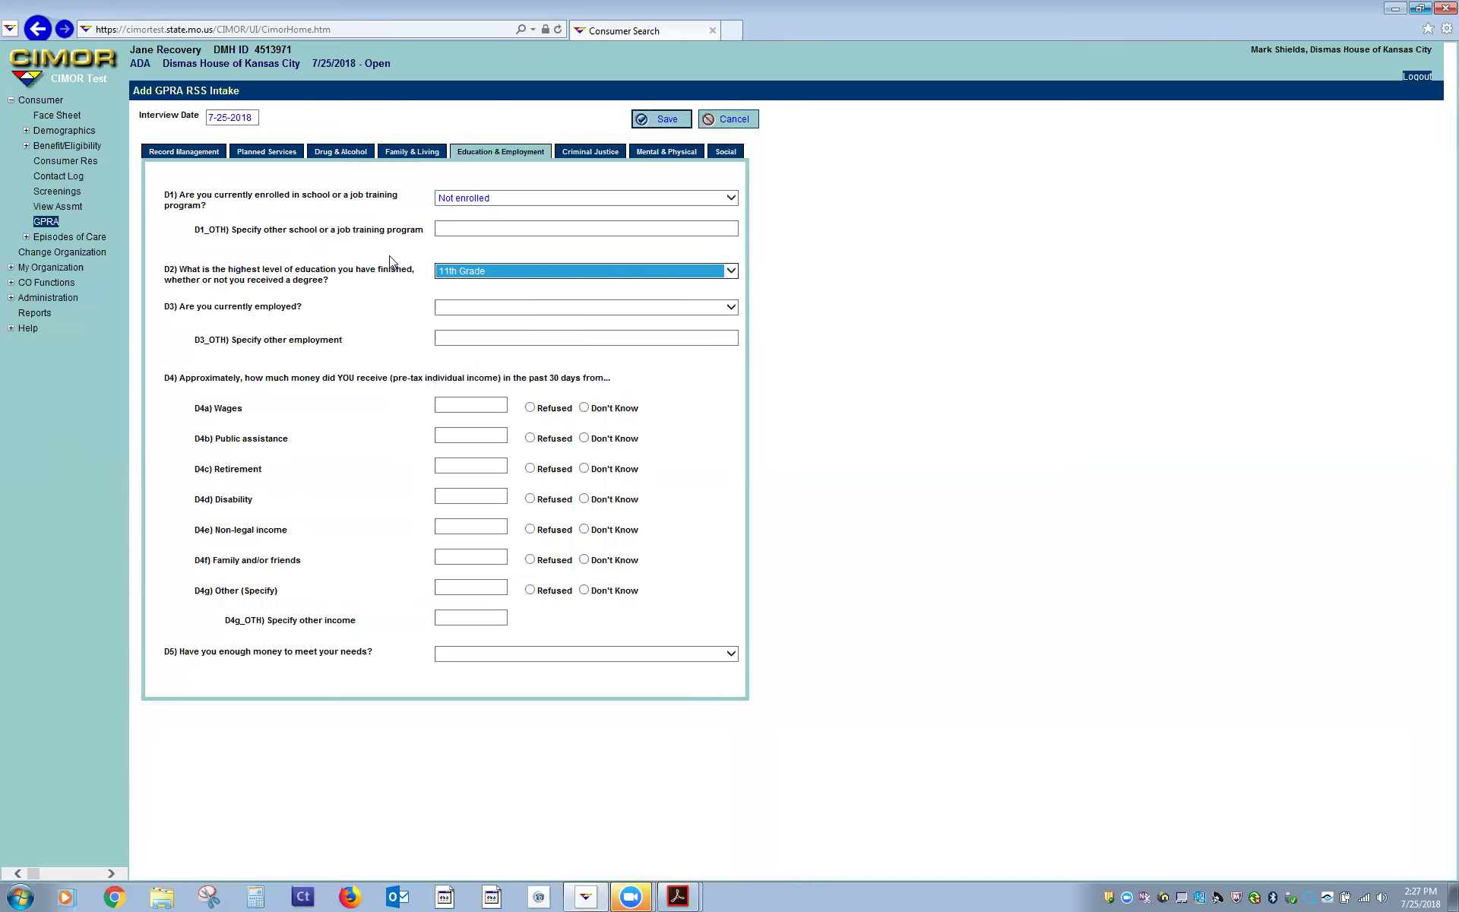
click(547, 272)
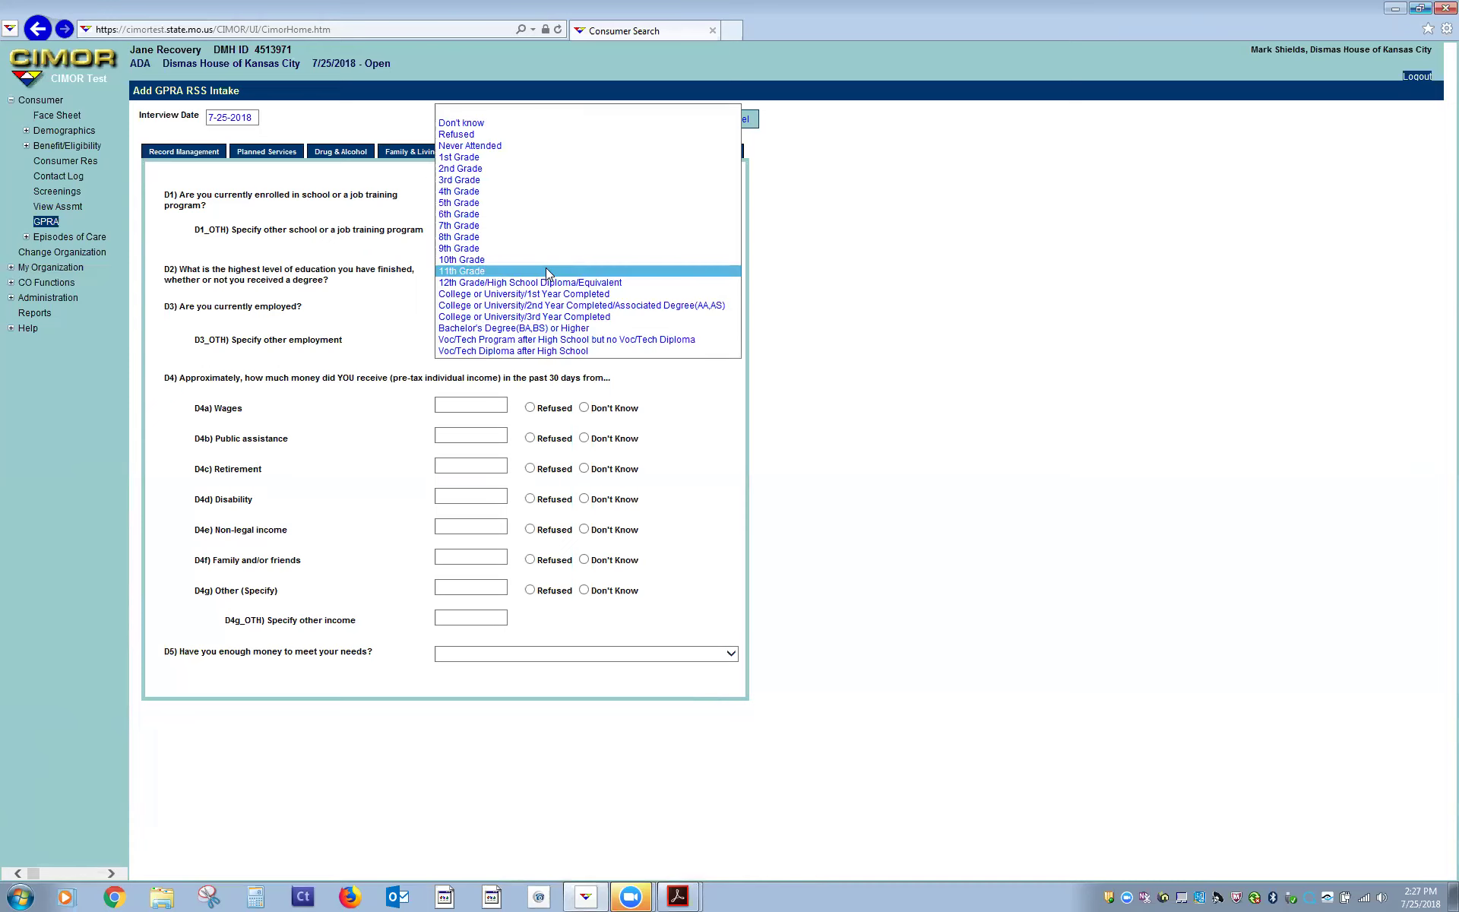
click(545, 282)
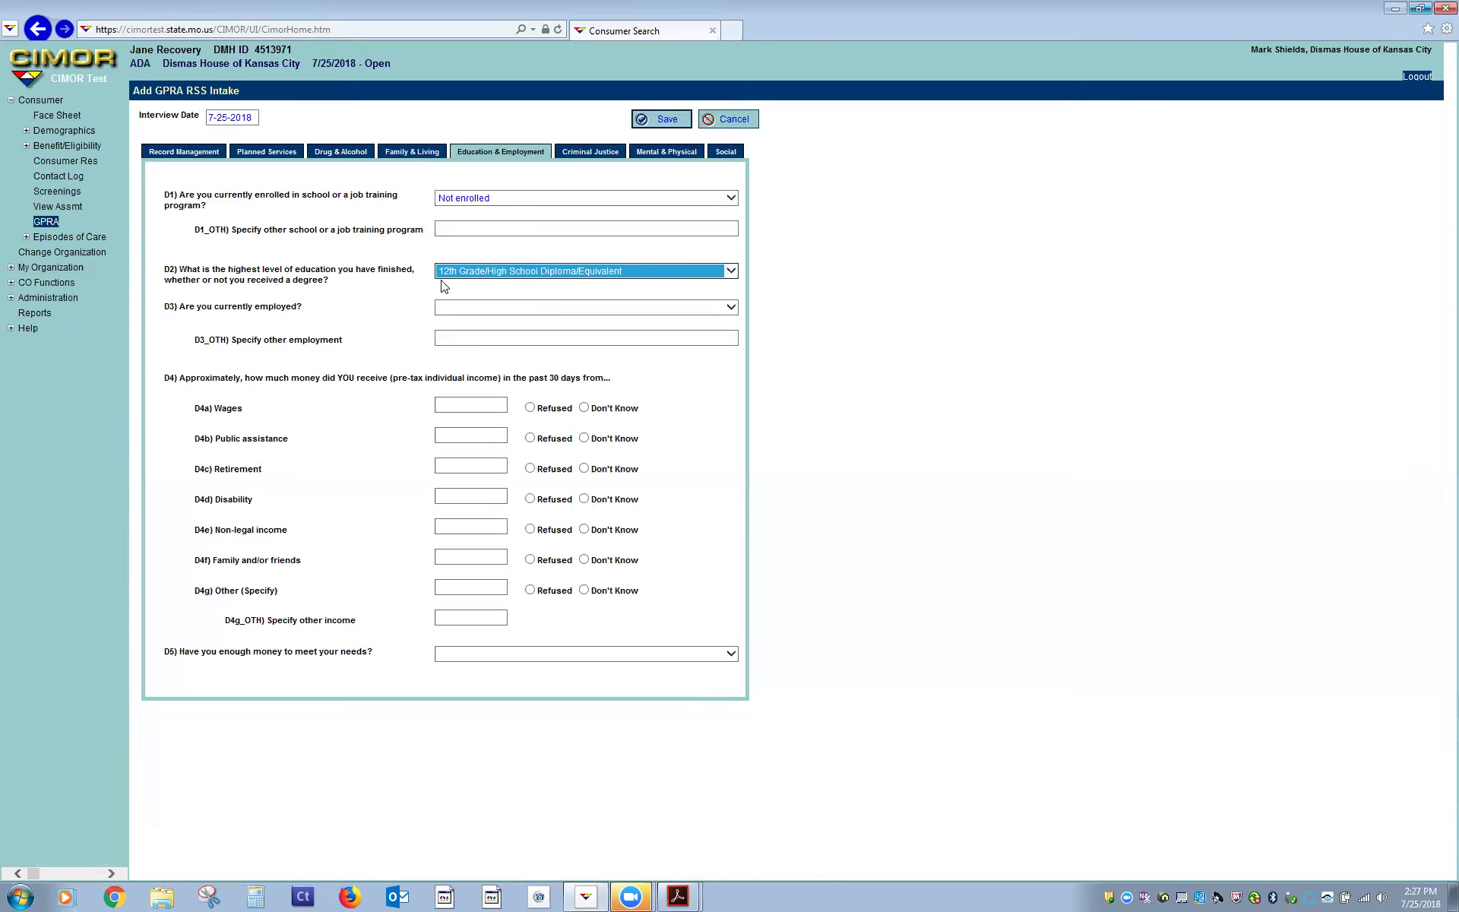
Step: Set the D3 current employment status to Unemployed, looking for work
click(559, 308)
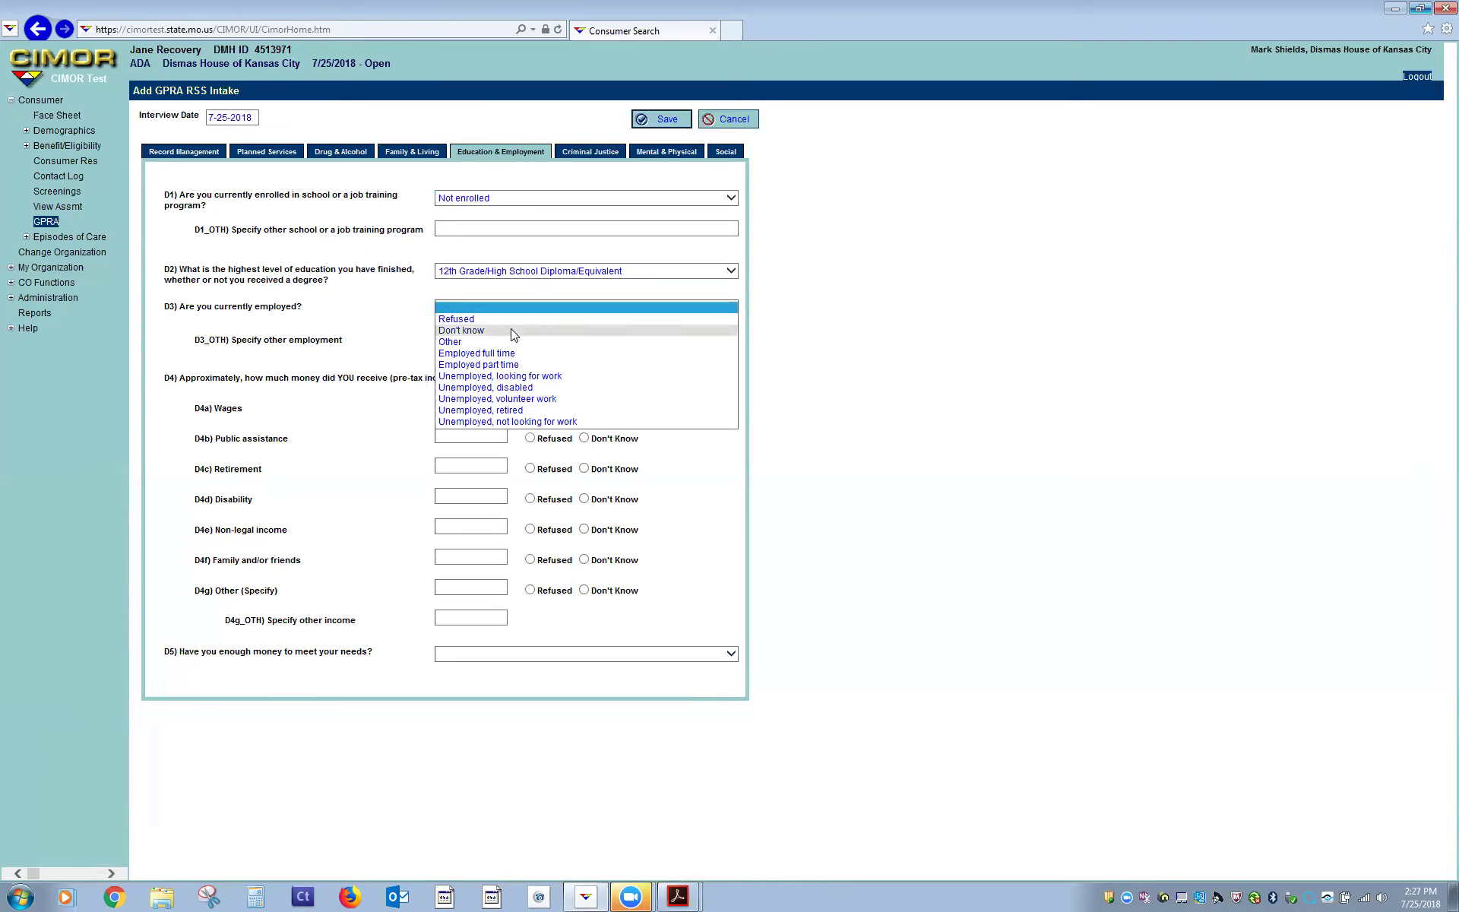
click(531, 378)
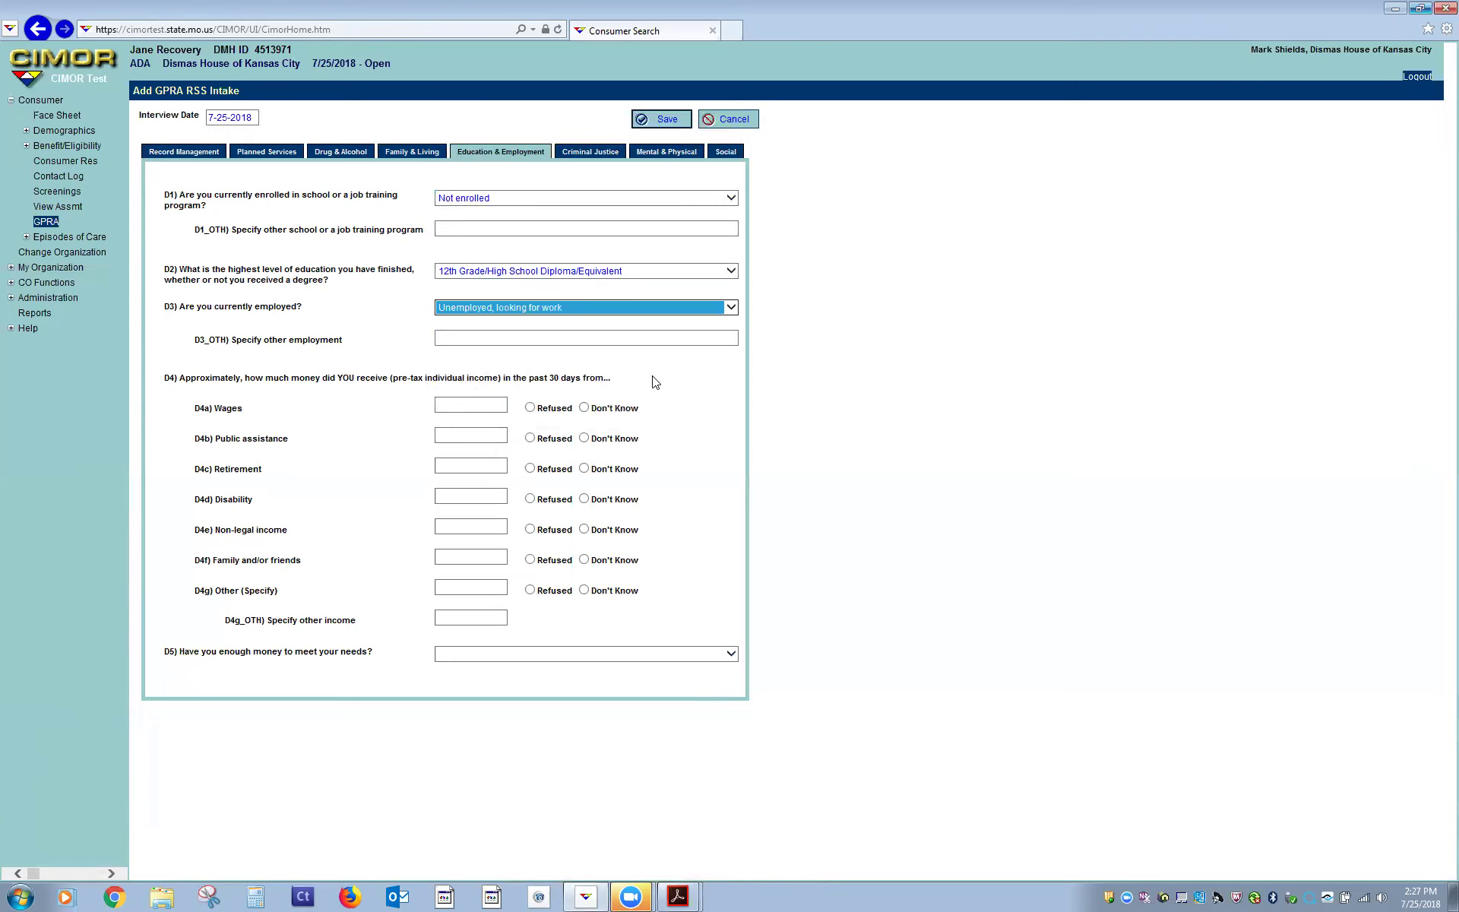
Step: Enter 0 for every D4 income source from D4a Wages through D4g Other, leaving D4g_OTH blank
click(471, 405)
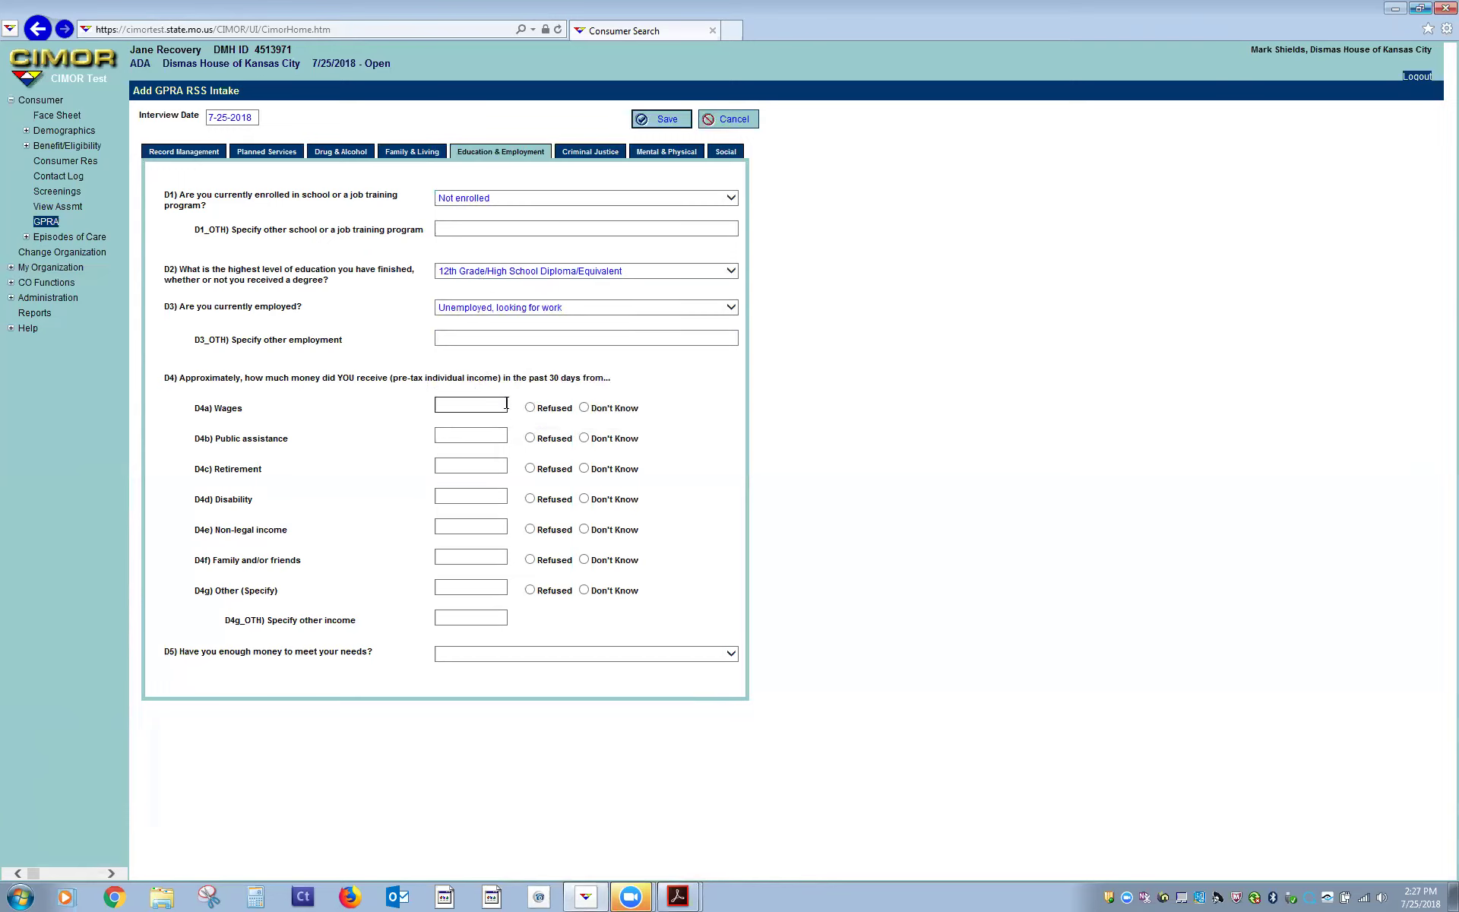
text(0)
key(Tab)
text(0)
key(Tab)
text(0)
key(Tab)
key(Tab)
text(0)
key(Tab)
key(Tab)
text(0)
key(Tab)
key(Tab)
text(0)
key(Tab)
key(Tab)
key(Tab)
key(Tab)
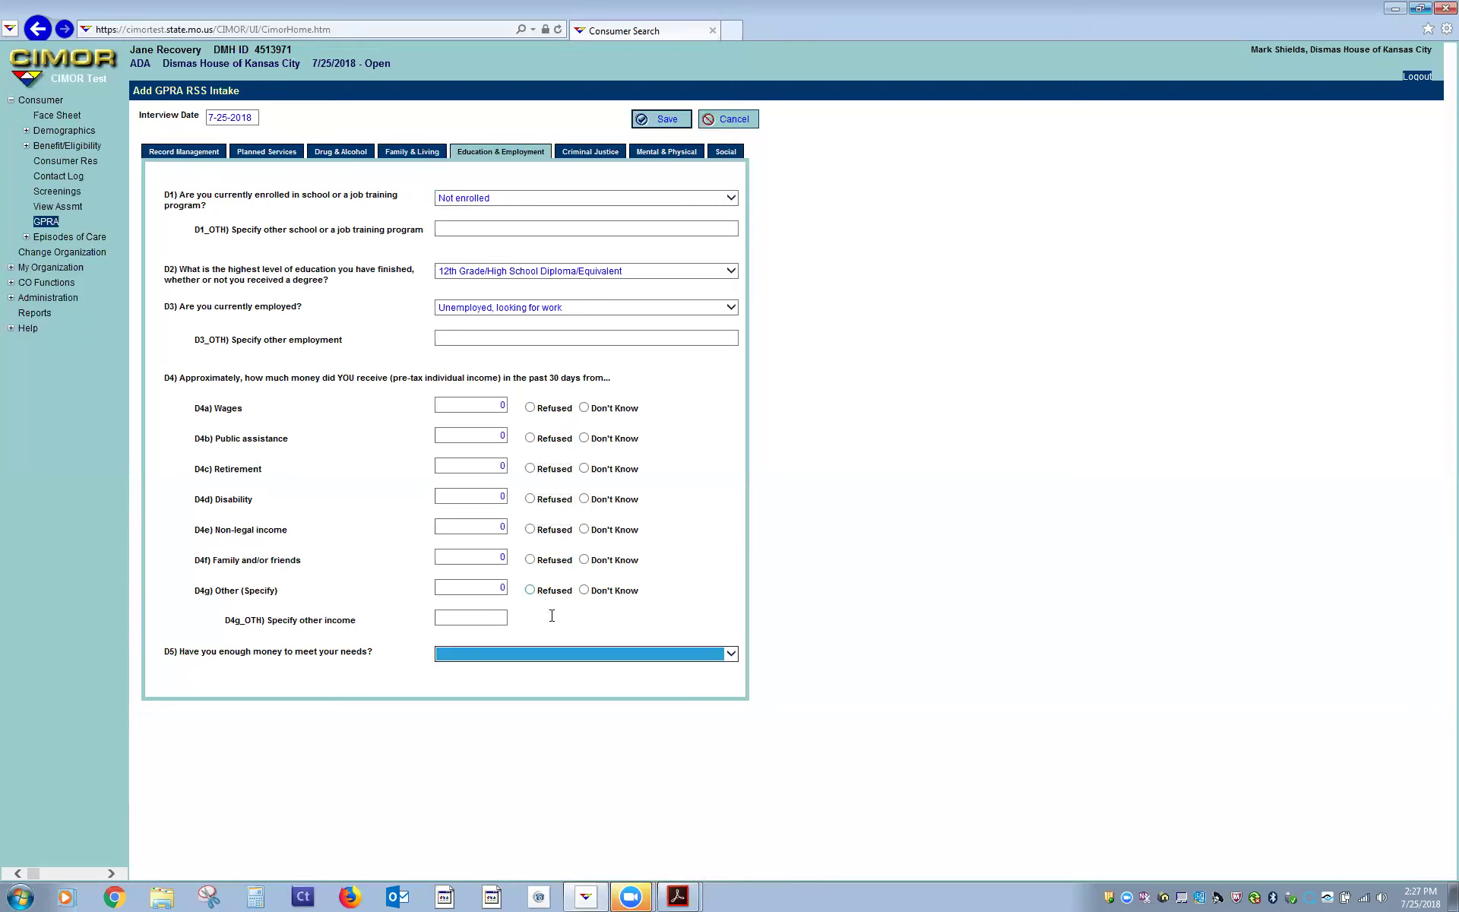
Step: Answer D5 about having enough money with A little, and open the Criminal Justice section
click(575, 658)
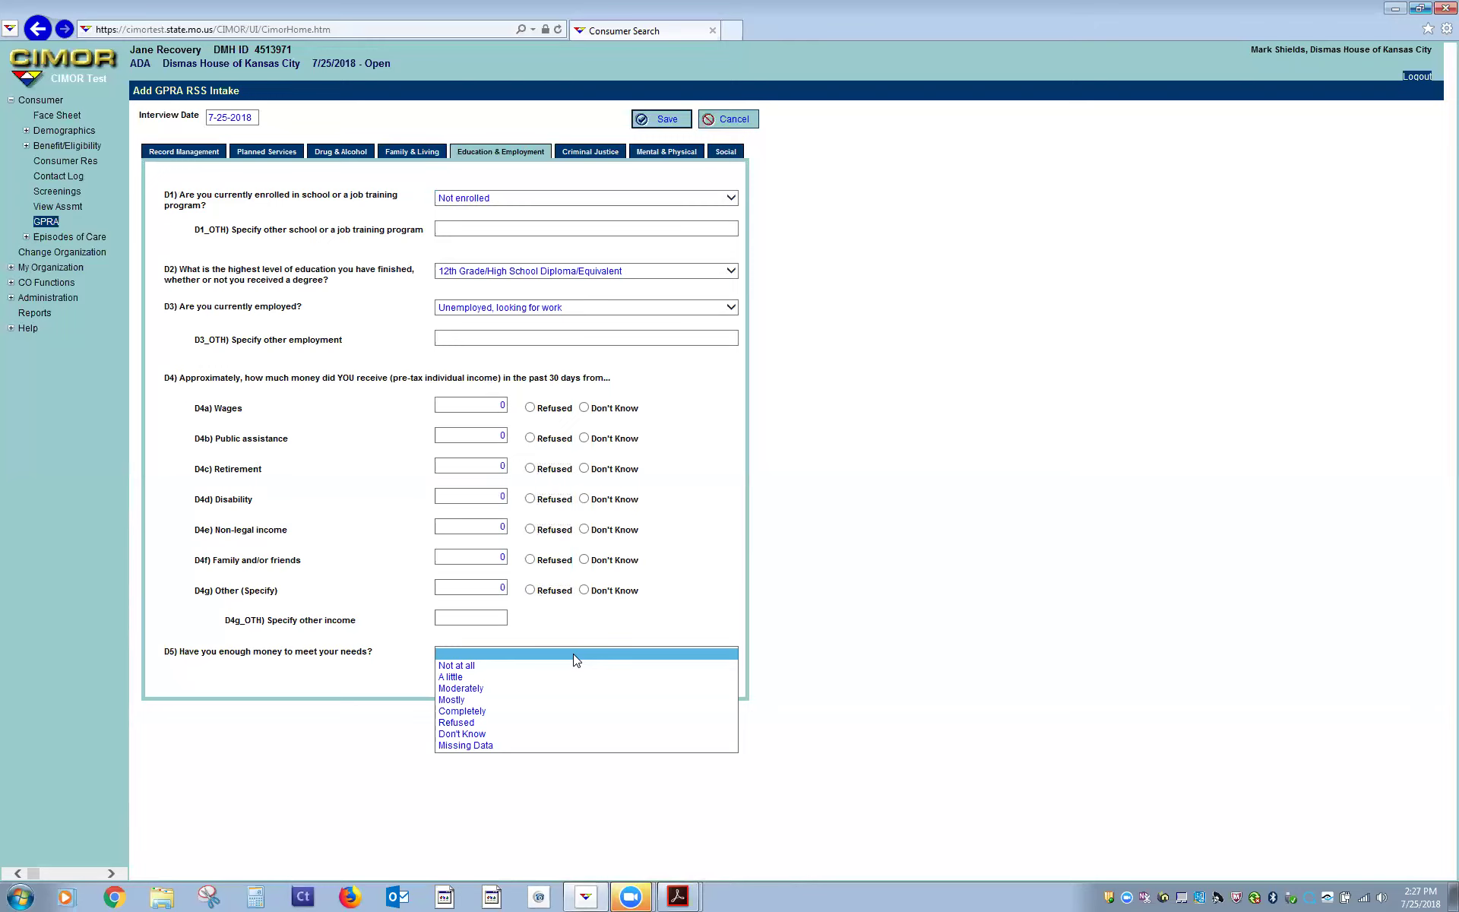
click(490, 678)
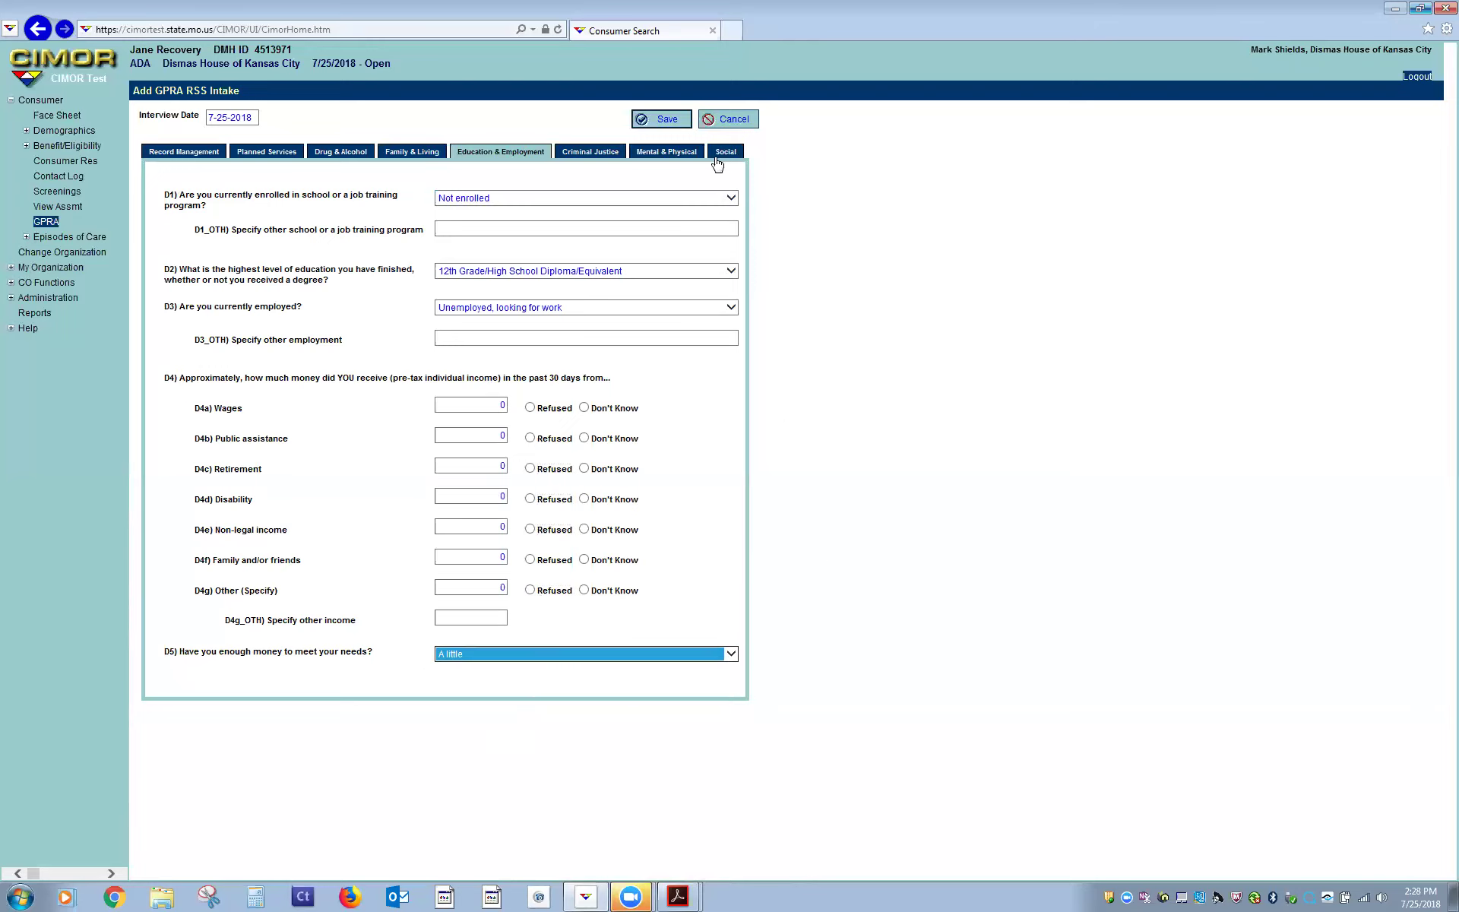
click(608, 156)
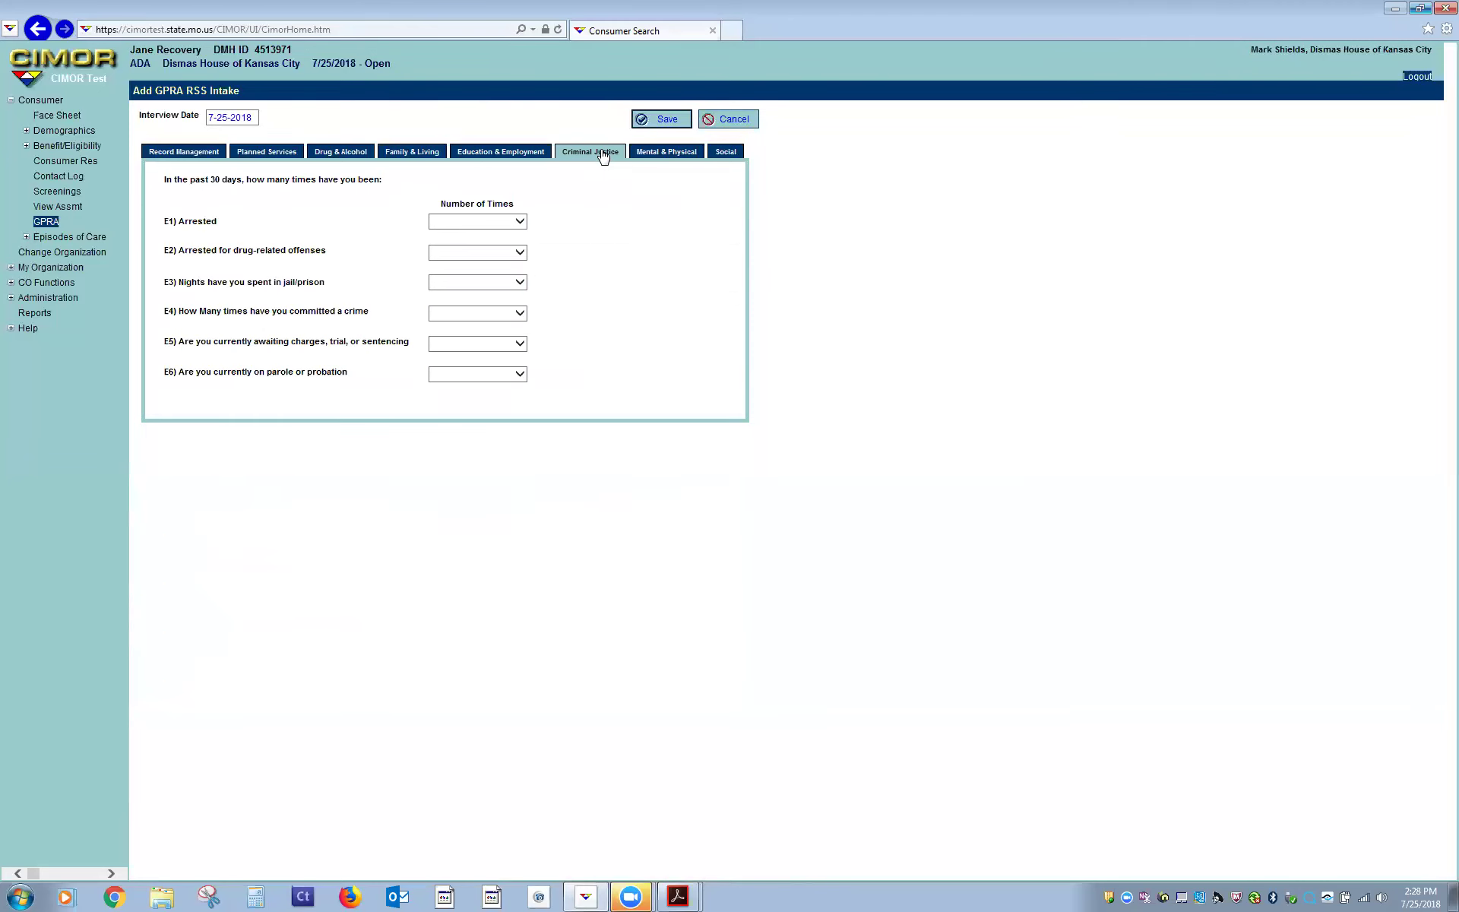
Step: Set the past-30-day counts for E1 arrests, E2 drug-related arrests, E3 jail nights and E4 crimes committed to 0
click(509, 224)
click(475, 253)
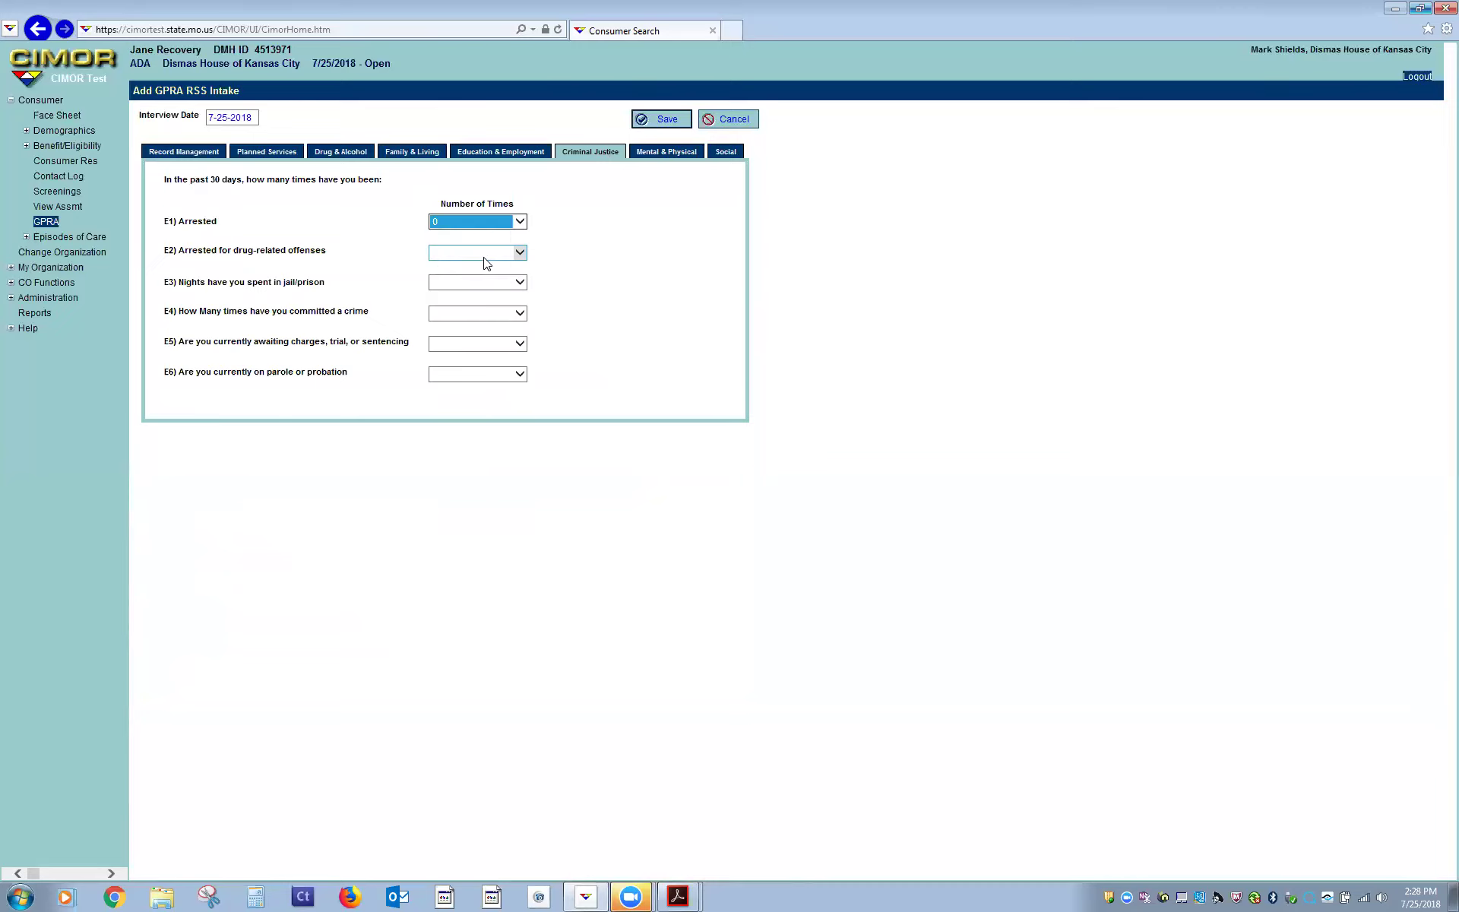
click(486, 260)
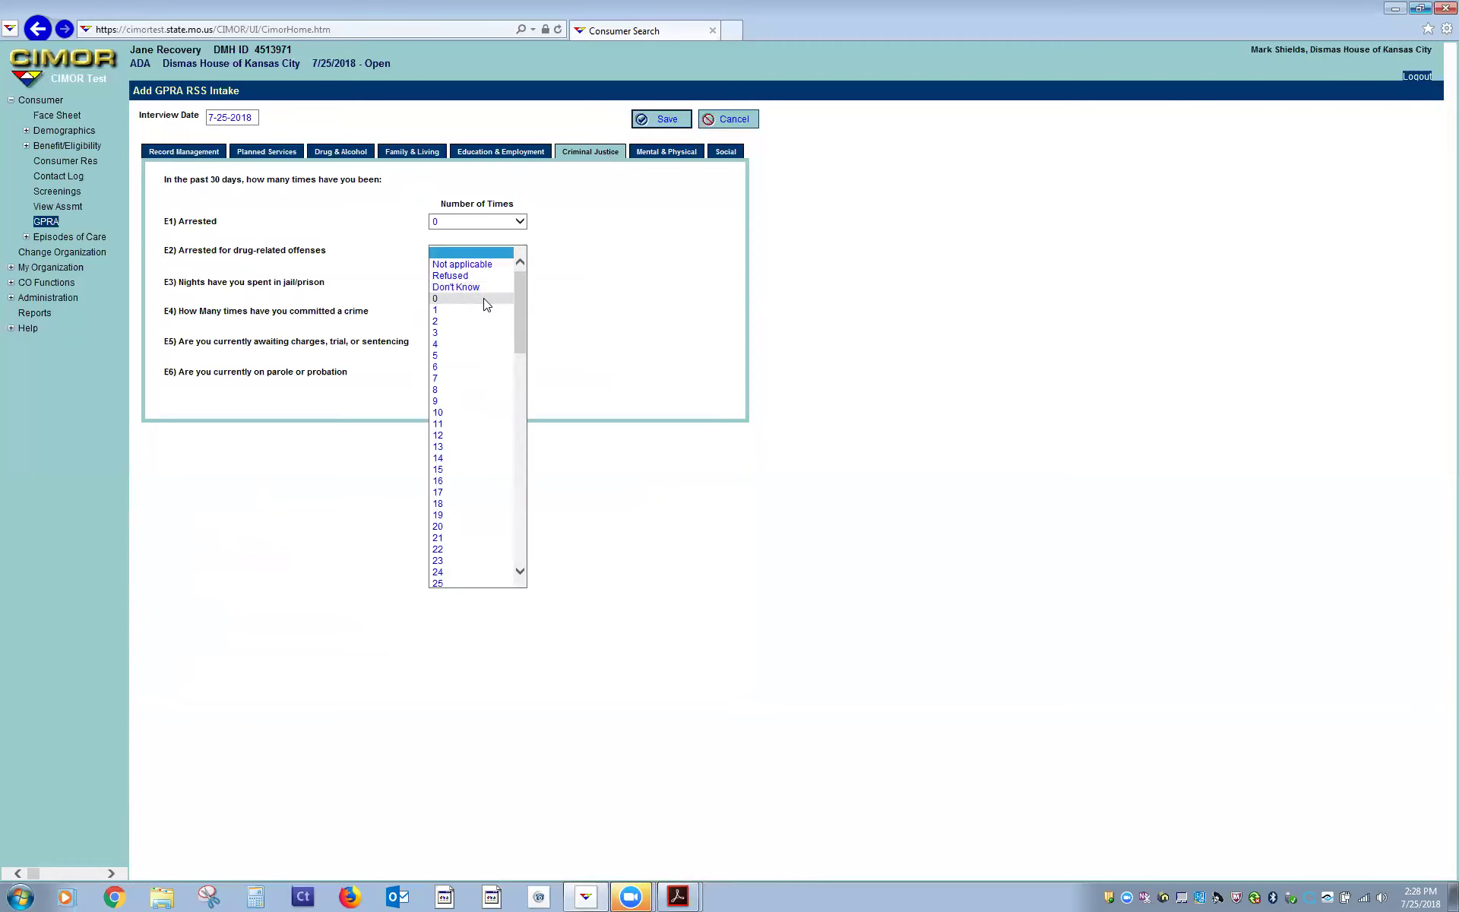
click(486, 301)
click(486, 284)
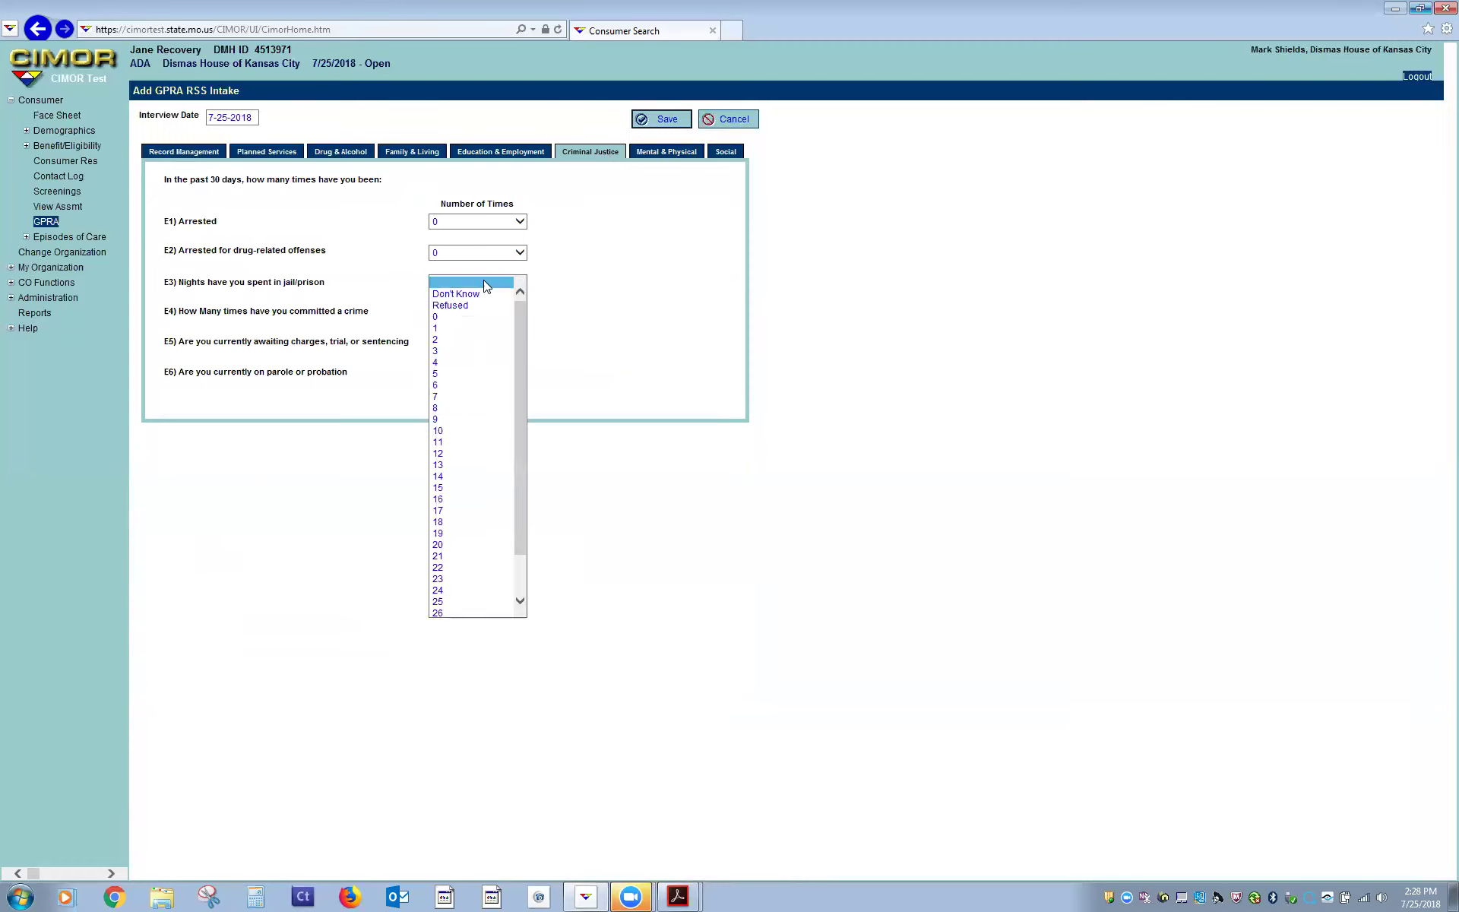
click(473, 317)
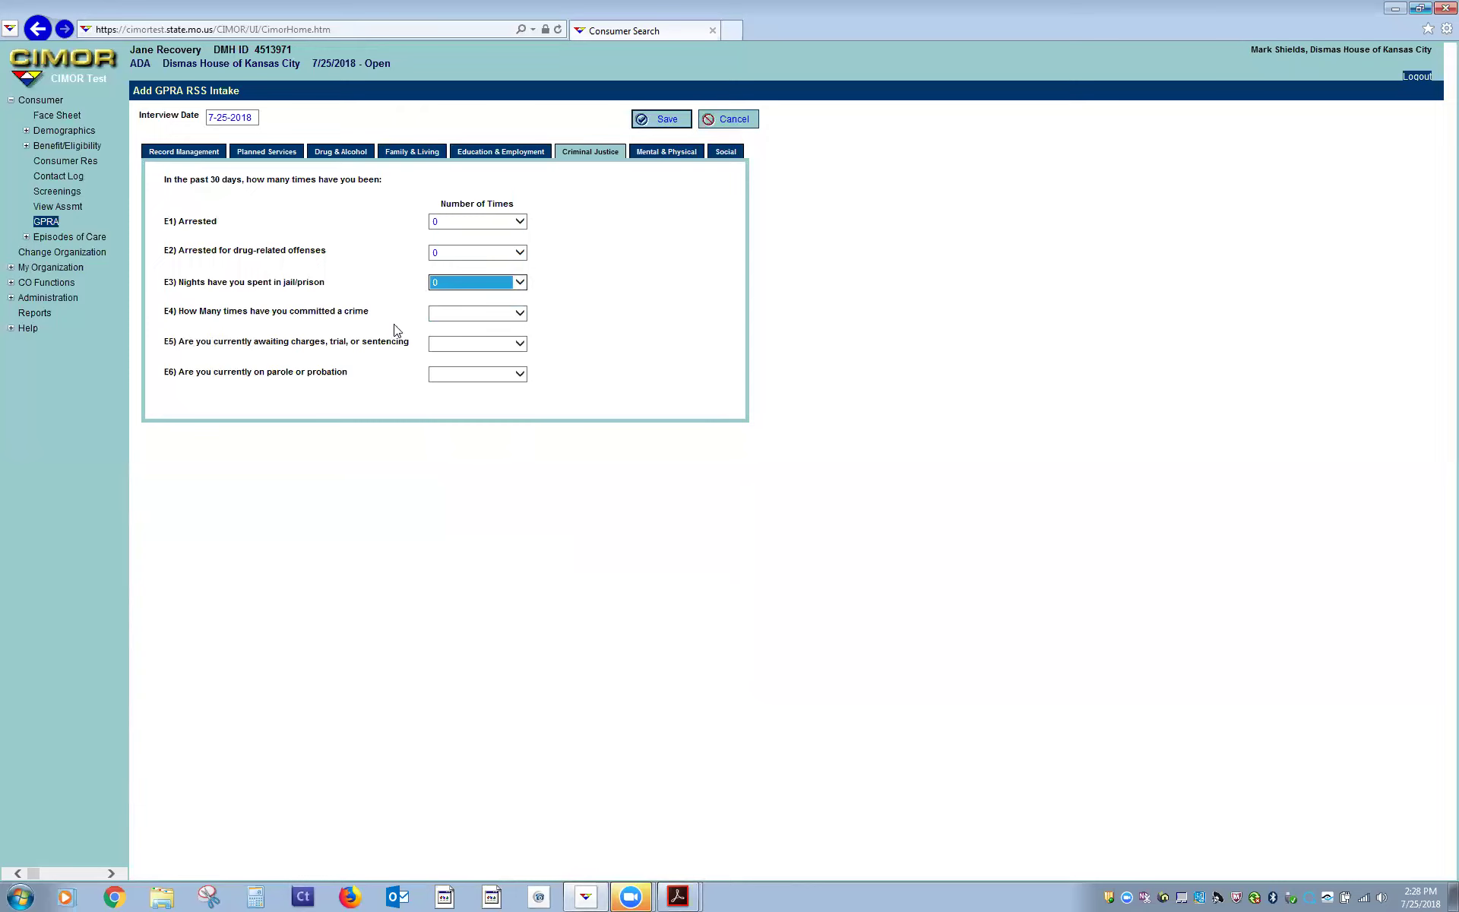
click(479, 314)
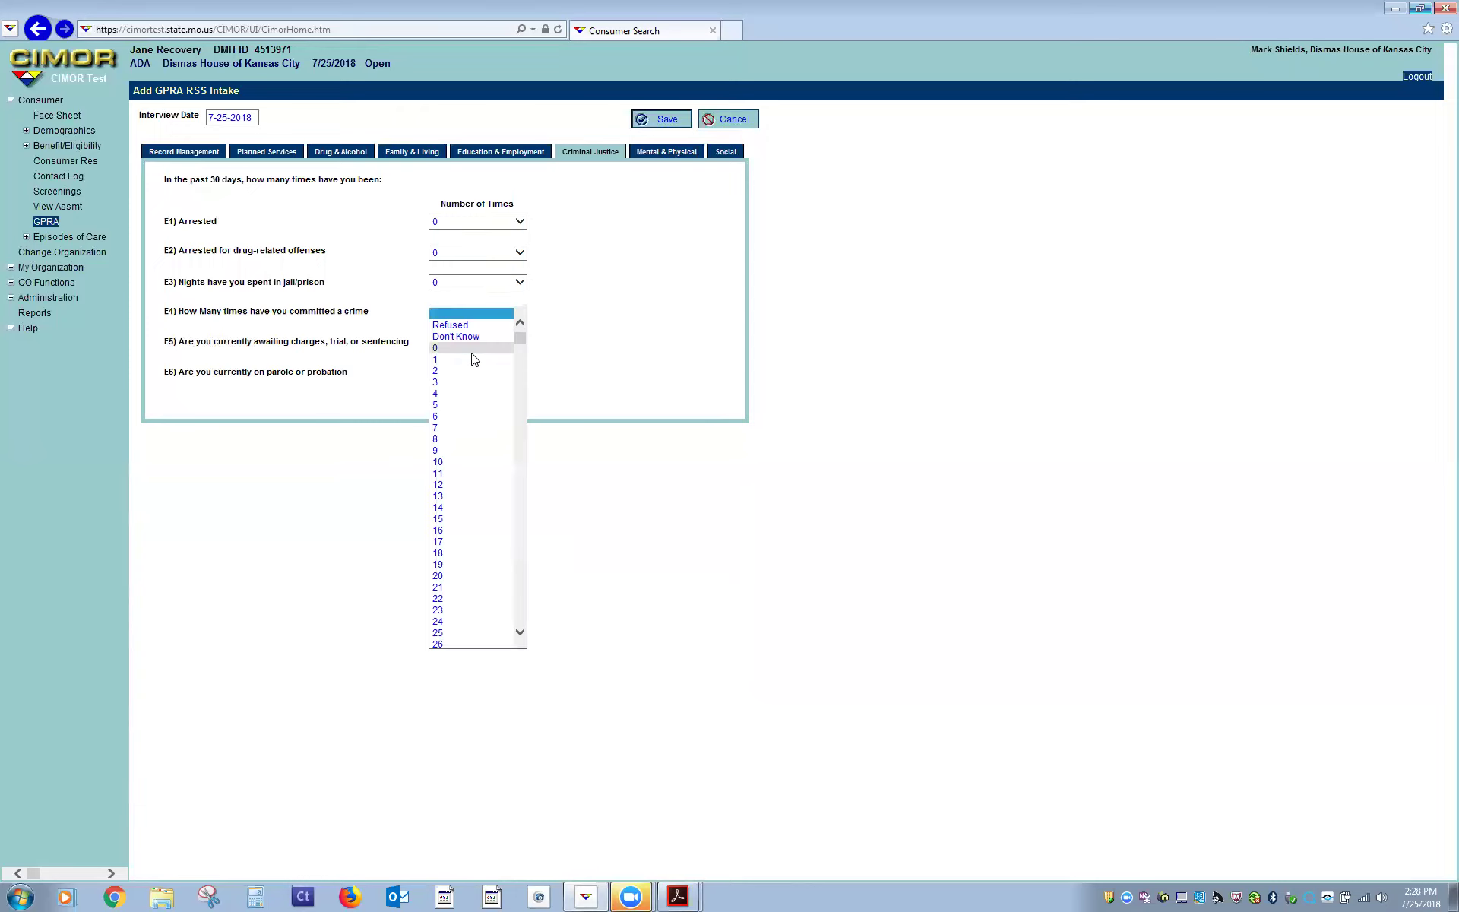
click(473, 348)
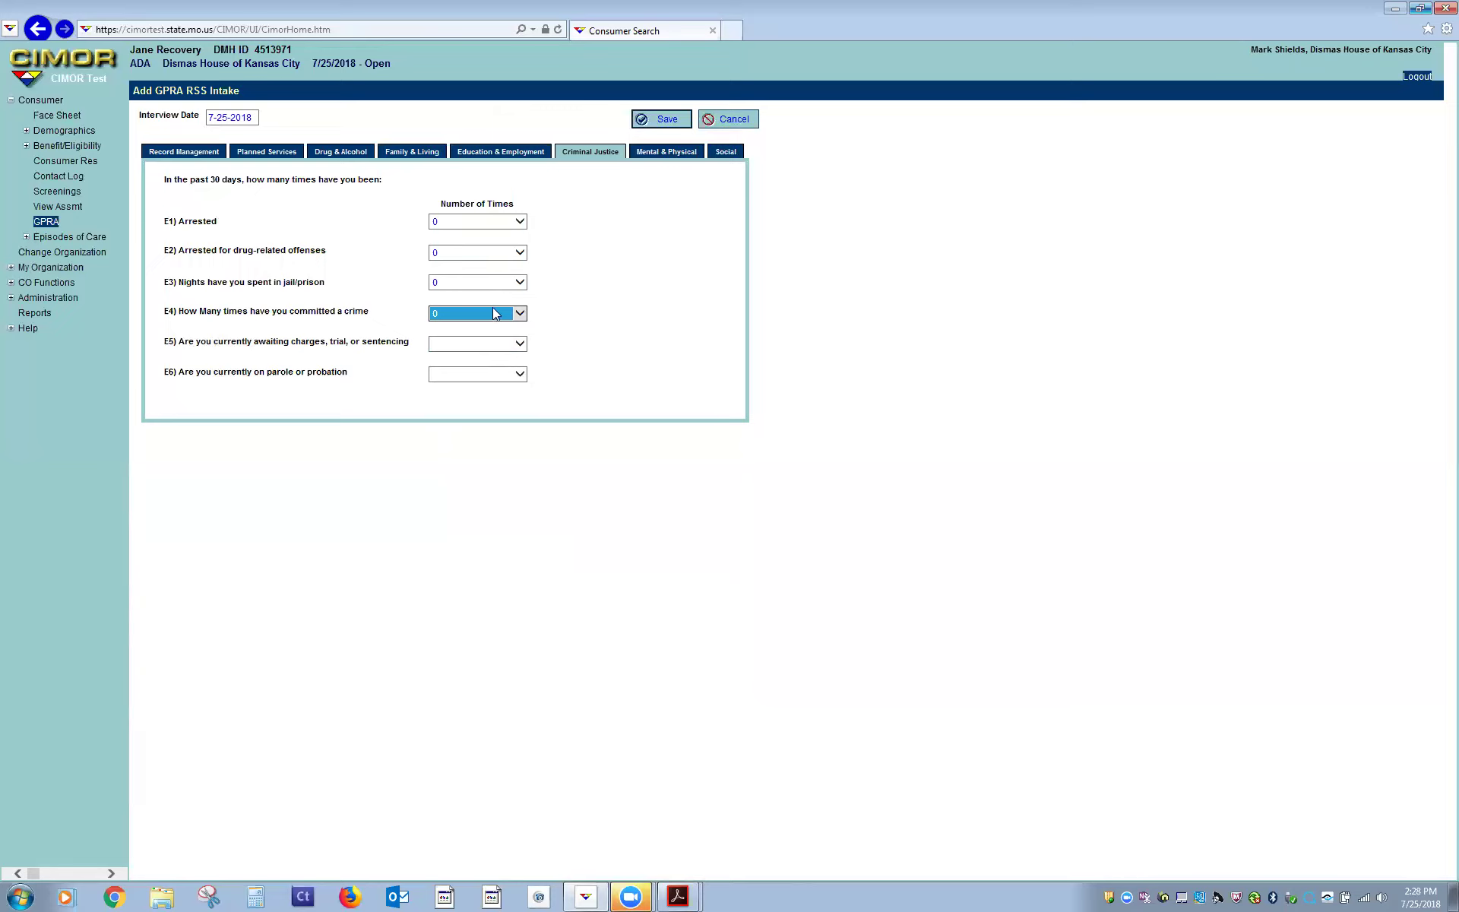
Step: Answer No to E5 awaiting charges, trial or sentencing and to E6 parole or probation
click(471, 347)
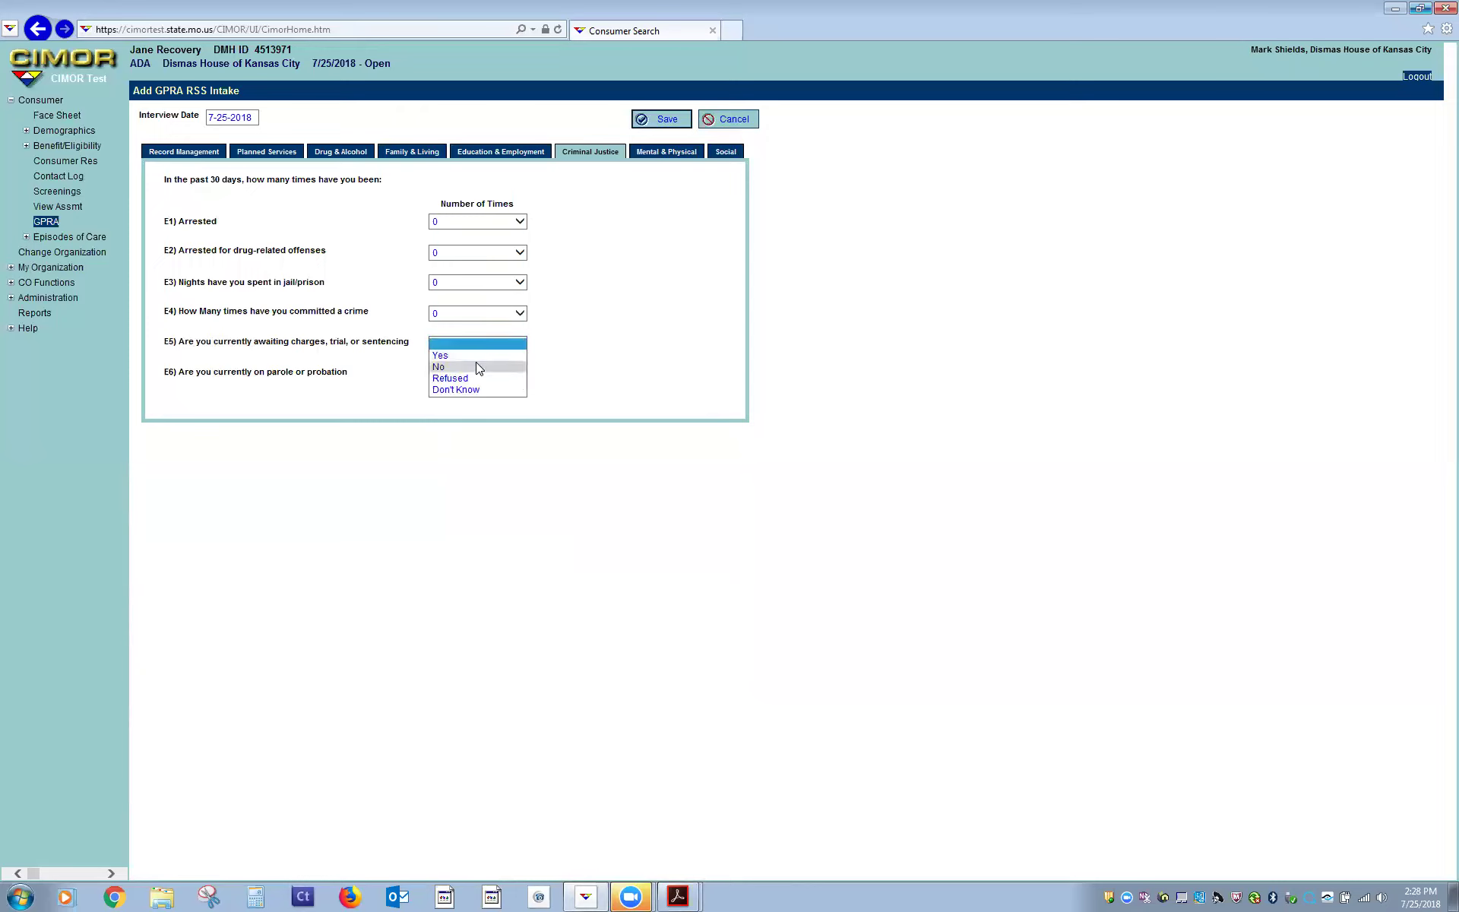
click(479, 367)
click(471, 377)
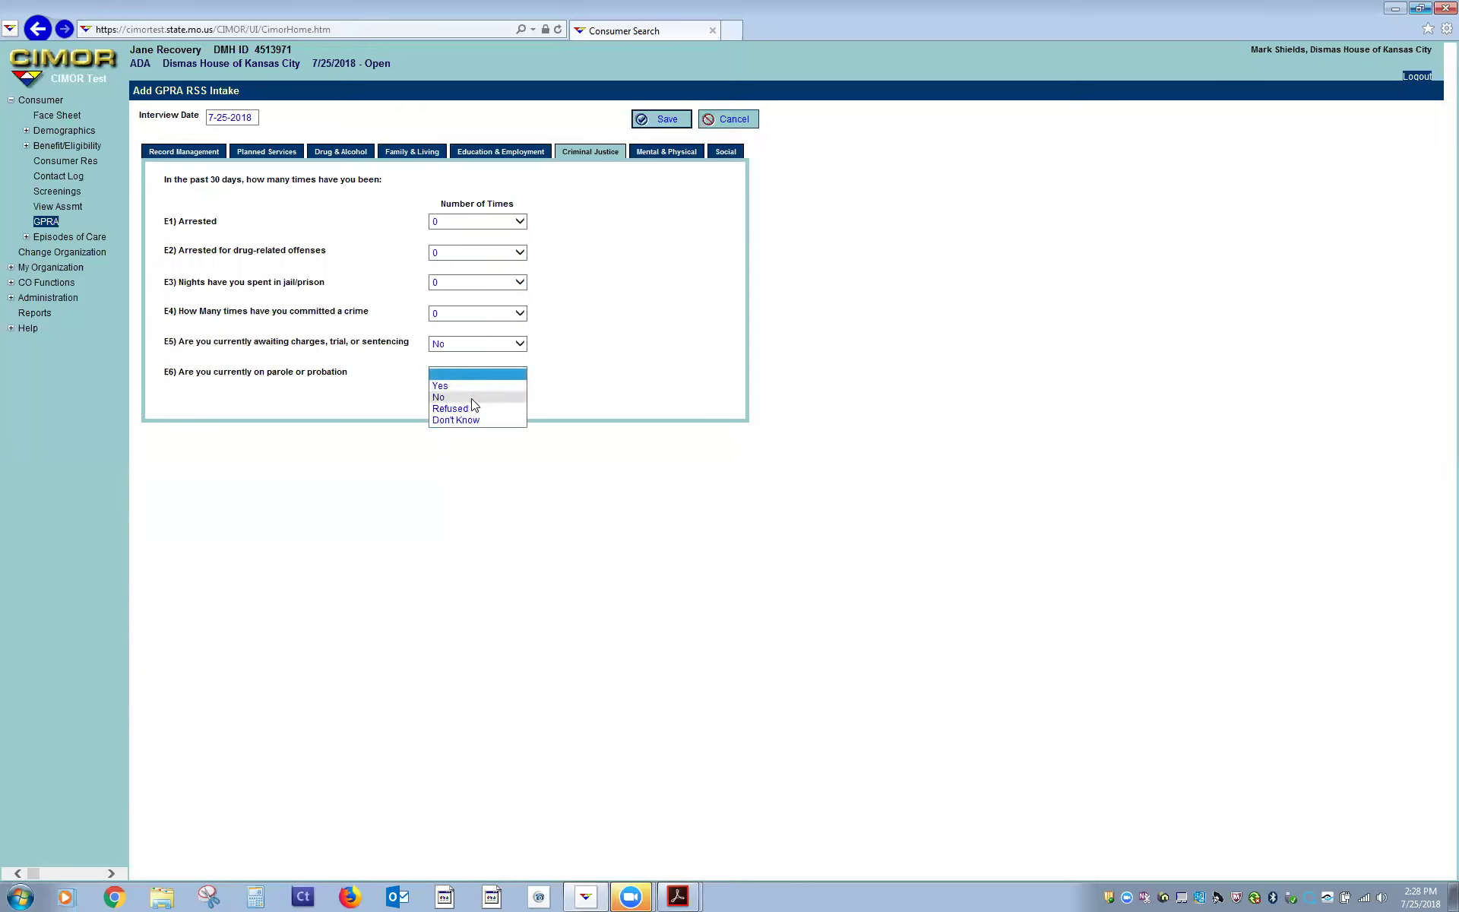
click(469, 397)
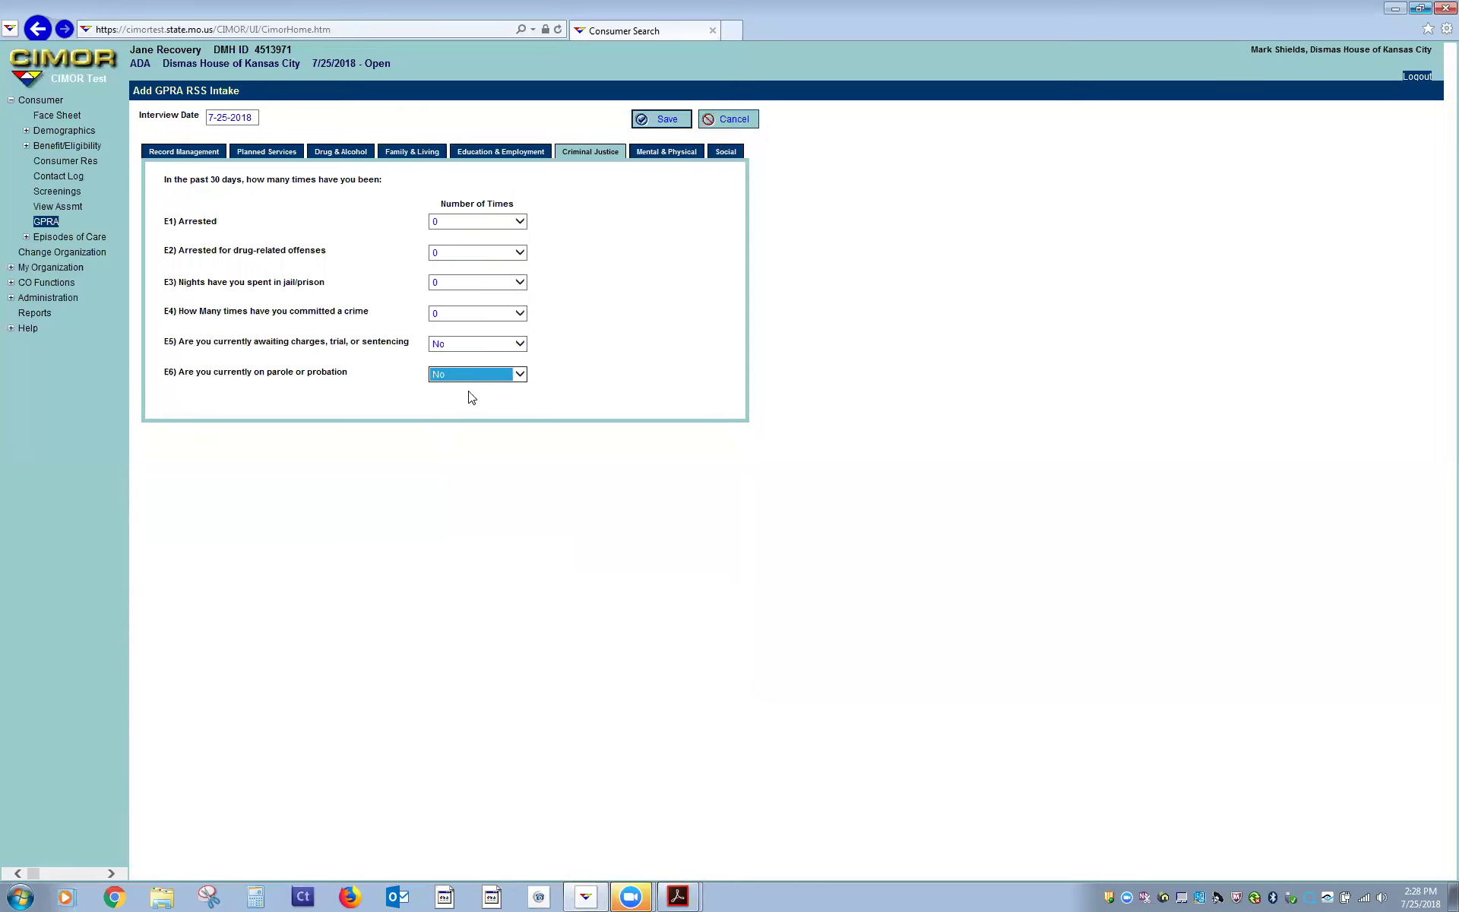
Step: Open the Mental & Physical section and rate the F1 overall health as Good
click(683, 155)
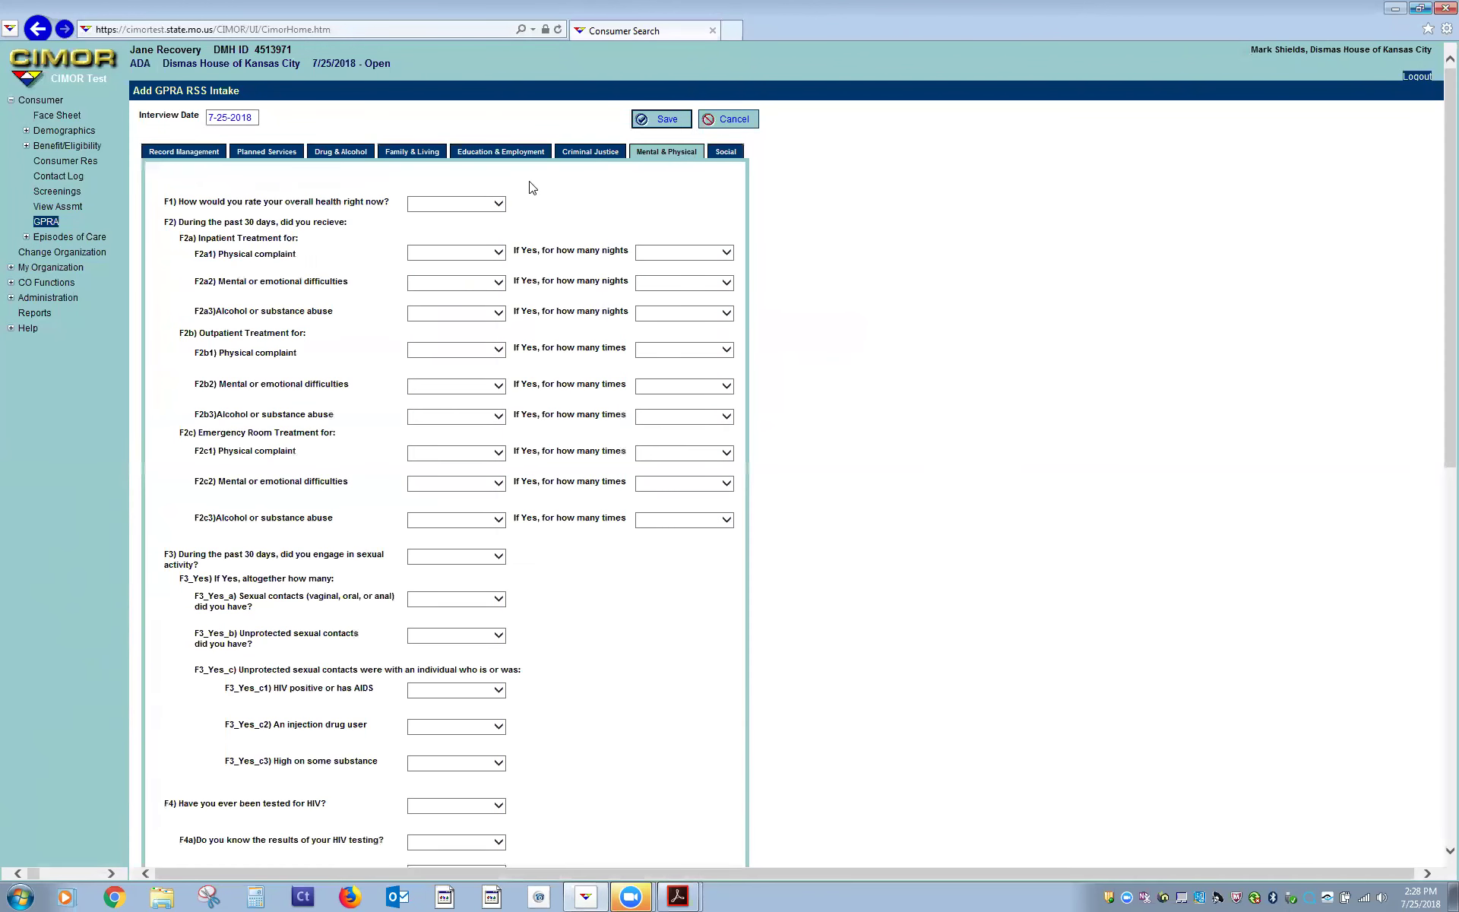
click(462, 208)
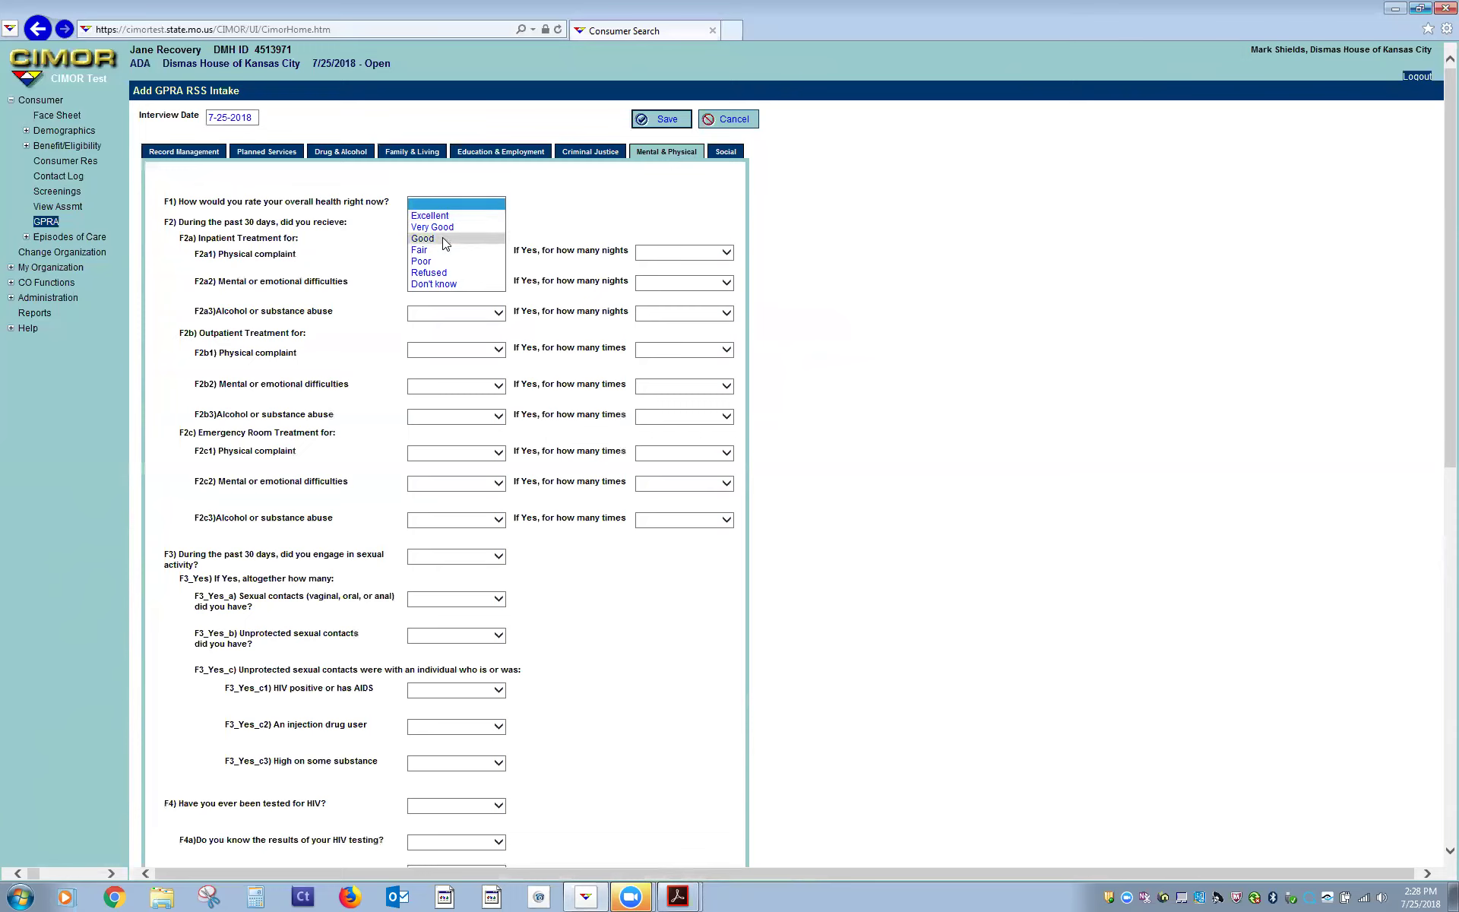
click(446, 240)
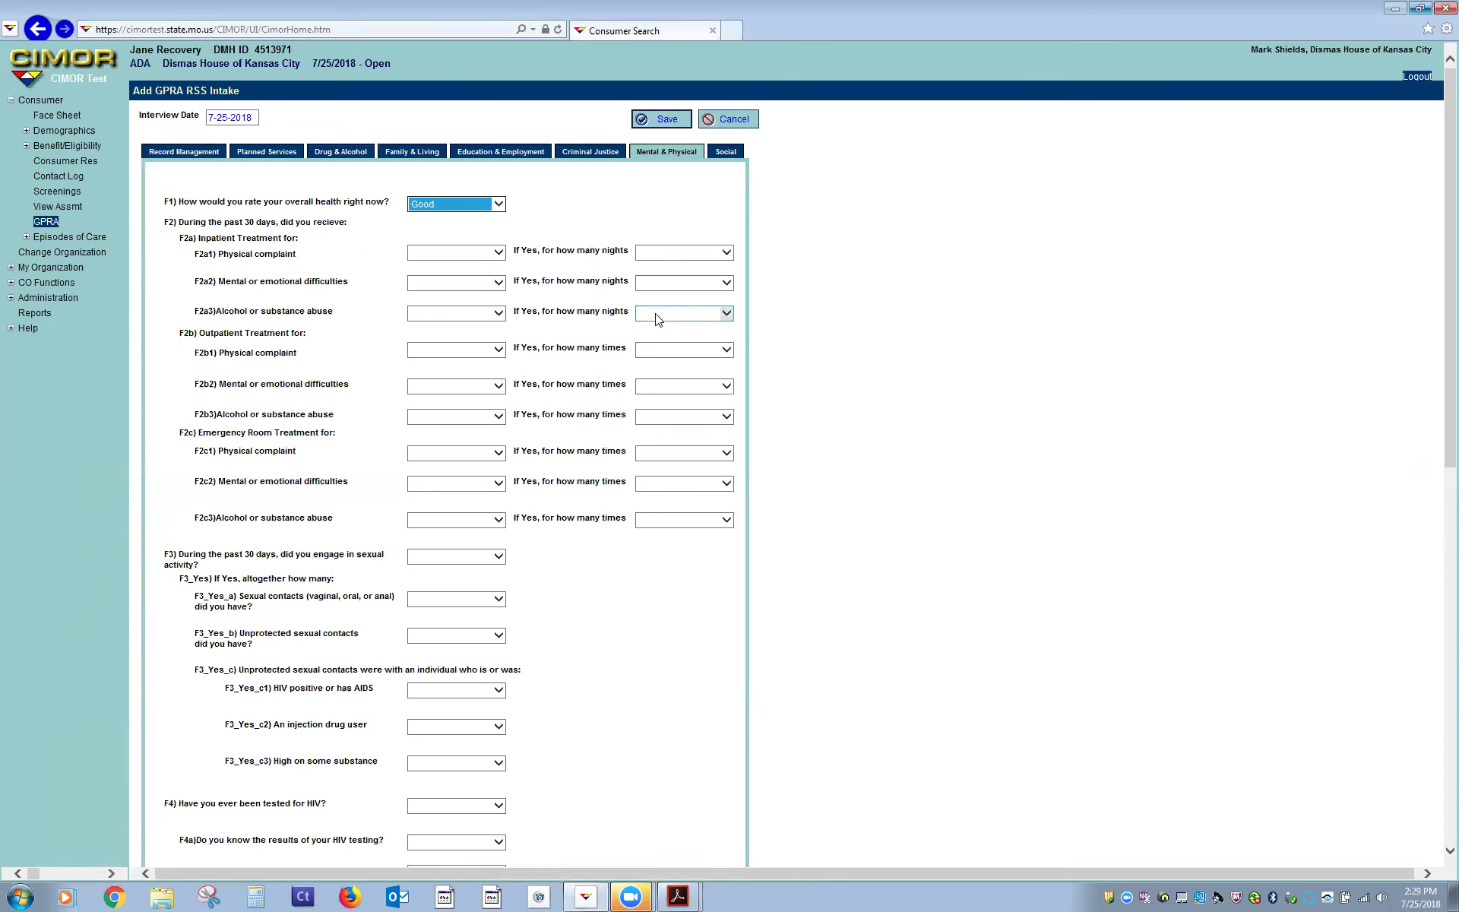
Step: Answer No to all three F2a inpatient treatment questions, leaving their number of nights blank
click(478, 258)
key(n)
key(Tab)
key(Tab)
key(n)
key(Tab)
key(Tab)
key(n)
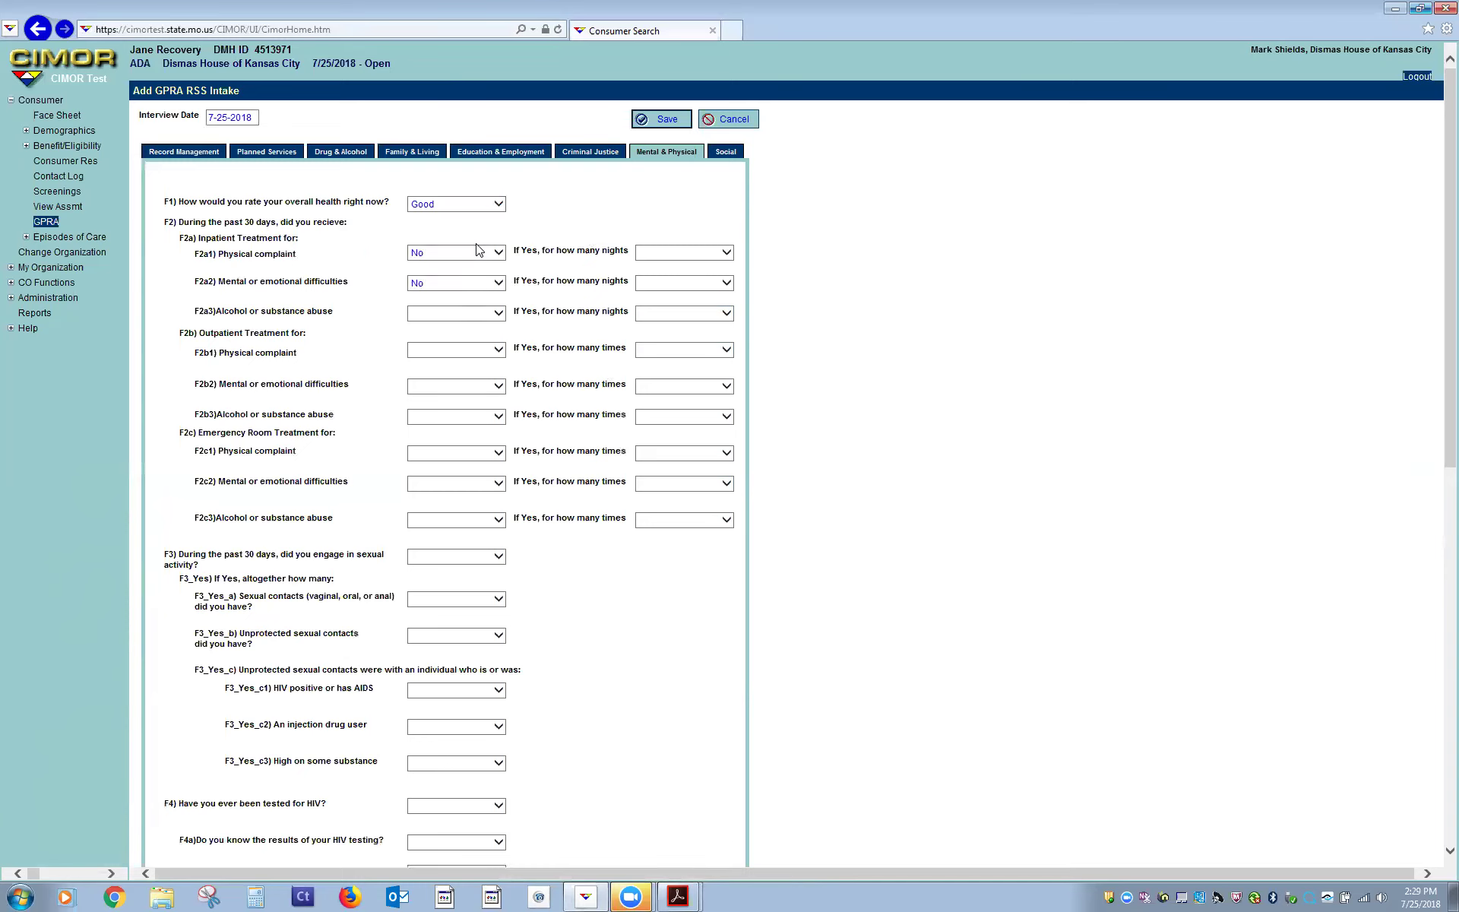
Step: Answer No to all three F2b outpatient treatment questions, leaving their number of times blank
key(Tab)
key(Tab)
key(n)
key(Tab)
key(Tab)
key(n)
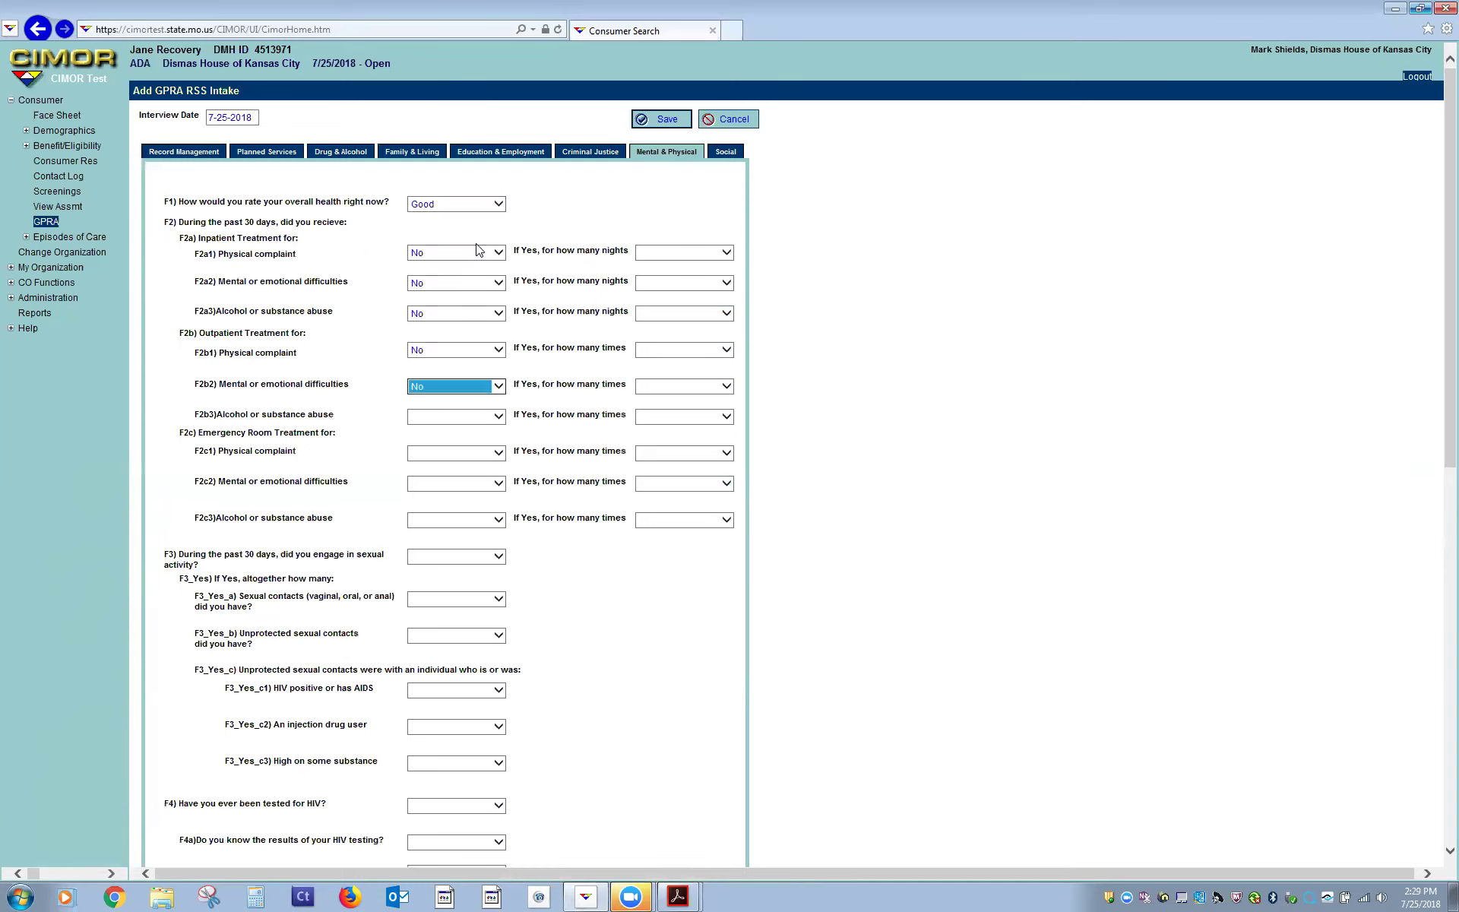
key(Tab)
key(Tab)
key(n)
Step: Answer No to all three F2c emergency room treatment questions, leaving their number of times blank
key(Tab)
key(Tab)
key(n)
key(Tab)
key(Tab)
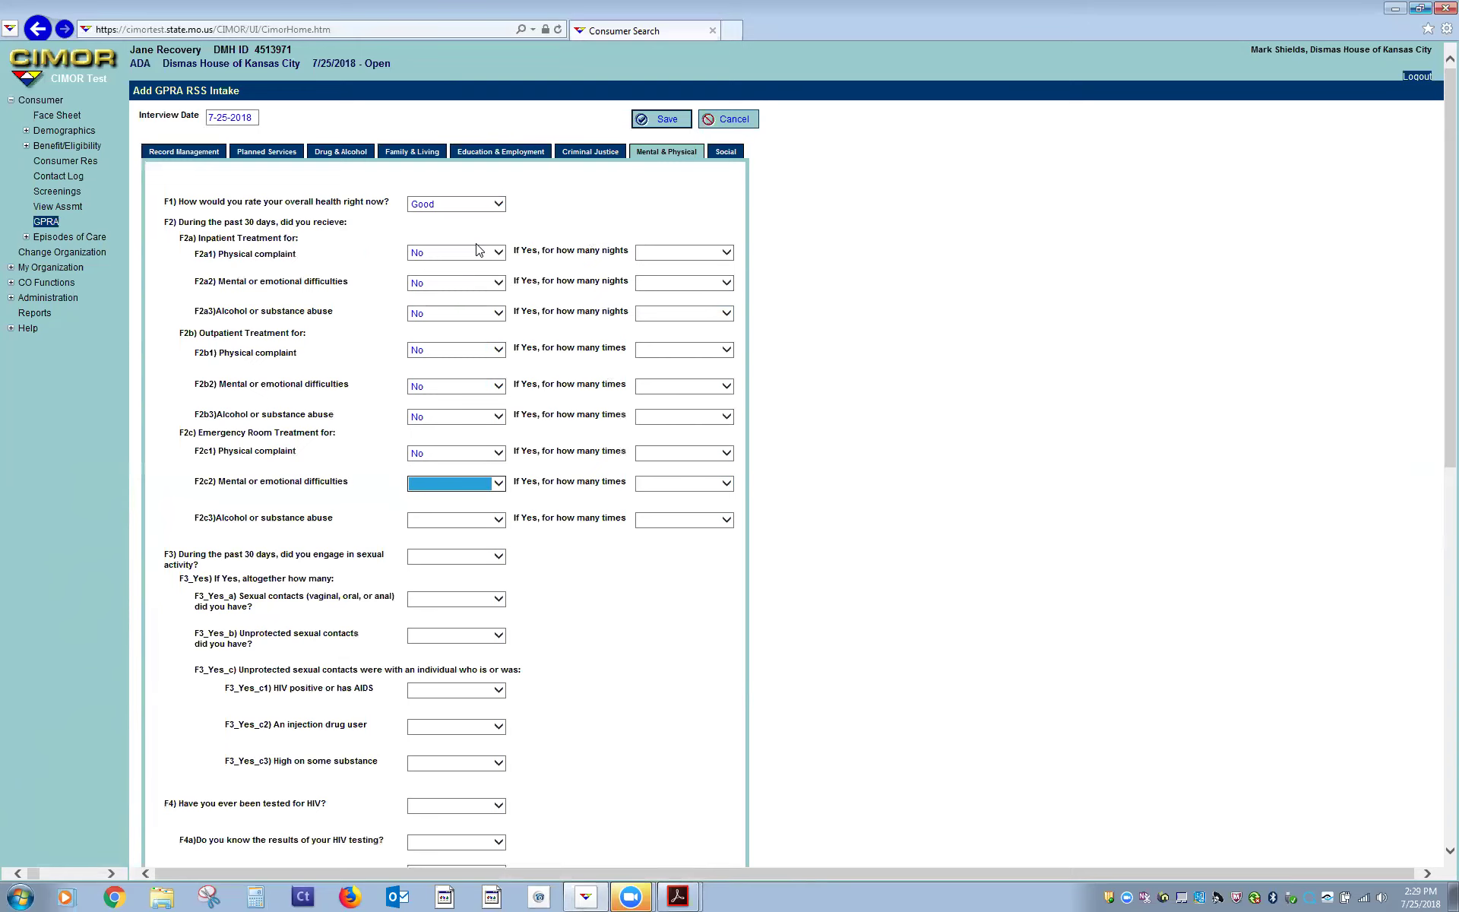
key(n)
key(Tab)
key(Tab)
key(n)
key(Tab)
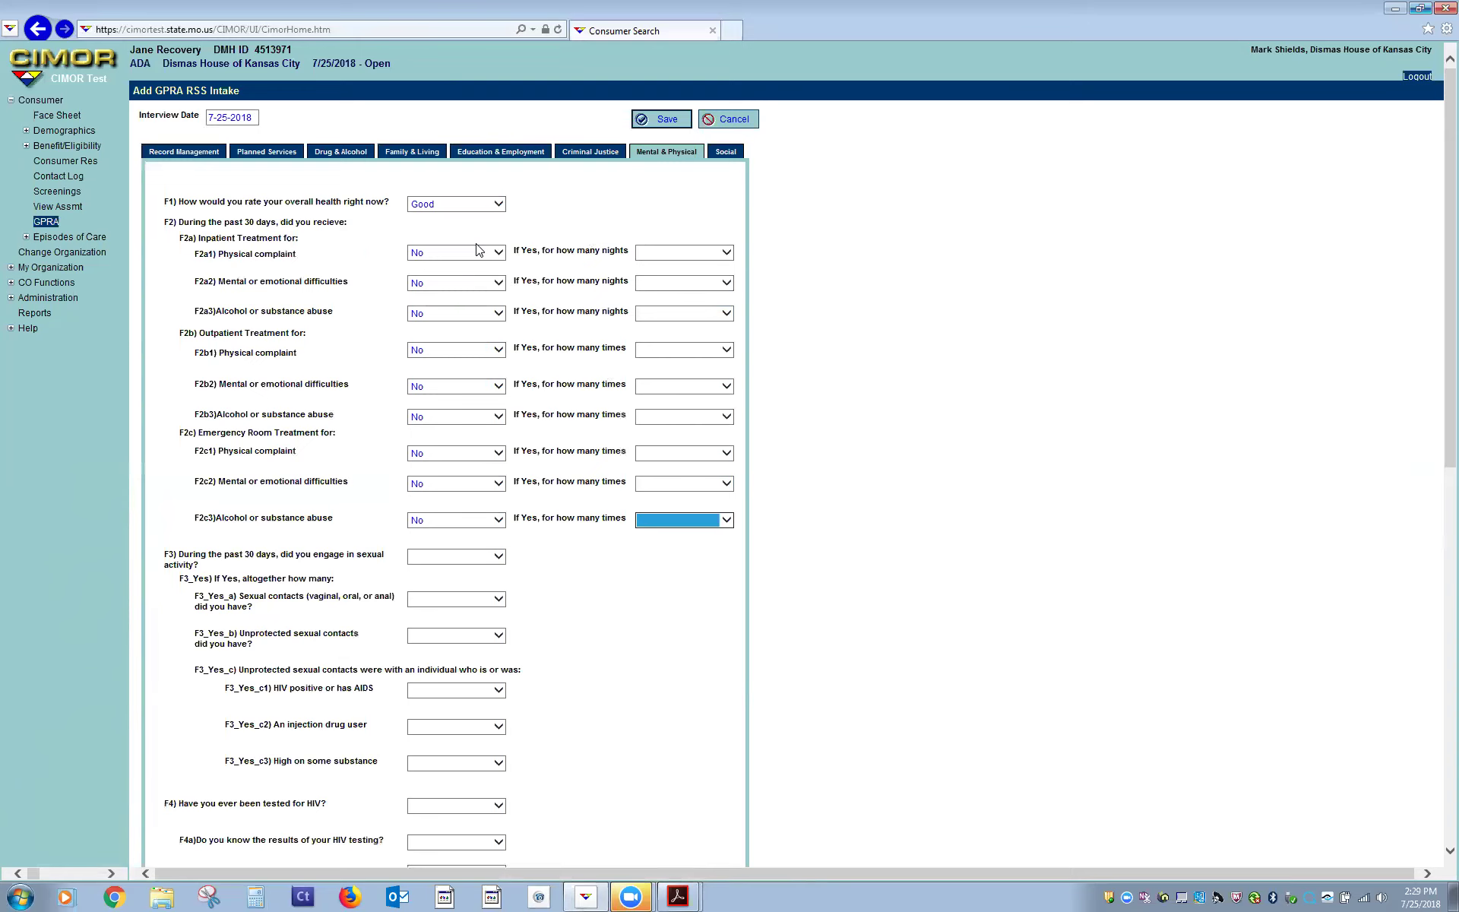
Step: Answer No to F3 about sexual activity during the past 30 days
scroll(551, 611, down, 3)
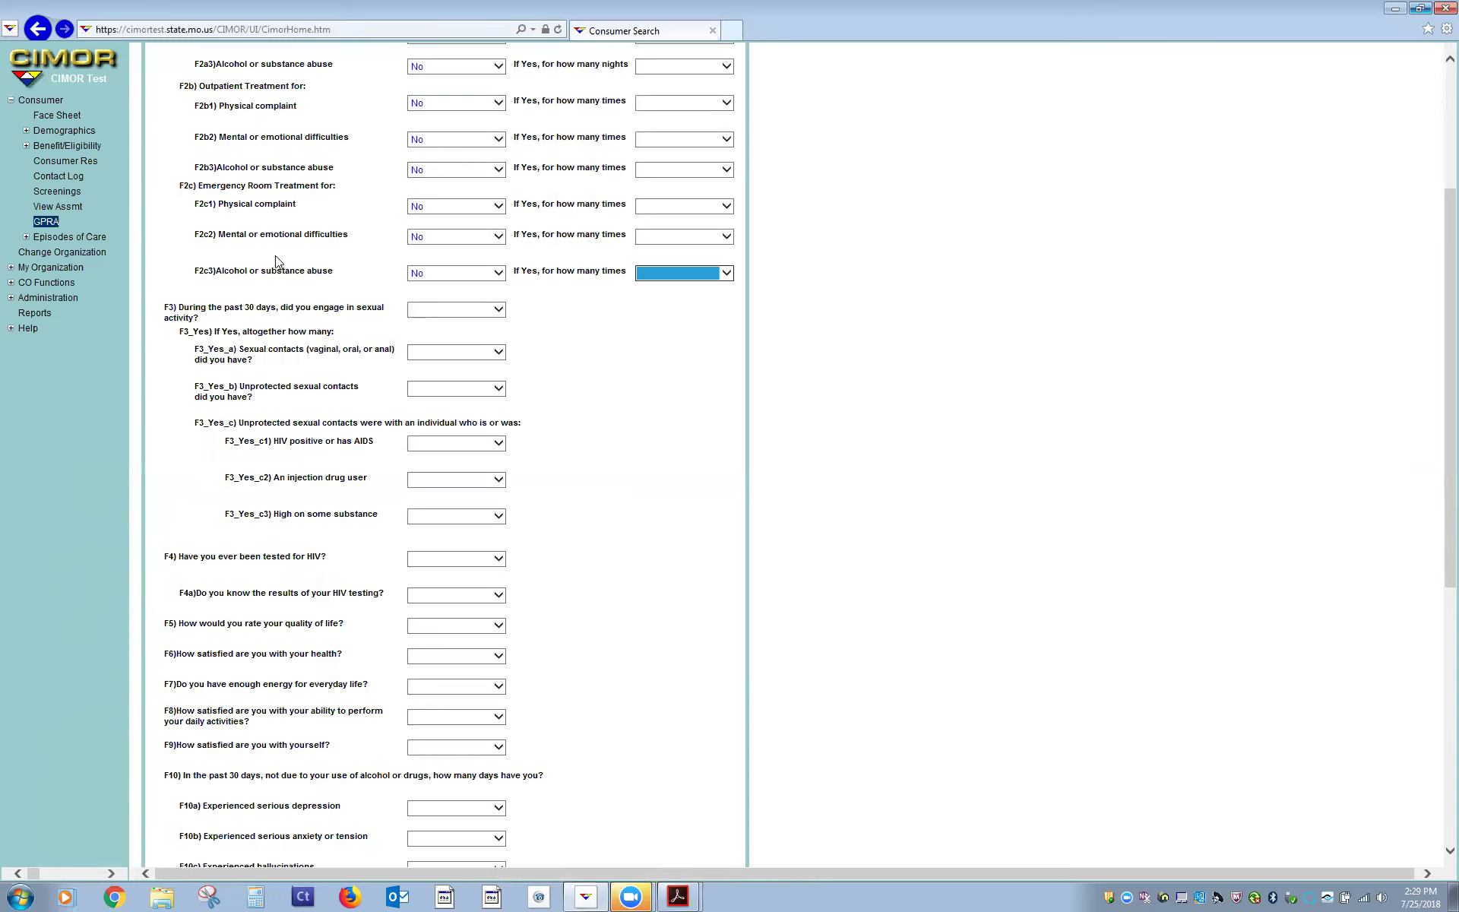
click(487, 311)
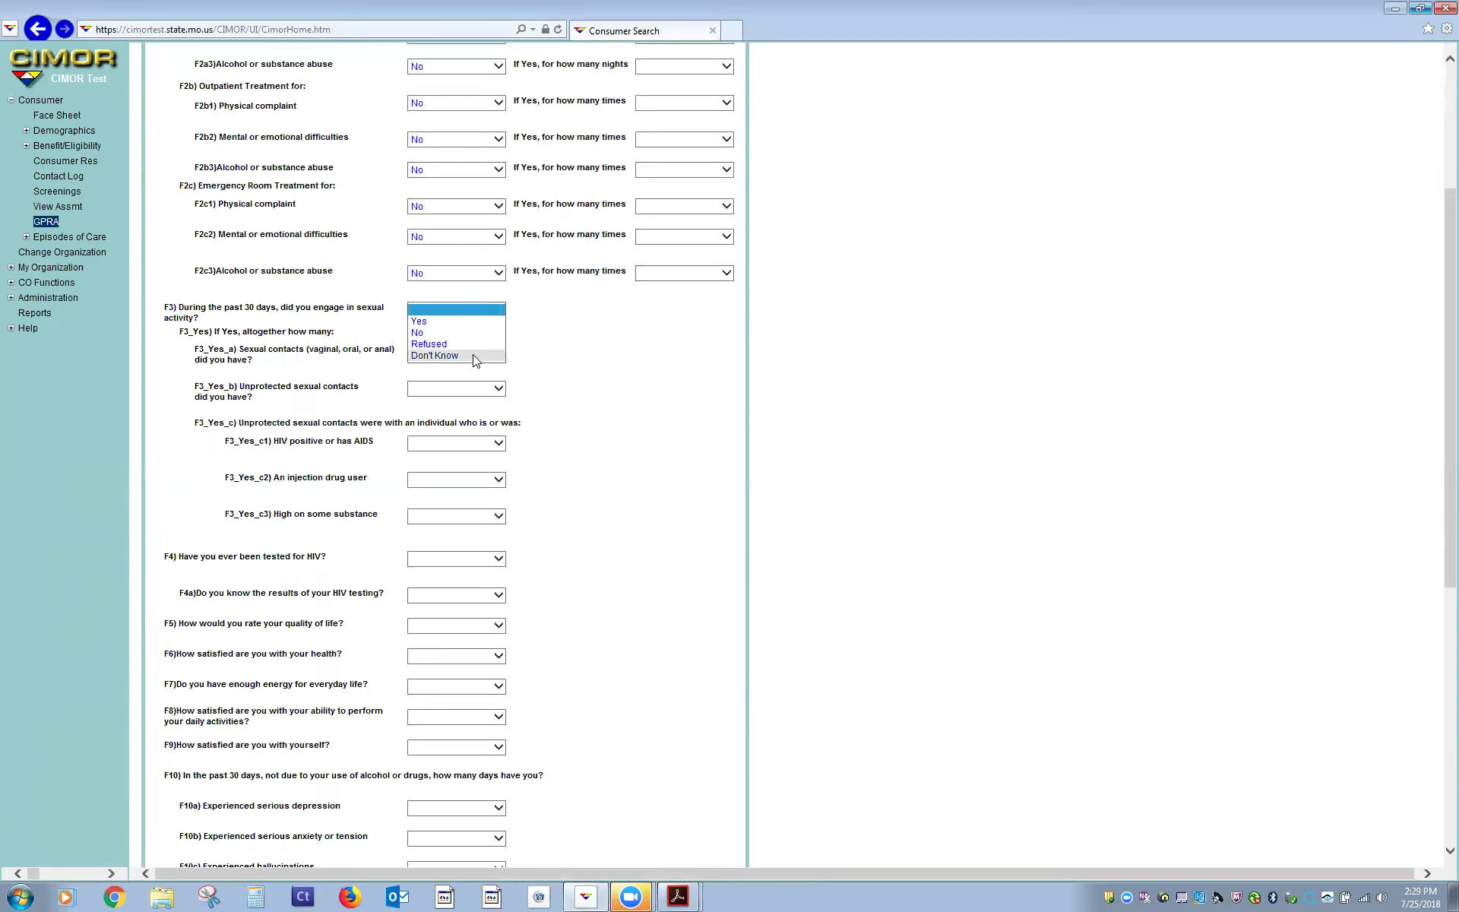
click(463, 336)
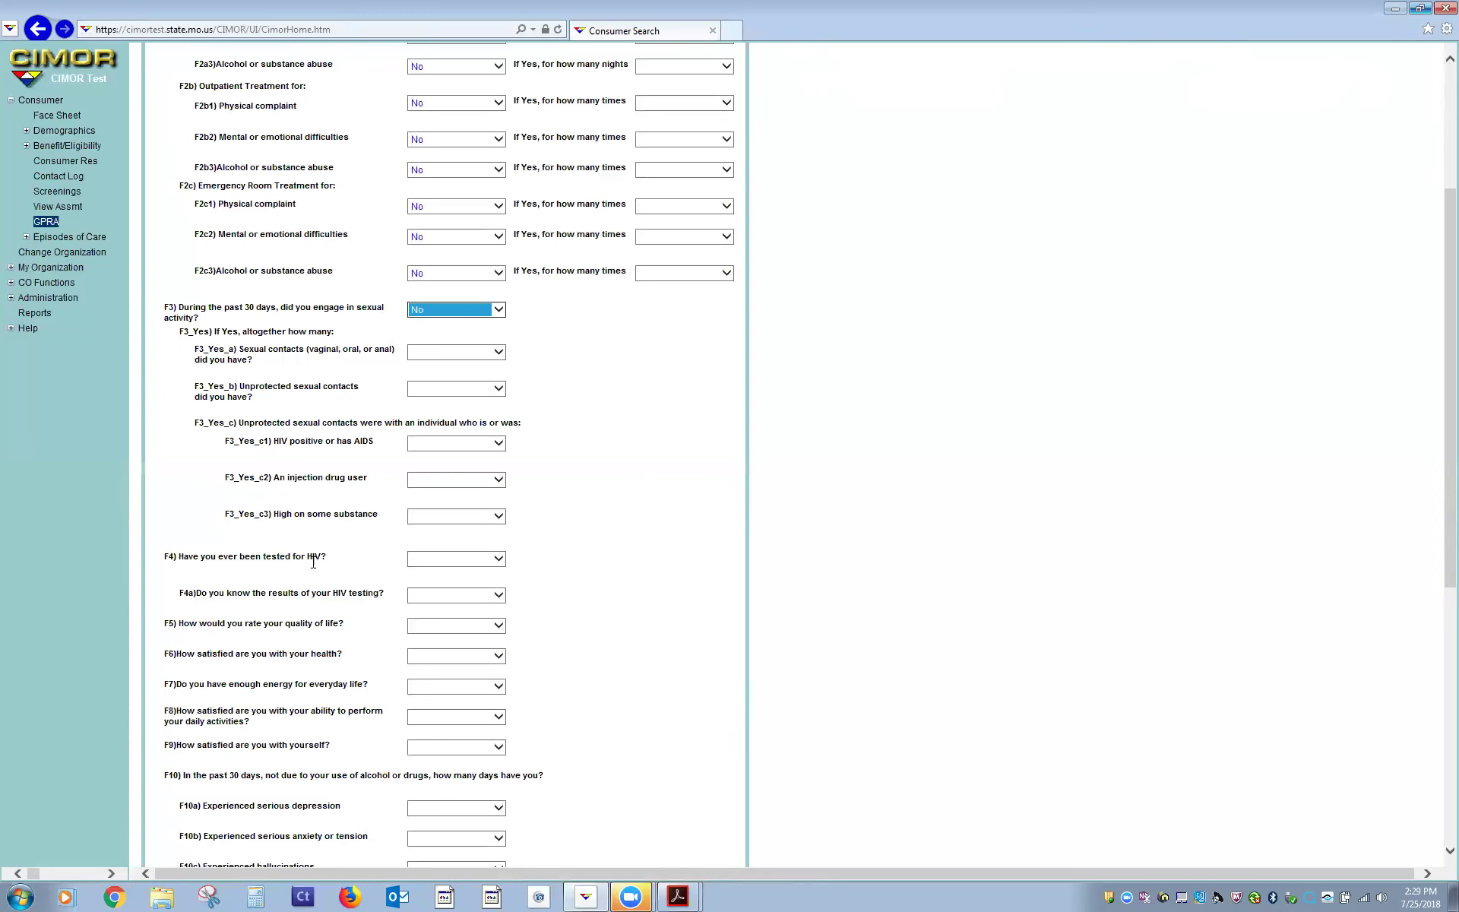
Step: Answer Yes to F4 about ever being tested for HIV and Yes to F4a about knowing the results
scroll(313, 562, down, 2)
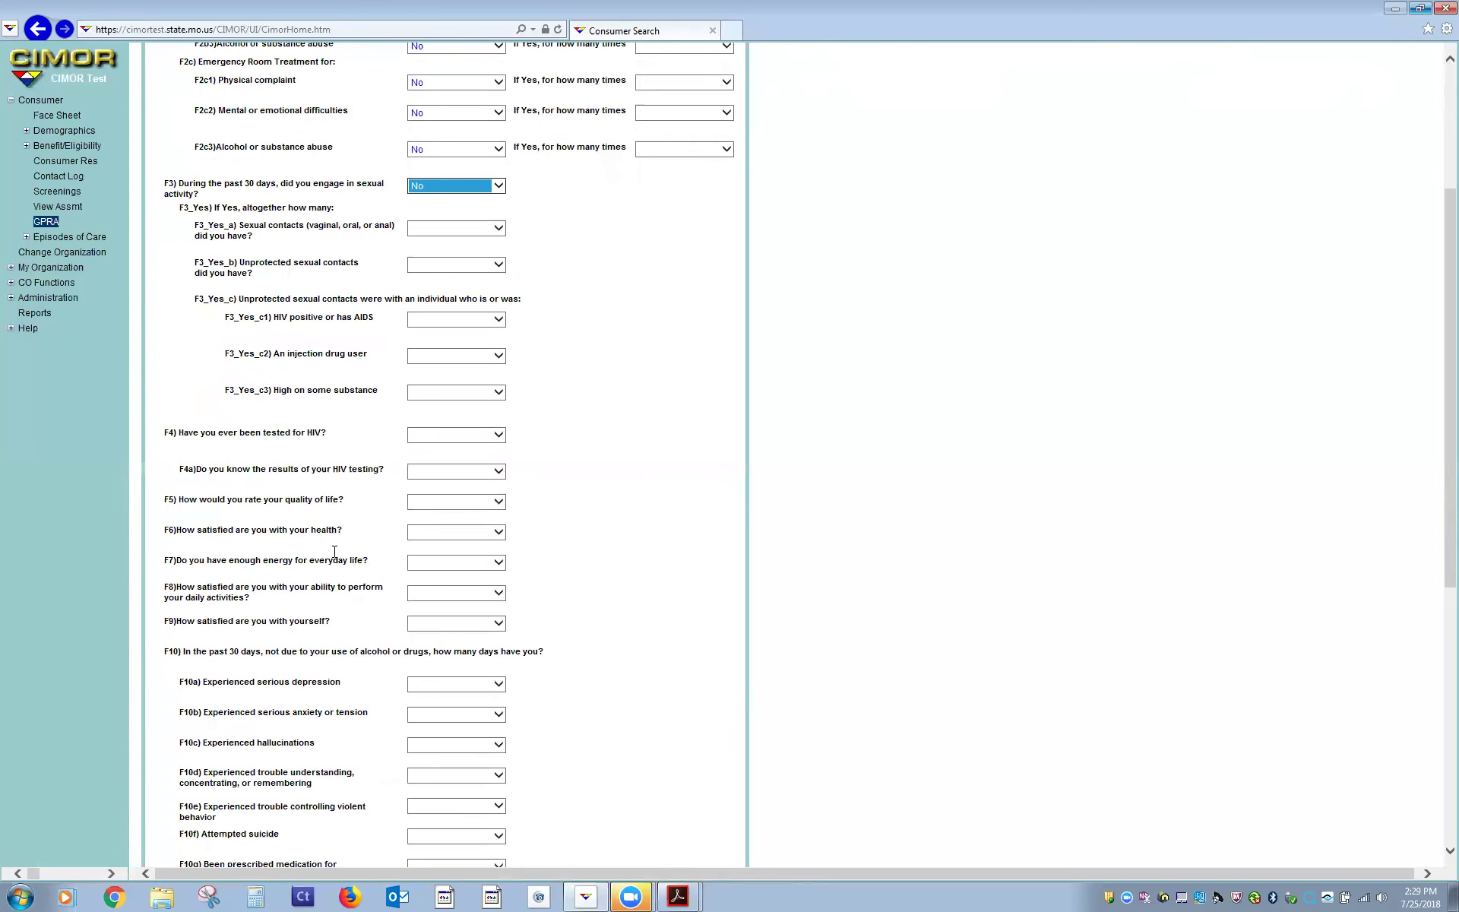
click(478, 441)
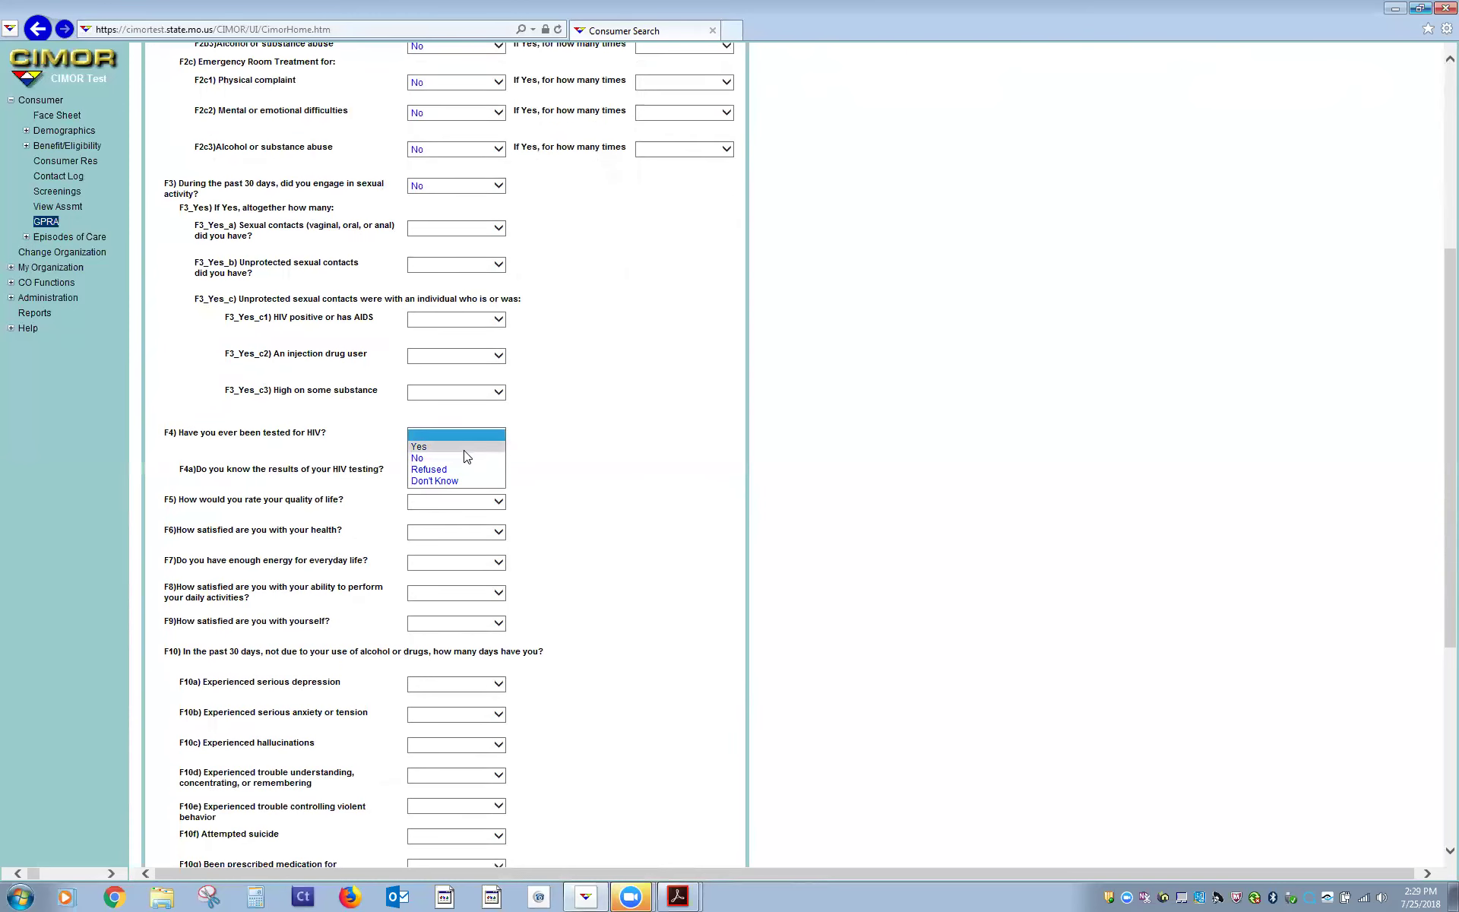
click(464, 448)
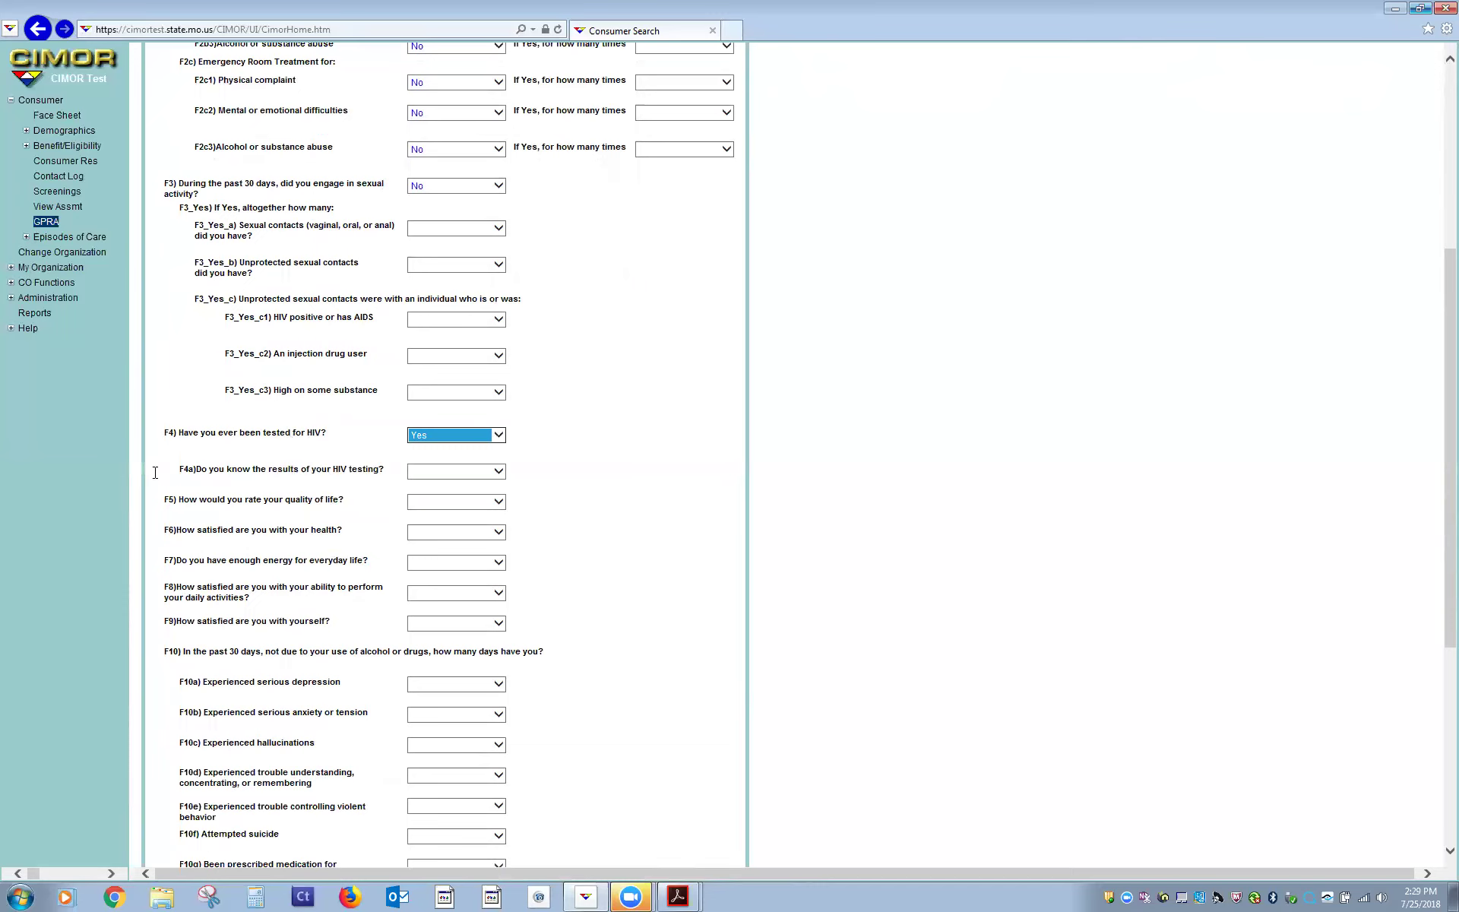
click(497, 471)
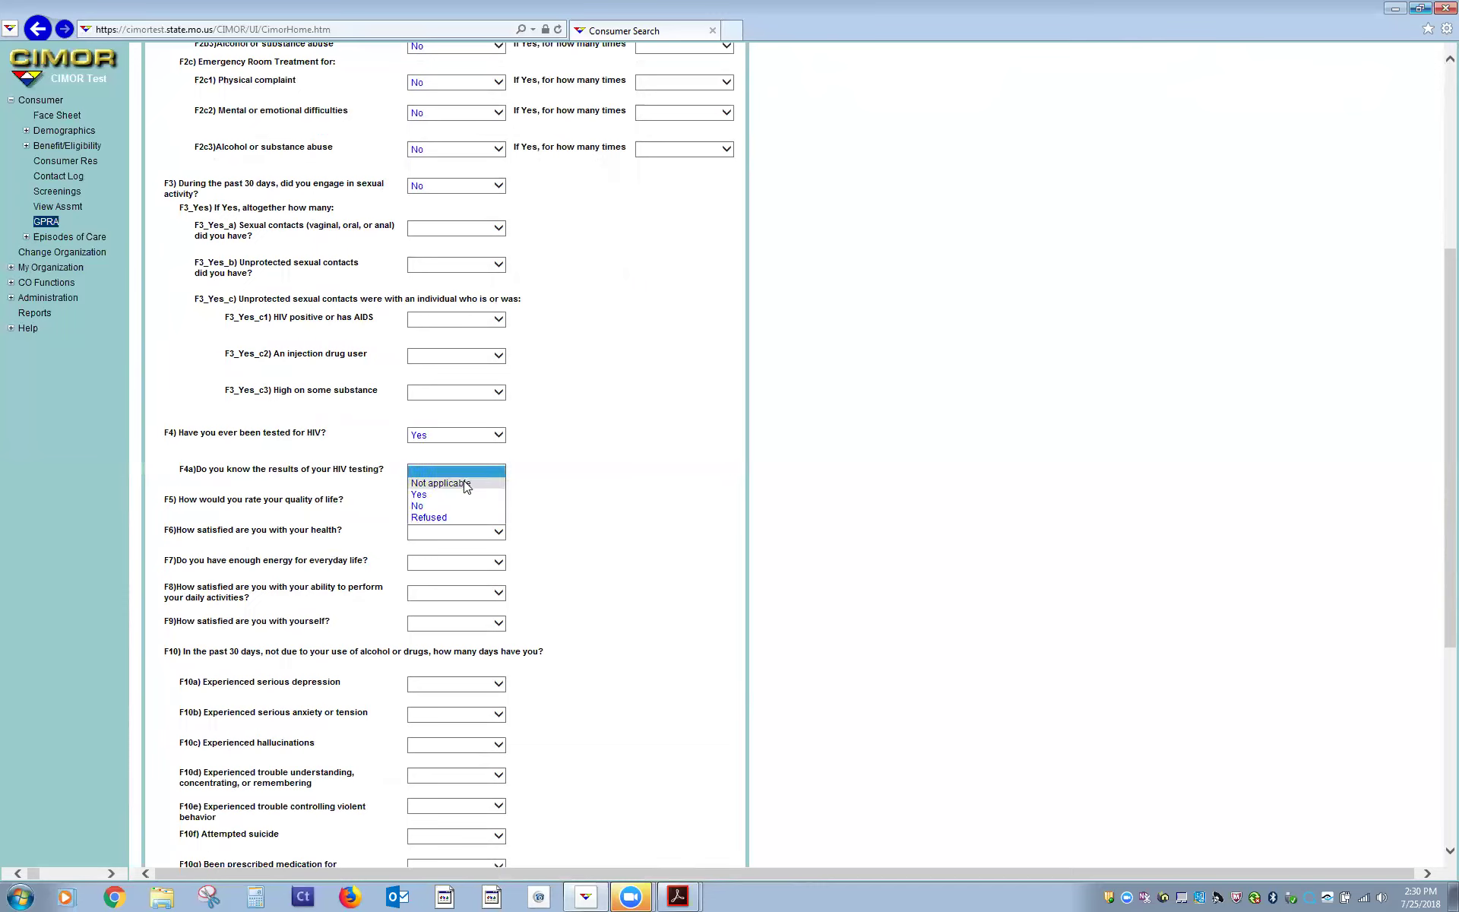
click(456, 494)
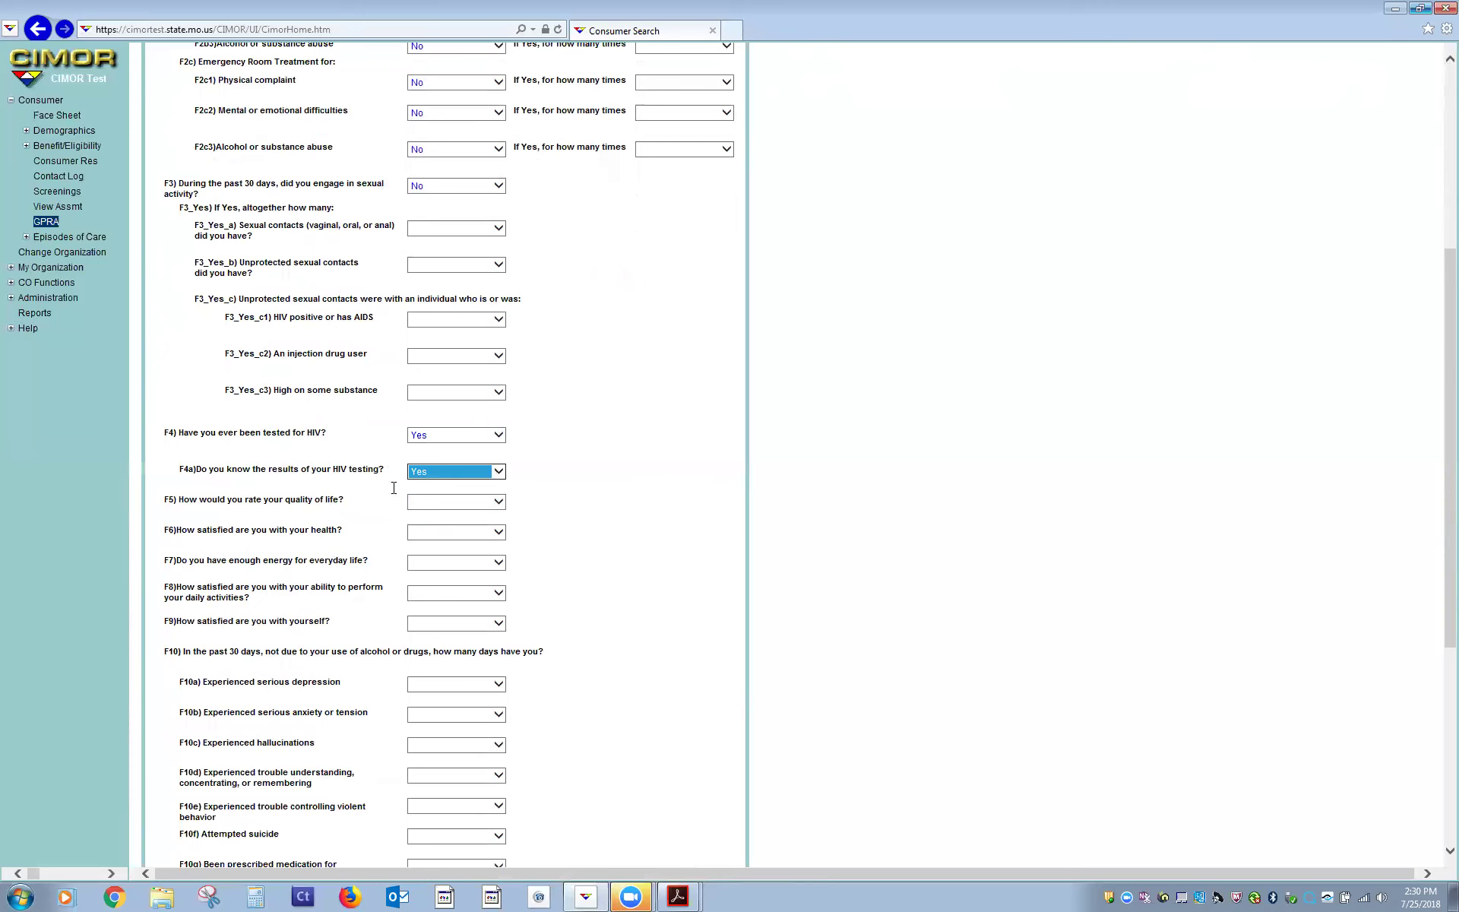
Step: Rate the F5 quality of life as Good and the F6 satisfaction with health as Satisfied
scroll(623, 434, down, 3)
scroll(620, 429, down, 3)
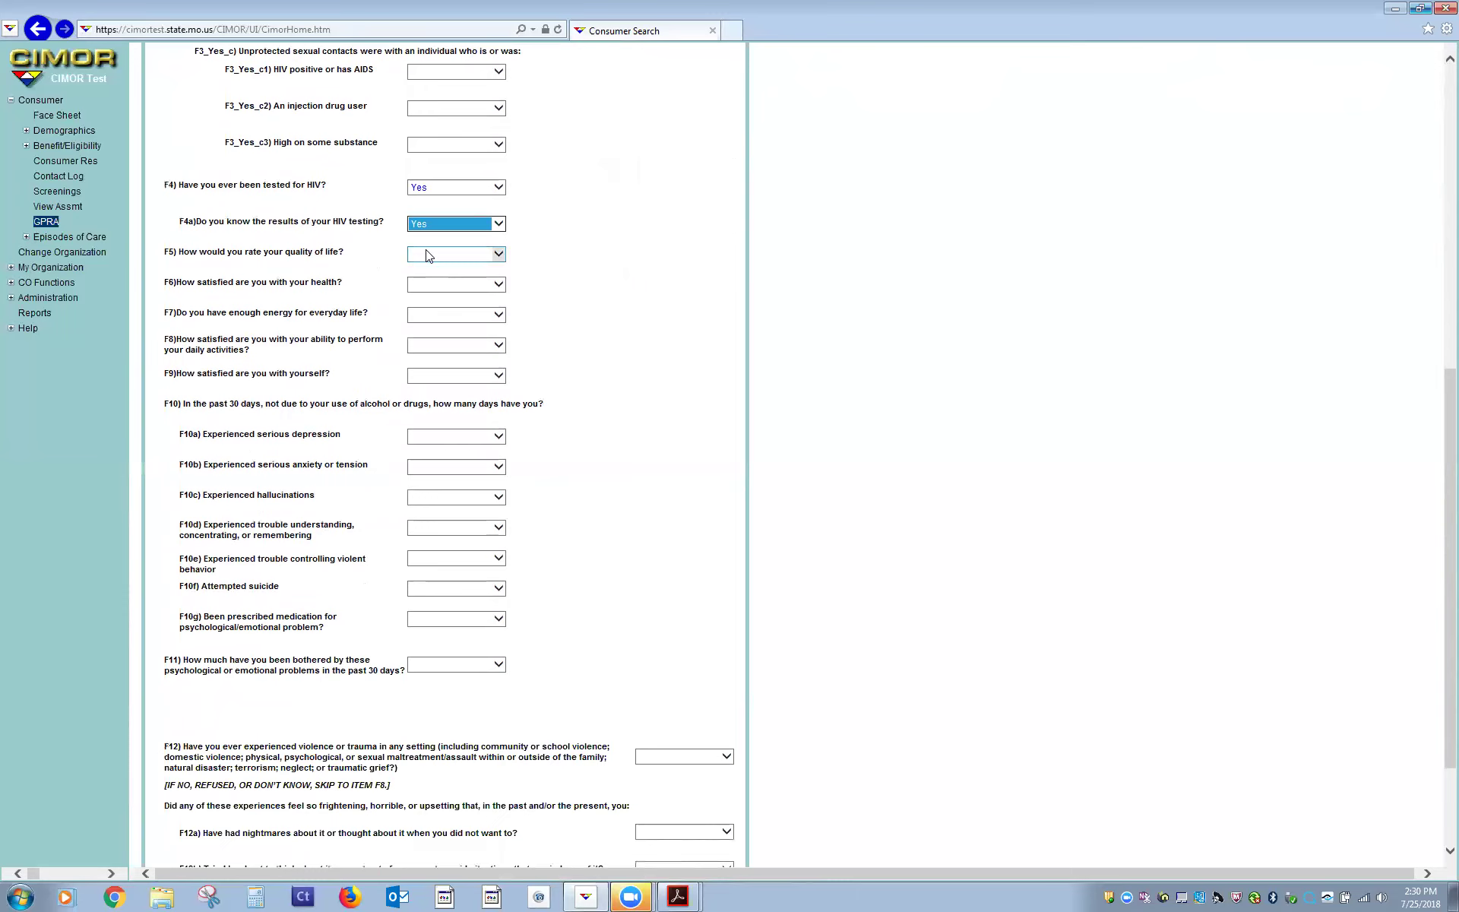
click(437, 257)
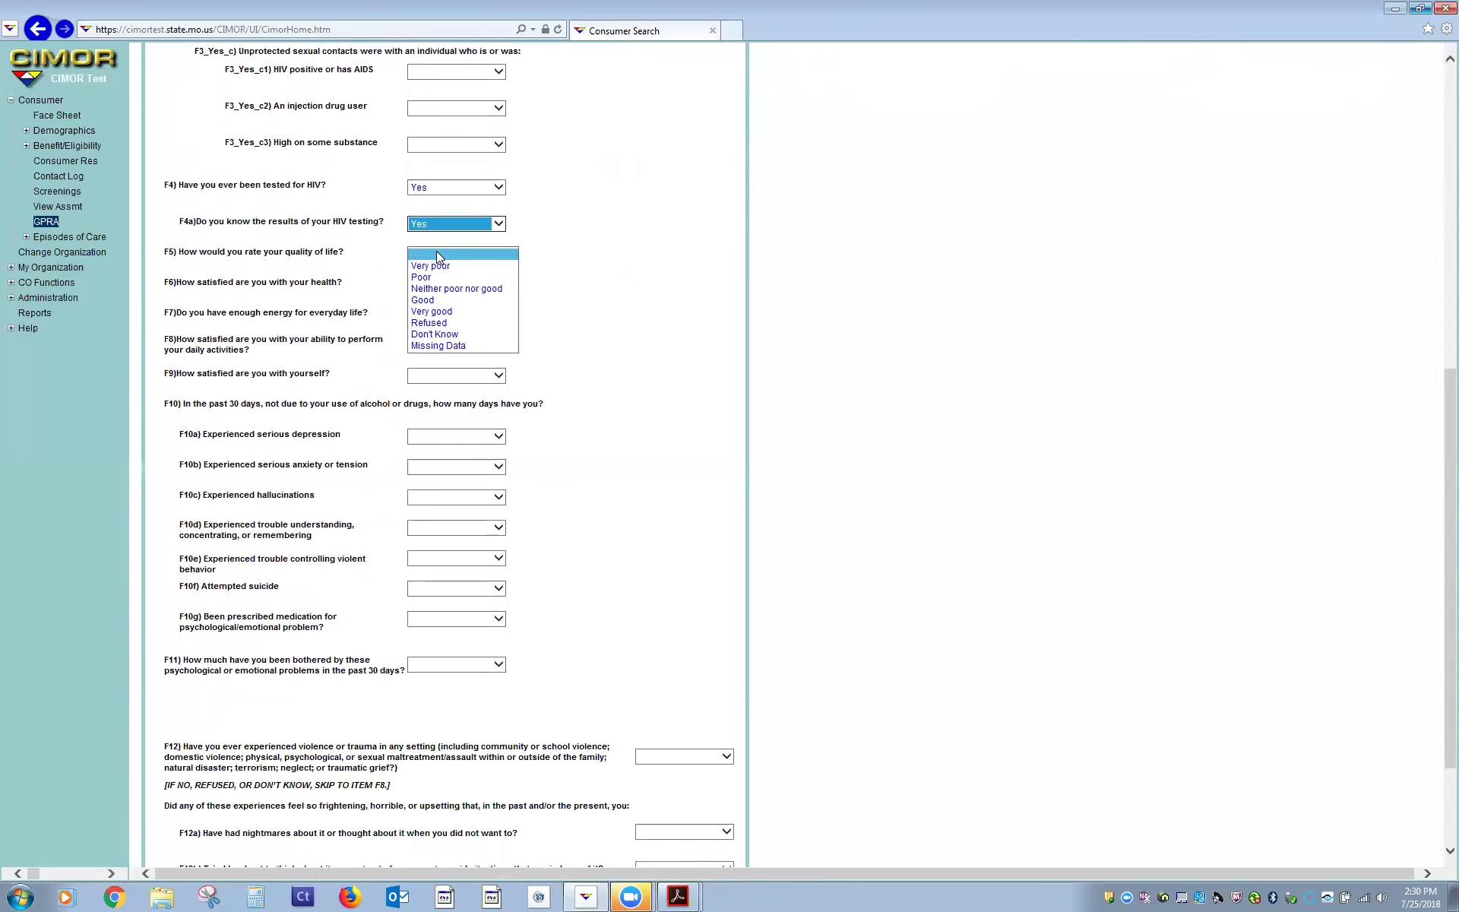
click(456, 300)
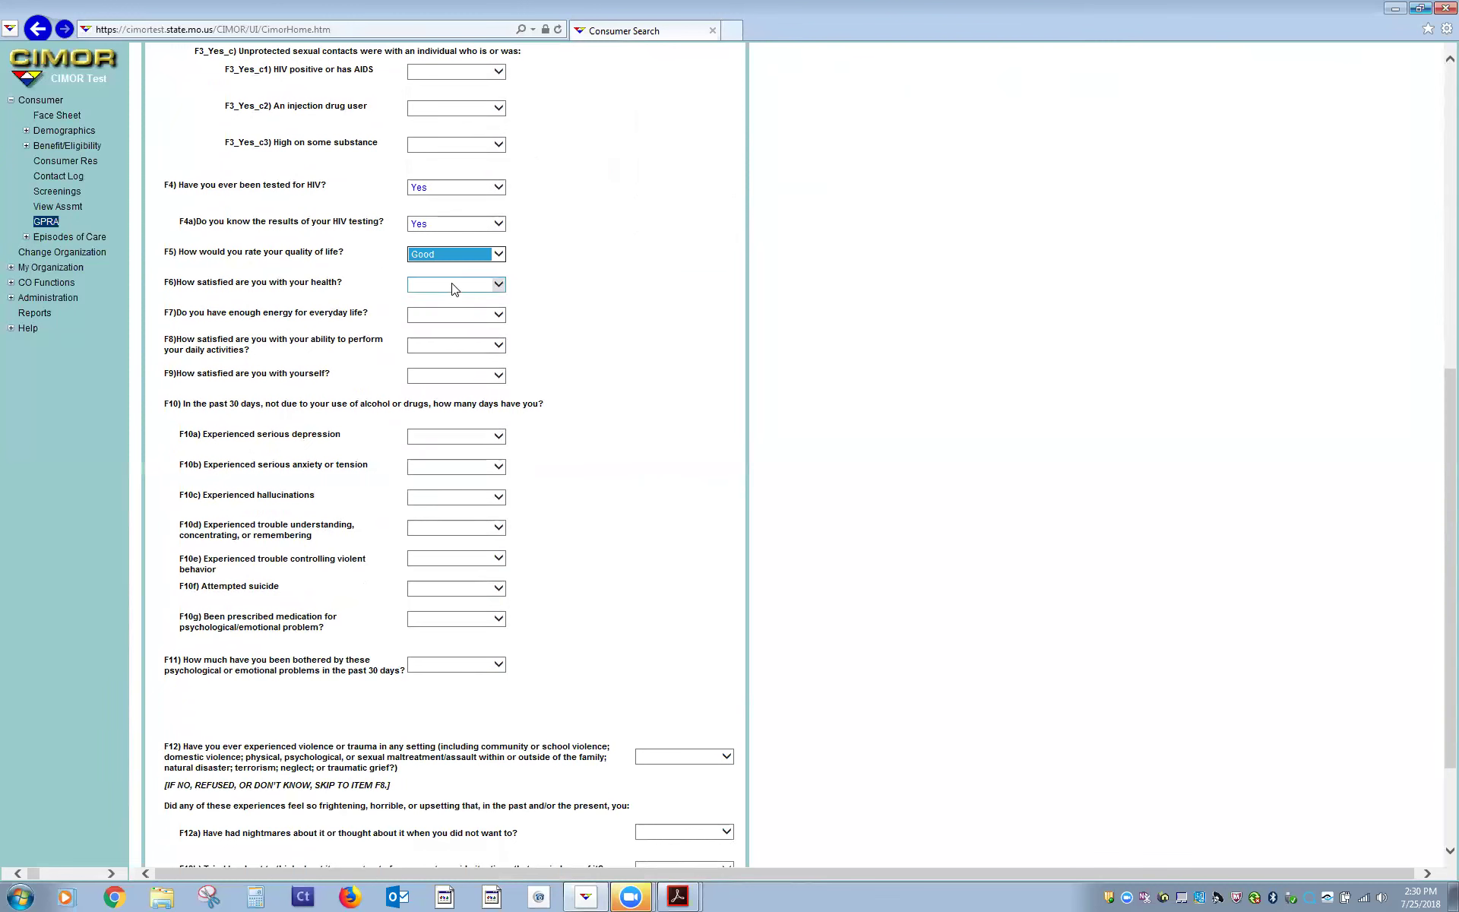
click(455, 286)
click(460, 331)
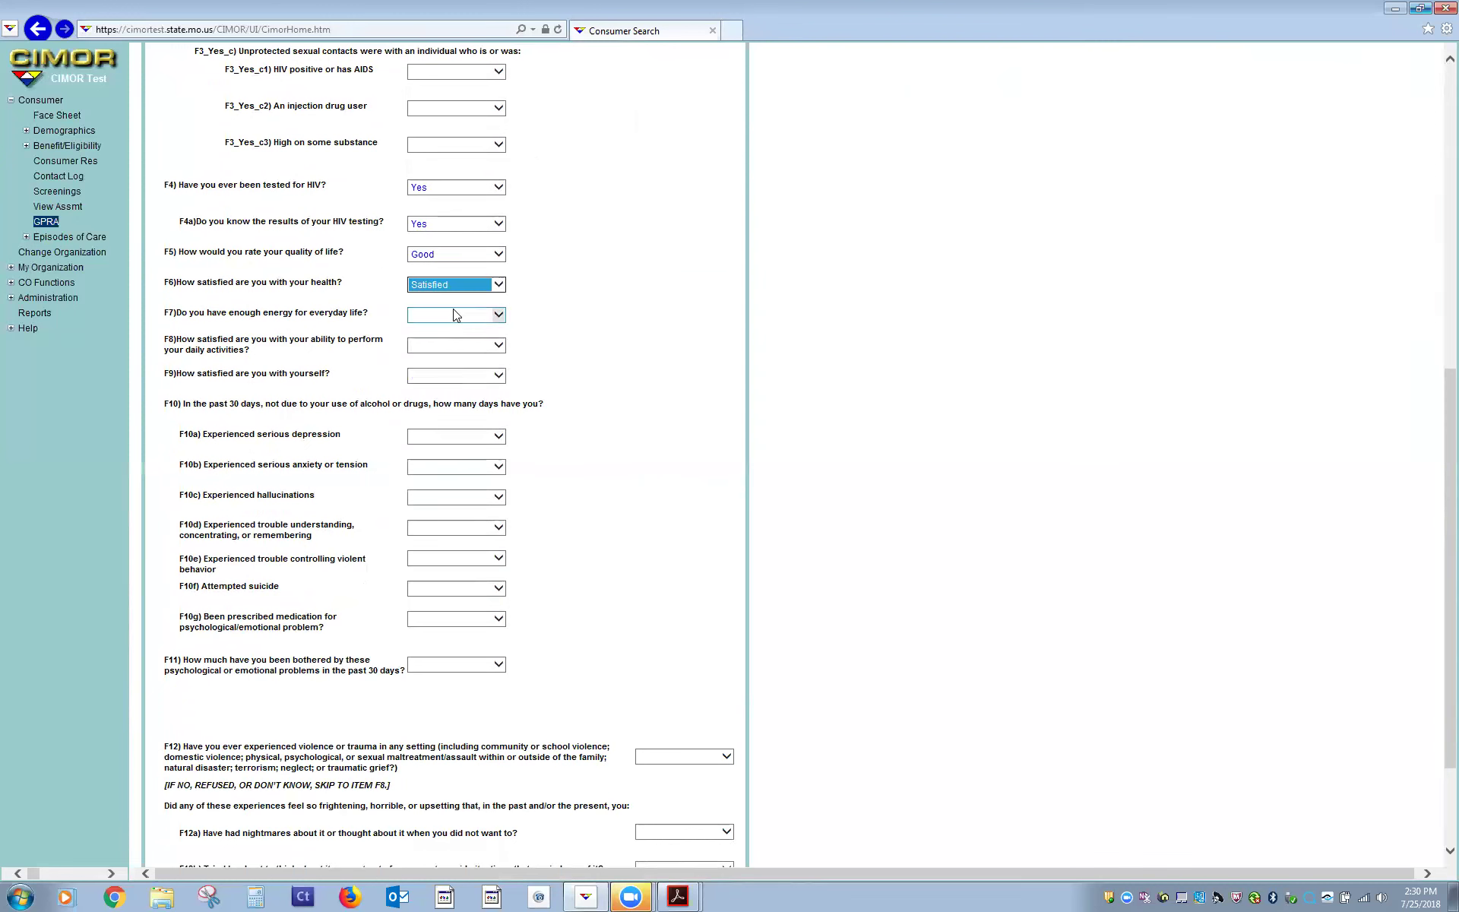
Step: Answer F7 energy for everyday life with Mostly, and F8 daily activities and F9 satisfaction with oneself with Satisfied
click(459, 318)
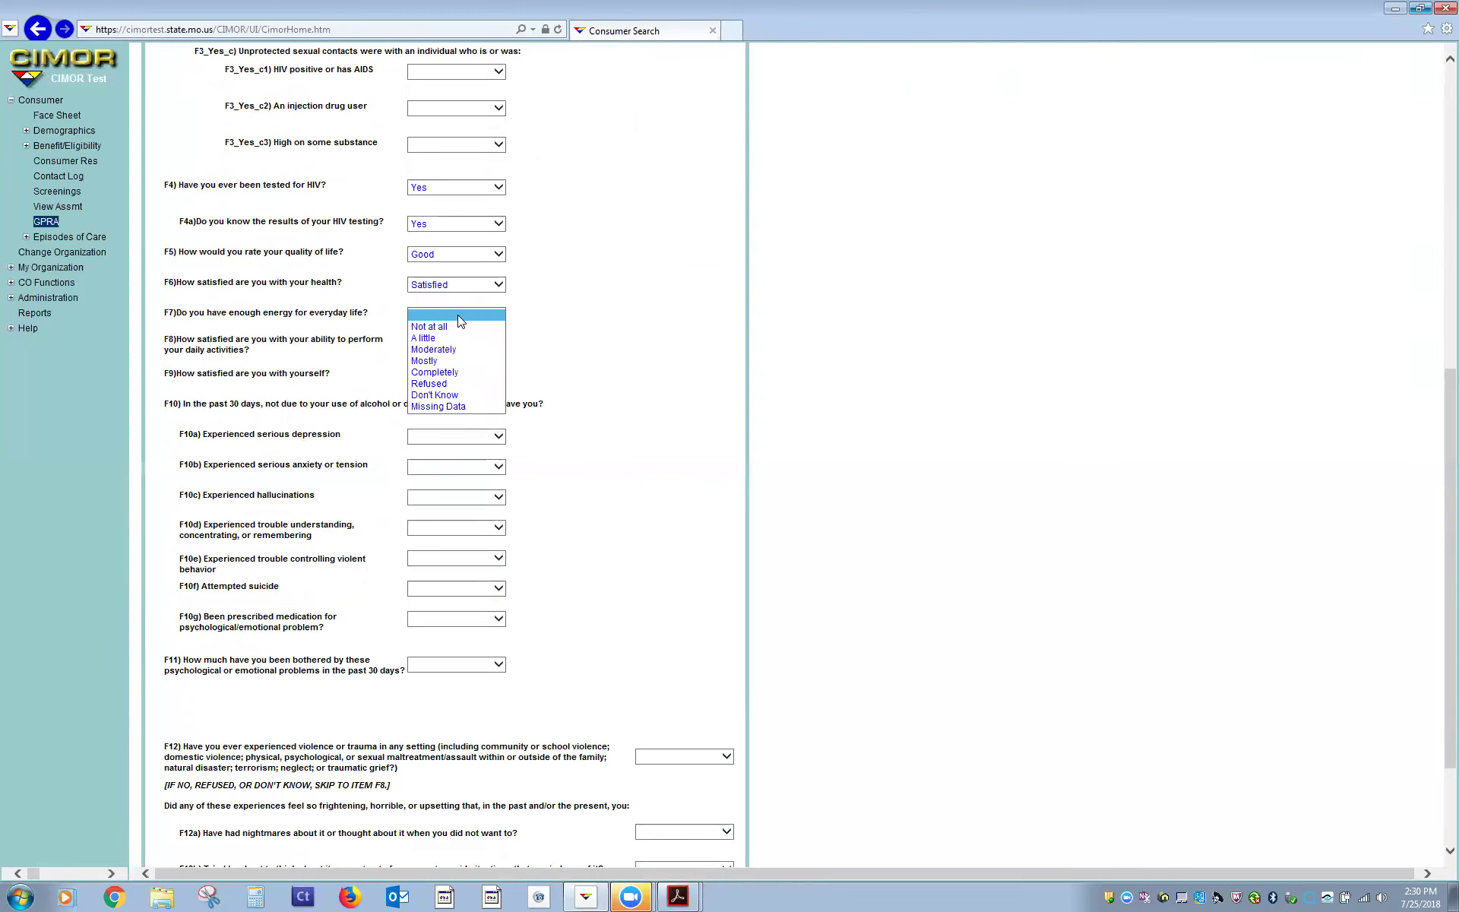
click(456, 362)
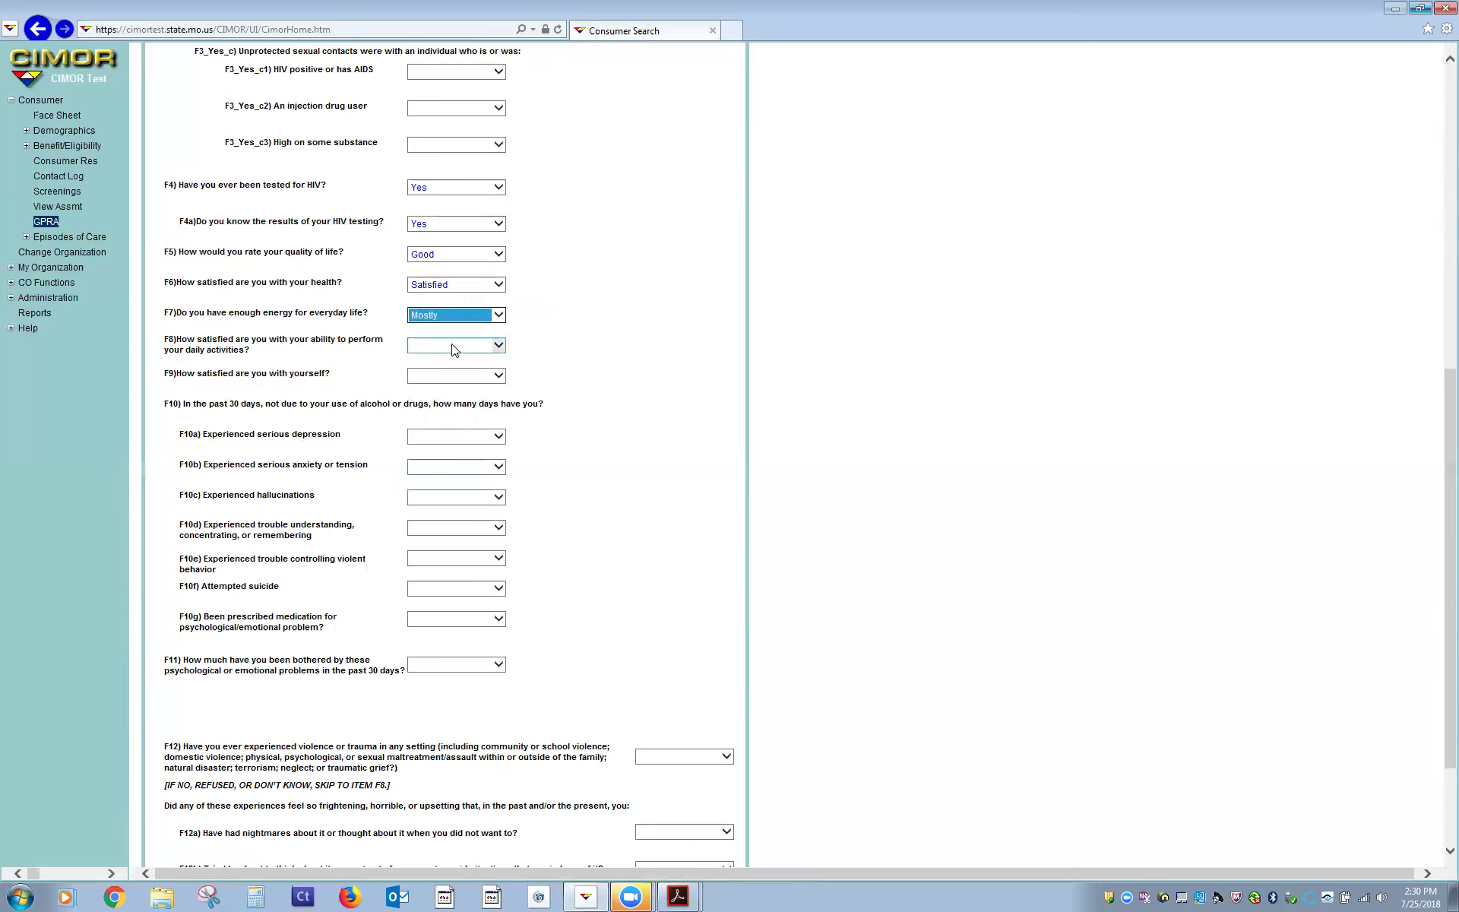
click(454, 349)
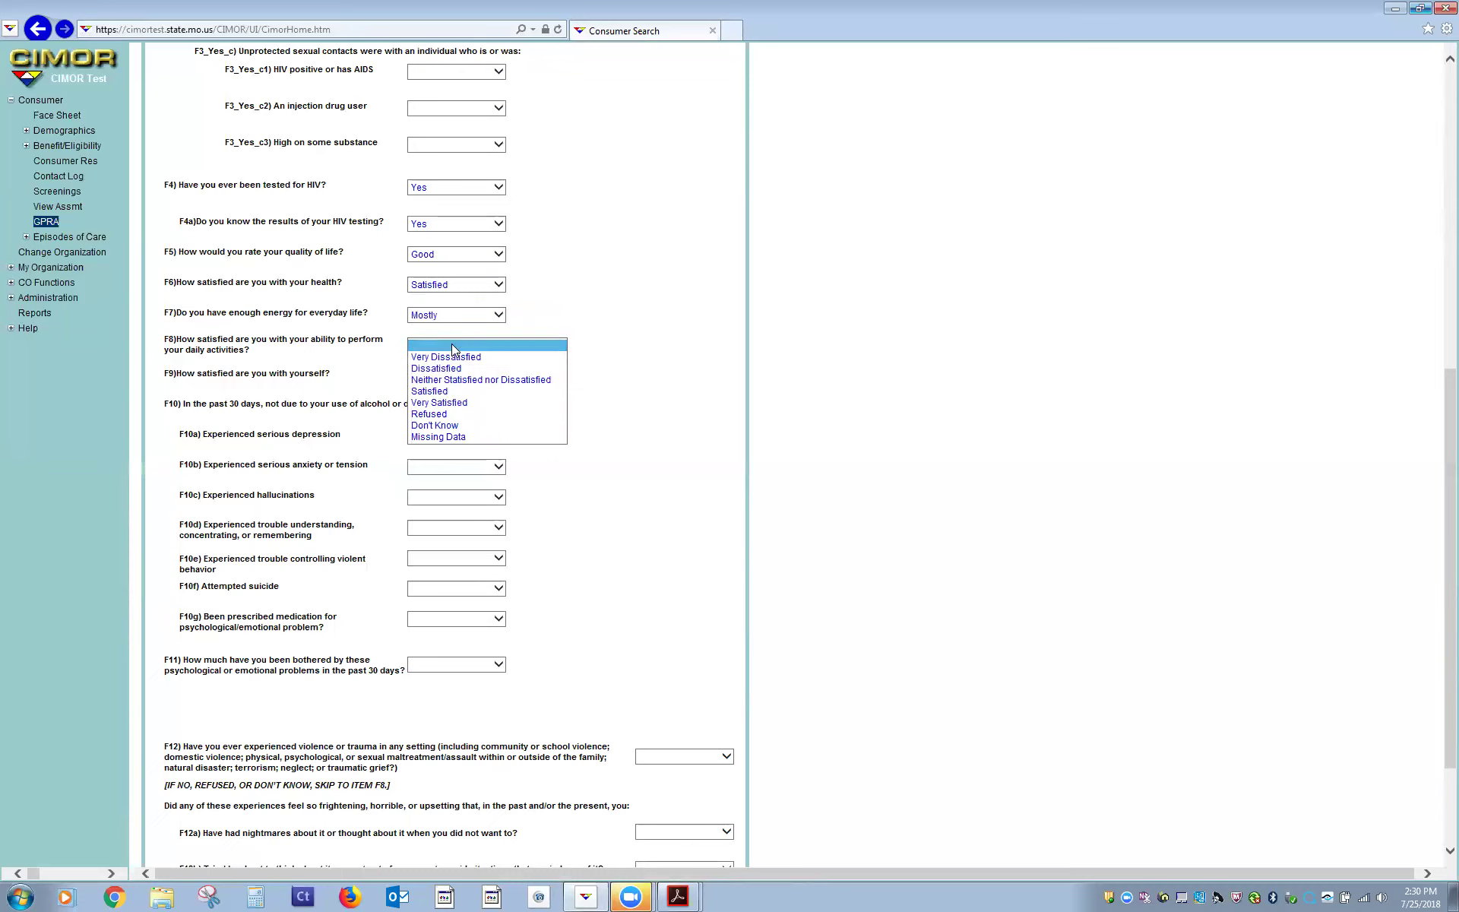
click(456, 390)
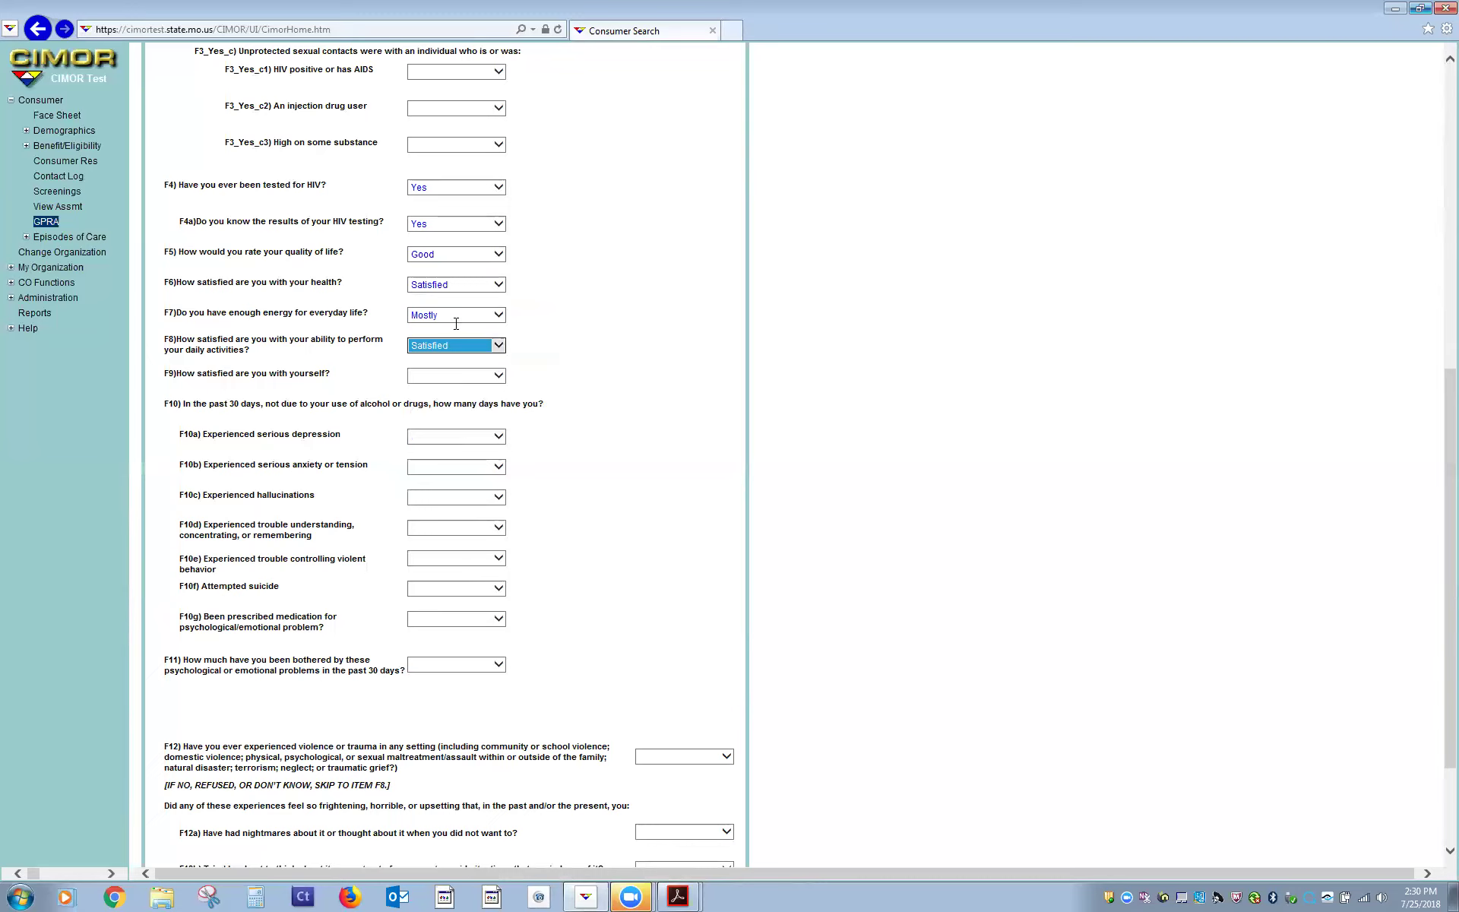
click(485, 380)
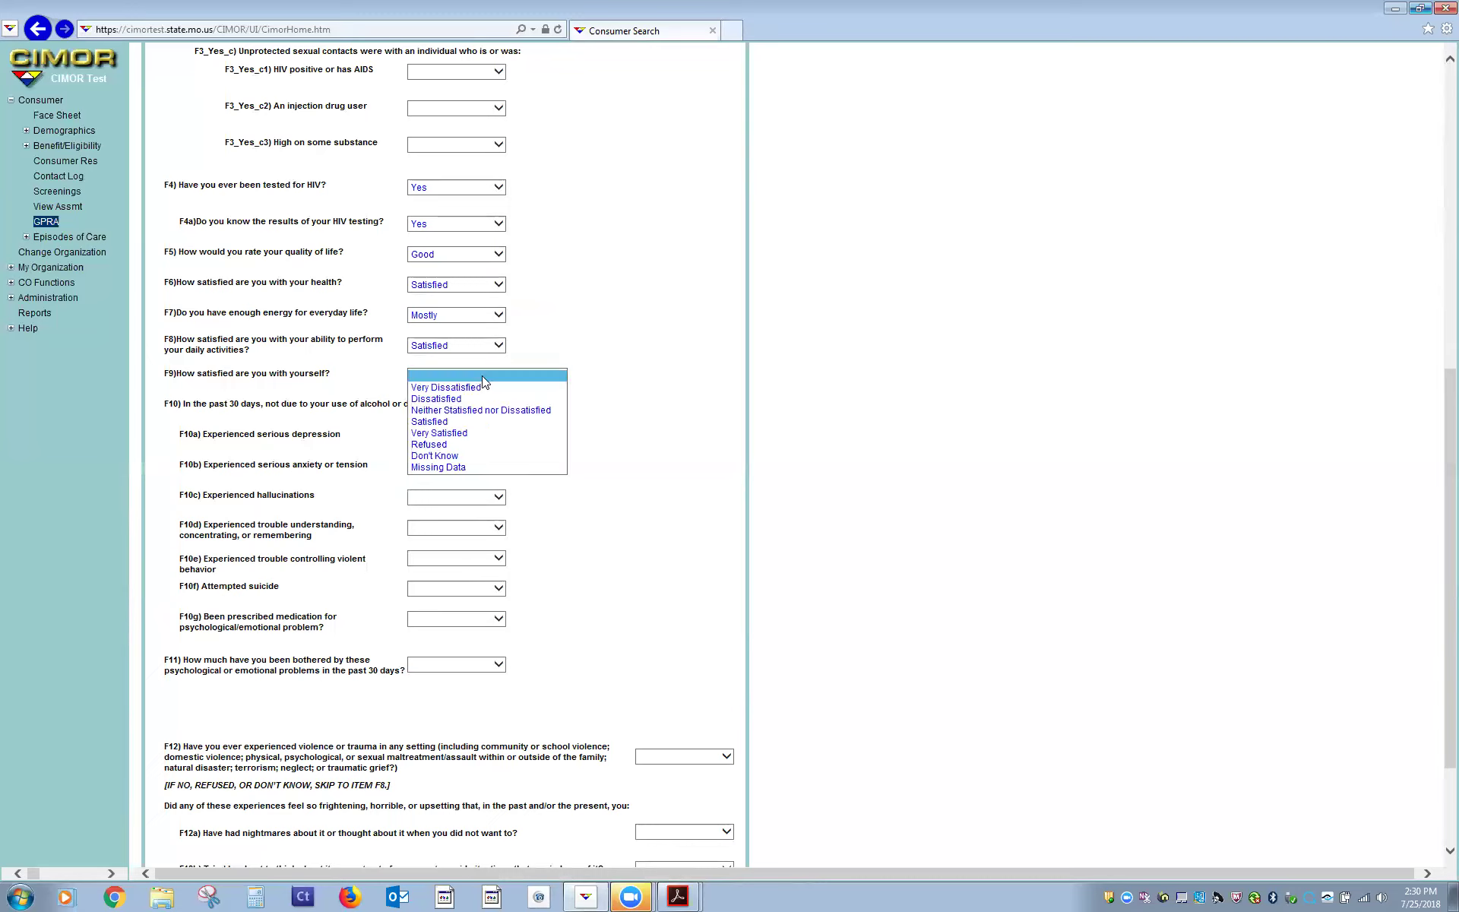
click(462, 424)
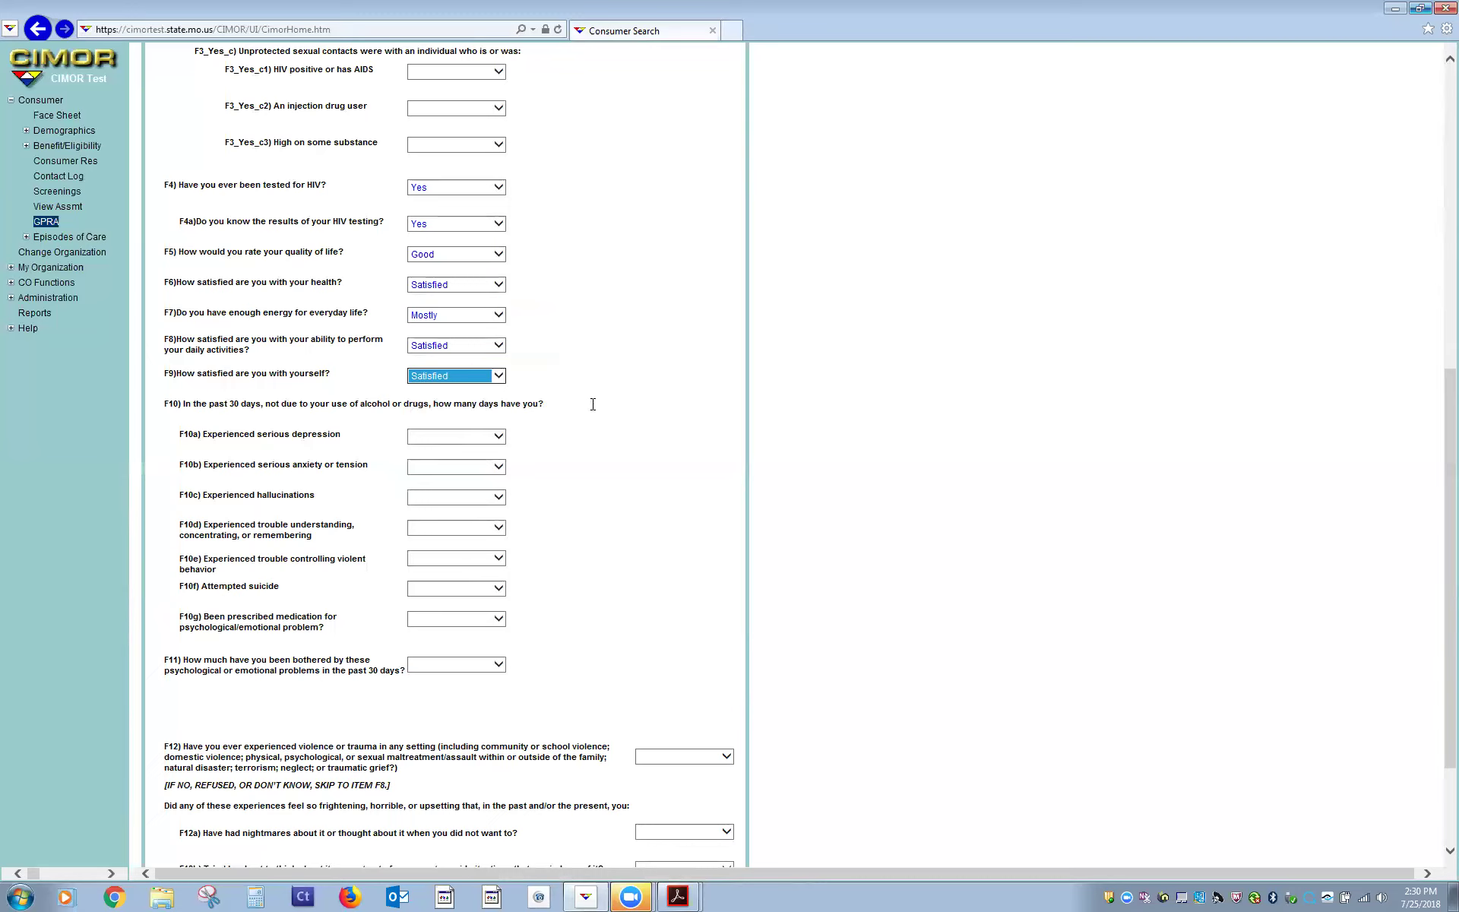
Step: Set the number of days to 0 for F10a through F10f, from serious depression to attempted suicide
click(478, 442)
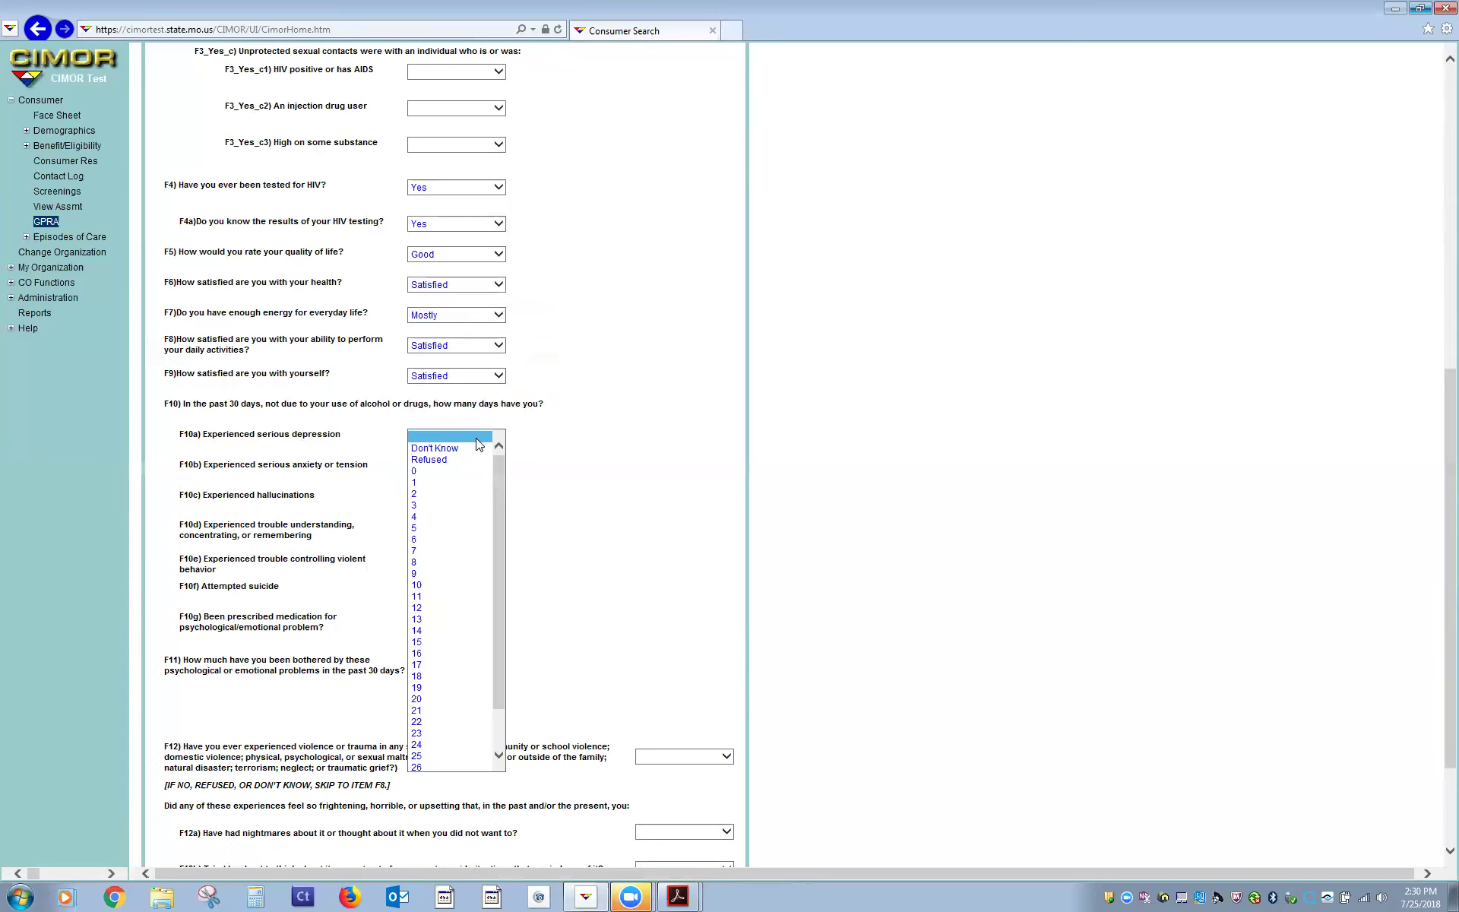
key(0)
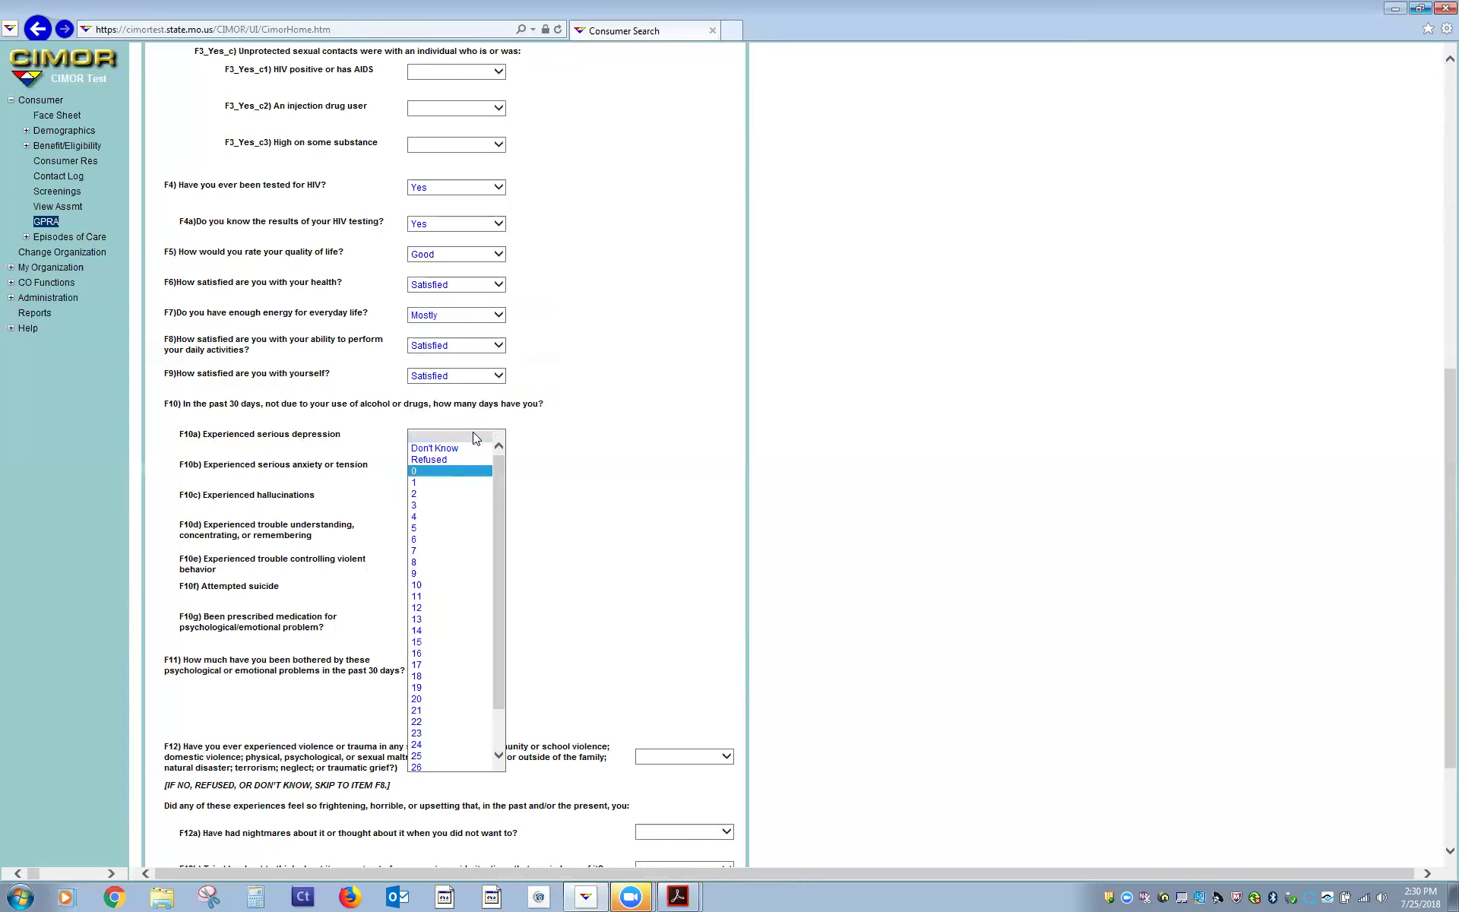
key(Tab)
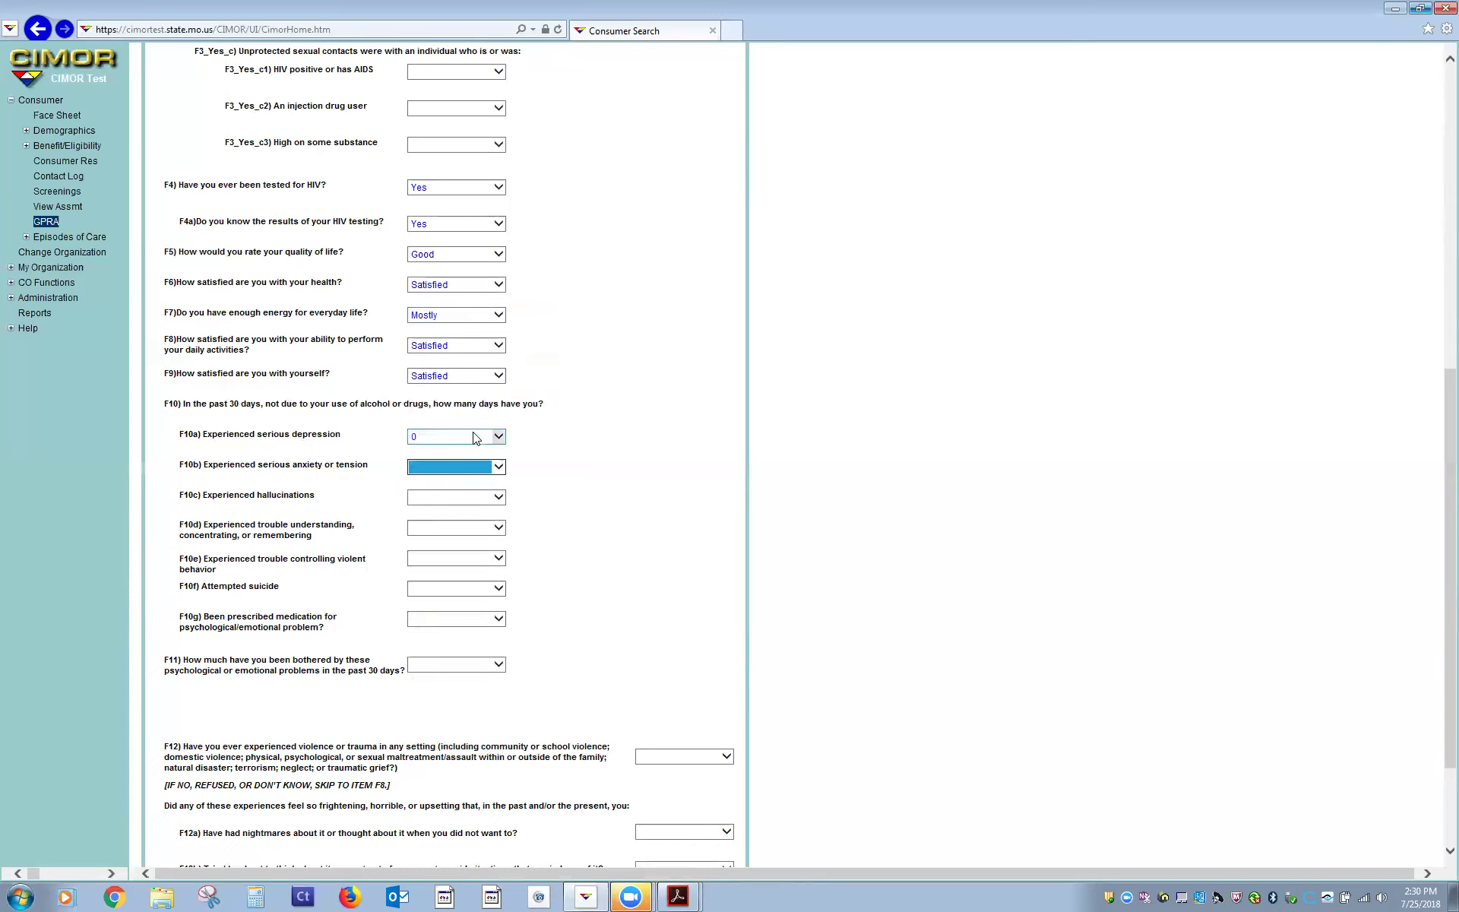
key(0)
key(Tab)
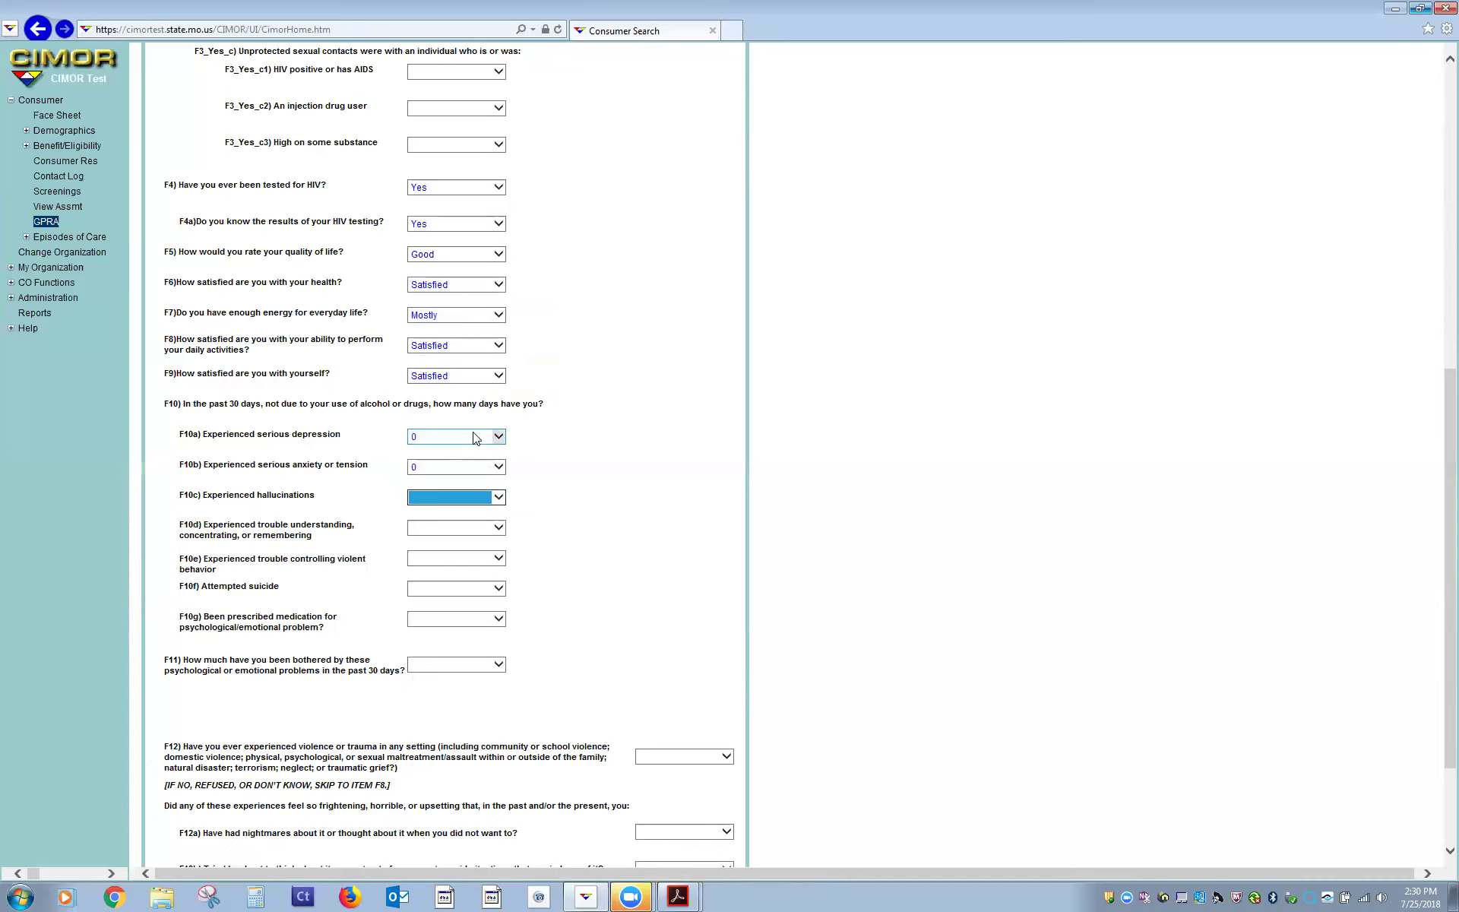
key(0)
key(Tab)
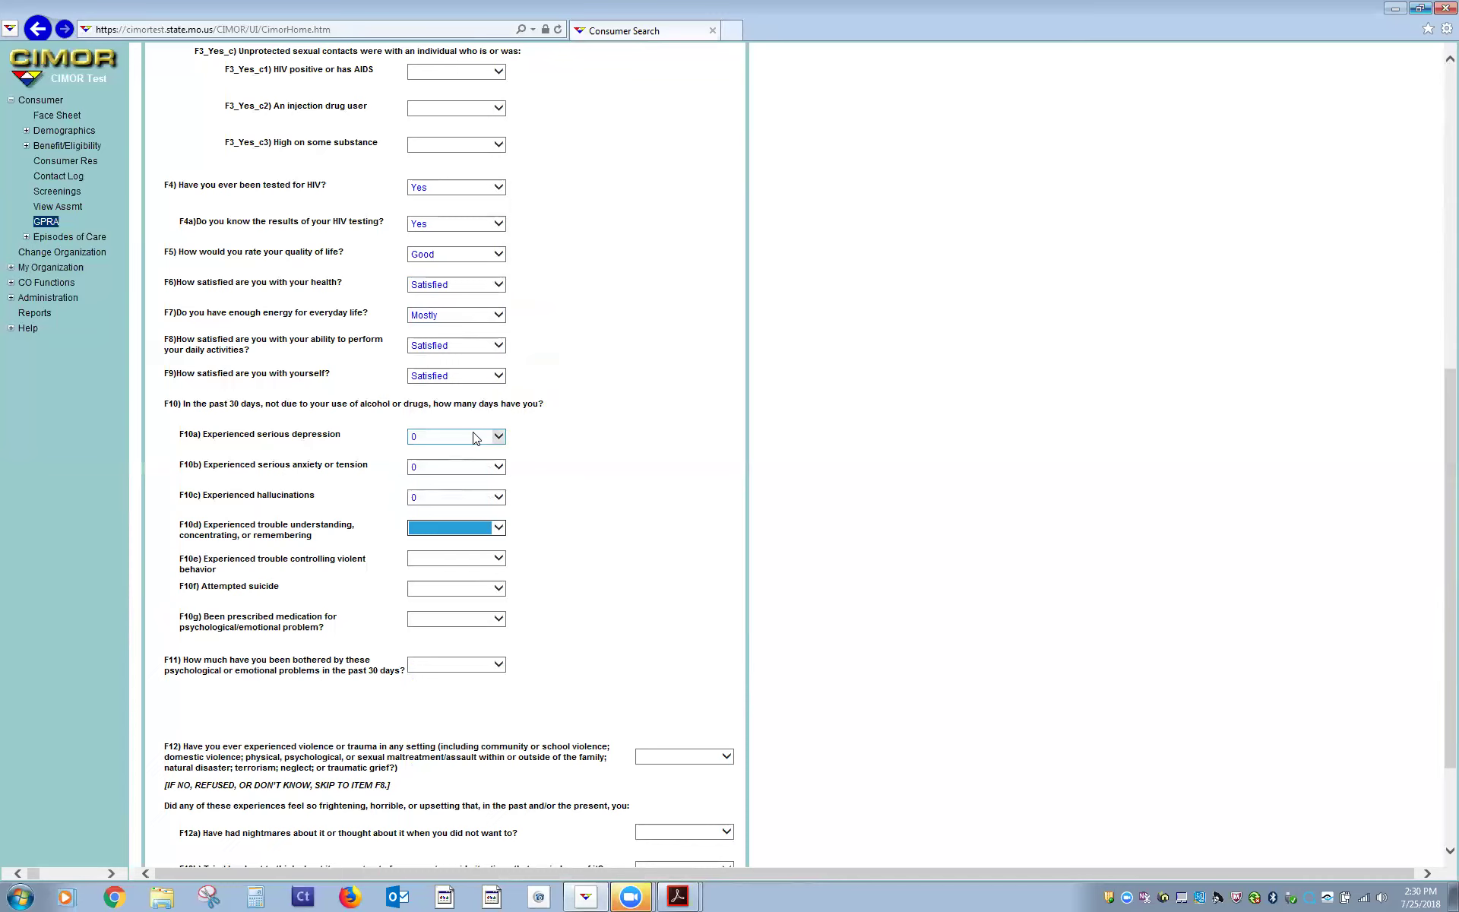
key(0)
key(Tab)
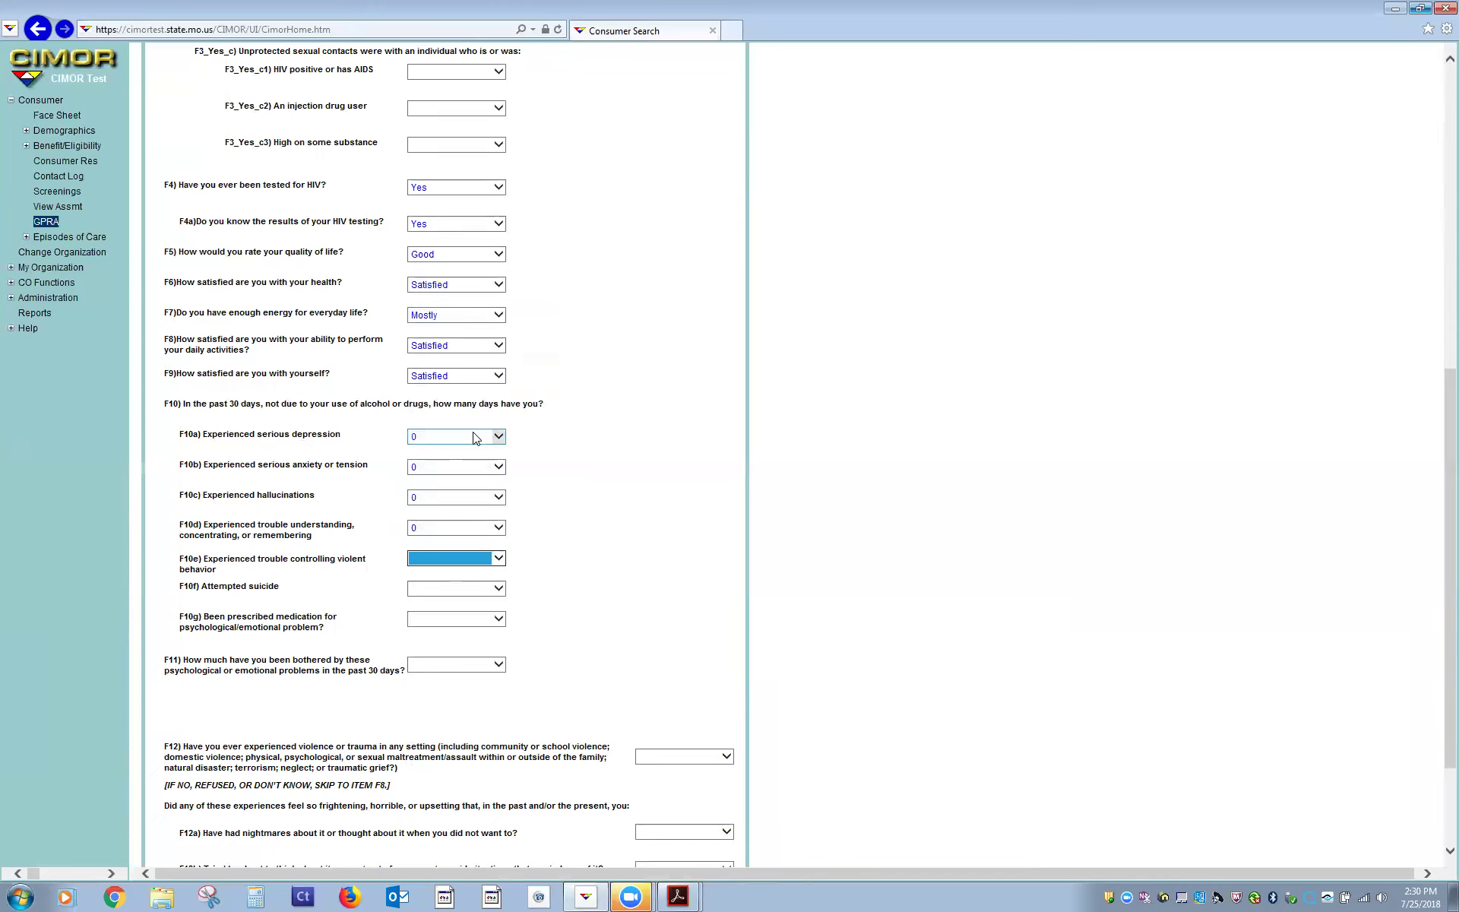
key(0)
key(Tab)
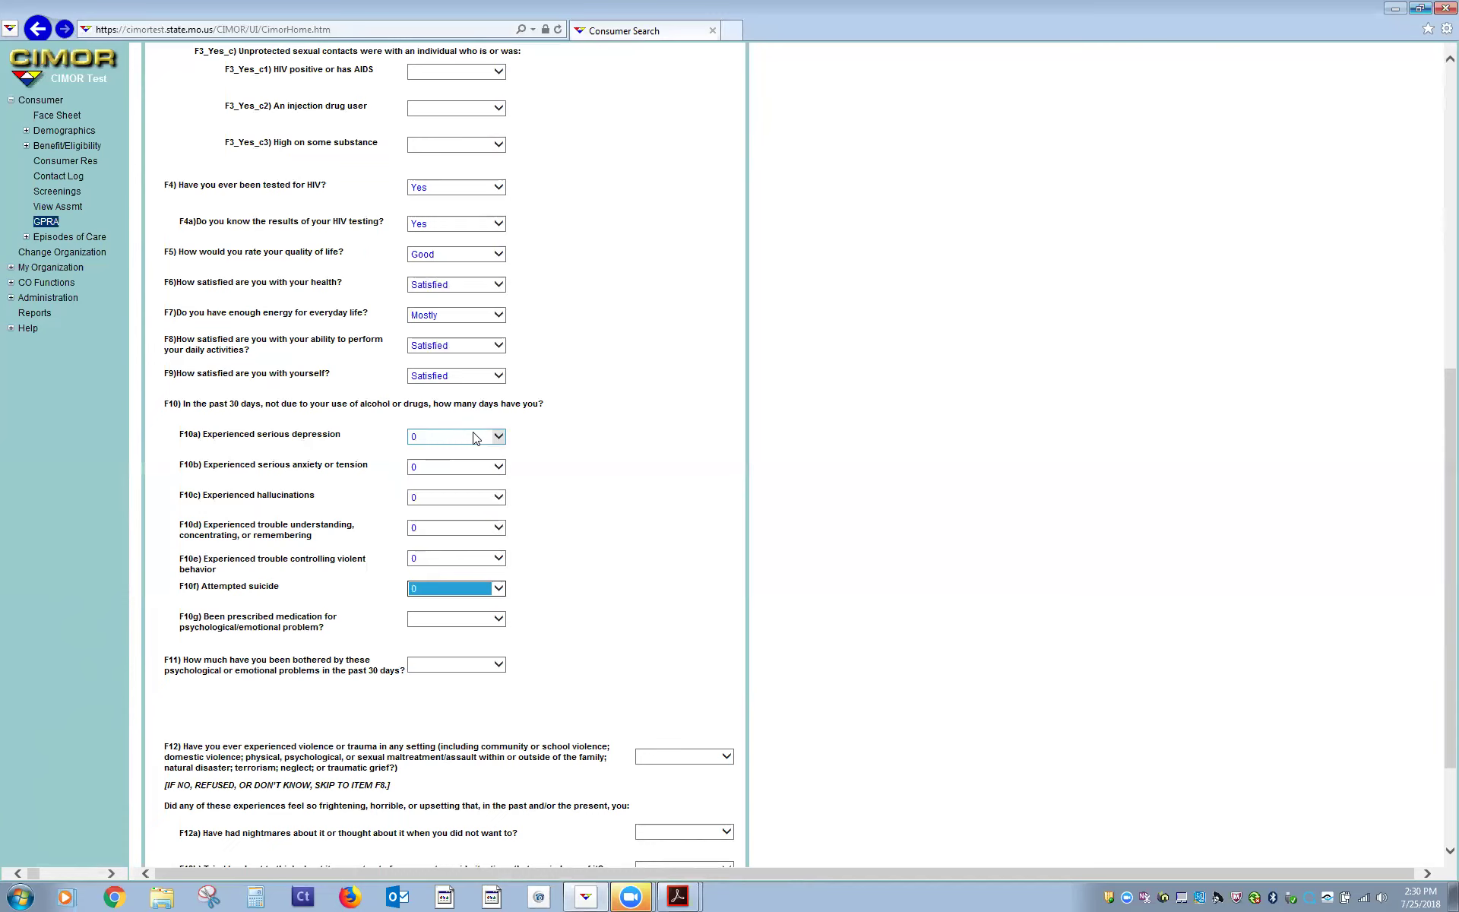
Step: Set F10g prescribed psychological medication to 0 days and answer F11 about being bothered by these problems with Not at all
key(Tab)
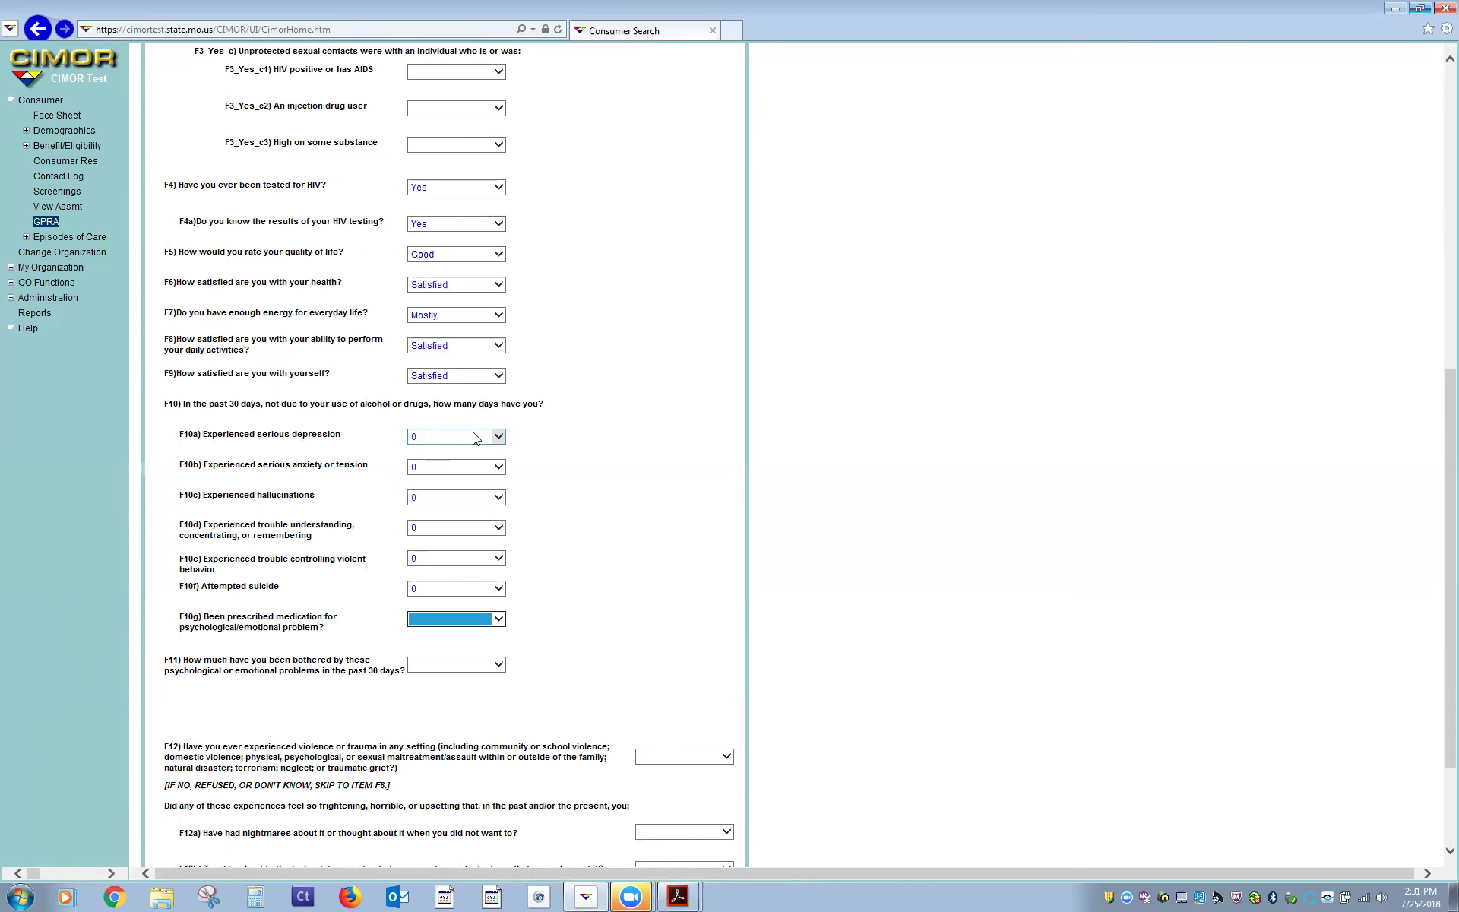
text(30)
click(458, 617)
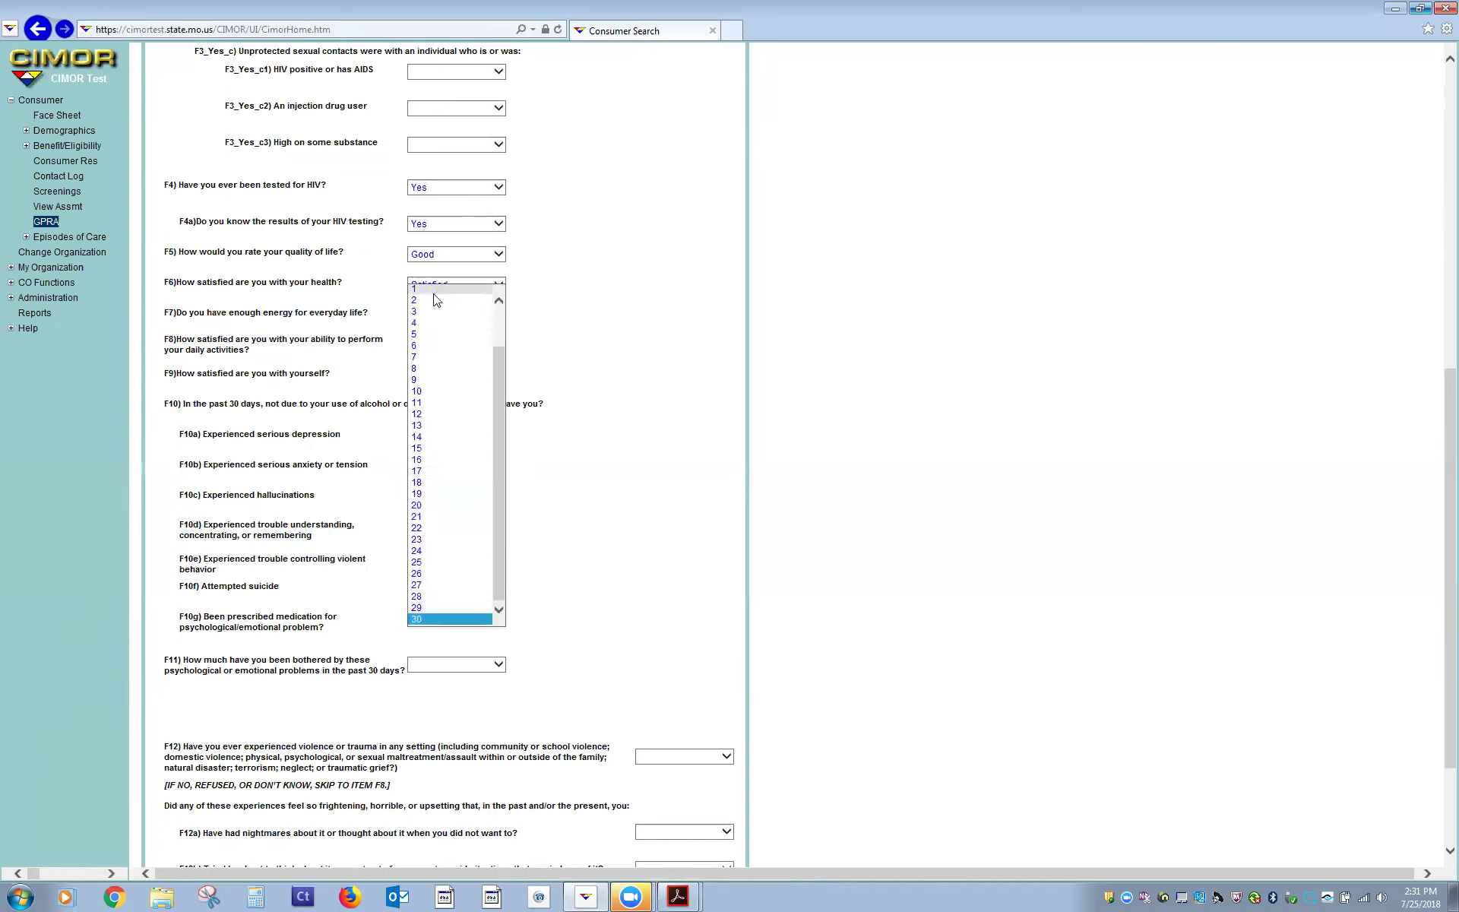
drag(498, 352, 498, 319)
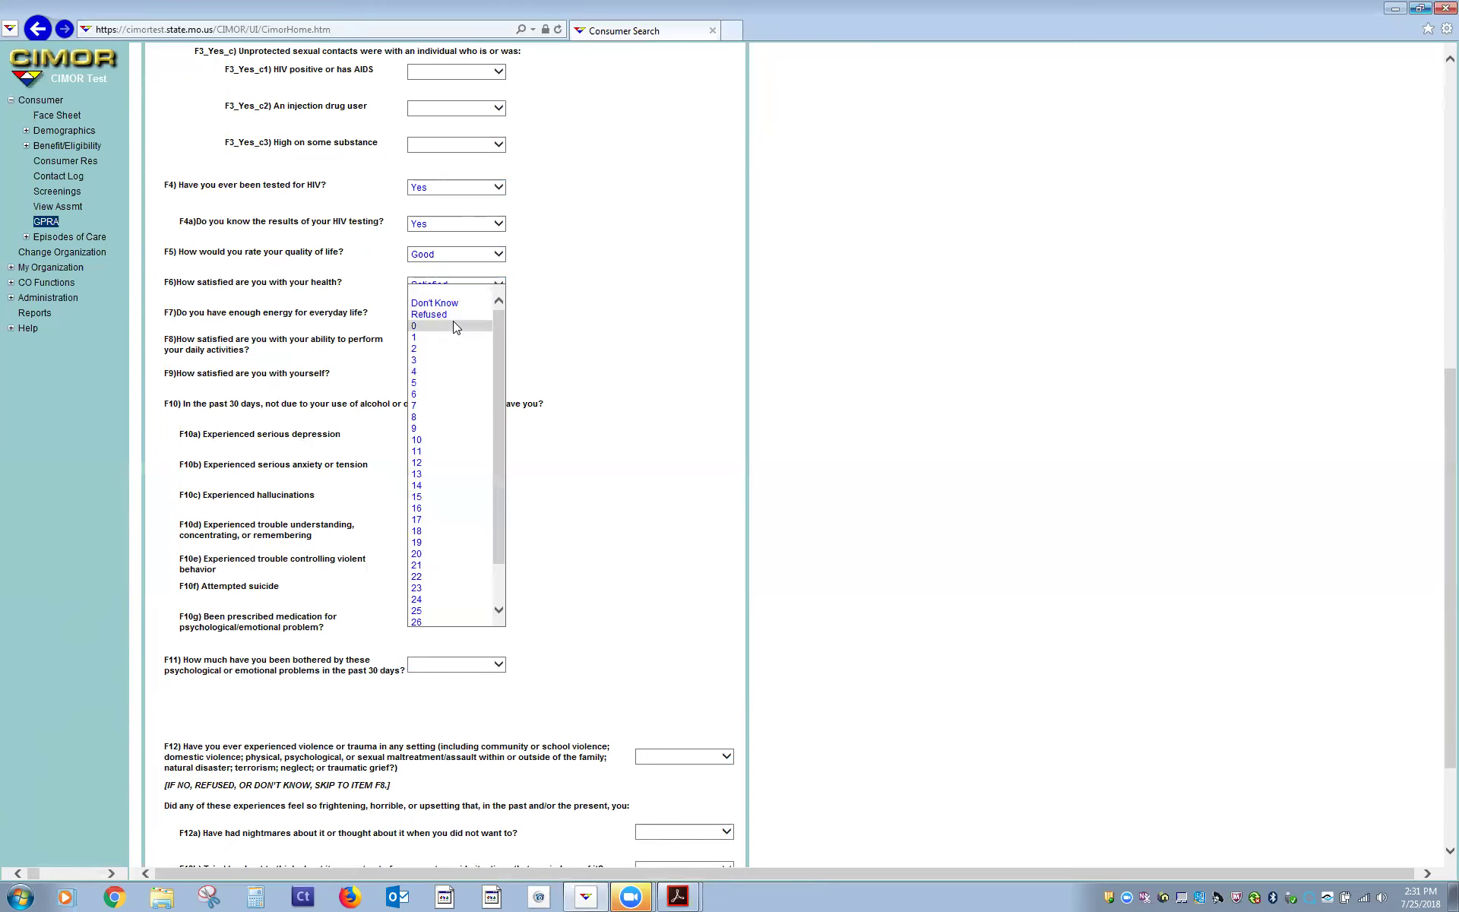
click(448, 325)
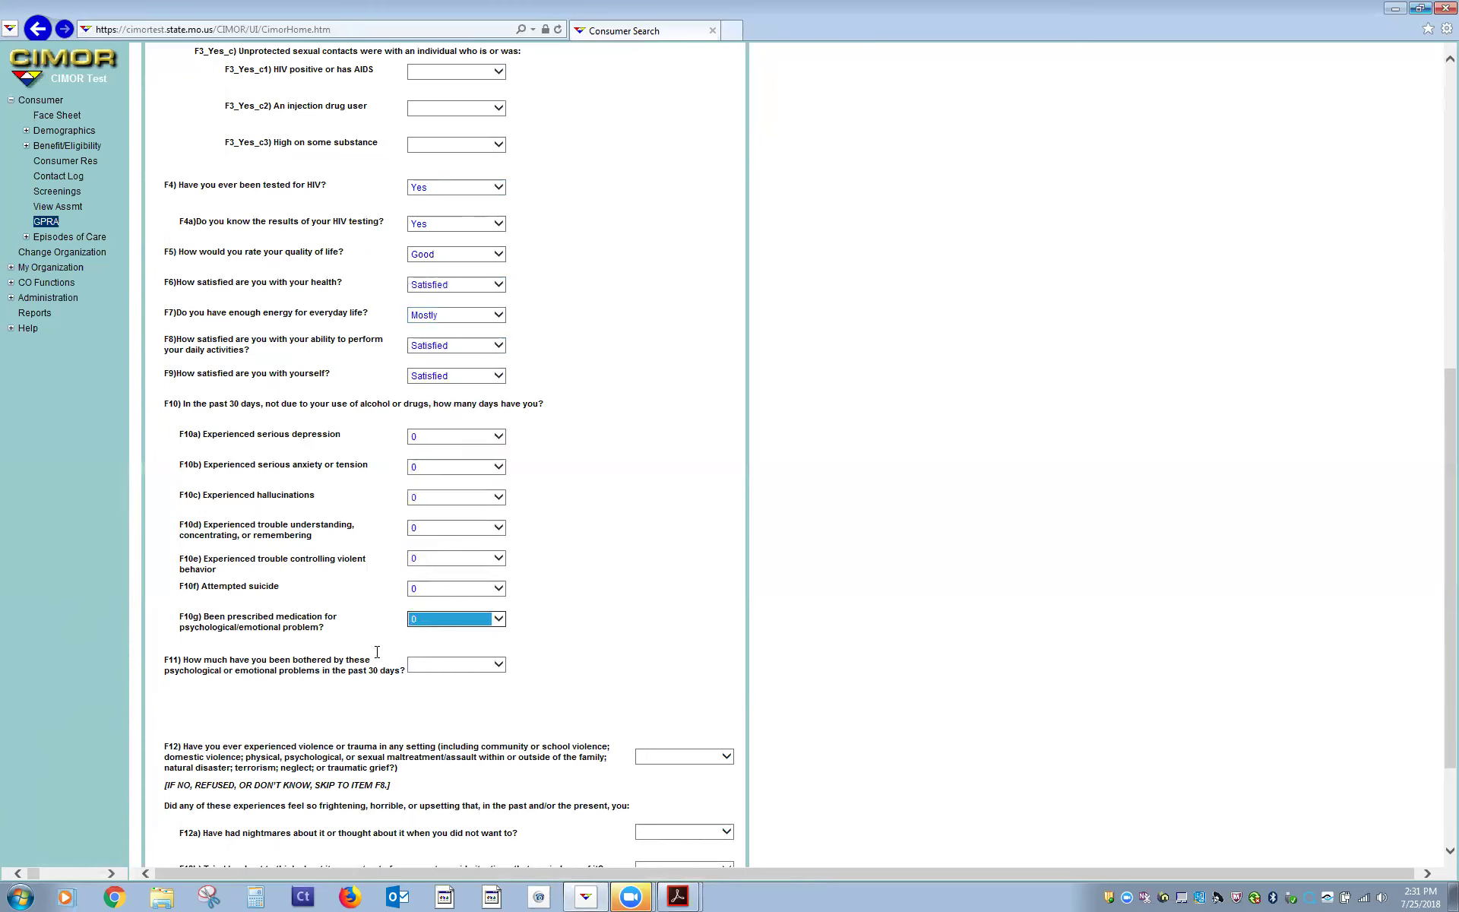
click(474, 669)
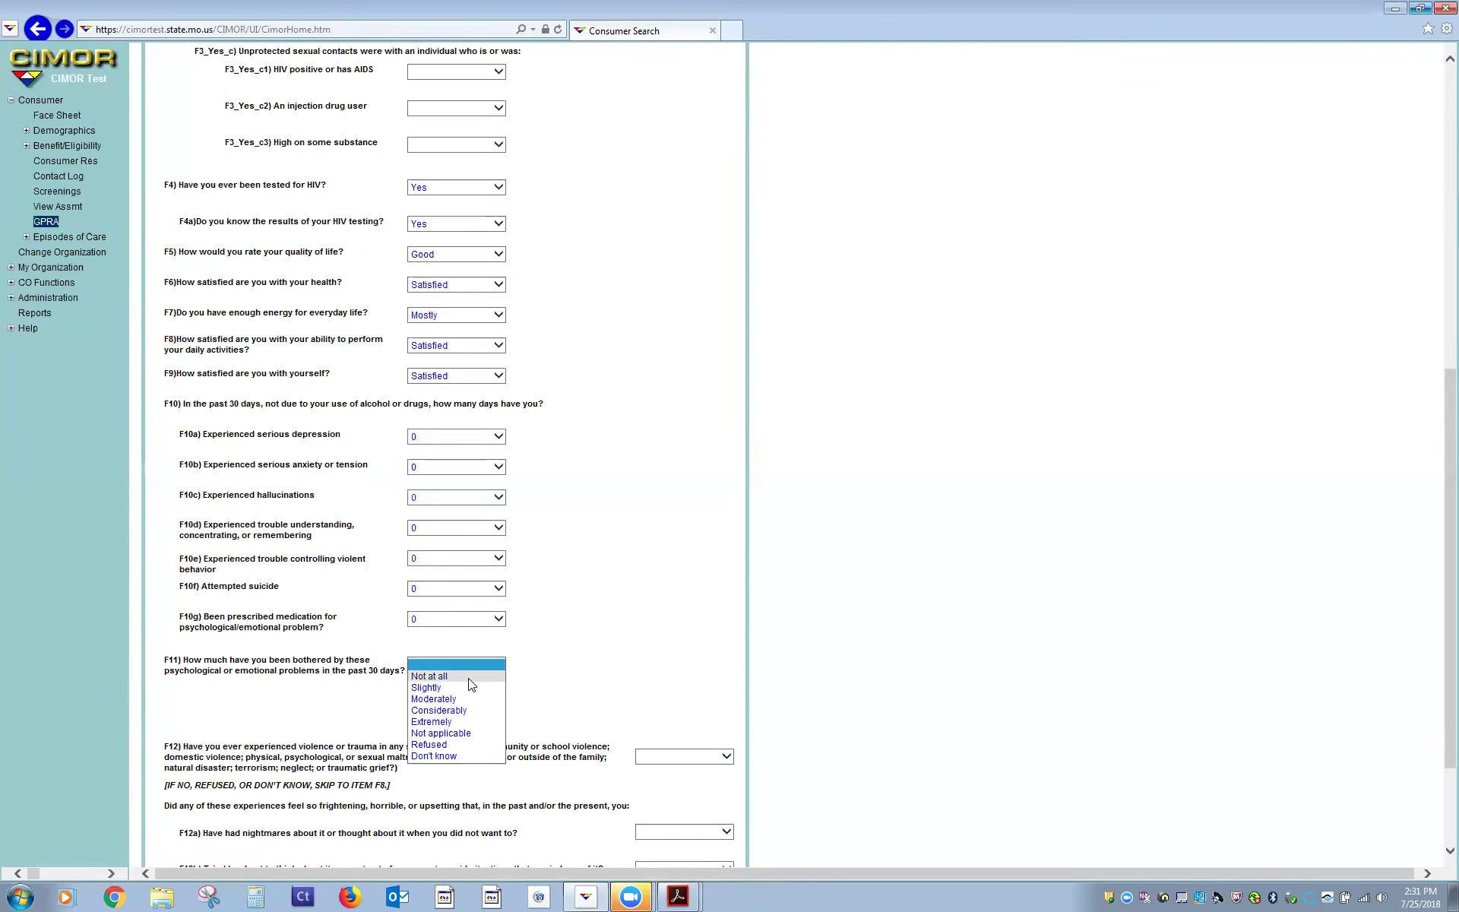
click(471, 677)
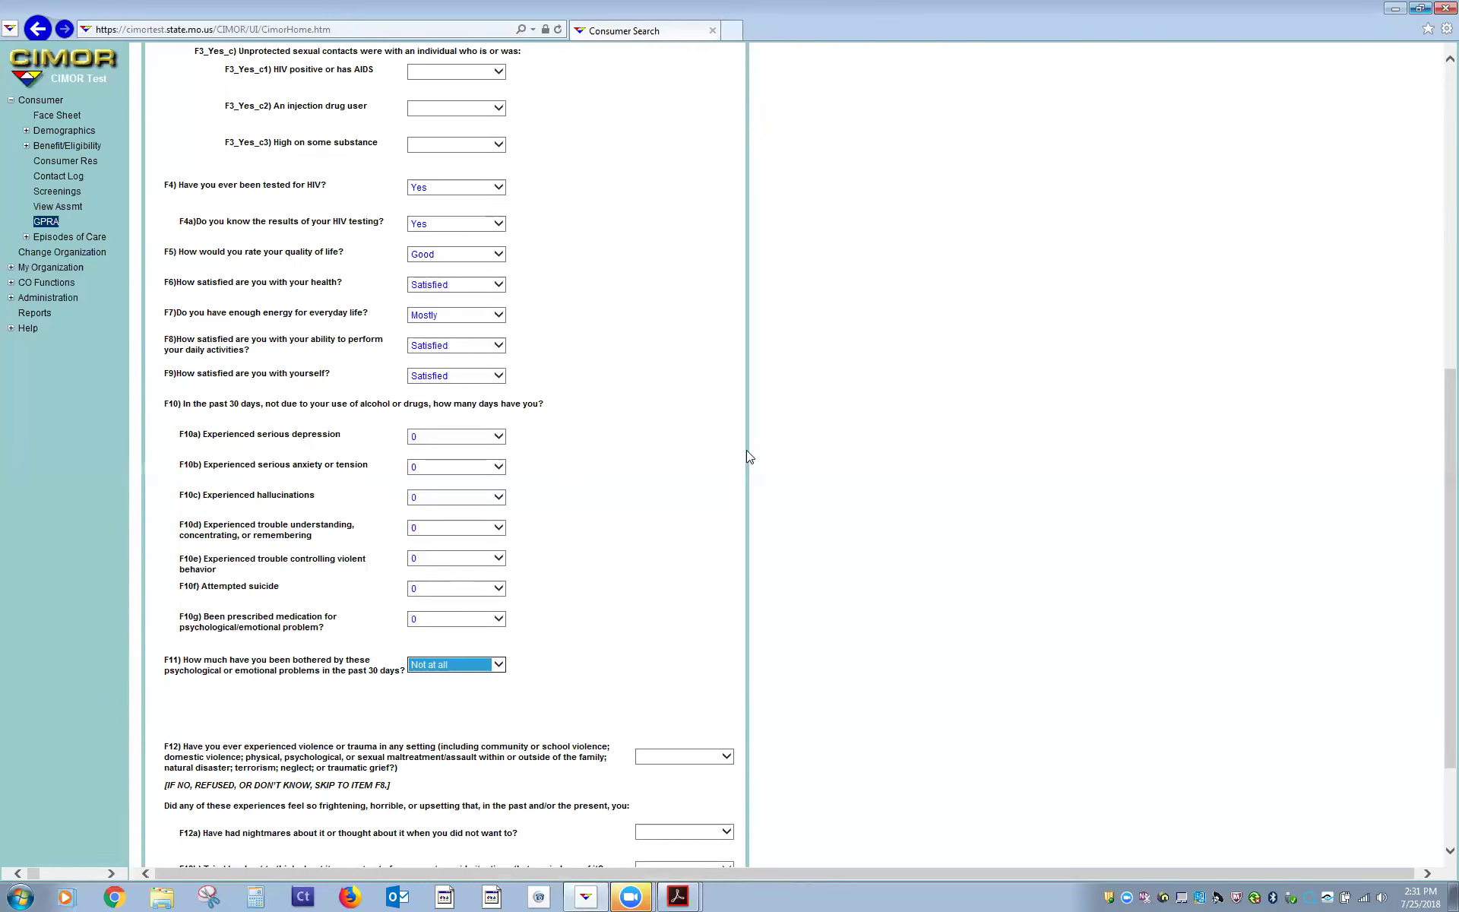
Step: Answer No to F12 about ever experiencing violence or trauma, and Never to F13 about being physically hurt
scroll(749, 449, down, 2)
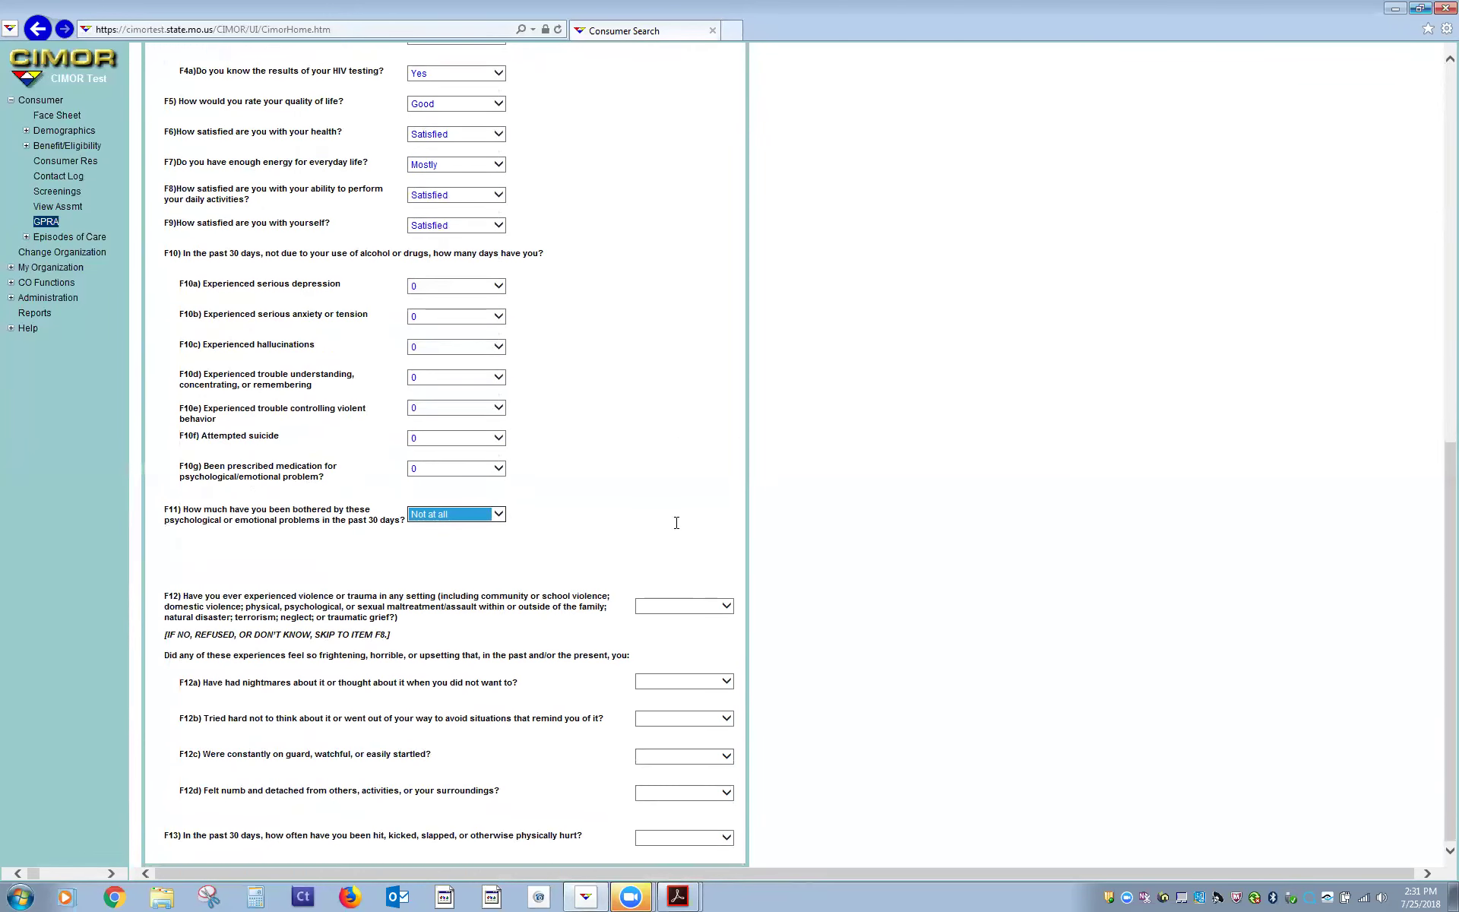
click(691, 608)
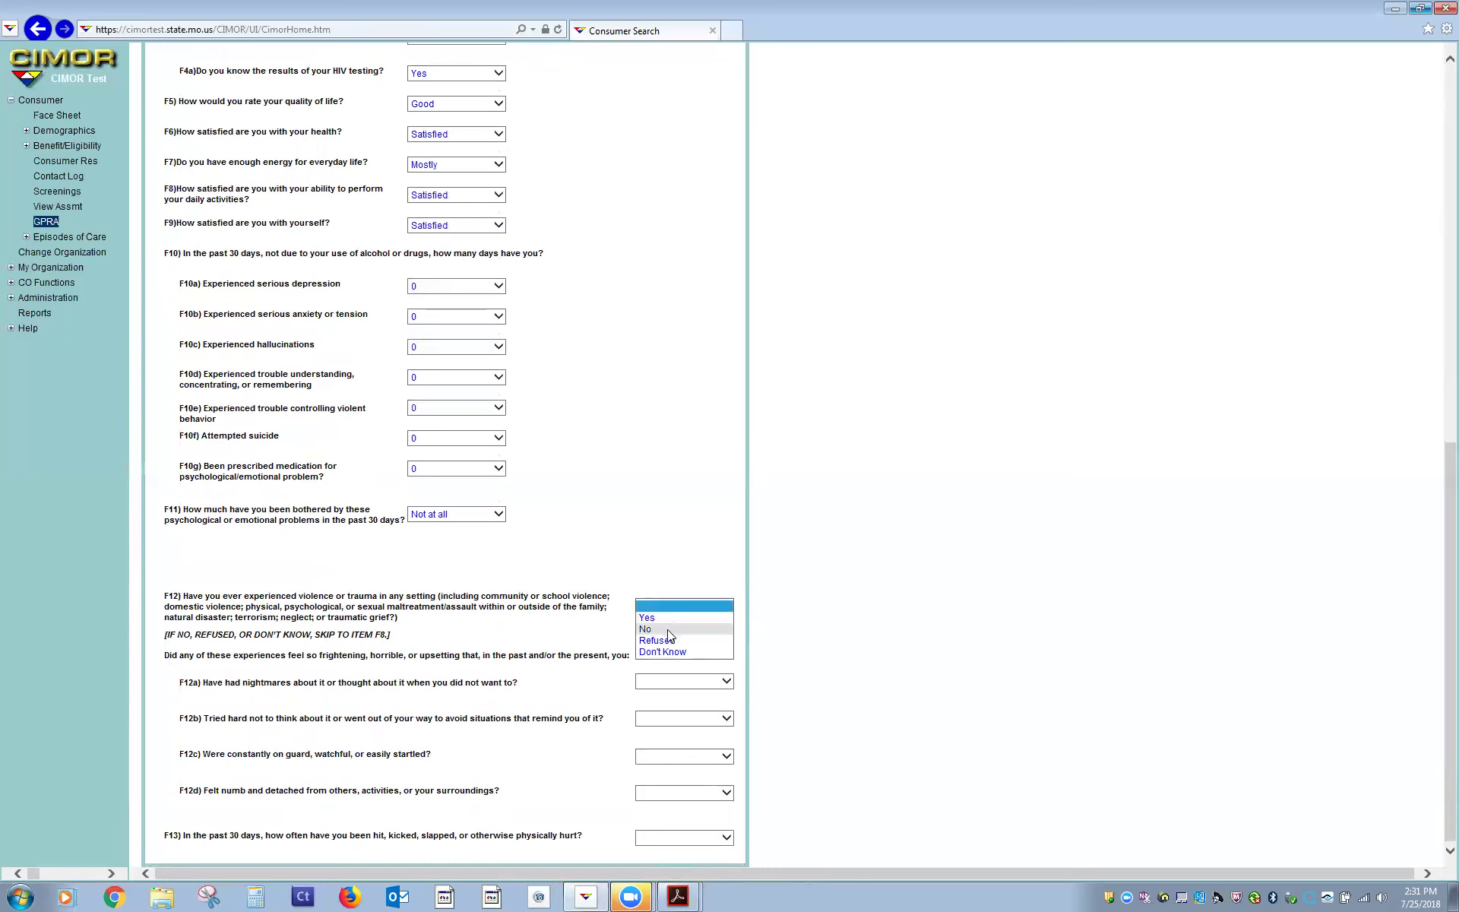
click(669, 629)
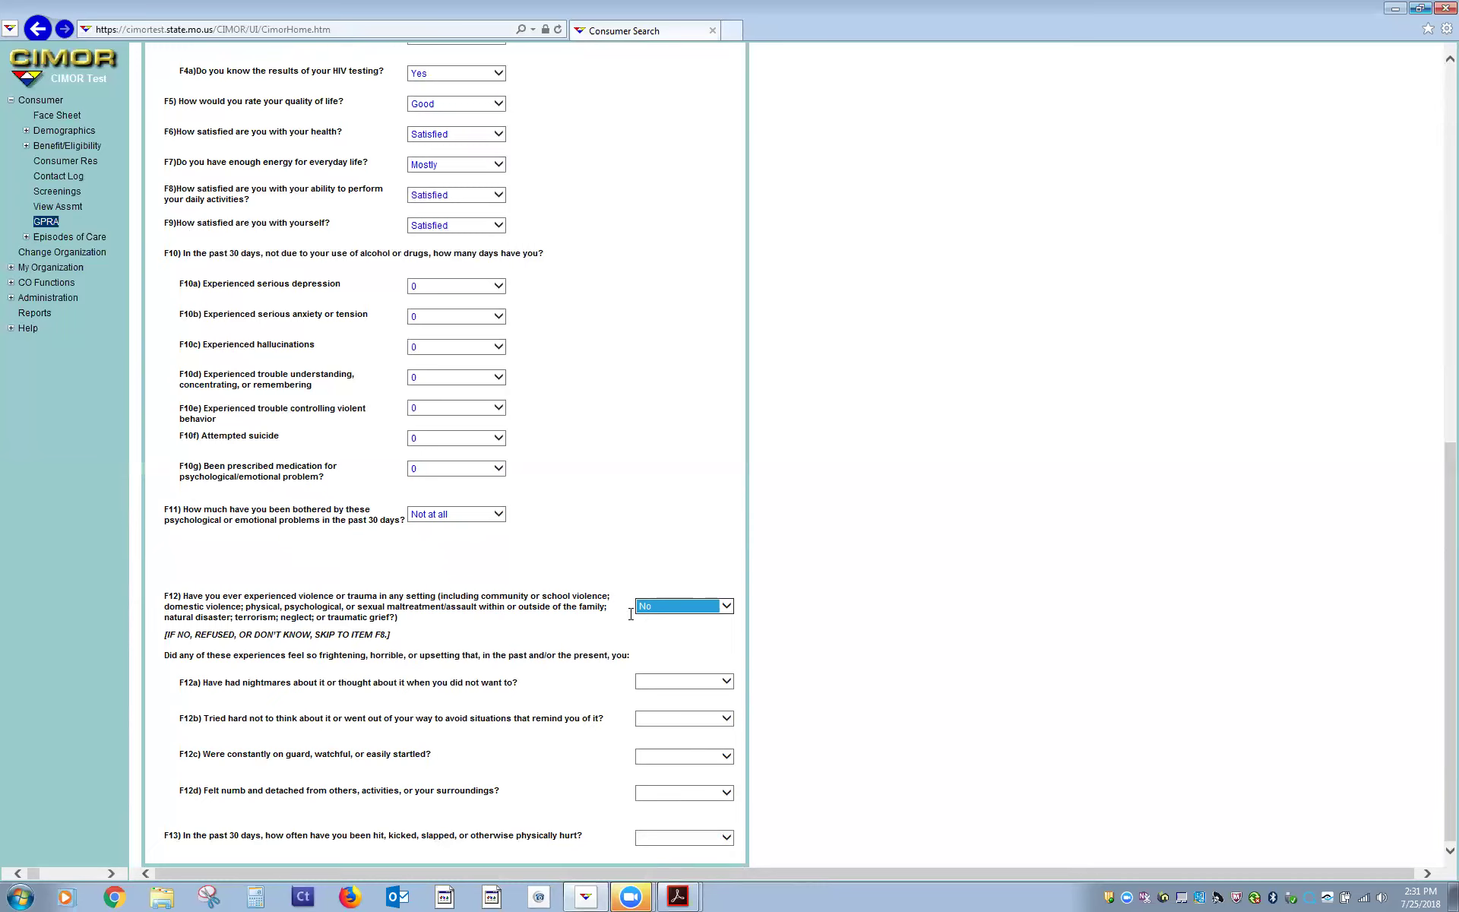
click(684, 838)
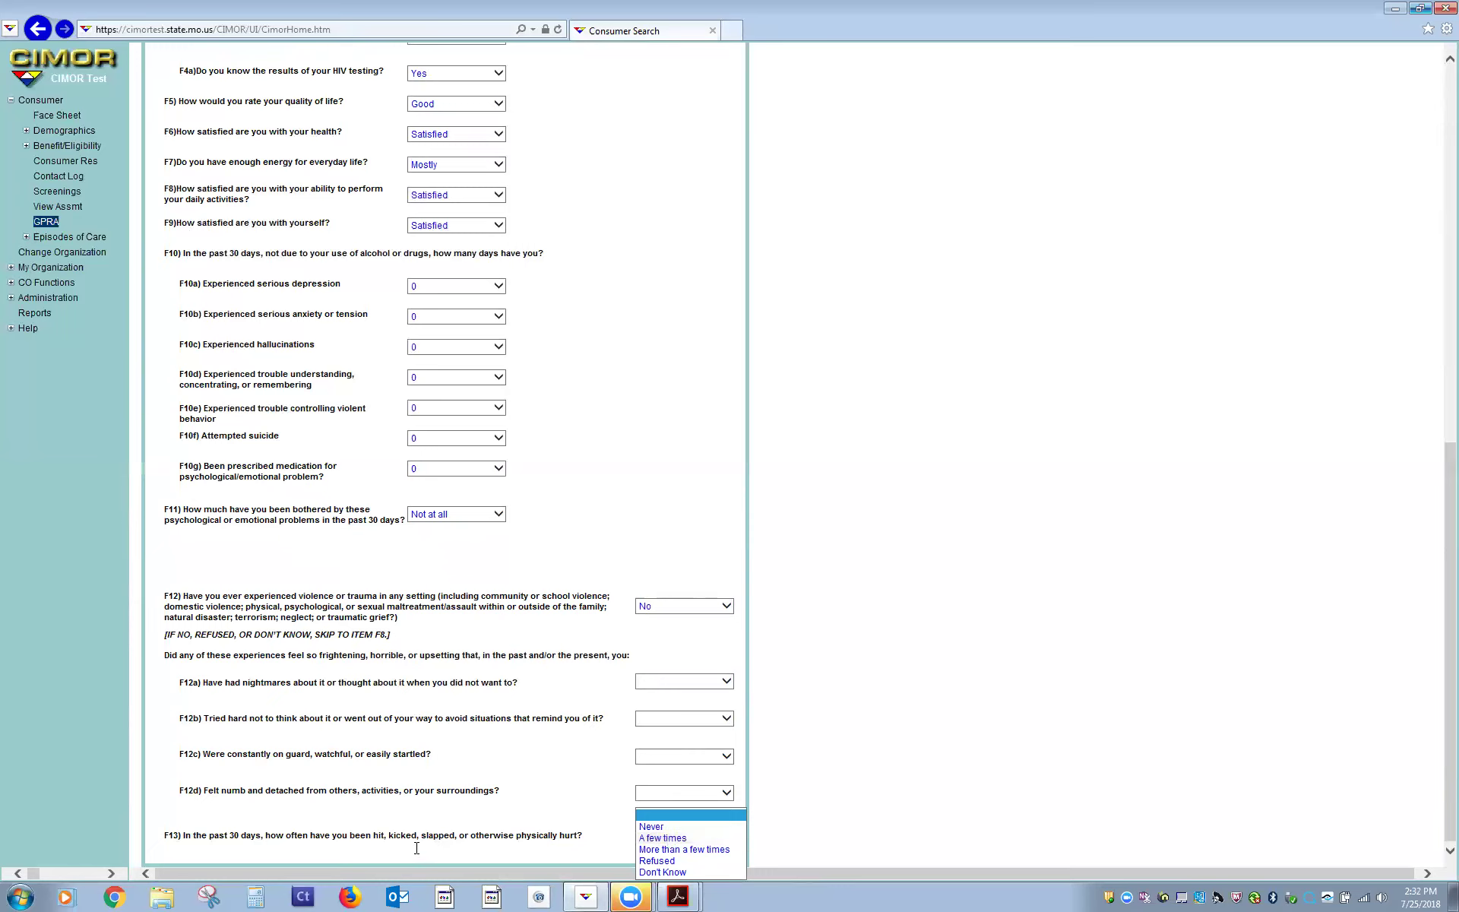
click(75, 849)
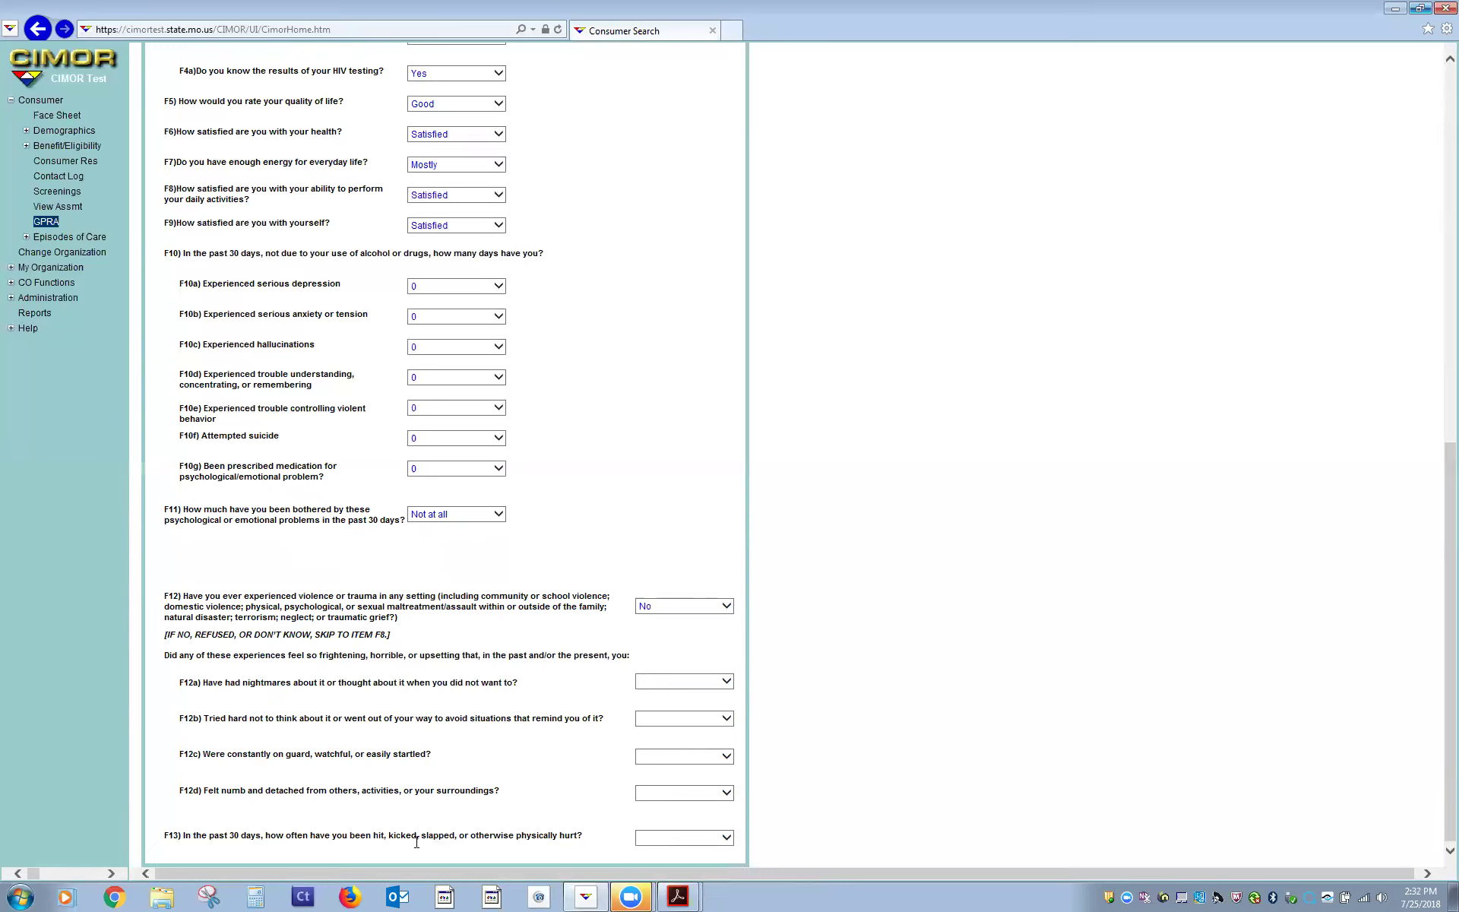
click(687, 839)
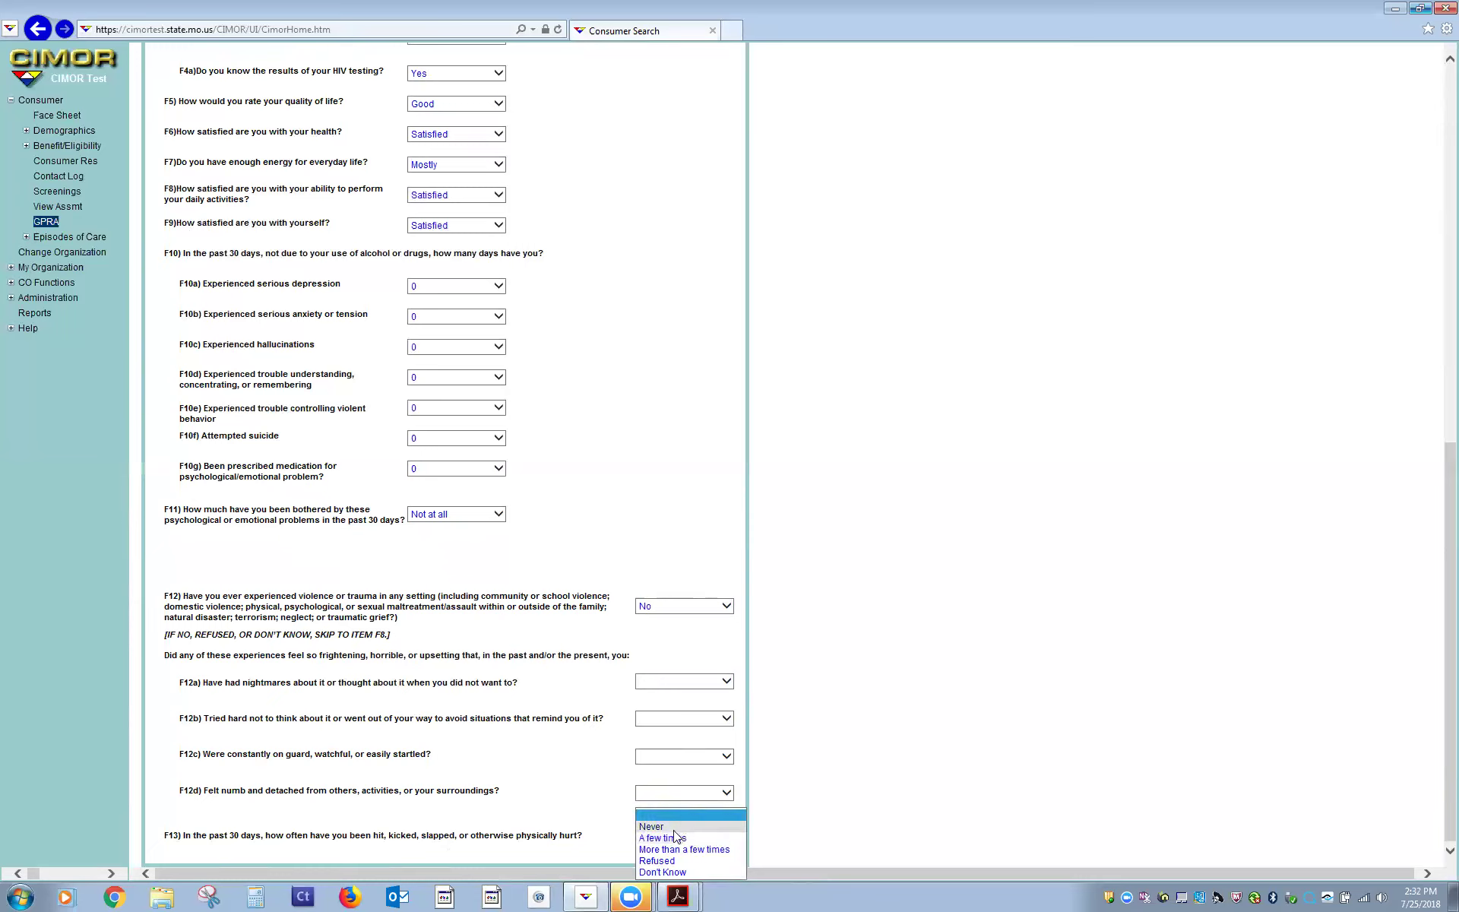
click(674, 829)
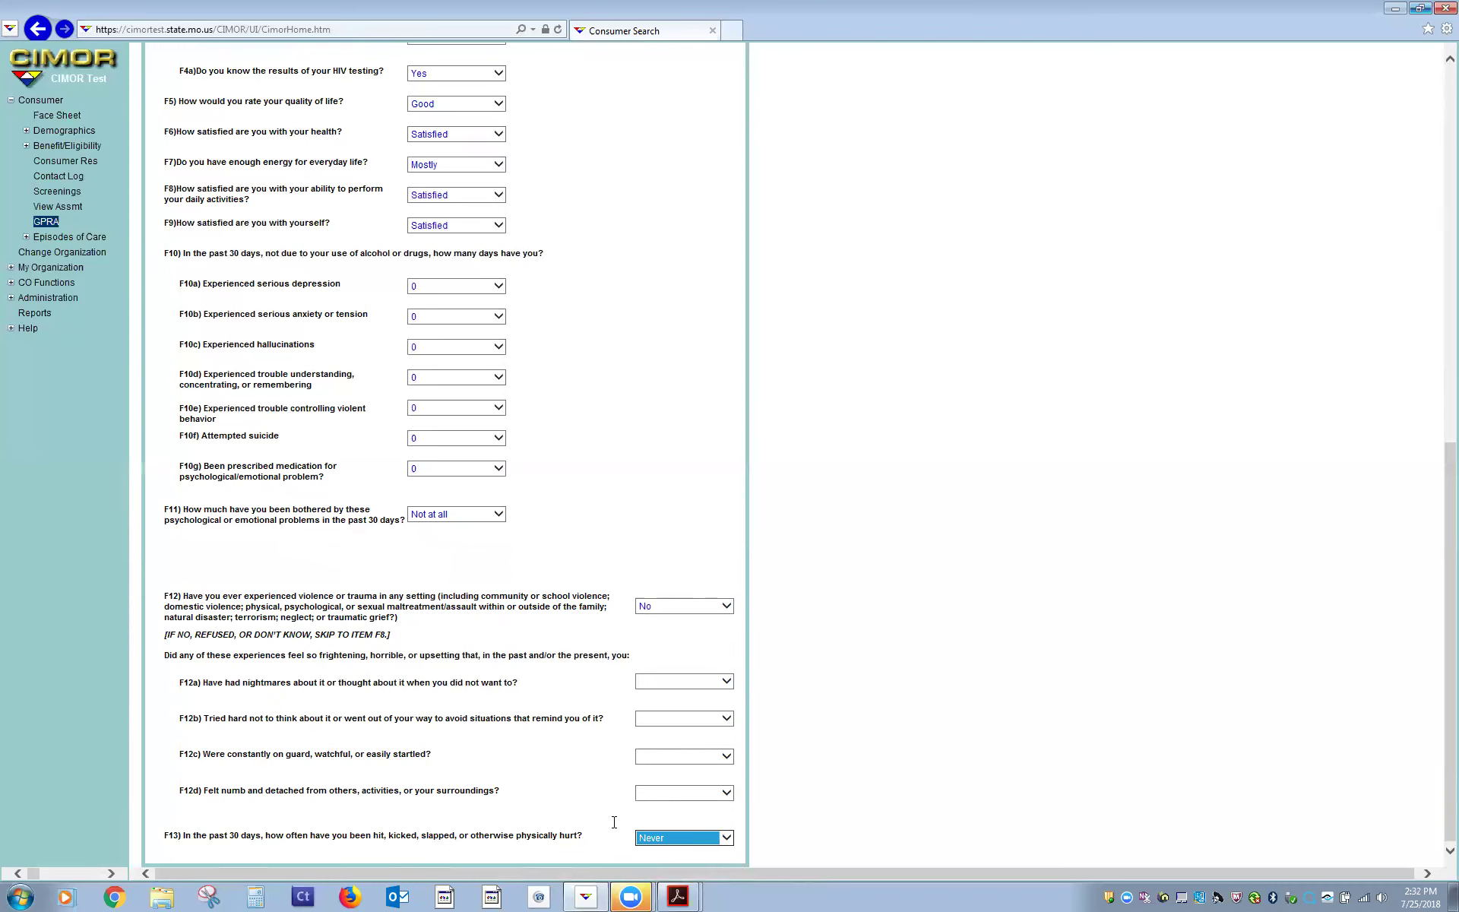
Step: In the Social section, answer Yes to G1 about non-religious voluntary self-help groups and specify 7 times
scroll(609, 521, up, 10)
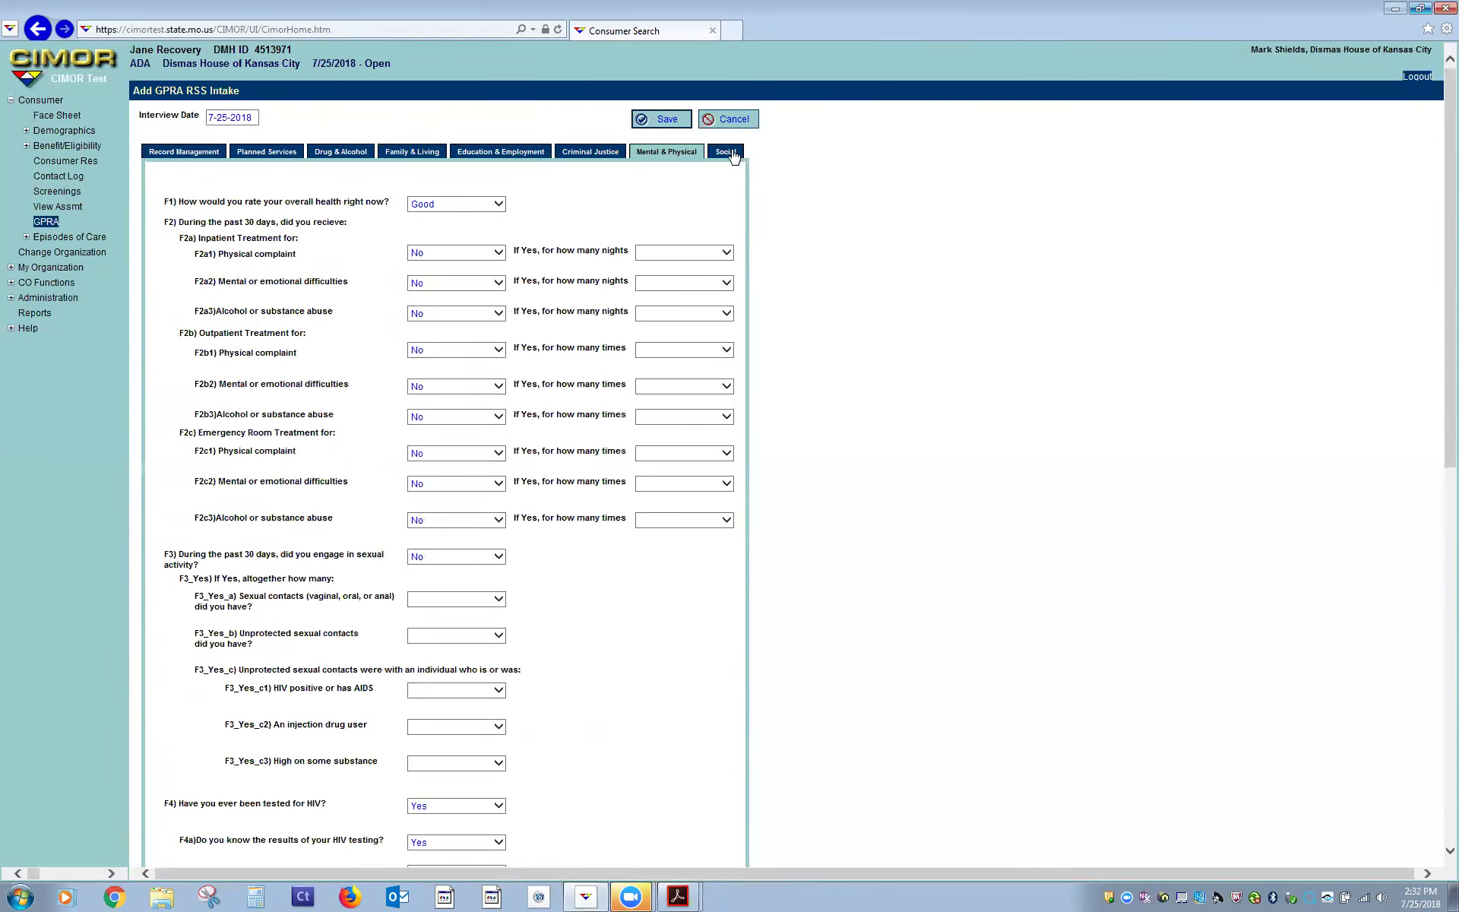
click(726, 154)
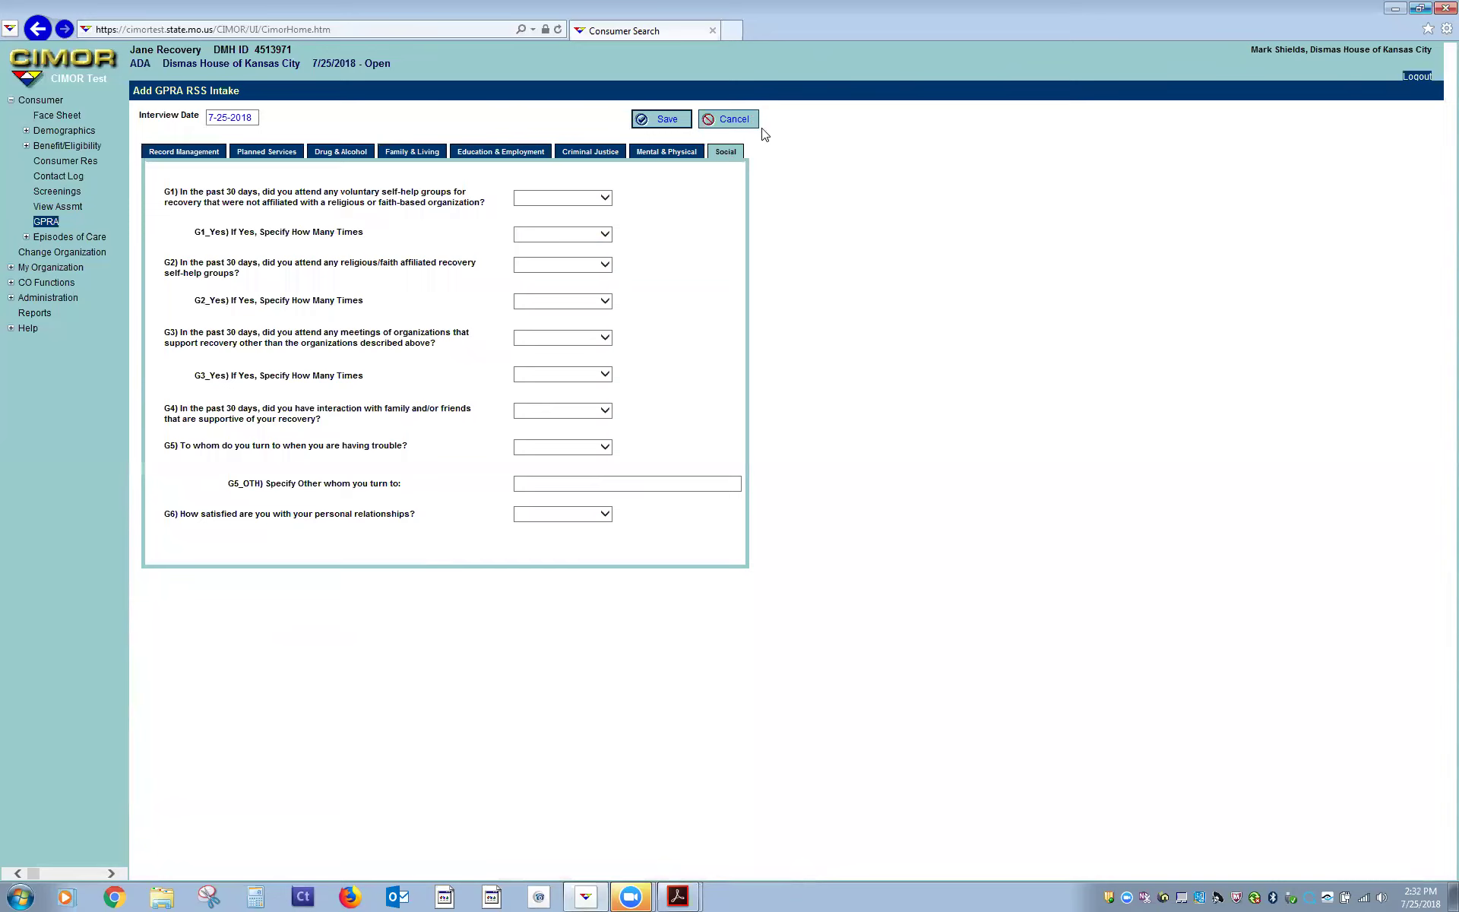
click(579, 199)
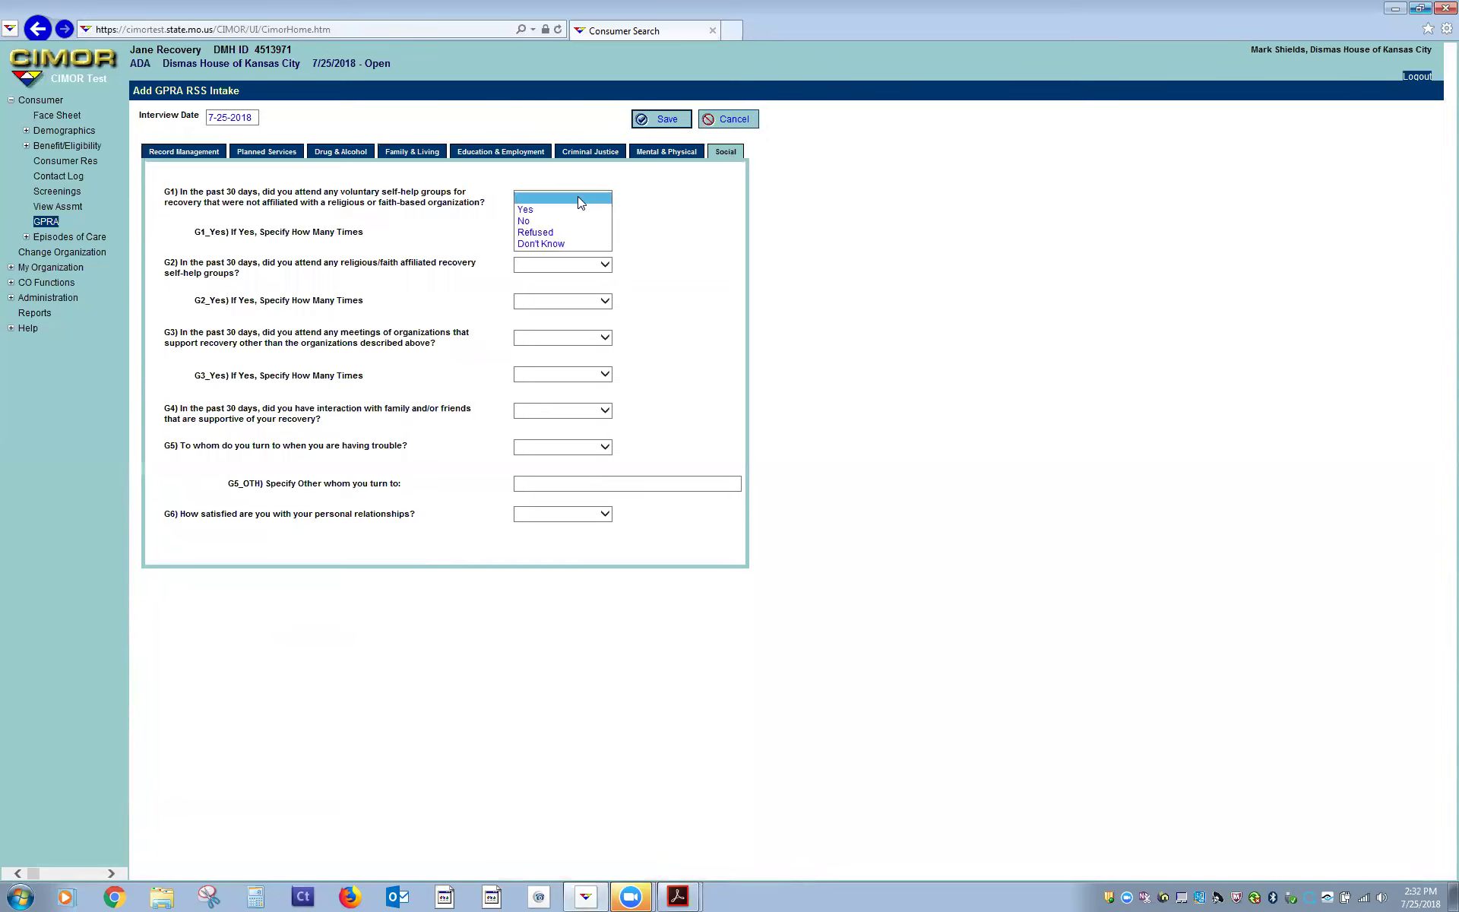
click(580, 220)
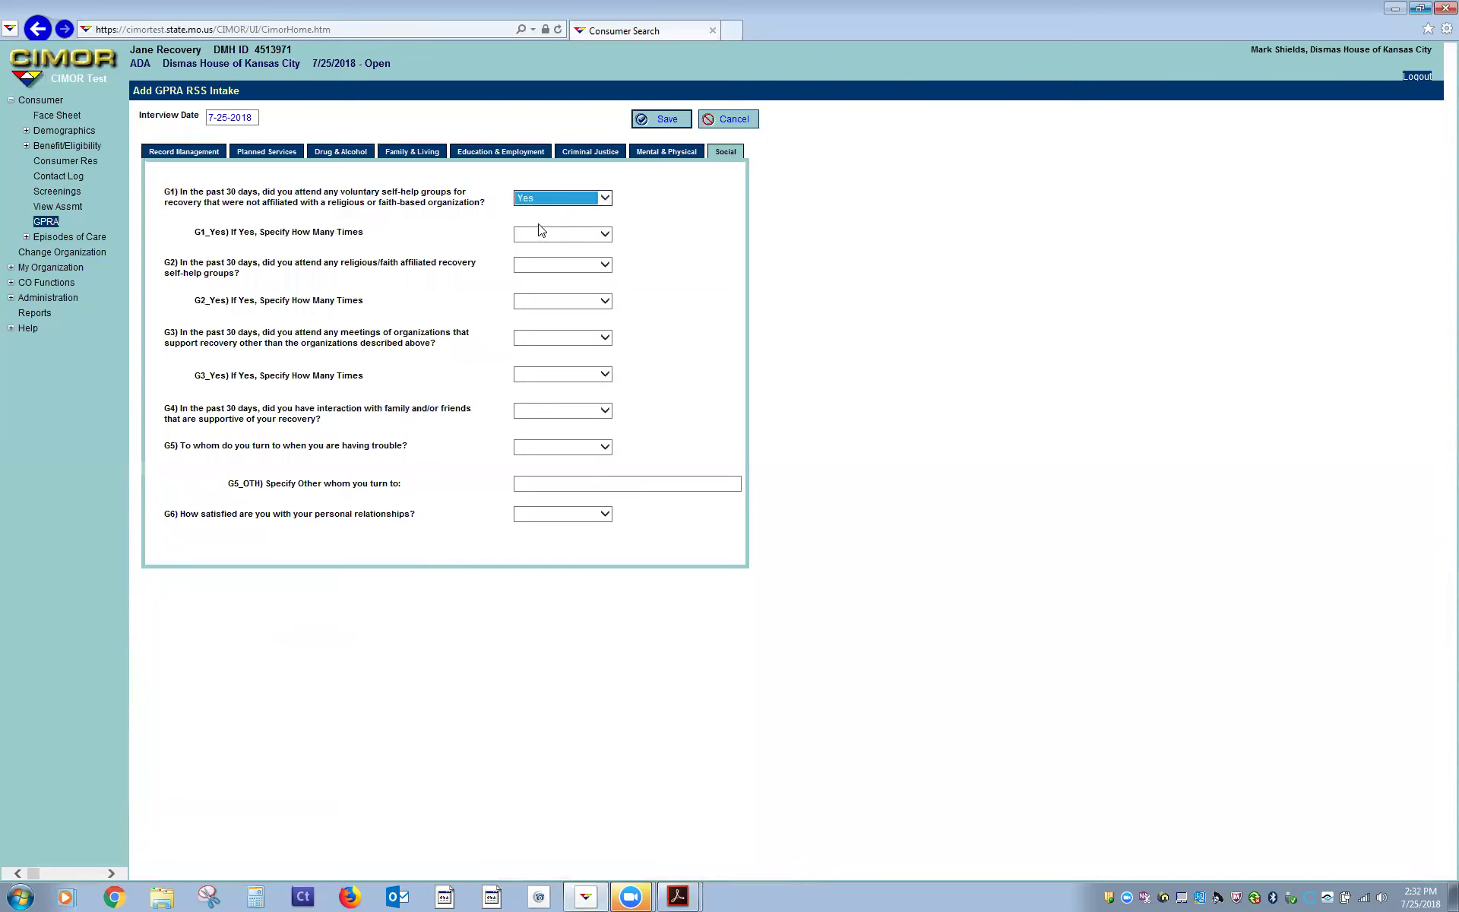
click(545, 234)
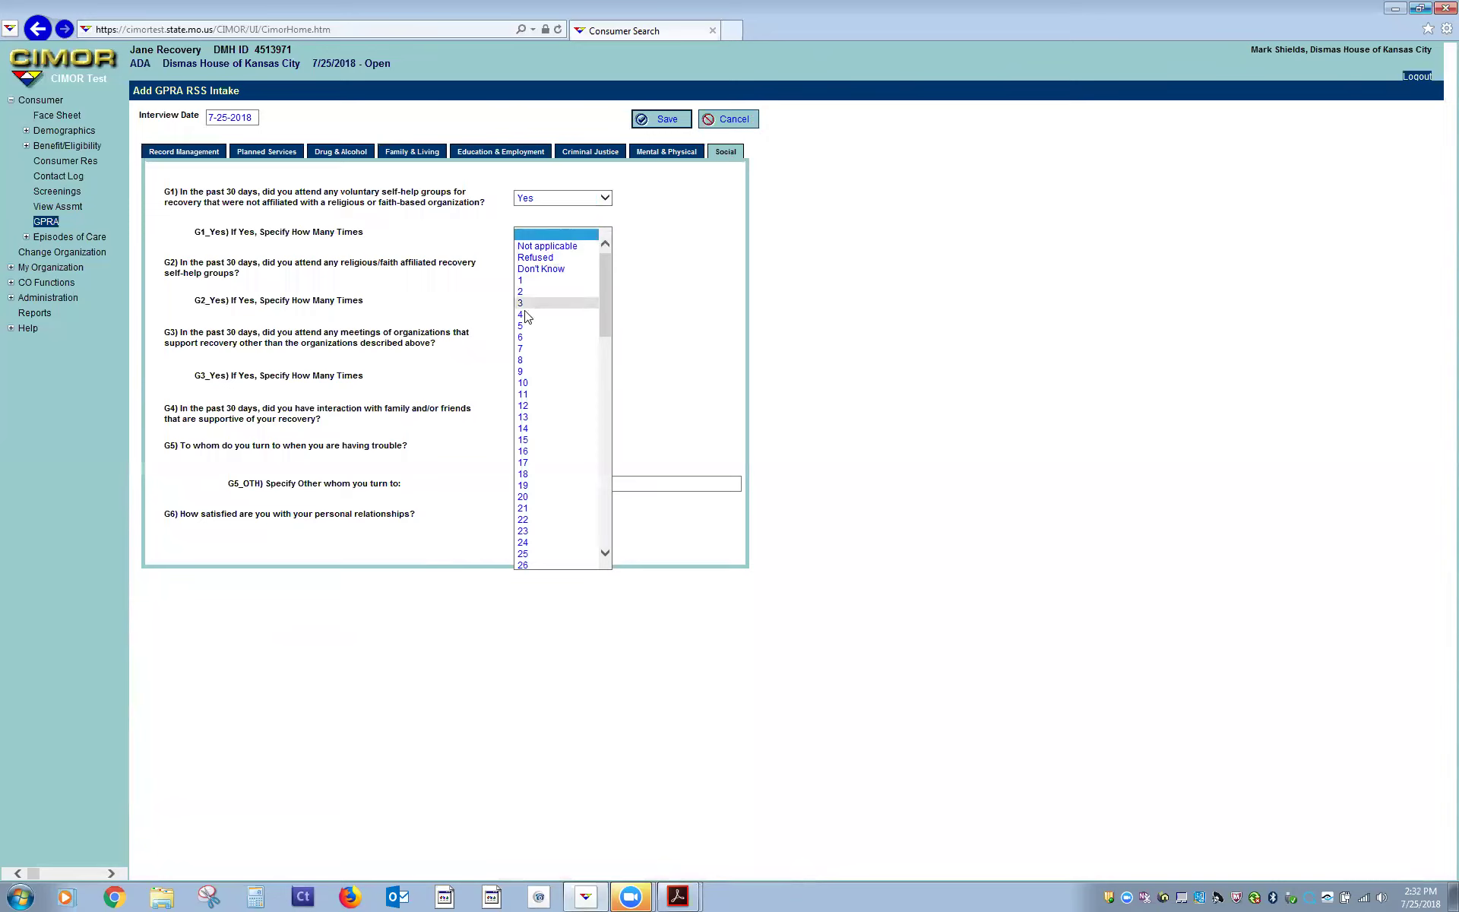
click(543, 348)
click(638, 215)
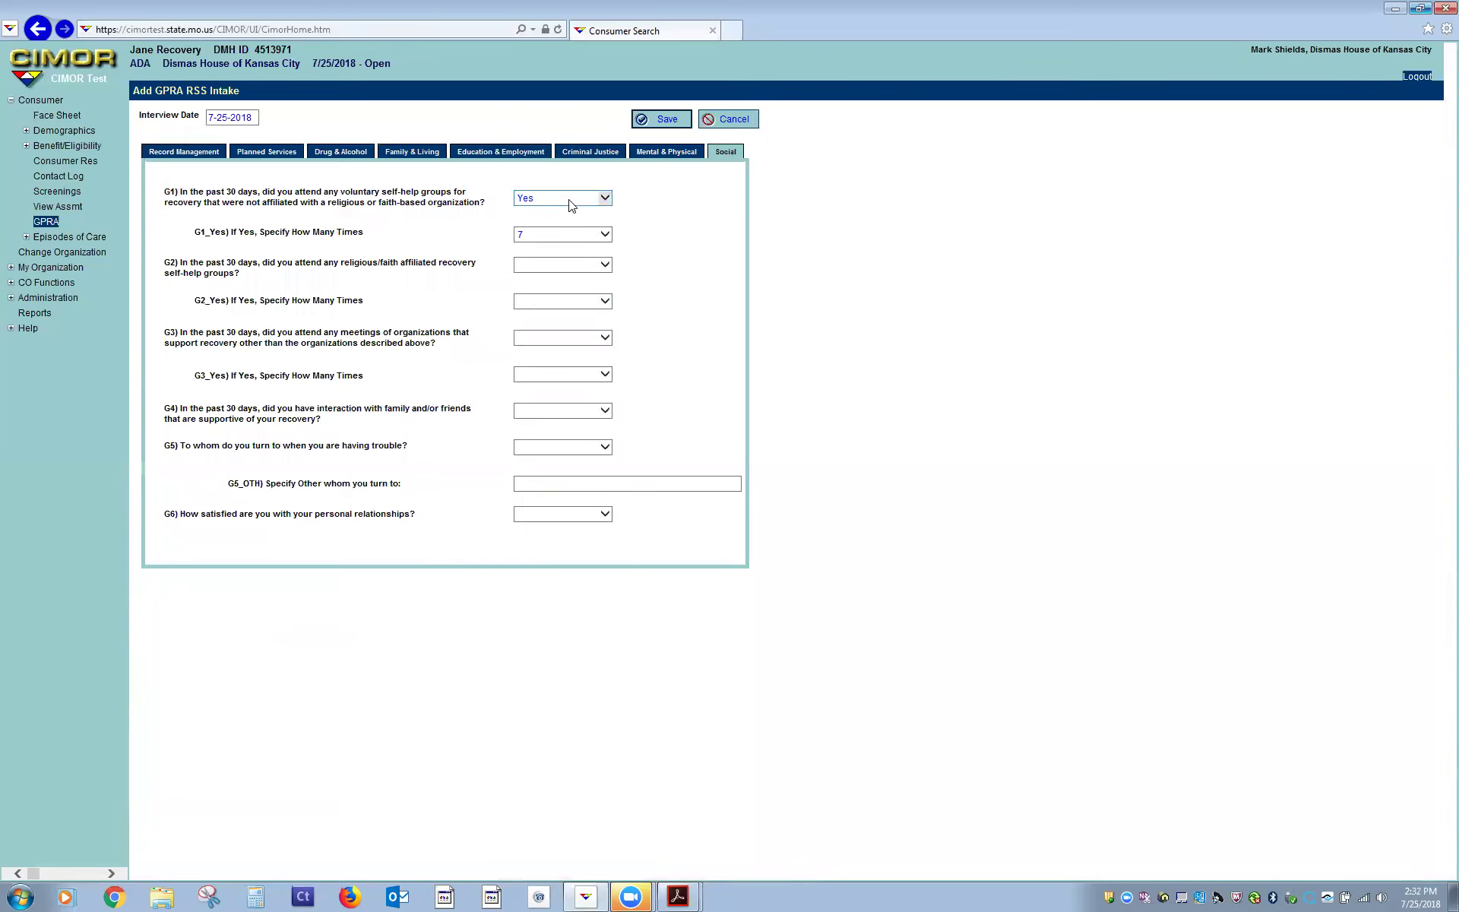
Step: Answer Yes to G2 about religious or faith-affiliated recovery self-help groups and specify 7 times
click(549, 266)
click(549, 286)
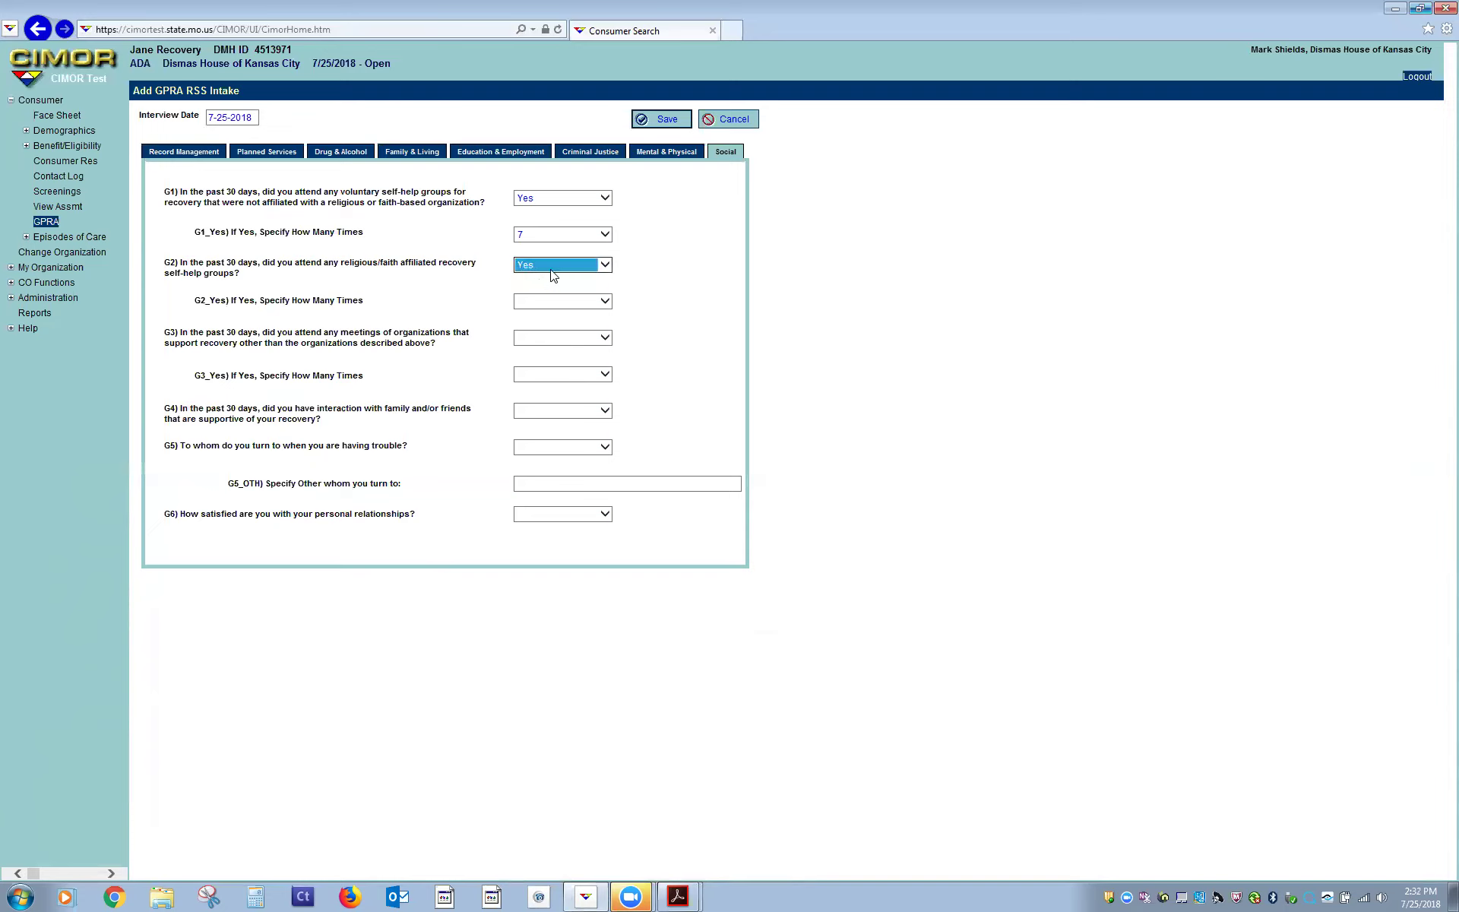
click(538, 302)
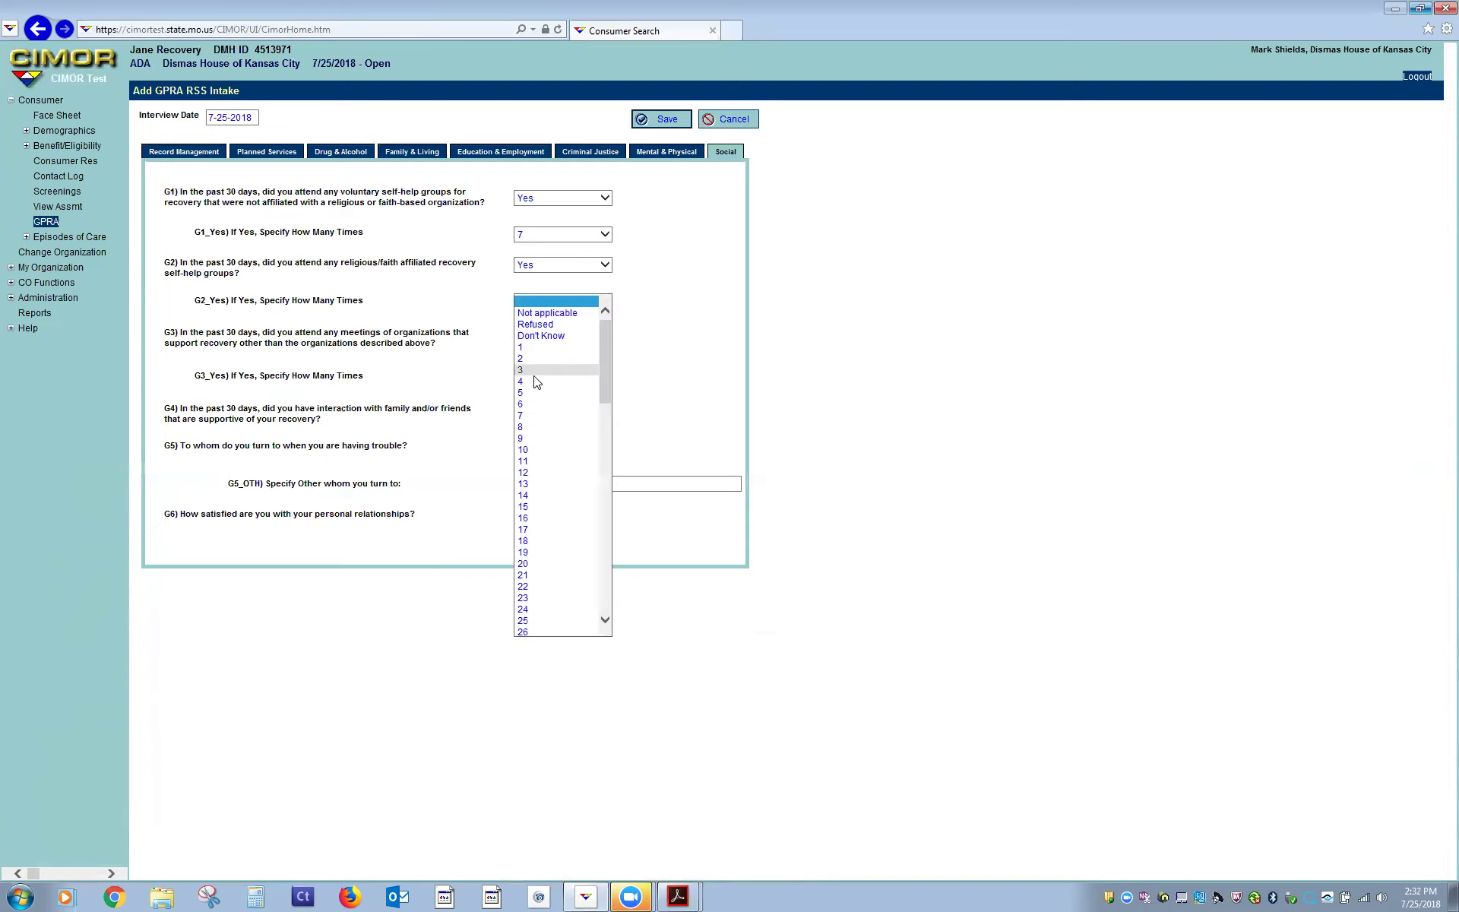
click(532, 414)
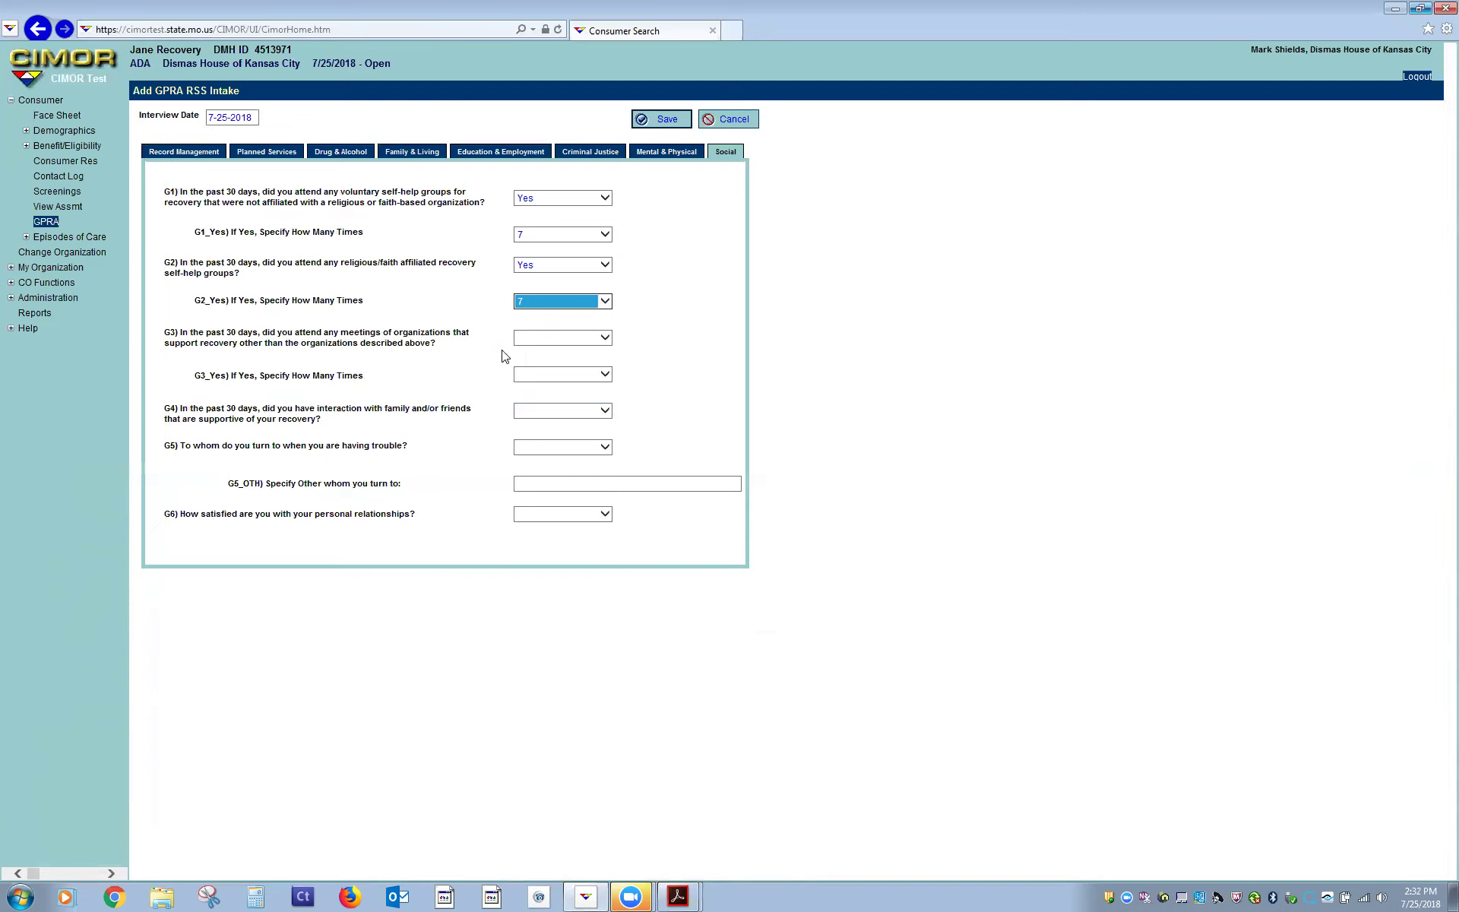
Step: Answer Yes to G3 about other recovery support meetings with 4 times, and Yes to G4 about interaction with supportive family or friends
click(582, 342)
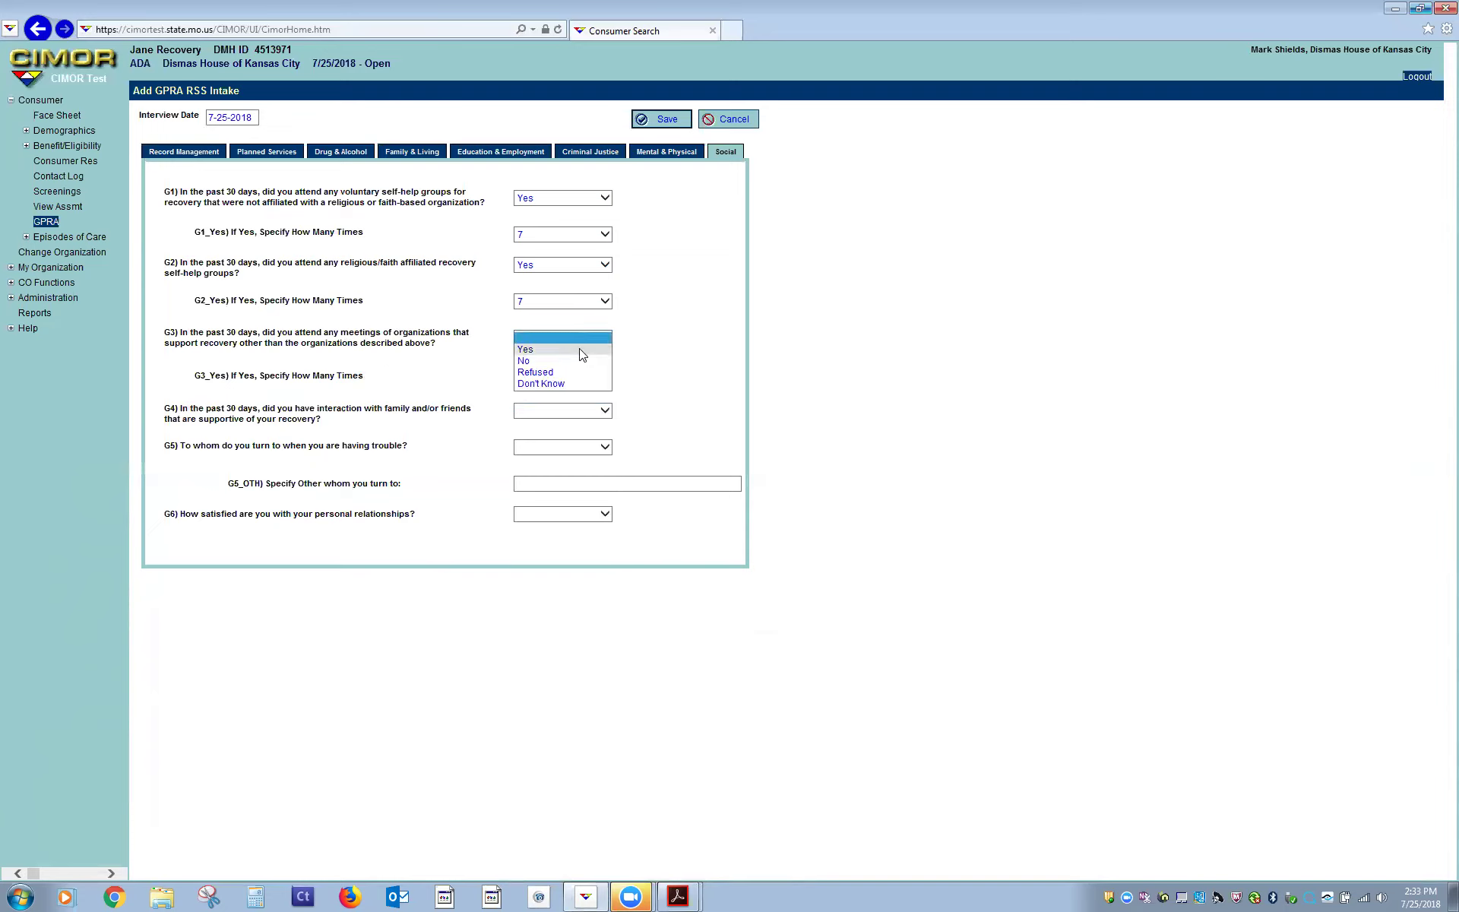
click(580, 349)
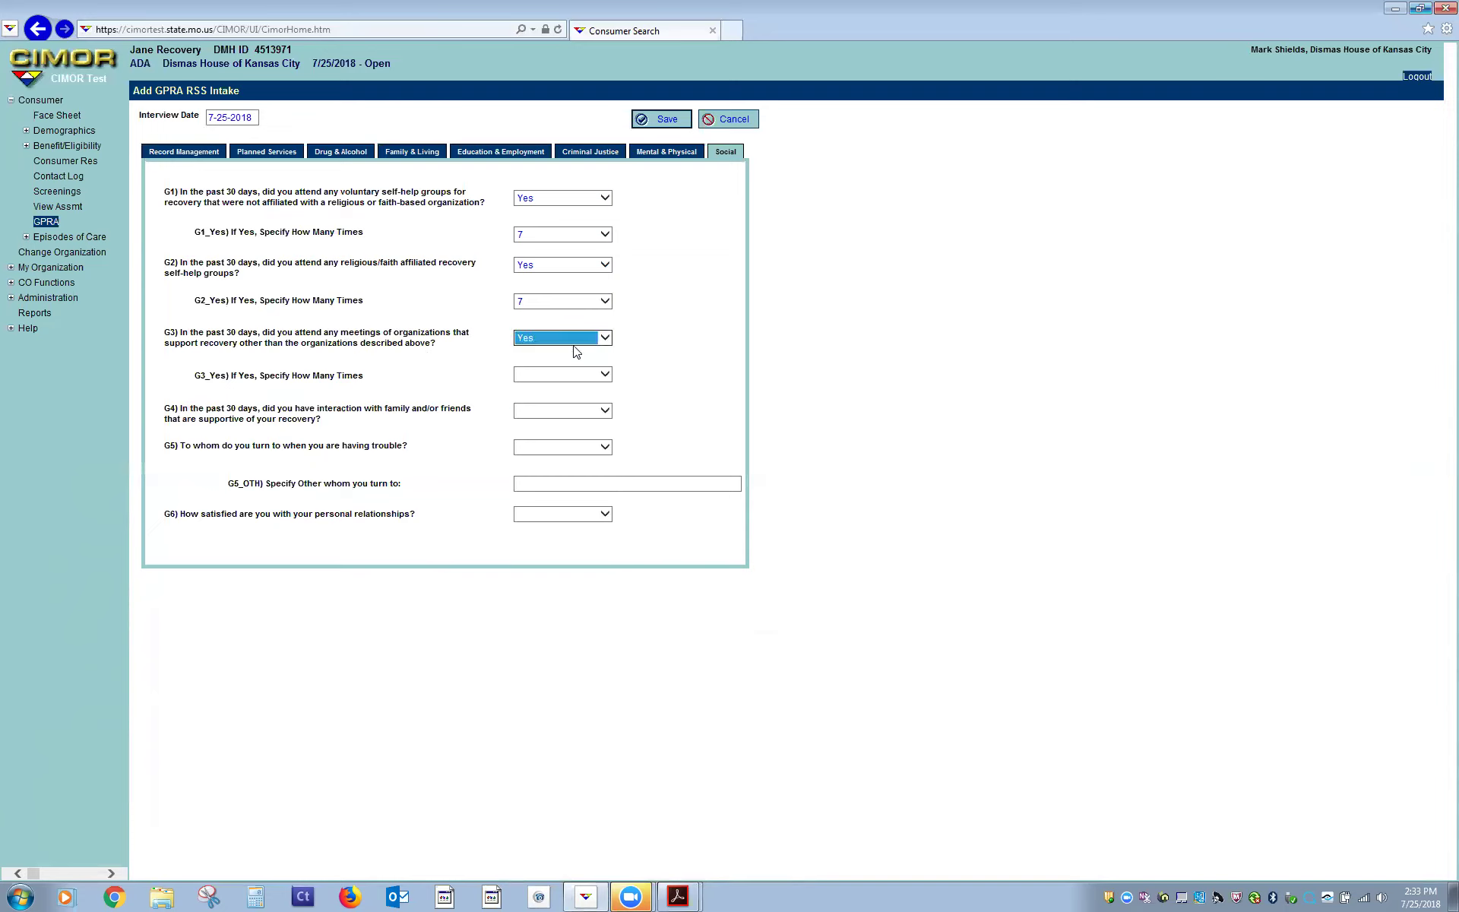
click(556, 375)
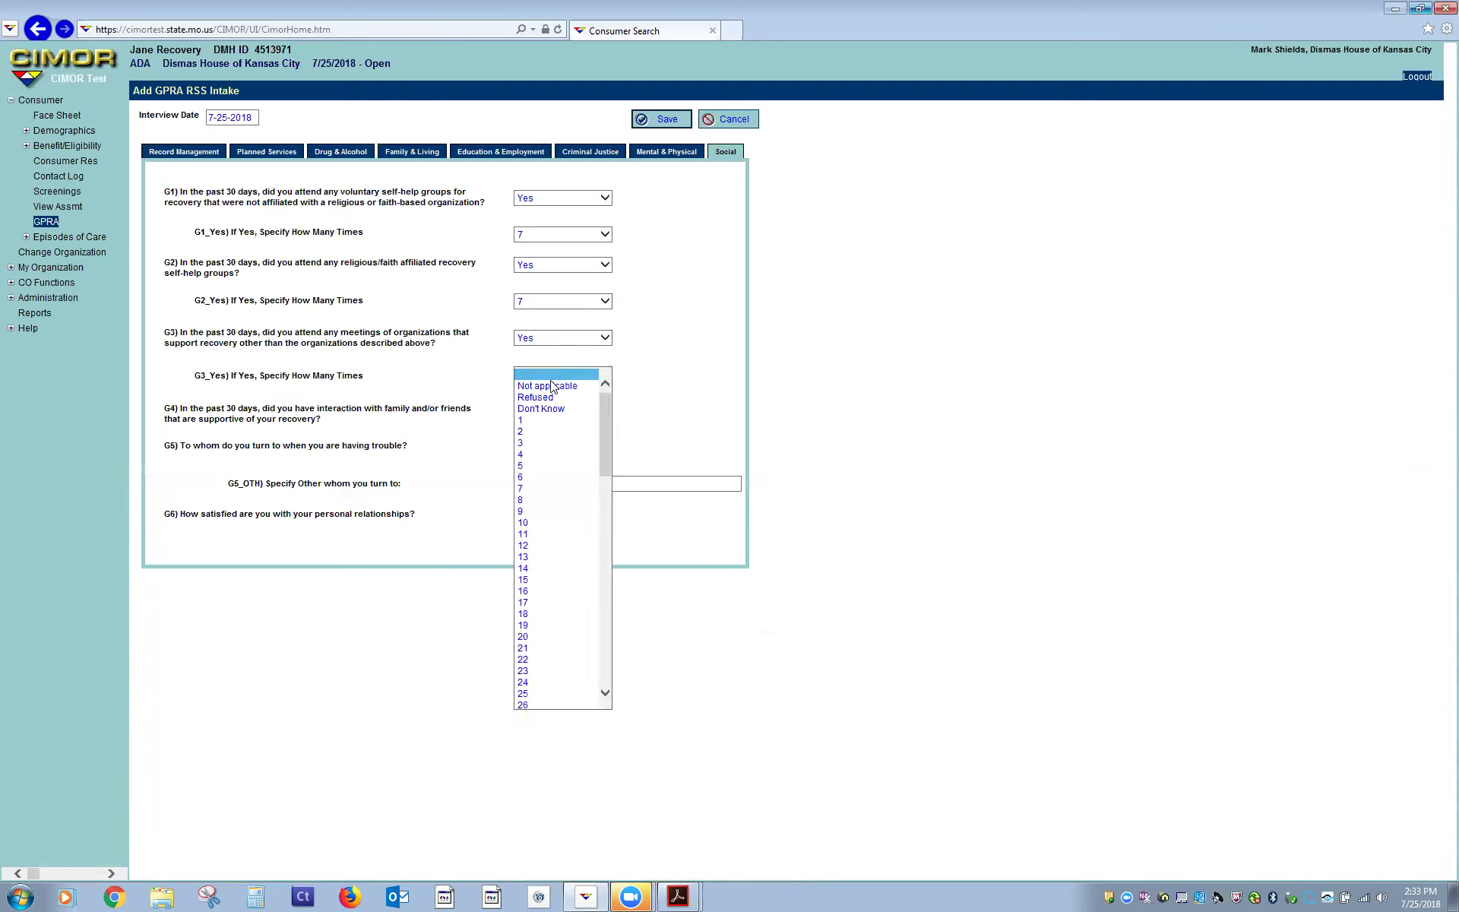
click(544, 455)
click(657, 369)
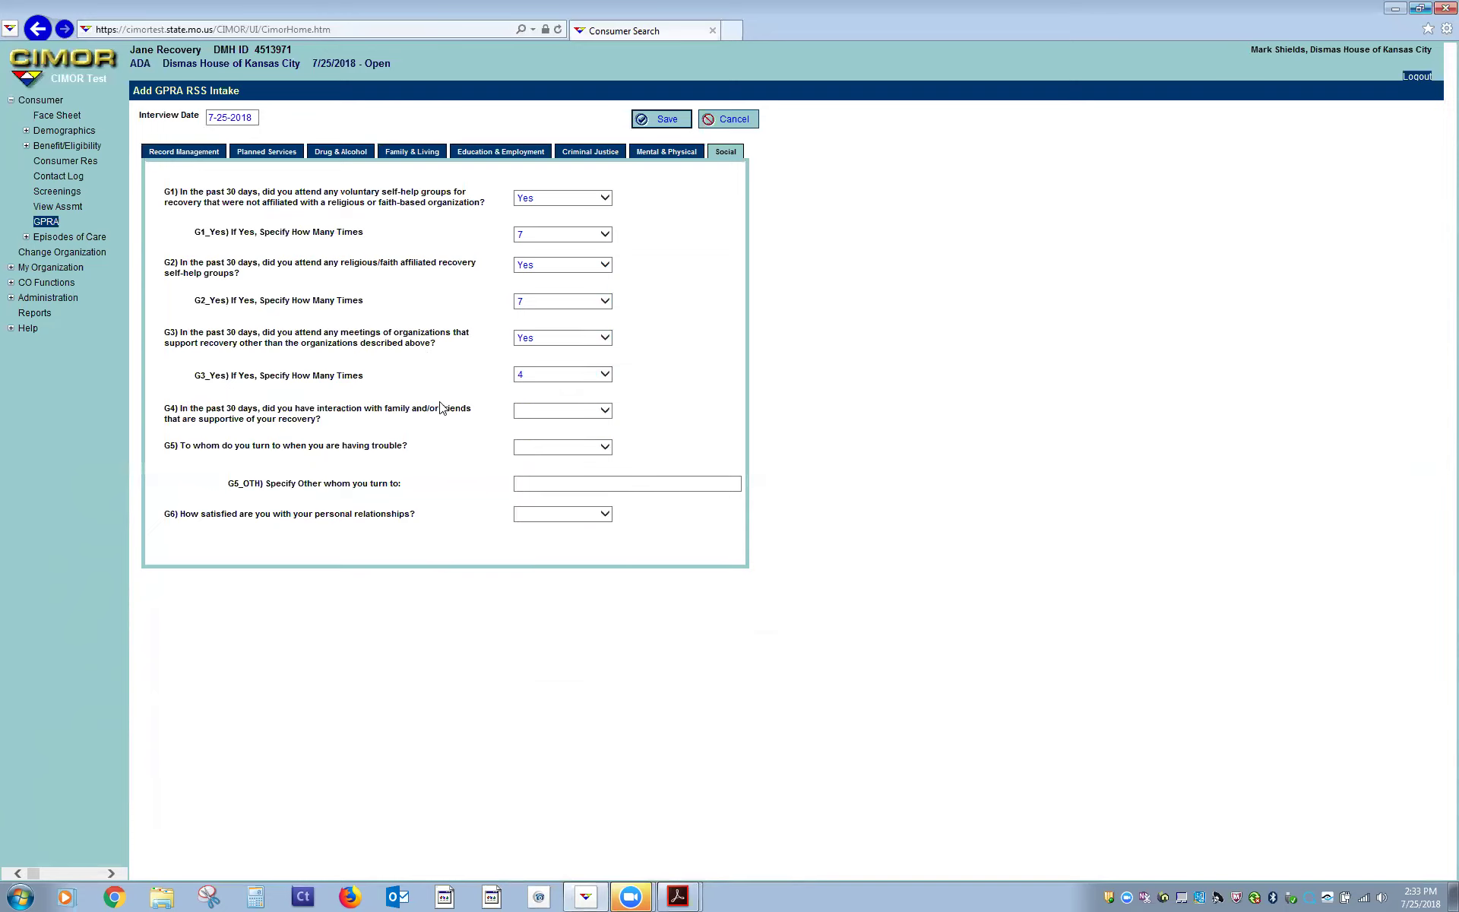
click(573, 416)
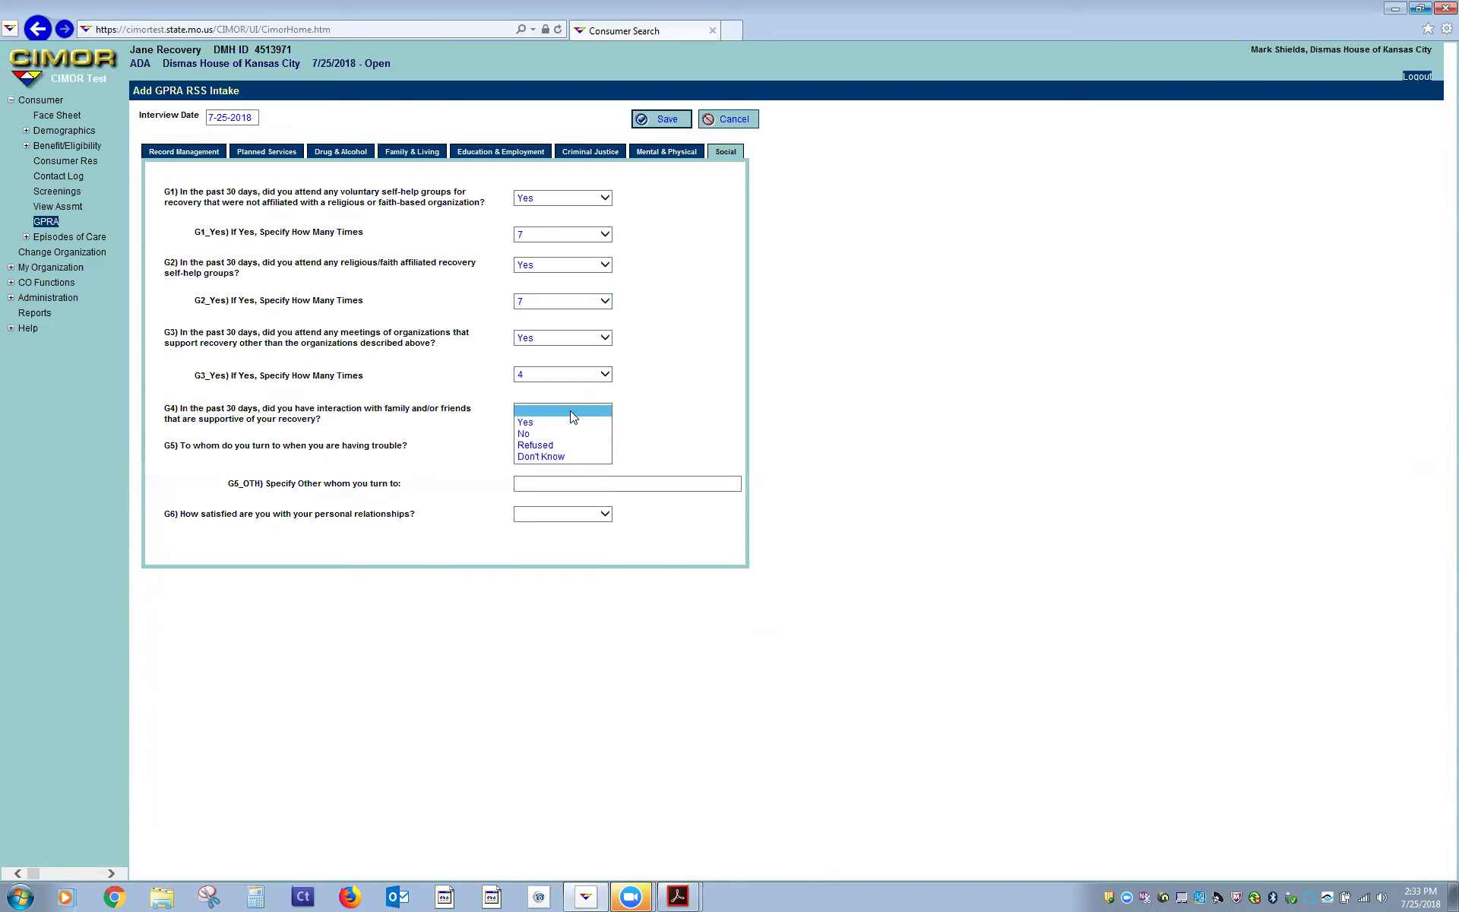
click(571, 423)
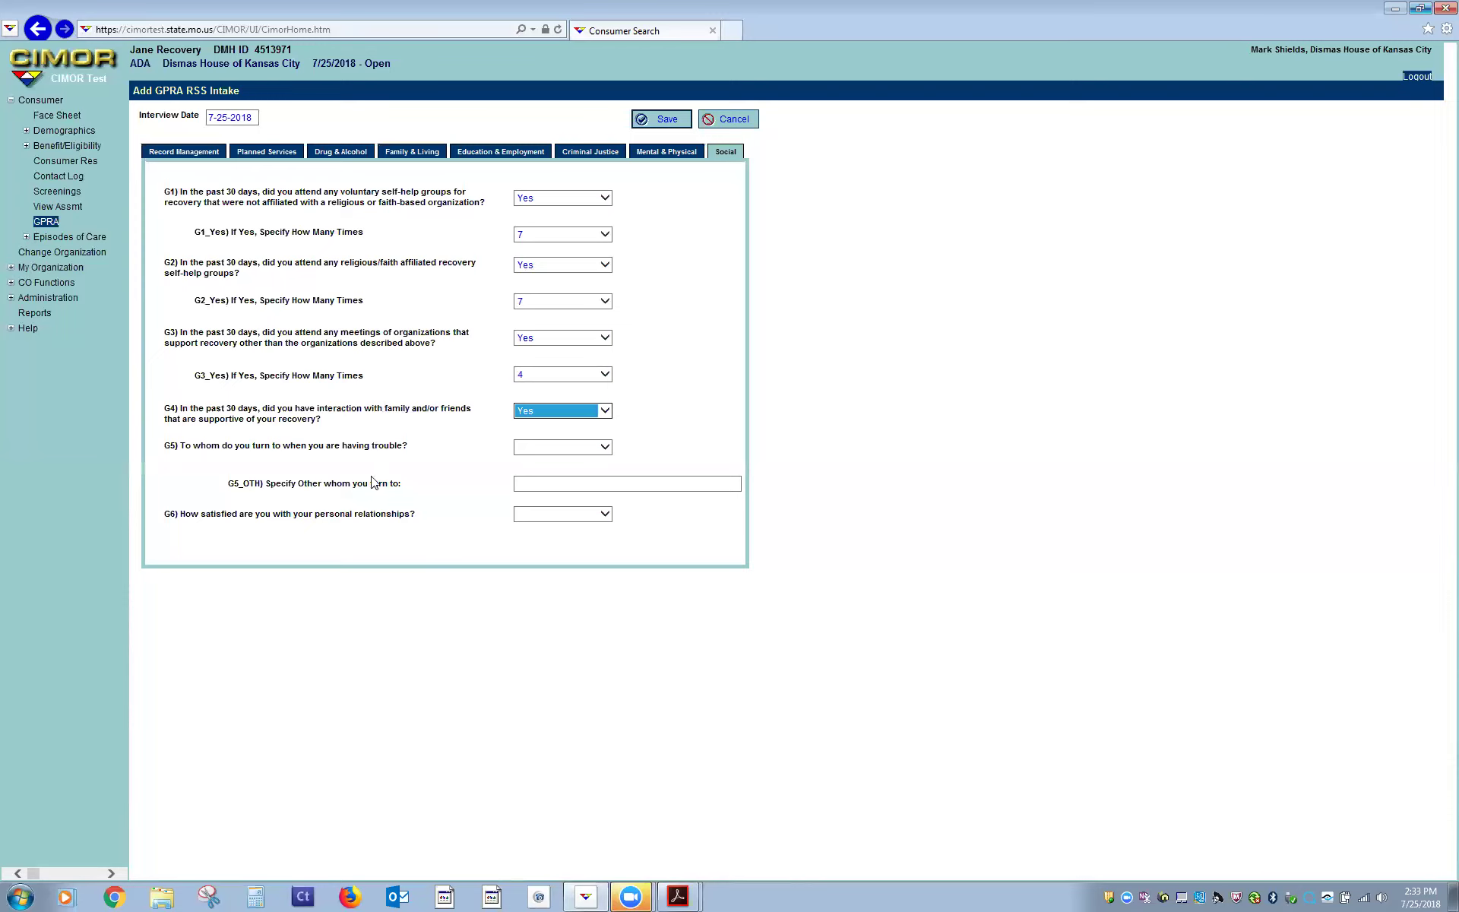
Step: Answer Friends to G5 about whom to turn to and Satisfied to G6 about personal relationships, and submit the intake for saving
click(579, 451)
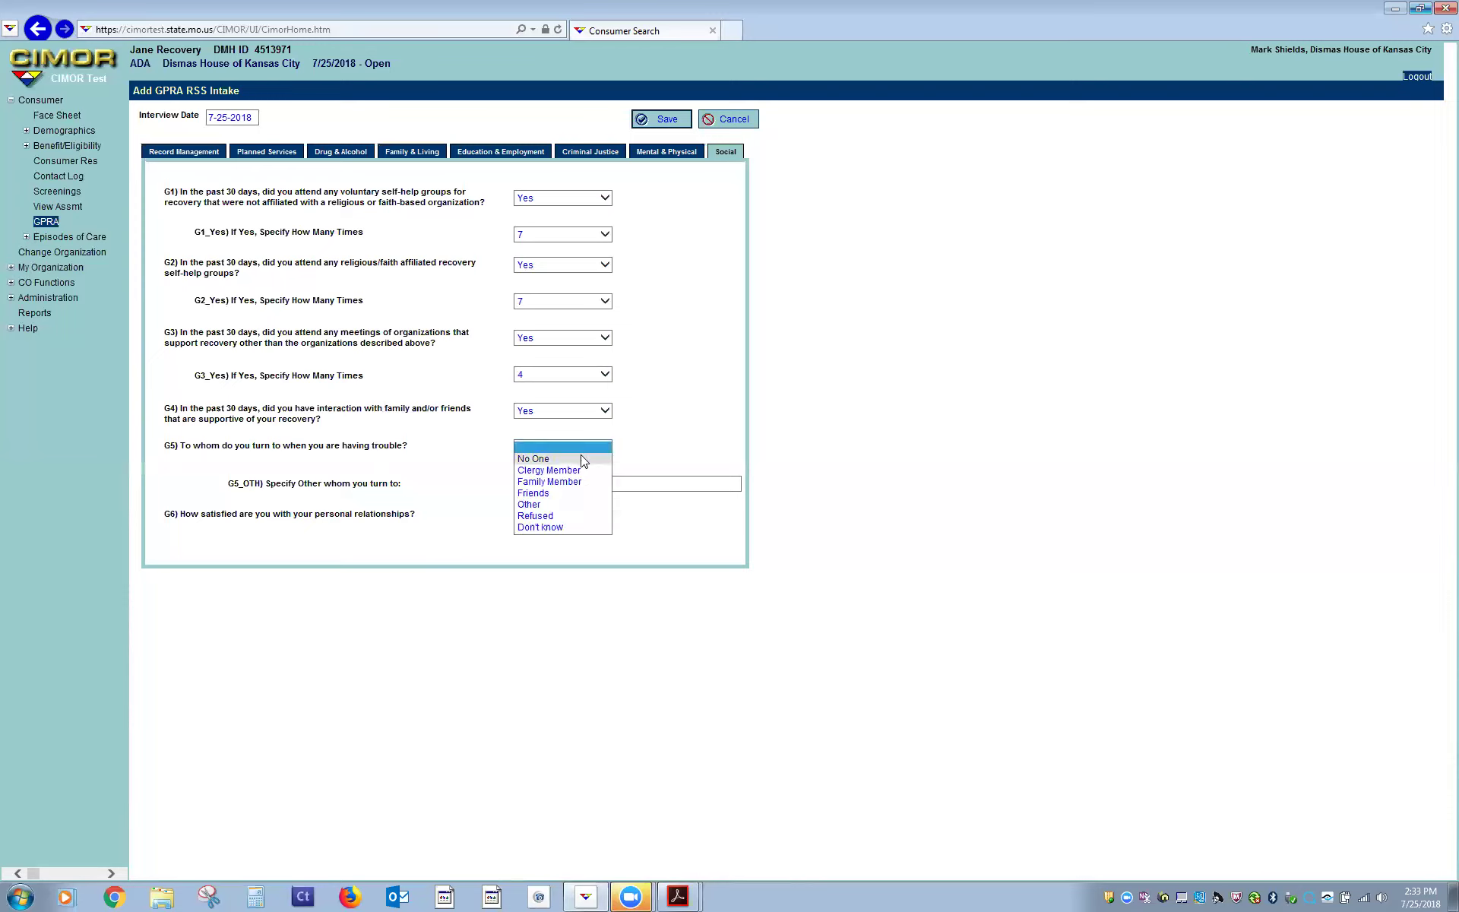
click(578, 500)
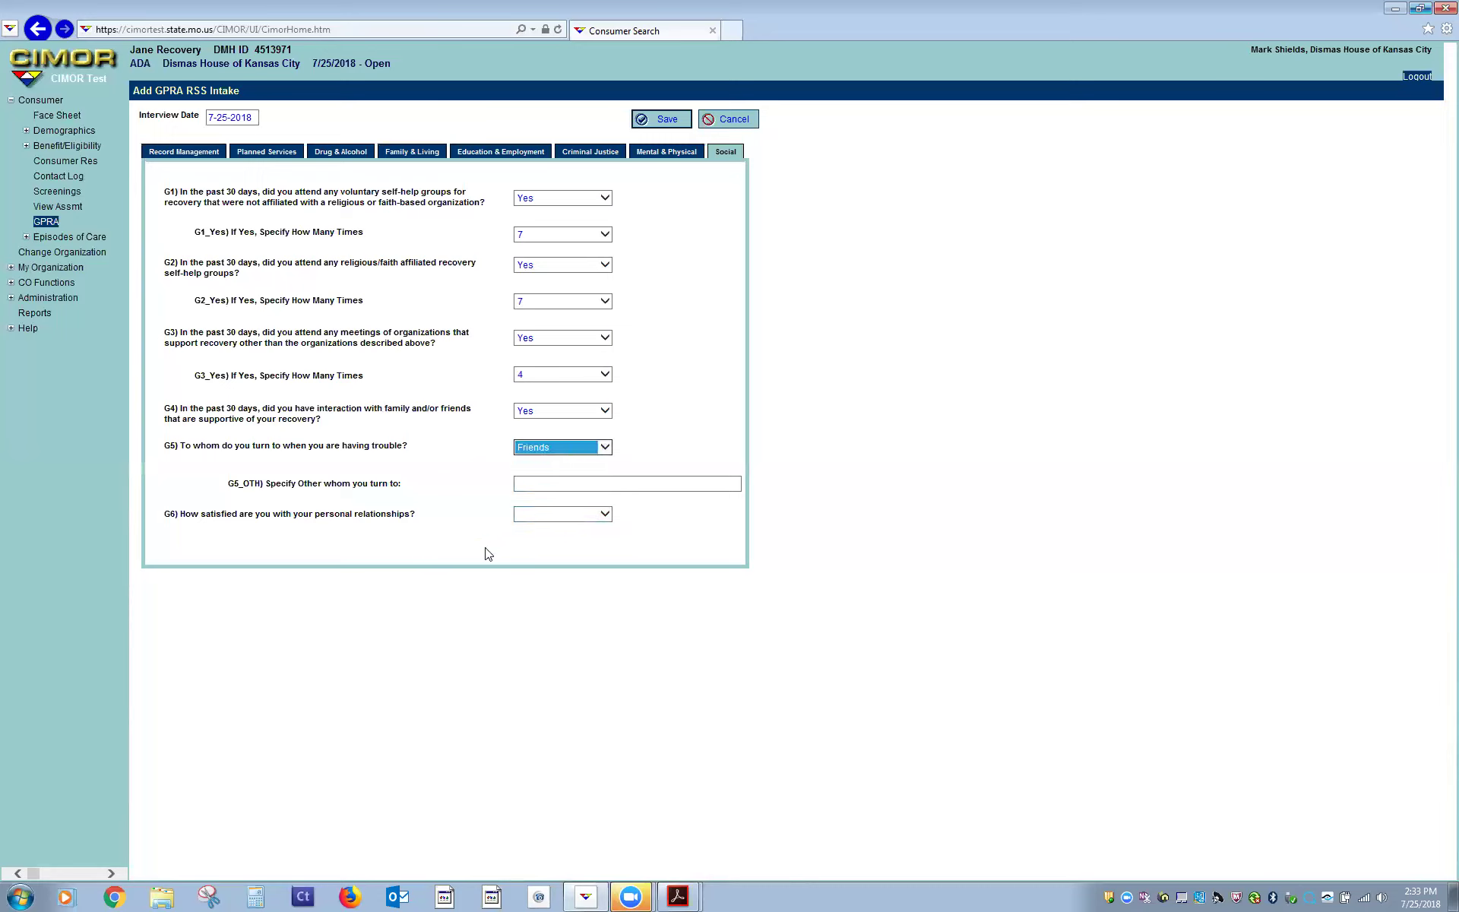
click(552, 517)
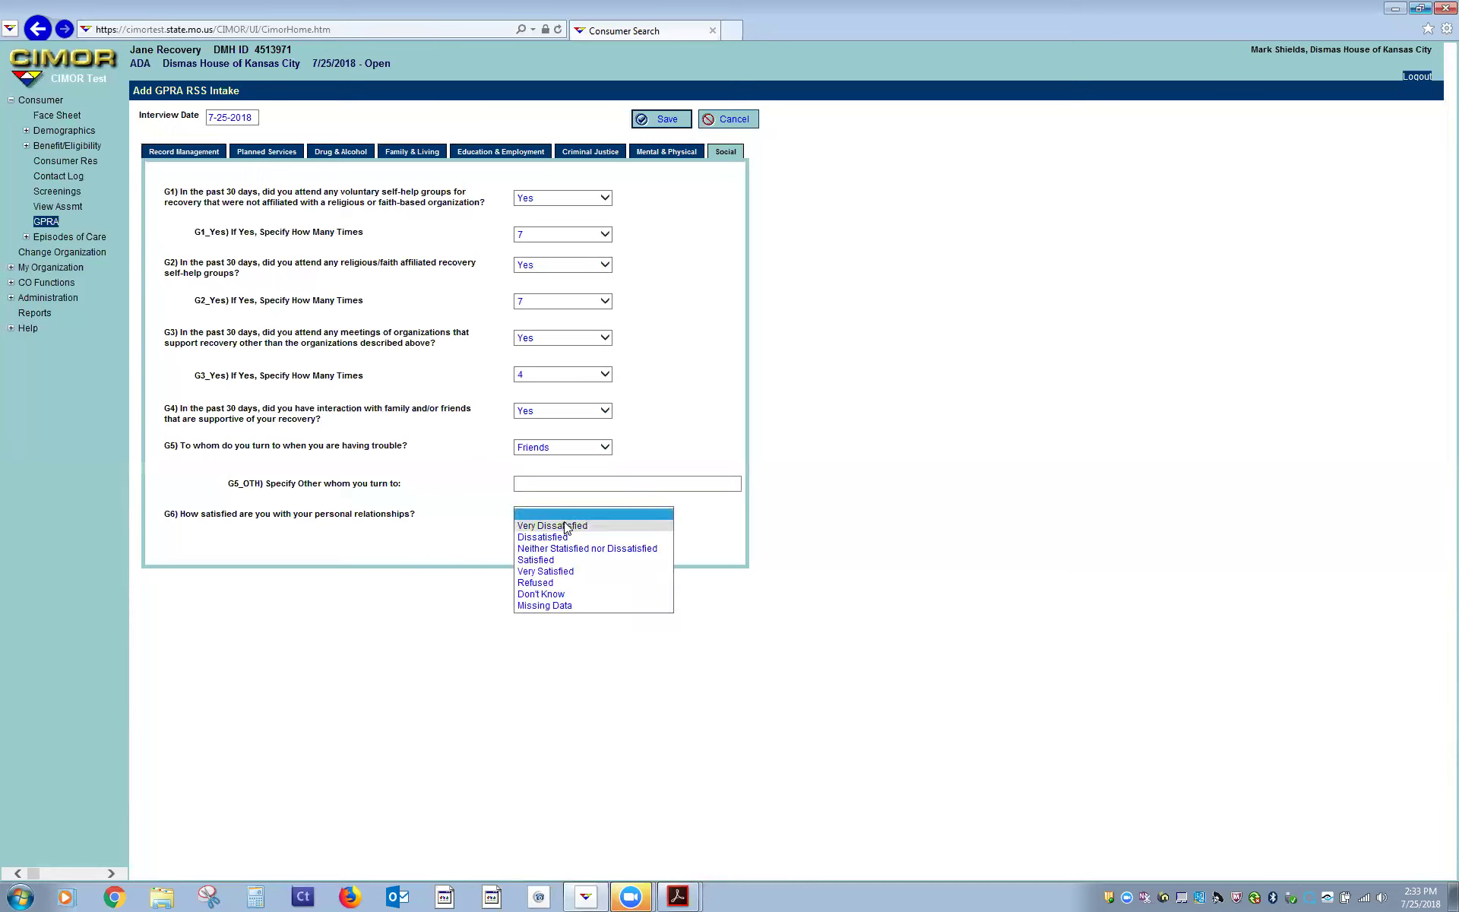
click(524, 560)
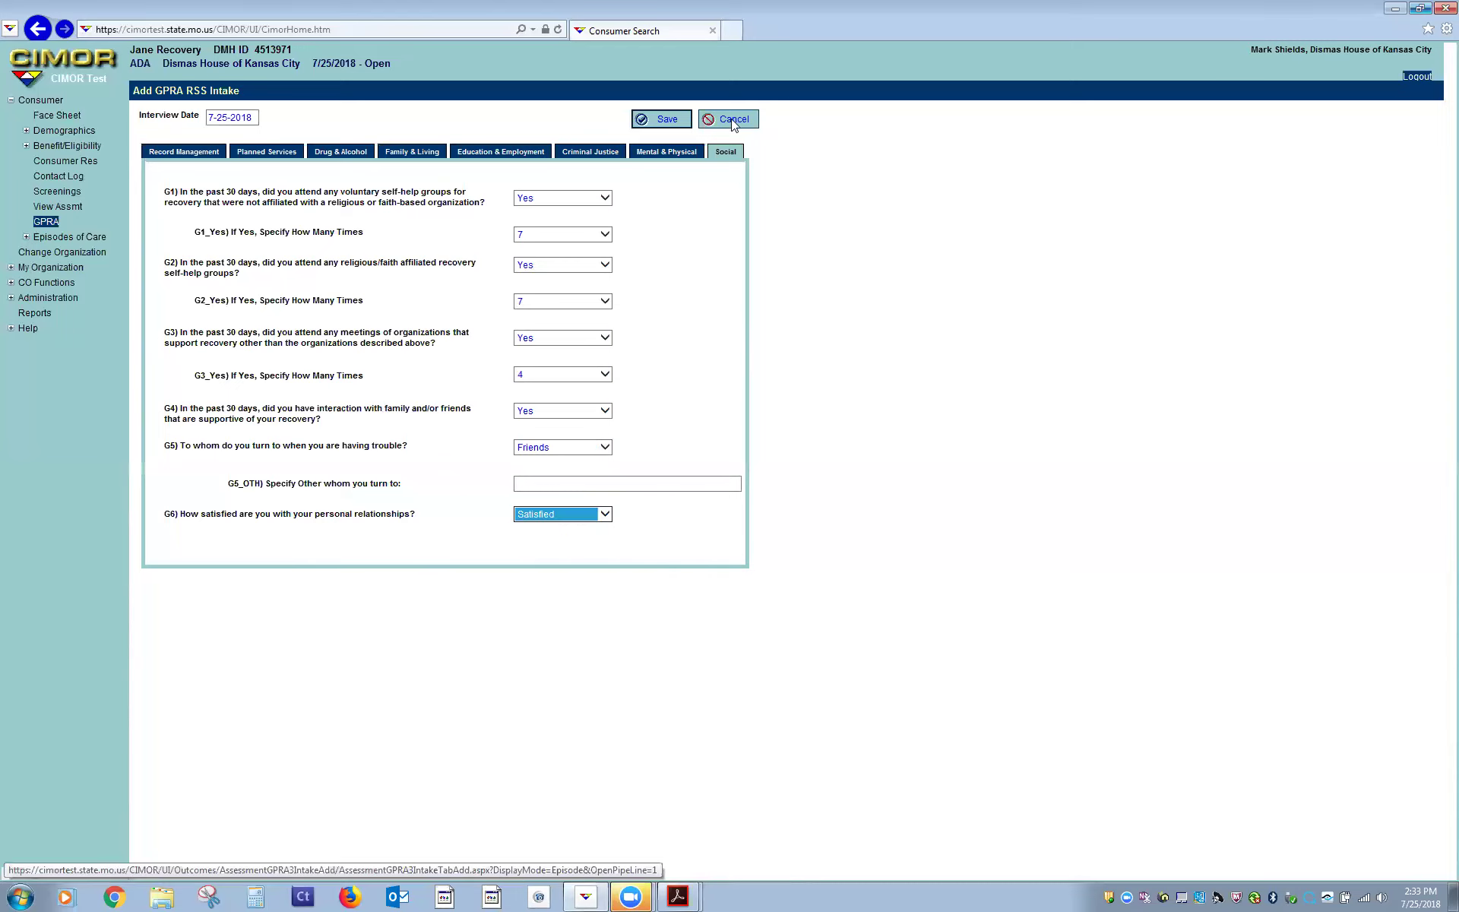
click(673, 122)
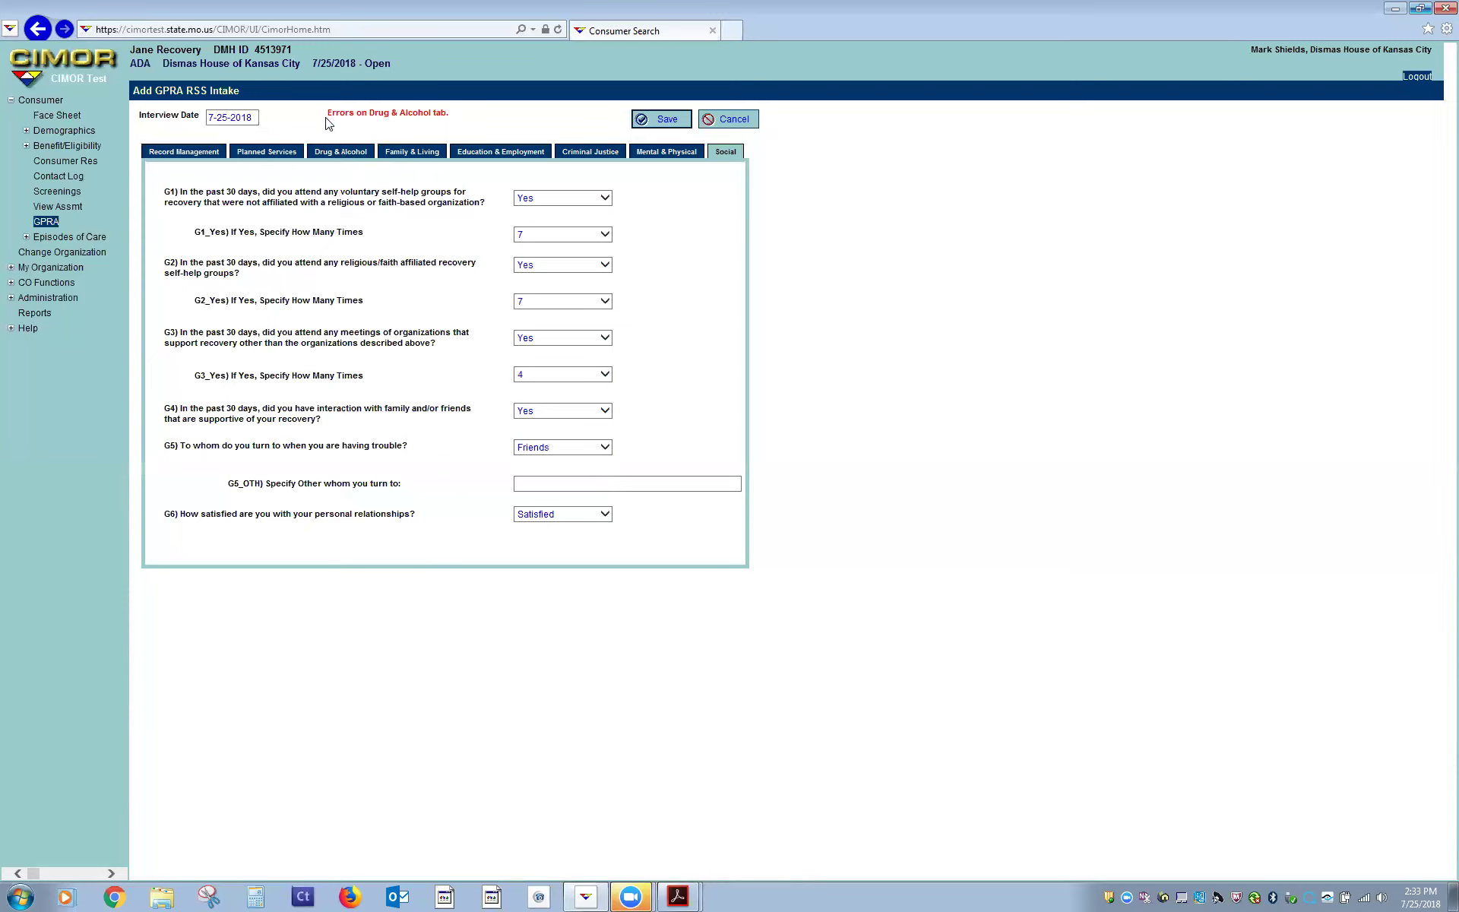
Step: Examine the flagged B2_F methamphetamine entries in the Drug & Alcohol section against the B1_C illegal drugs answer
click(356, 156)
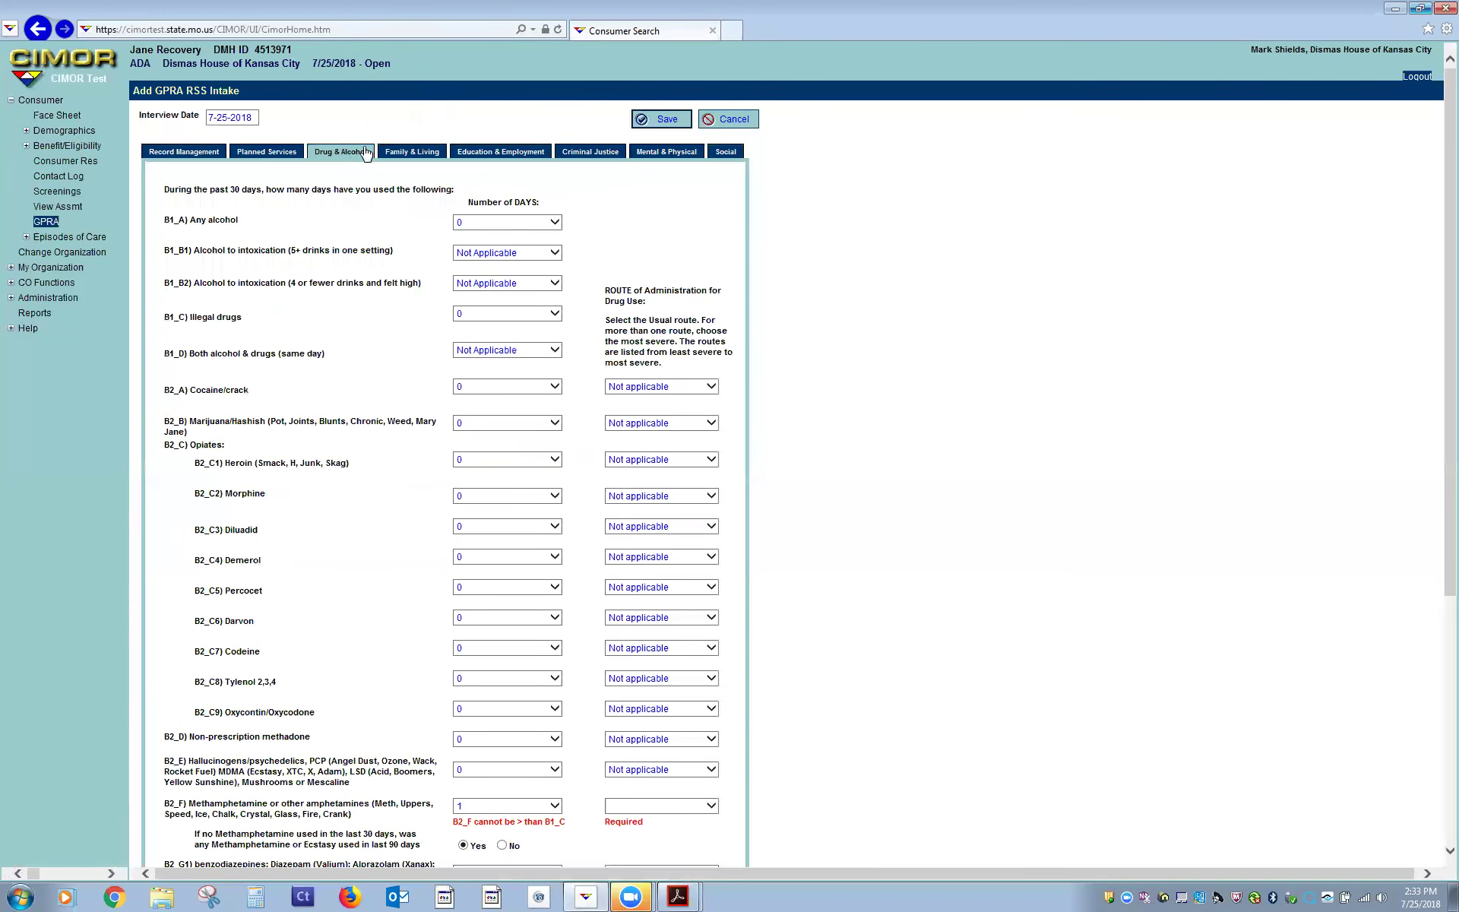
scroll(716, 238, down, 5)
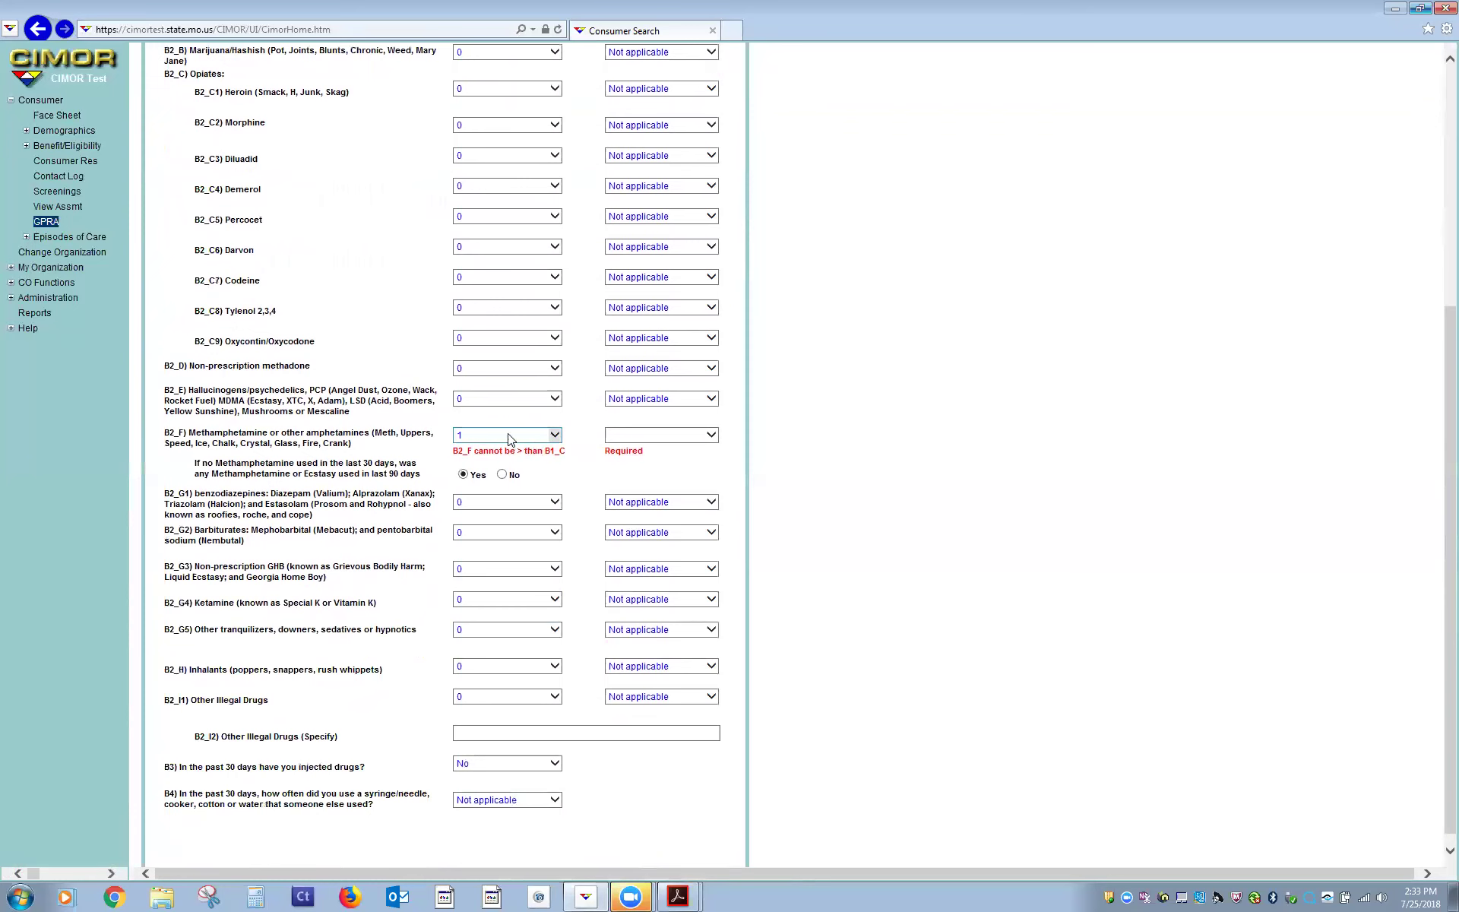
scroll(529, 464, up, 3)
scroll(529, 462, down, 3)
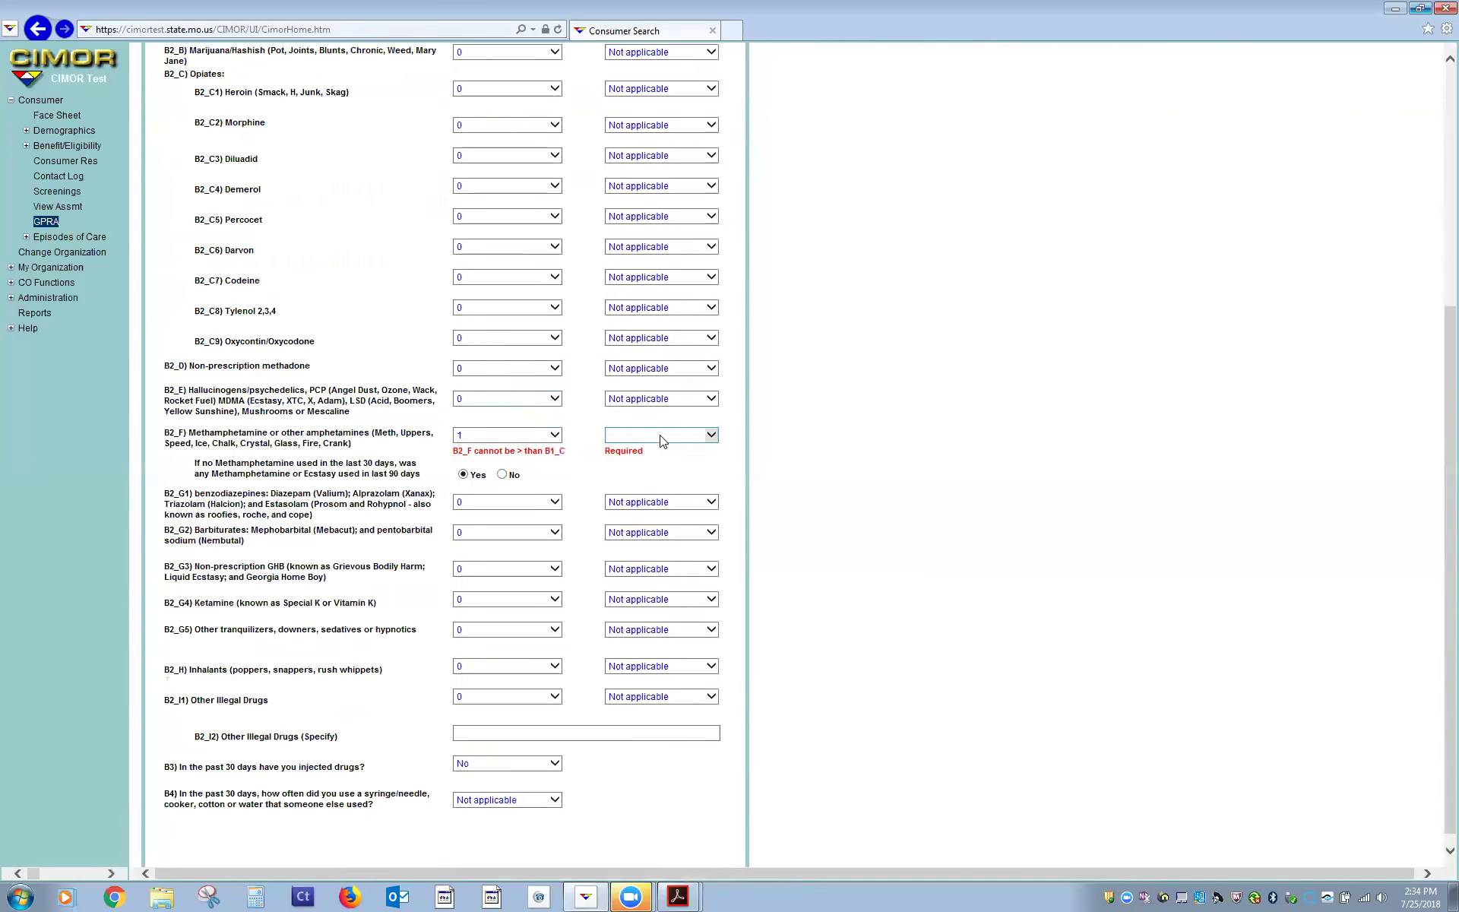
click(662, 435)
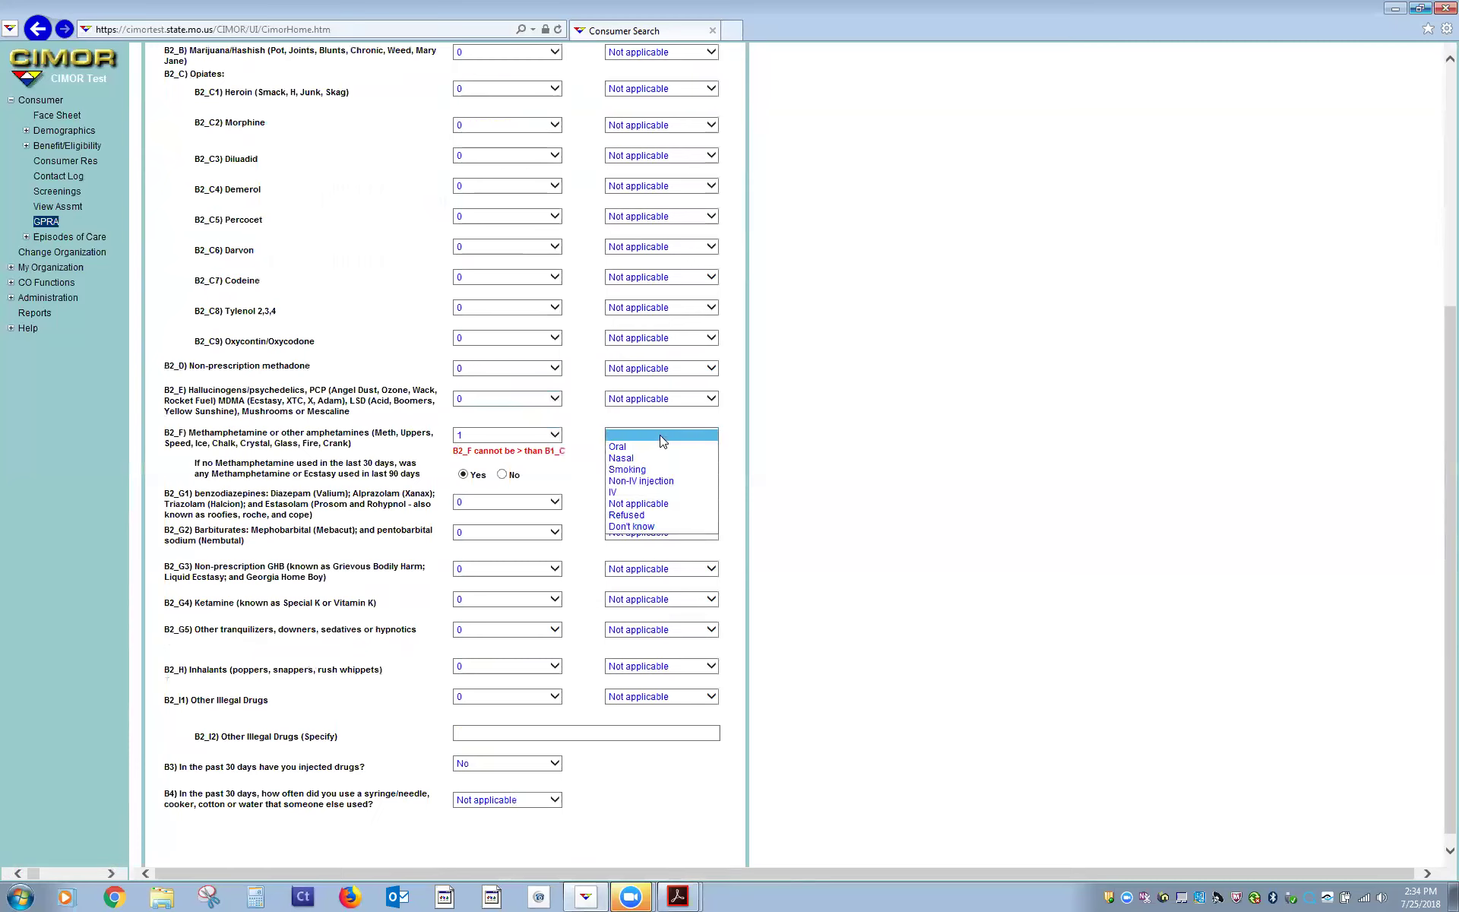
click(597, 469)
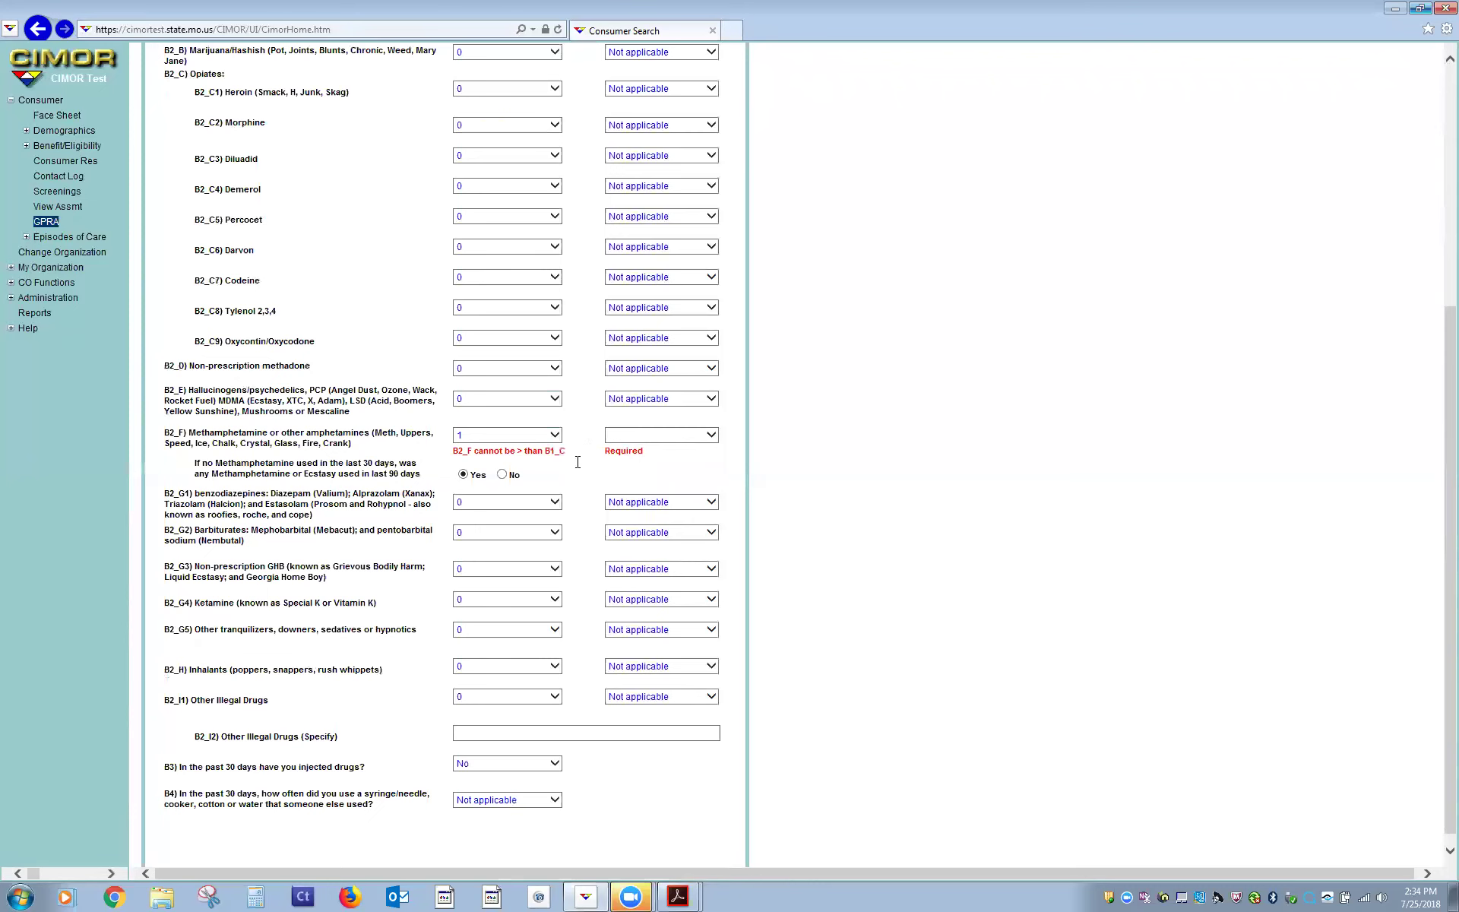
scroll(577, 461, up, 3)
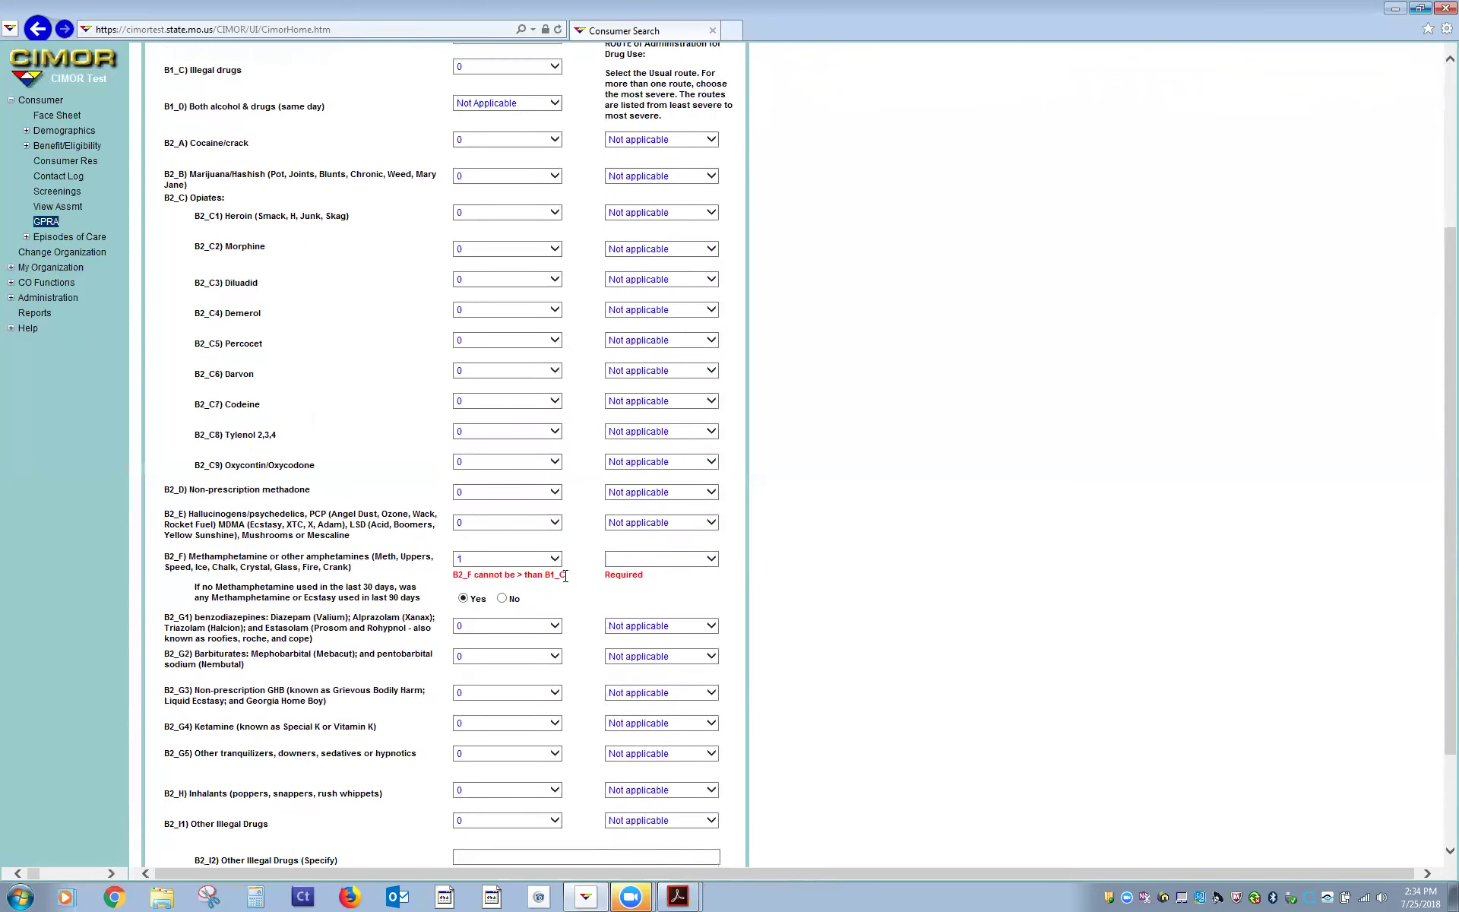
scroll(566, 575, up, 6)
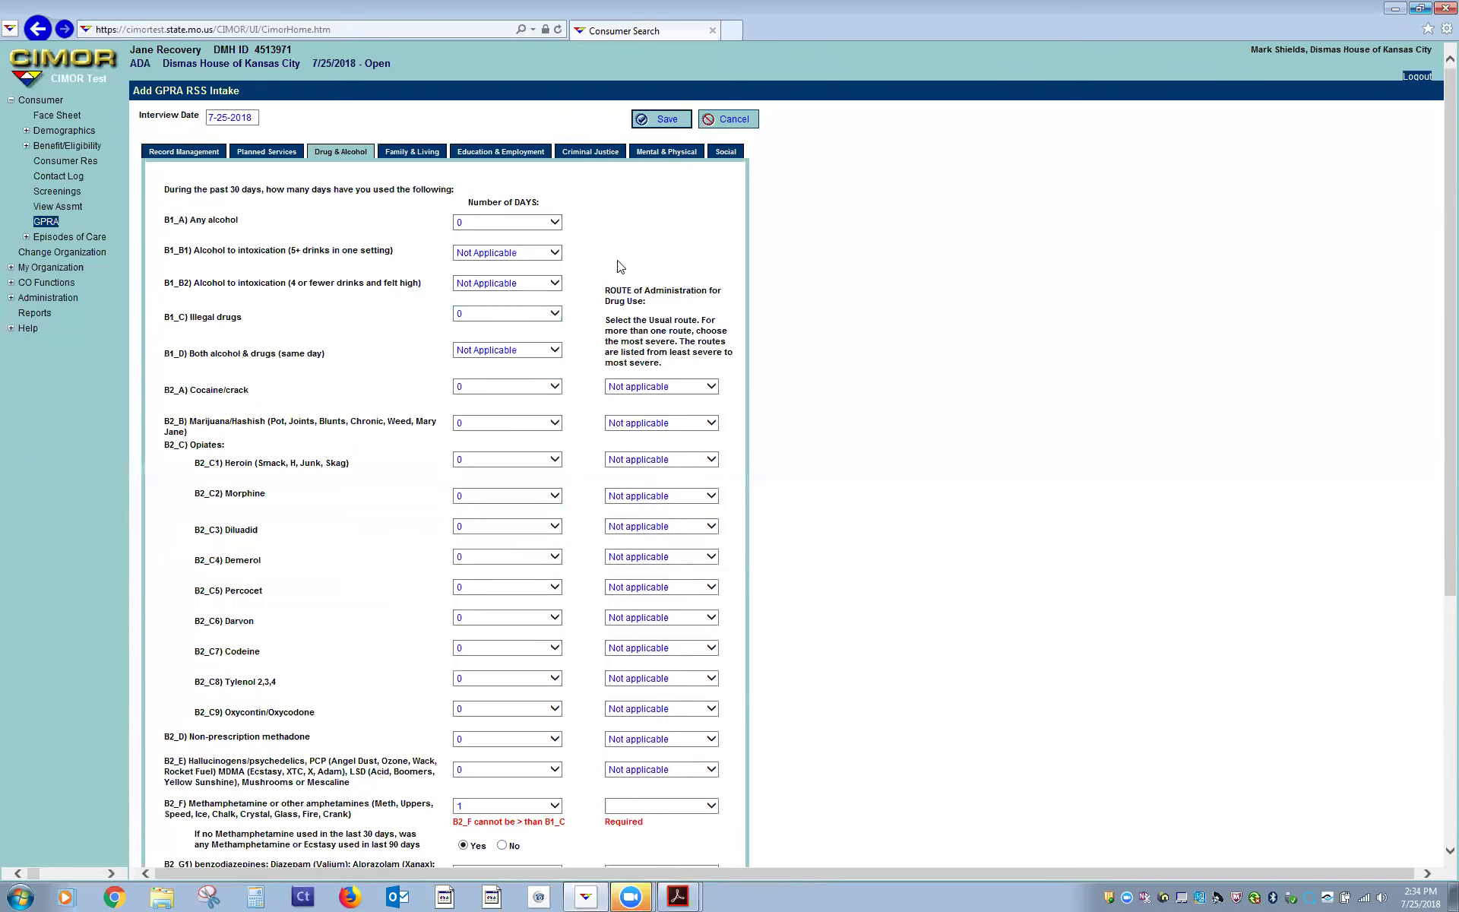
scroll(668, 254, down, 6)
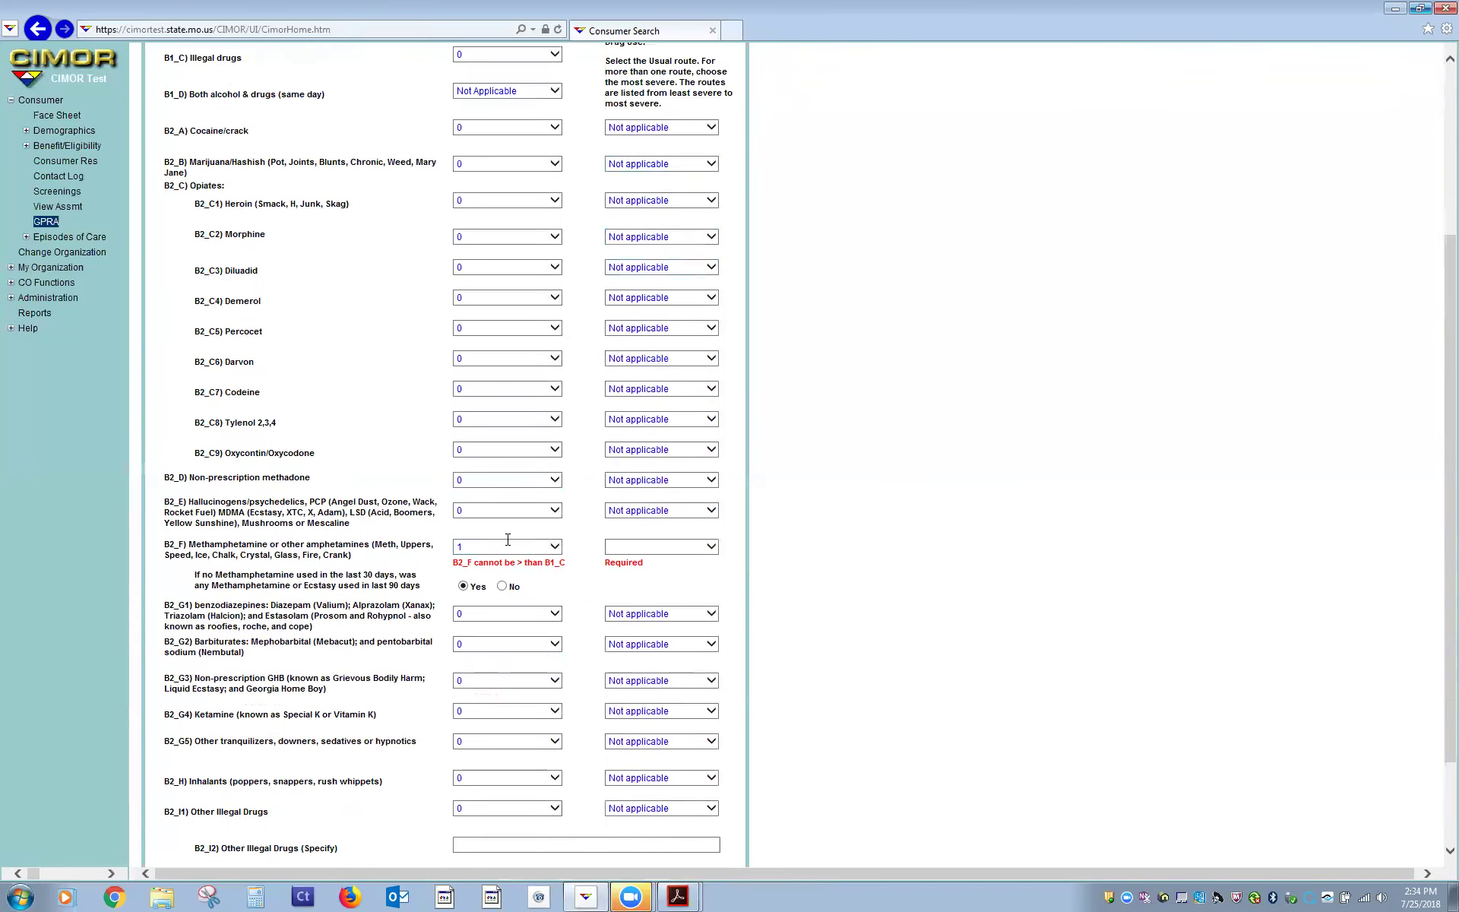
Step: Set the B2_F methamphetamine days of use to 0 and save the intake, closing the saved record to return to the GPRA list
click(504, 549)
click(484, 535)
scroll(737, 570, up, 6)
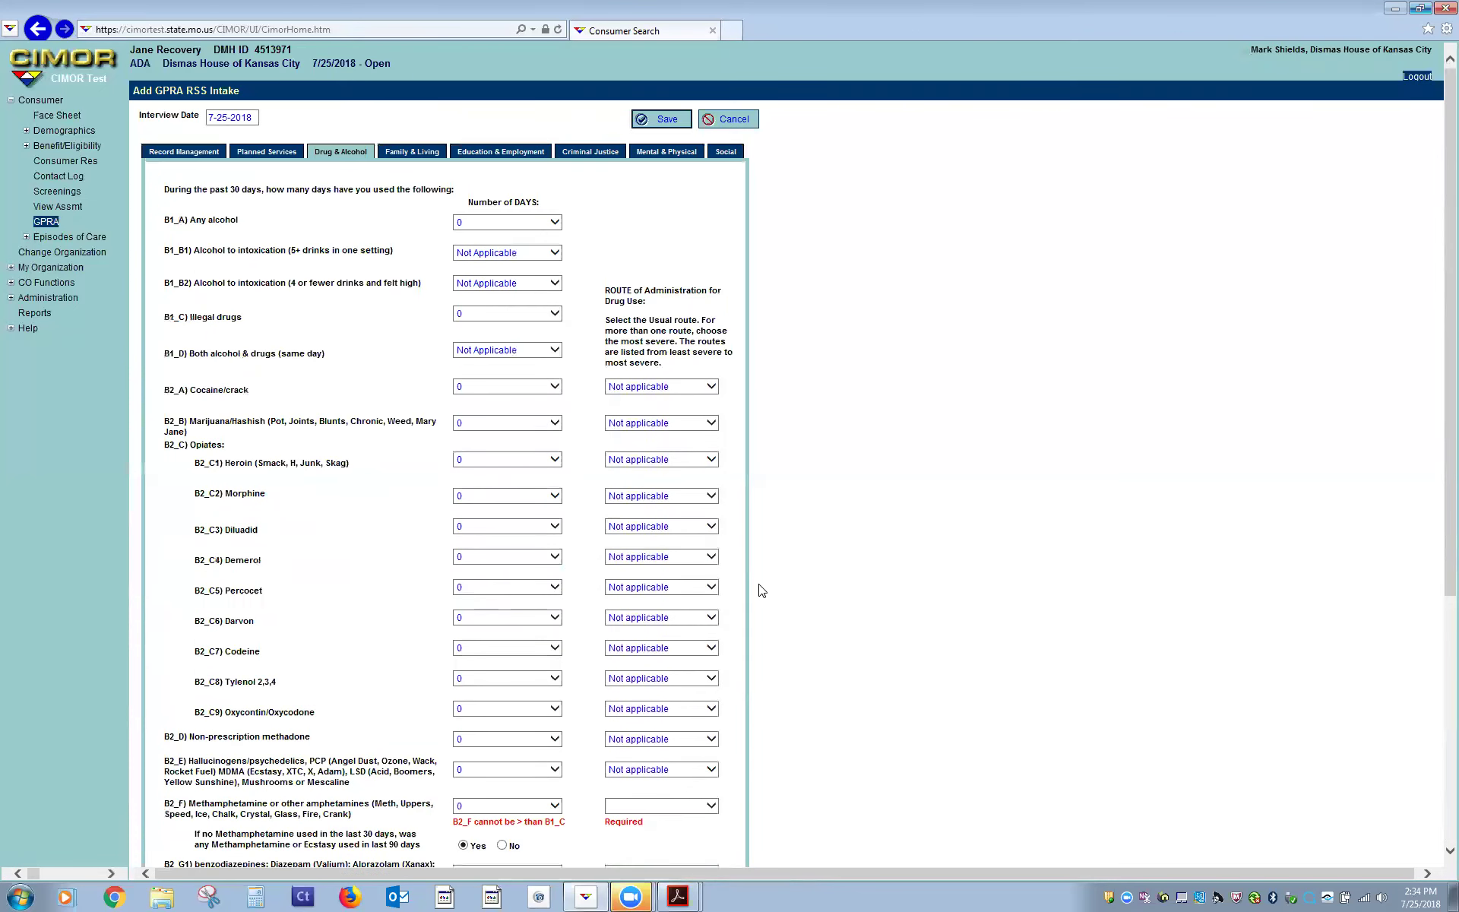
click(671, 121)
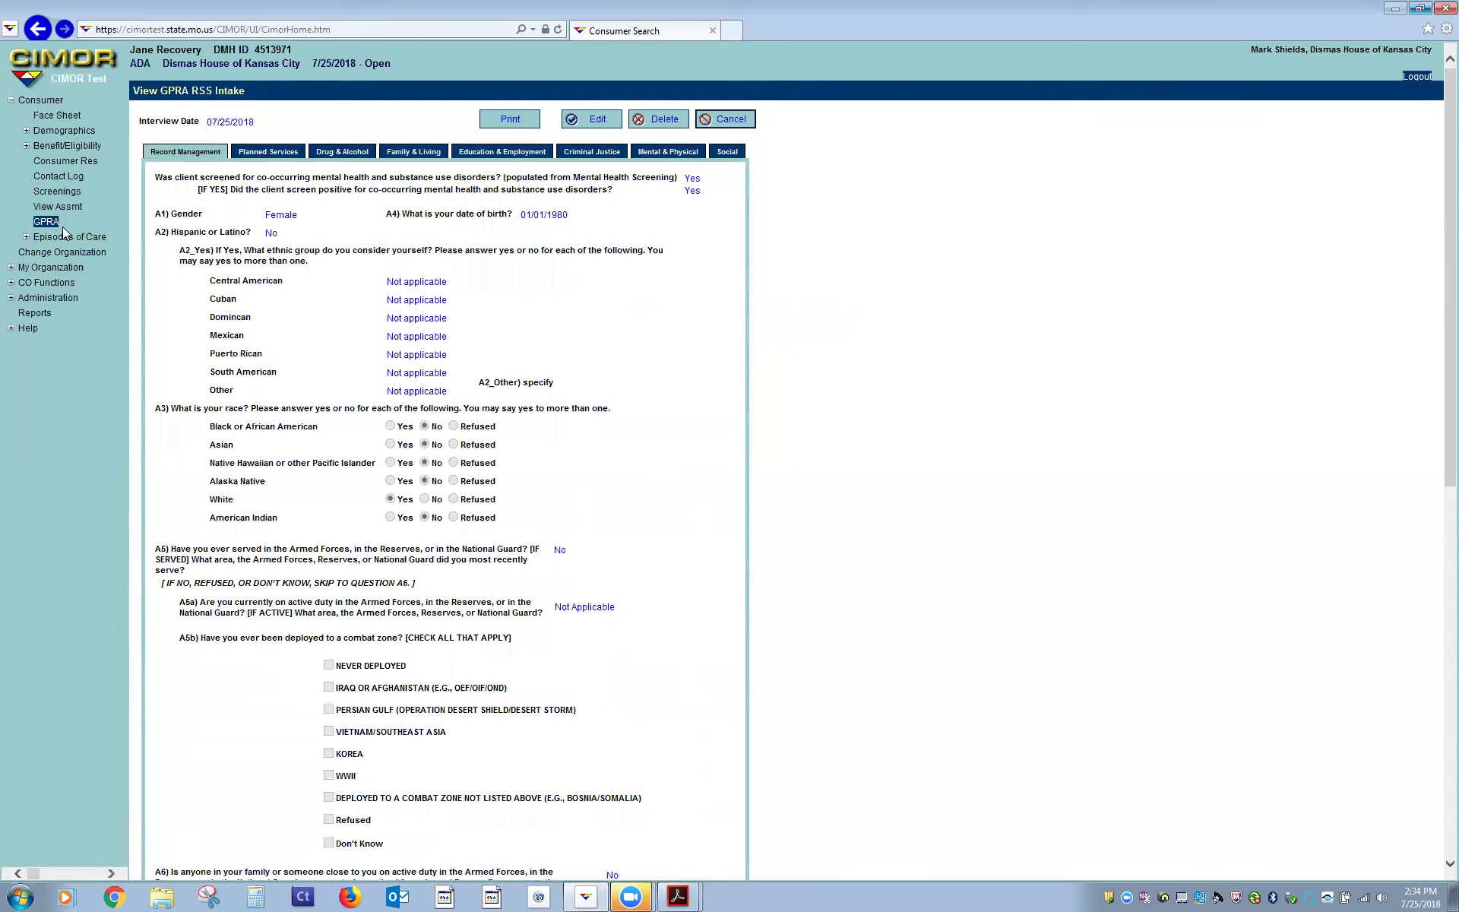
click(730, 120)
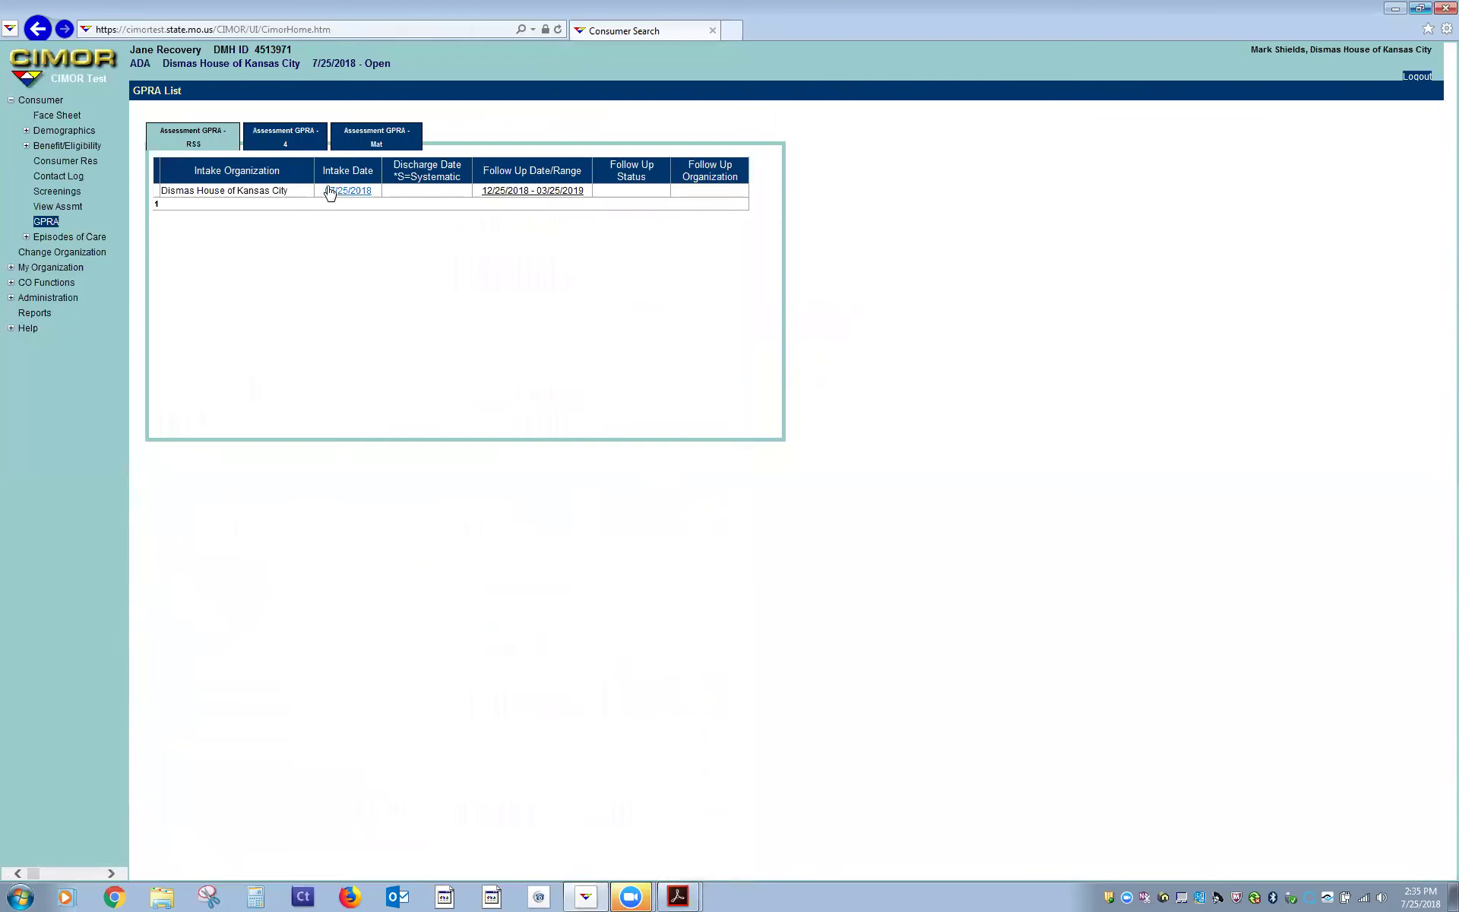